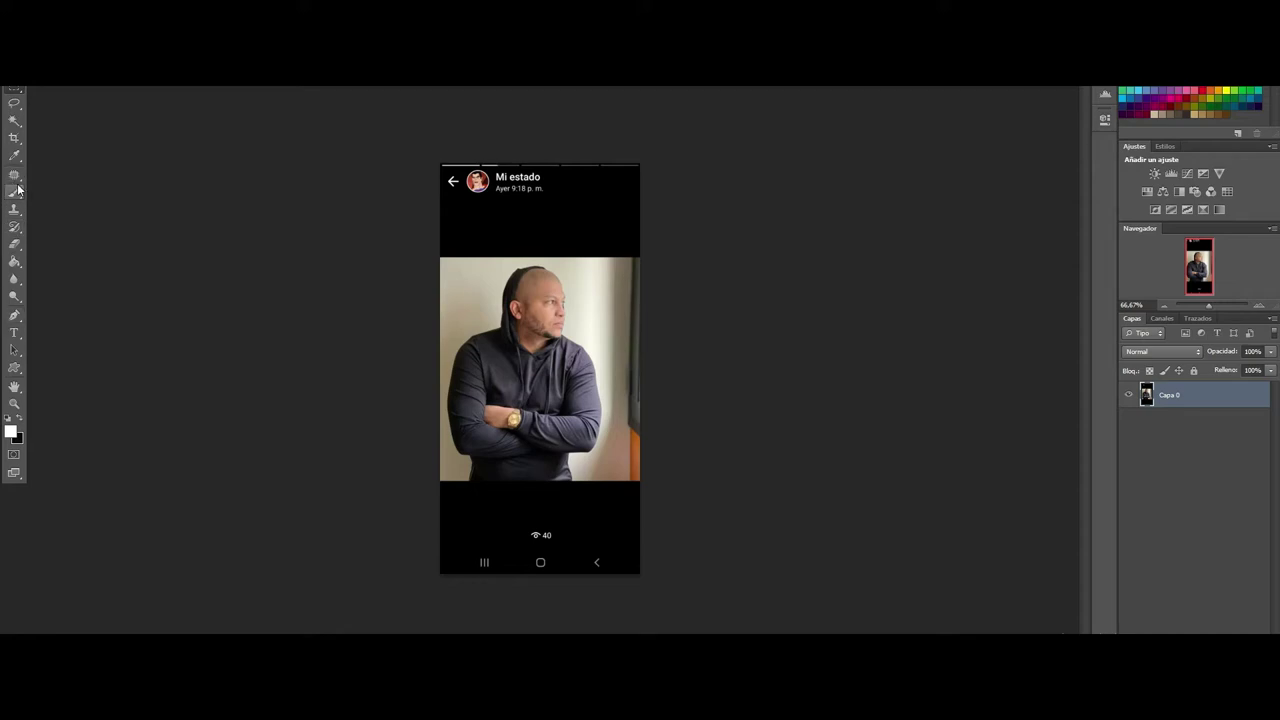
# Step: Crop the screenshot's top and bottom edges to the portrait photo and apply the crop
pyautogui.click(16, 138)
pyautogui.click(541, 163)
pyautogui.moveTo(541, 168); pyautogui.dragTo(549, 212)
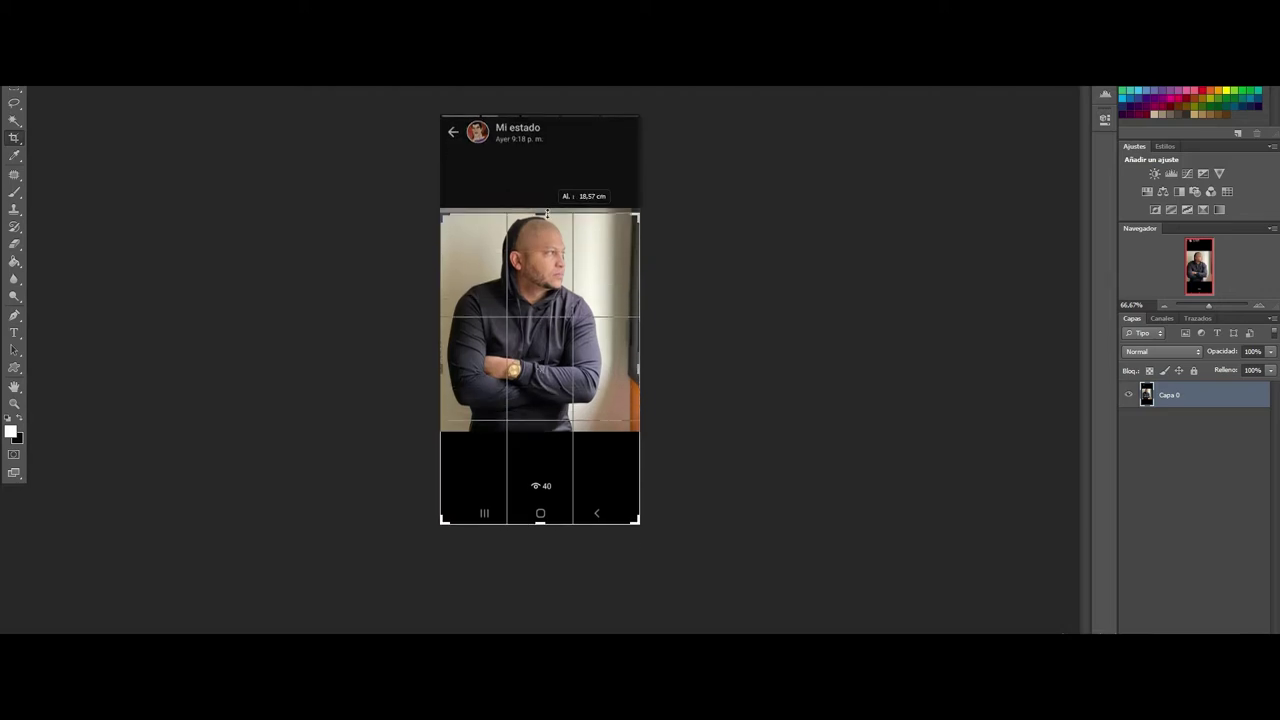
pyautogui.moveTo(549, 212); pyautogui.dragTo(549, 212)
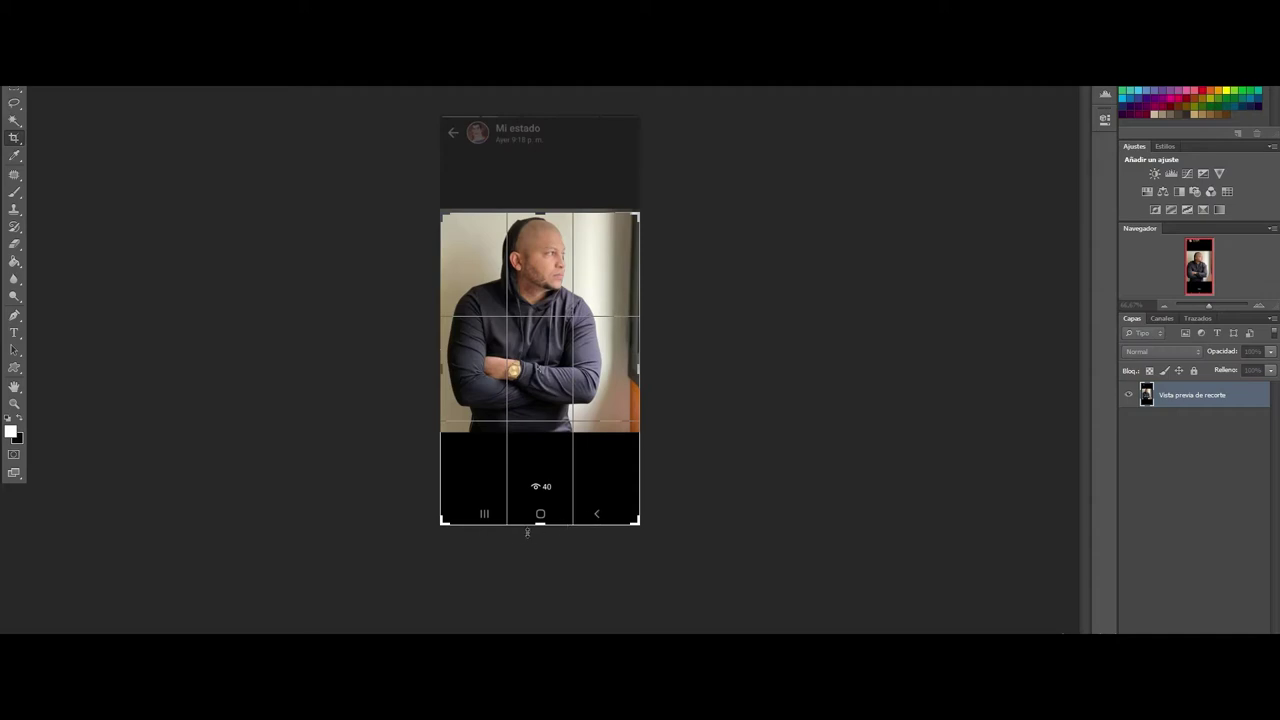
pyautogui.moveTo(544, 528); pyautogui.dragTo(572, 482)
pyautogui.click(14, 103)
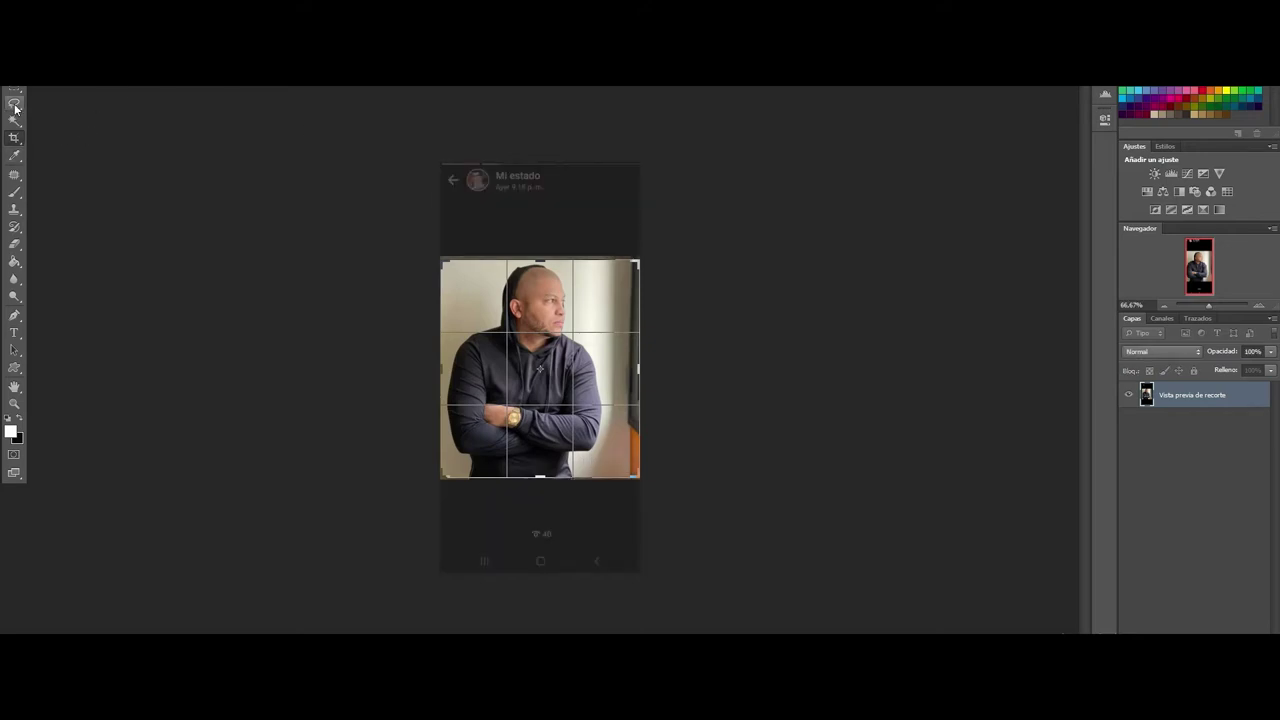
pyautogui.click(600, 263)
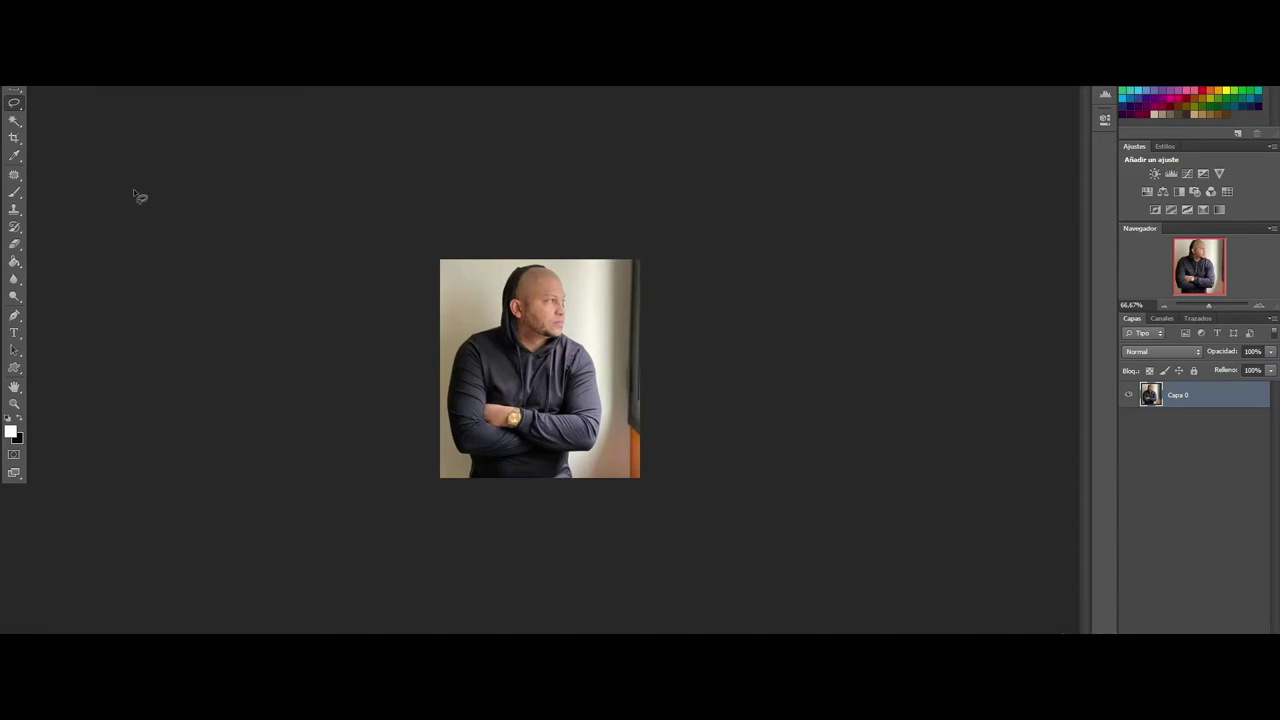
# Step: Crop again to trim the dark strip off the photo's right edge
pyautogui.click(15, 139)
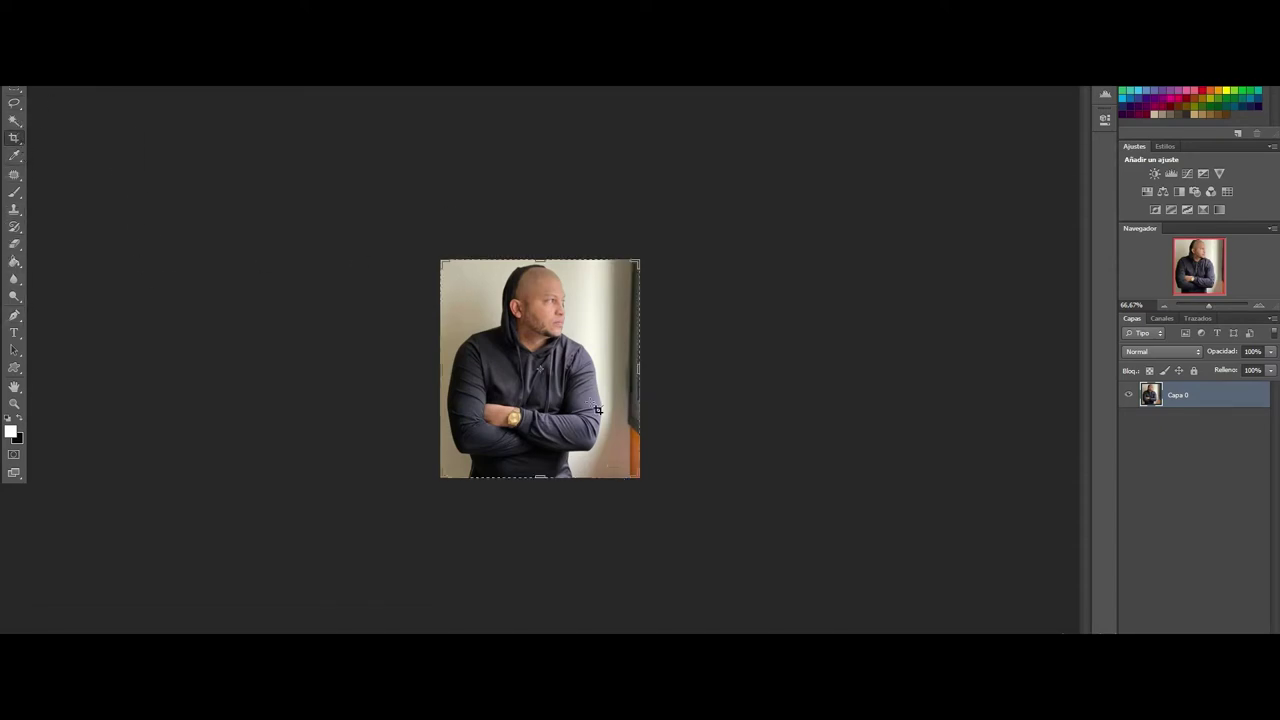
pyautogui.moveTo(637, 371); pyautogui.dragTo(632, 371)
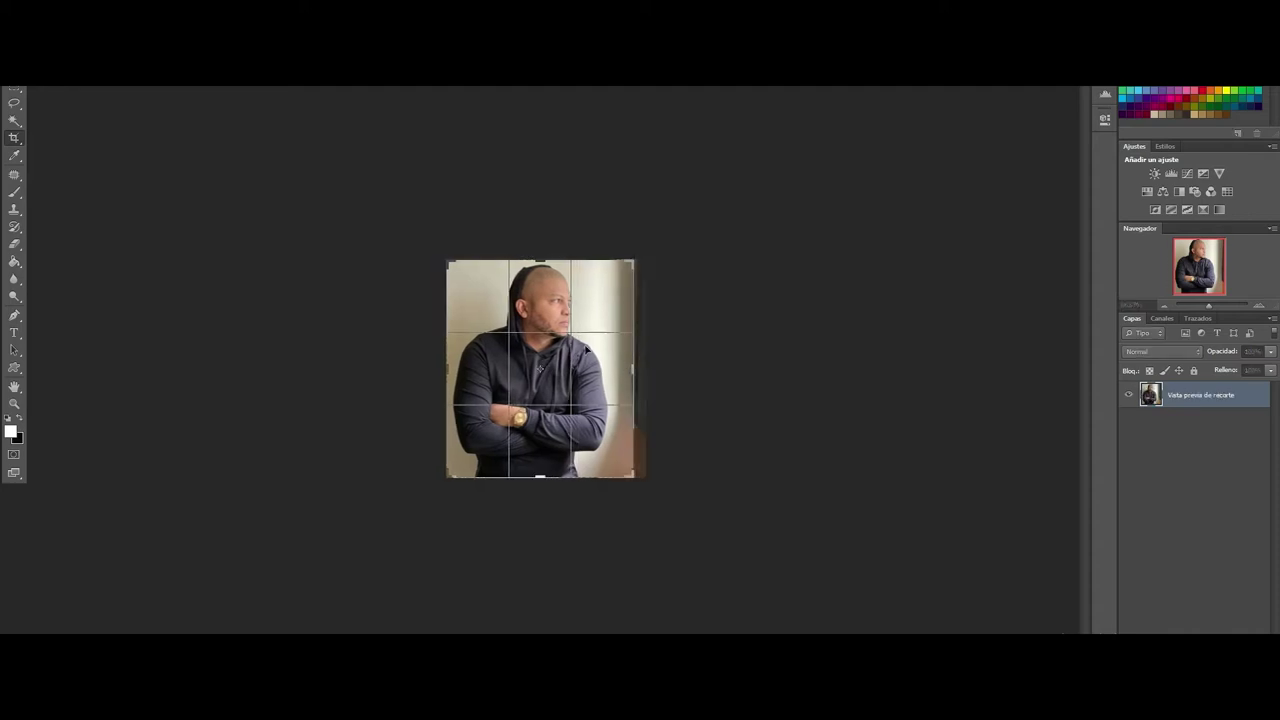
pyautogui.press('l')
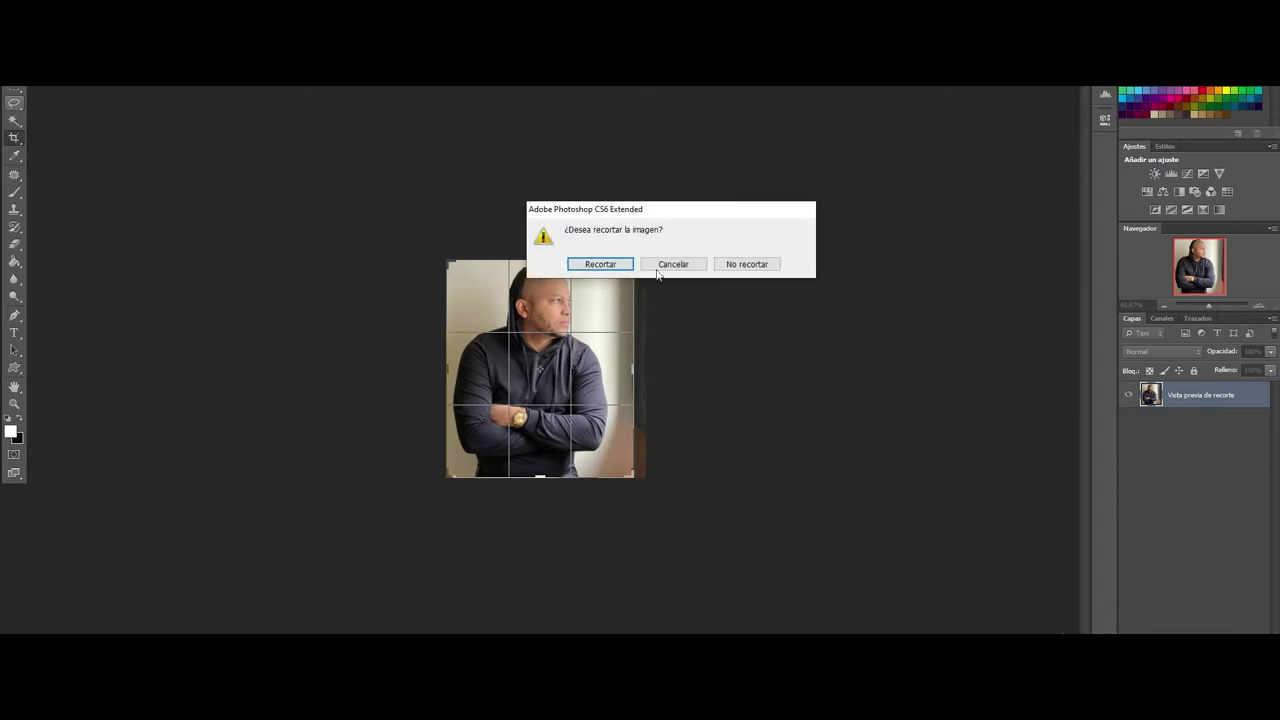
pyautogui.click(599, 267)
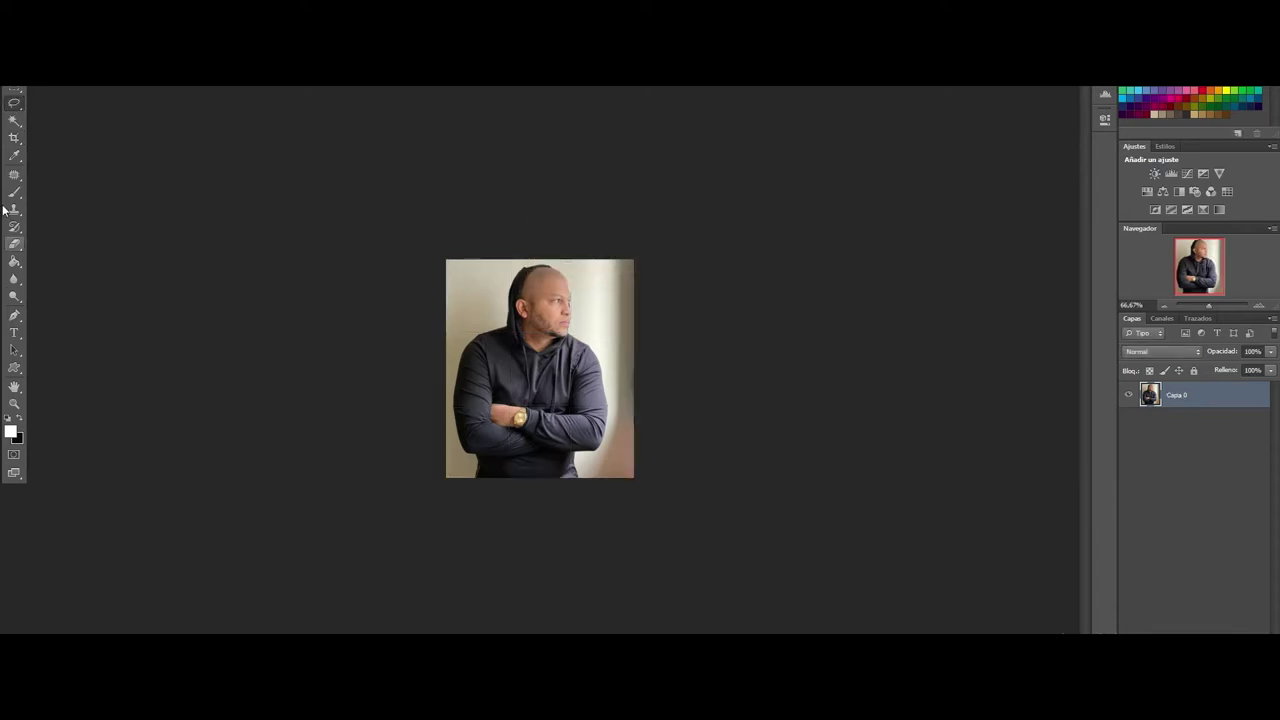
# Step: Extend the crop box past the image on right, top, bottom and left, and apply it
pyautogui.click(14, 138)
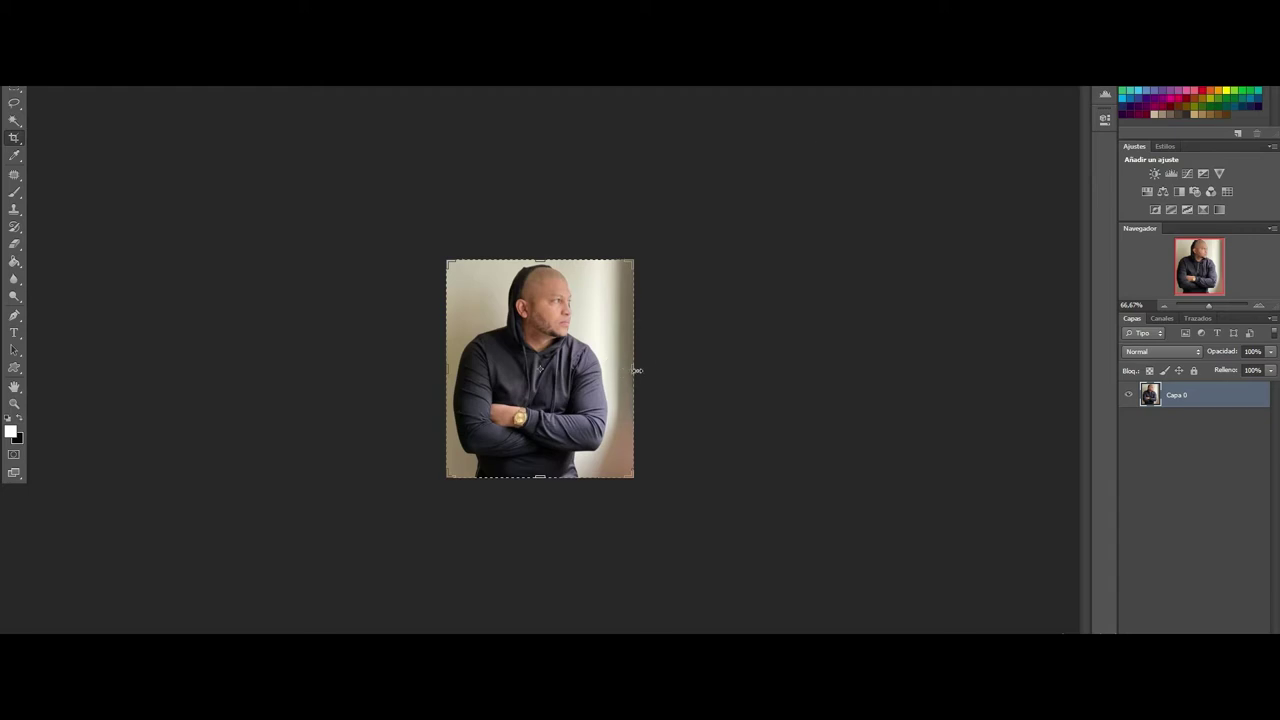
pyautogui.moveTo(635, 370); pyautogui.dragTo(687, 367)
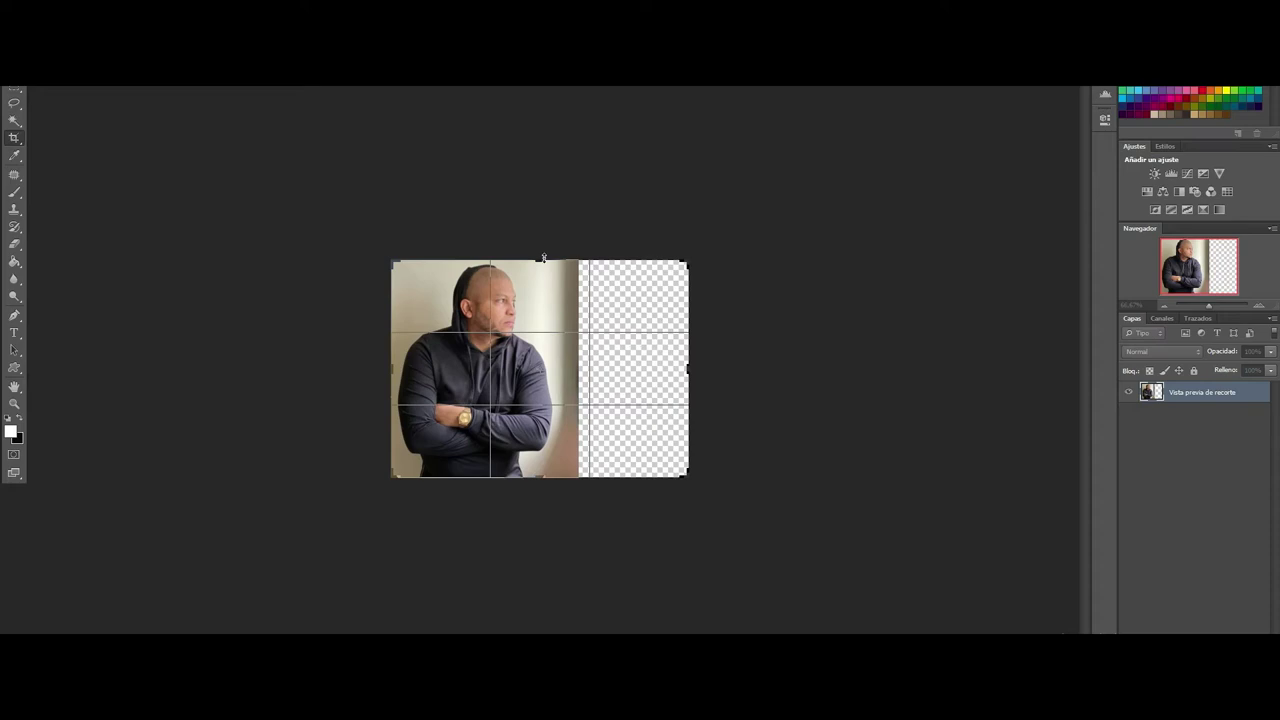
pyautogui.moveTo(543, 258); pyautogui.dragTo(541, 229)
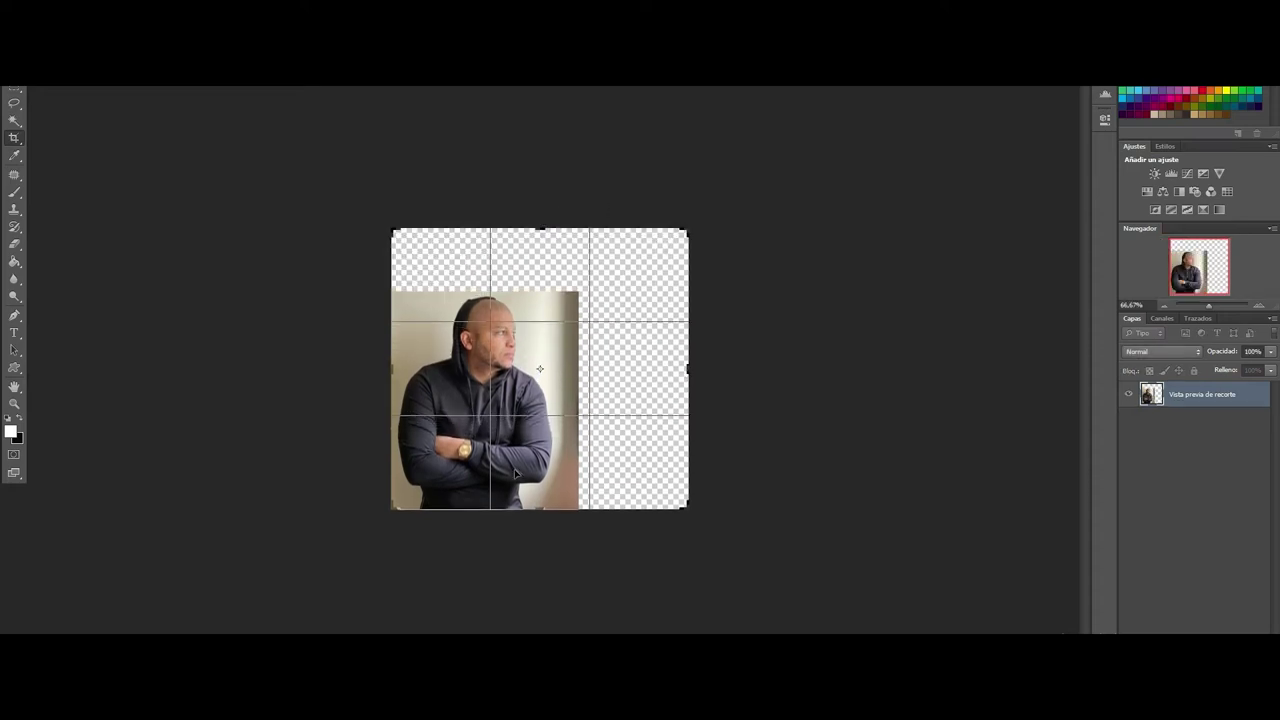
pyautogui.moveTo(540, 512); pyautogui.dragTo(540, 530)
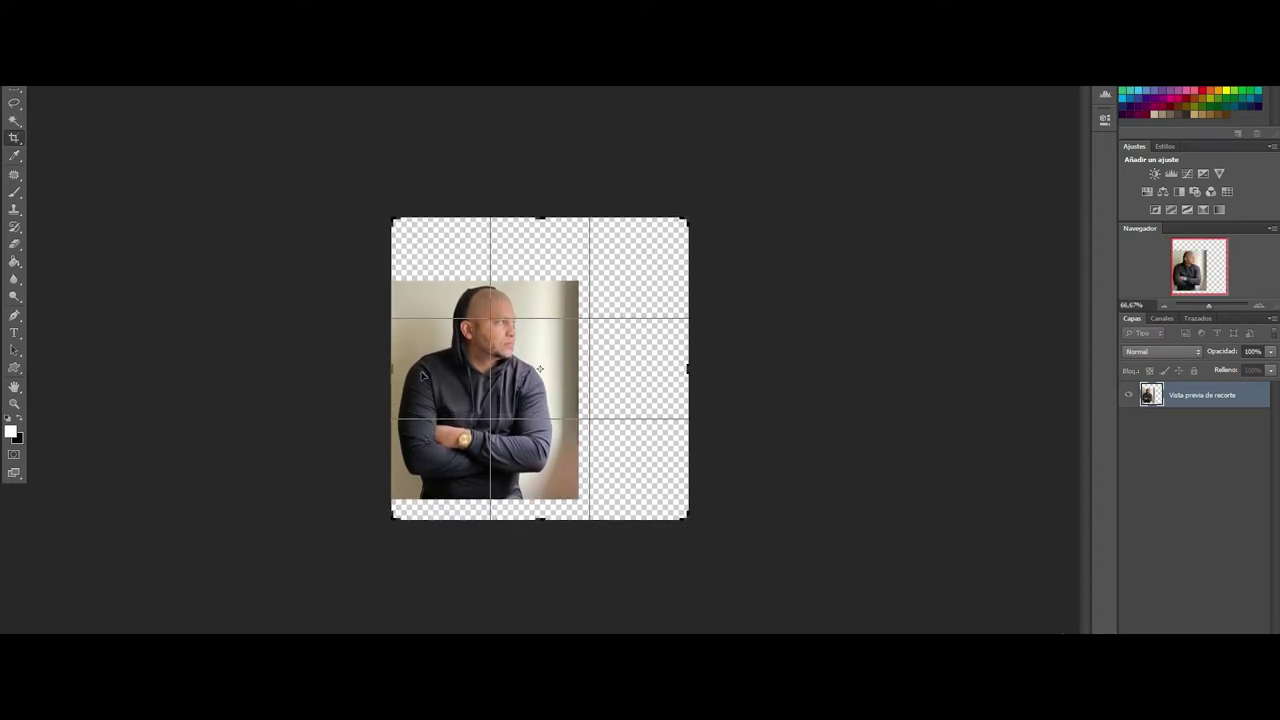
pyautogui.moveTo(391, 370); pyautogui.dragTo(360, 371)
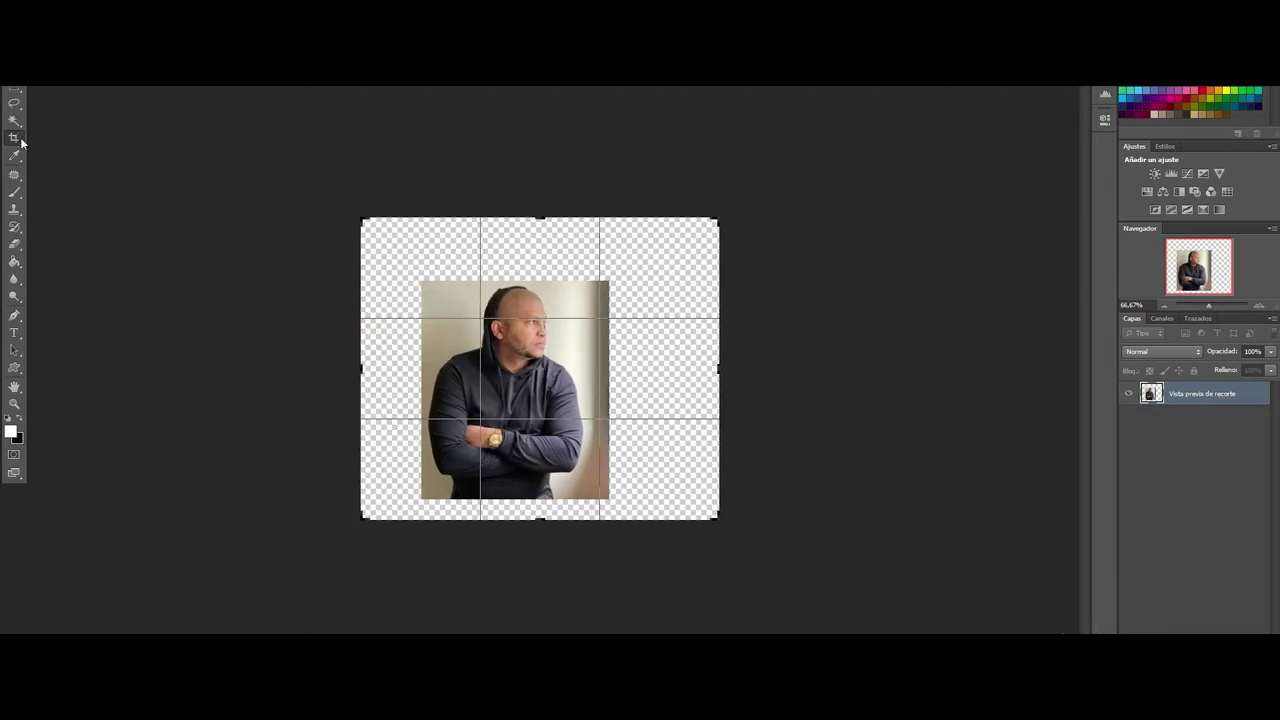
pyautogui.click(14, 103)
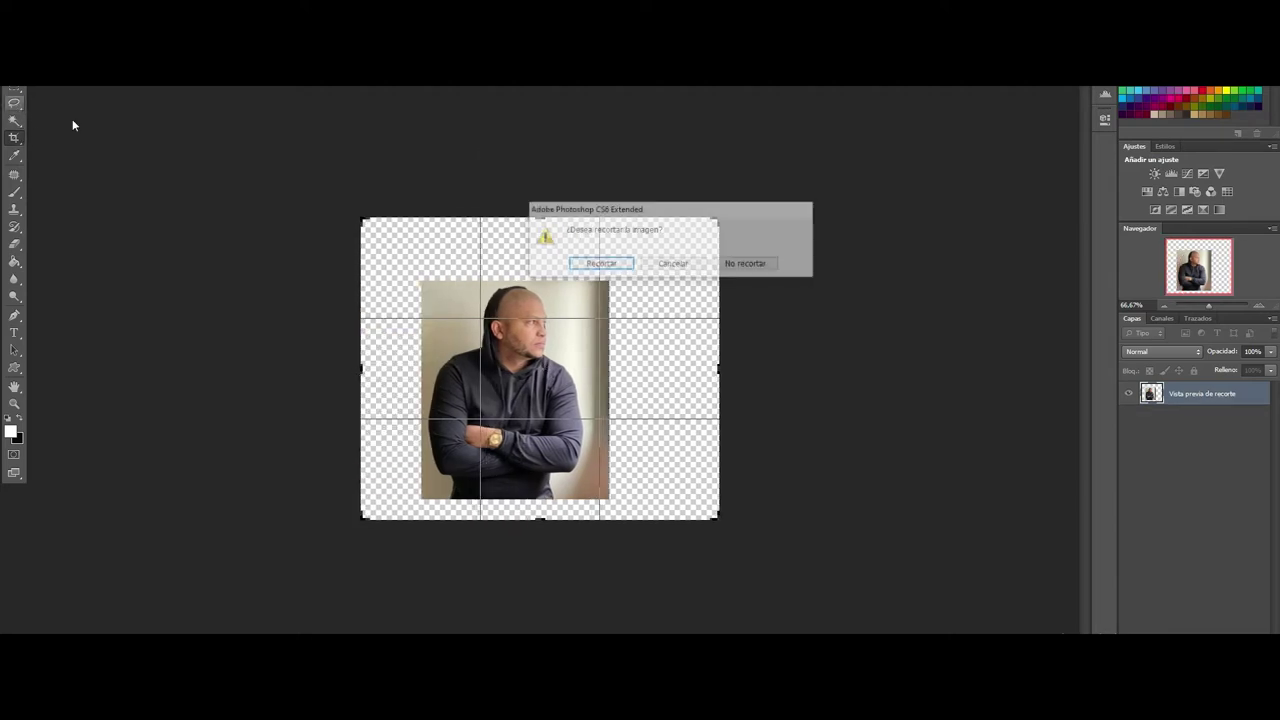
pyautogui.click(622, 266)
pyautogui.press('v')
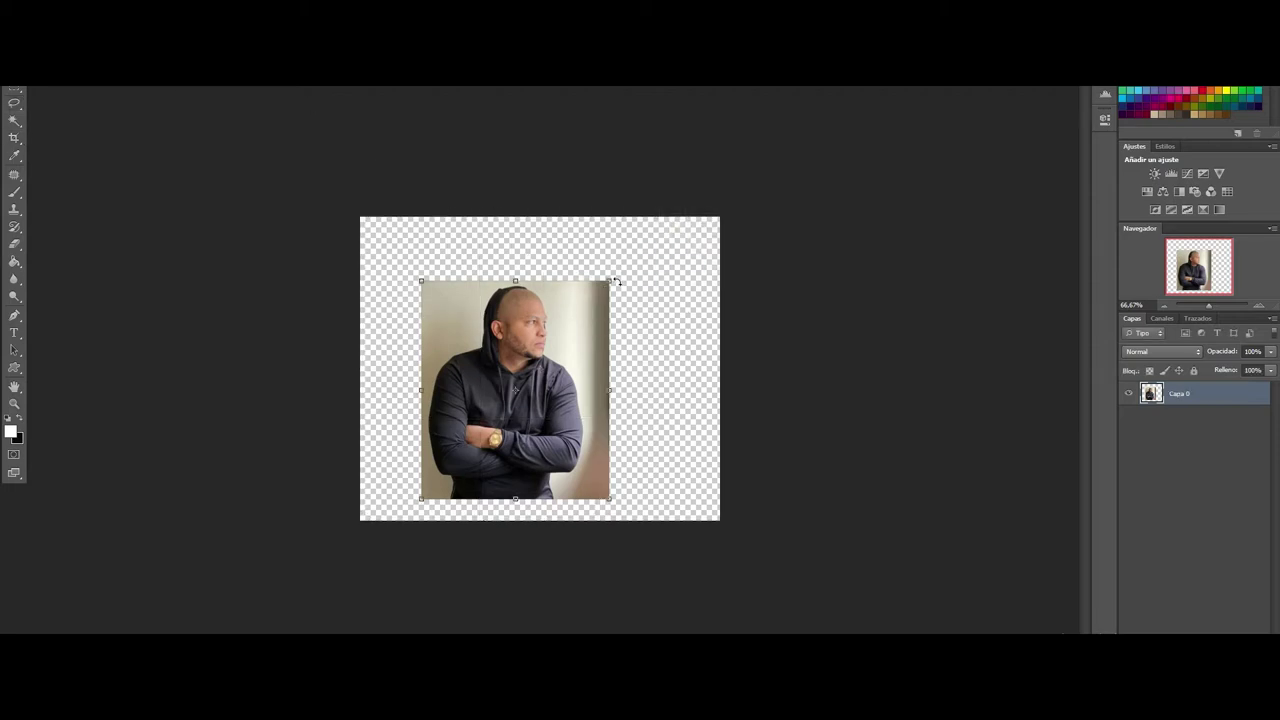
# Step: Drag the top-right and bottom-left corners outward so the portrait fills the canvas height, then apply
pyautogui.moveTo(613, 276); pyautogui.dragTo(679, 223)
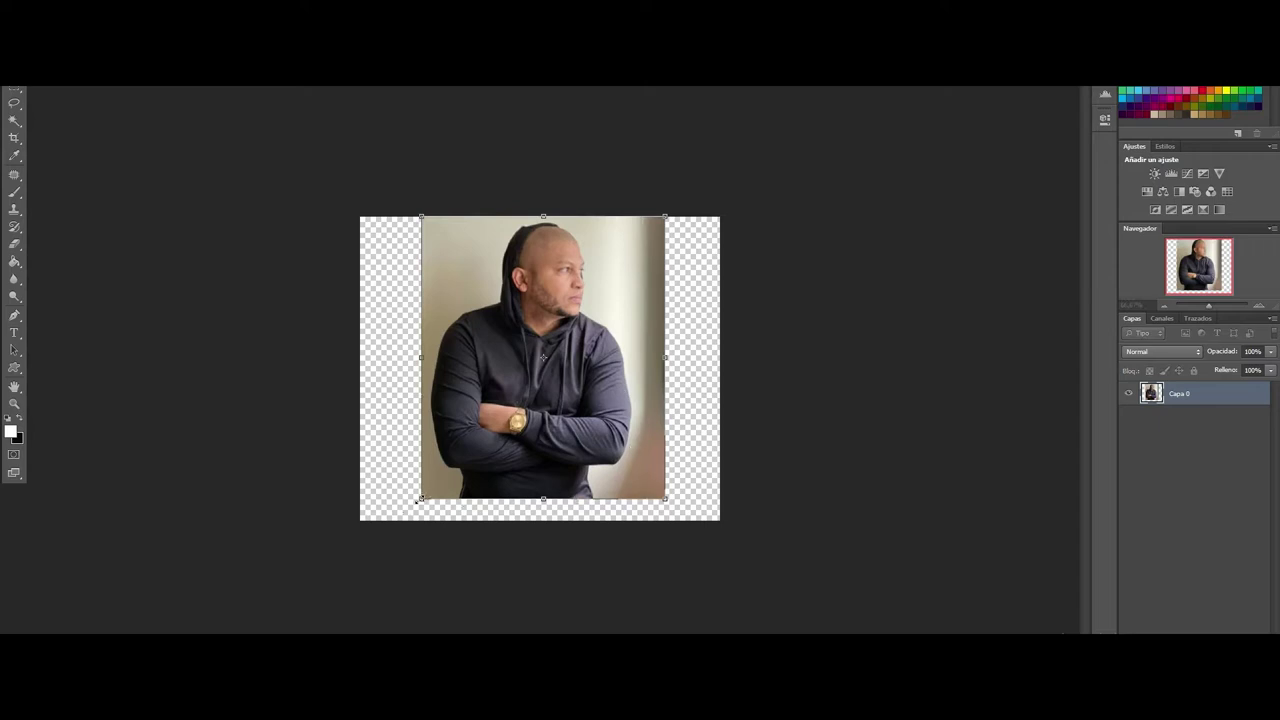
pyautogui.moveTo(414, 503); pyautogui.dragTo(396, 517)
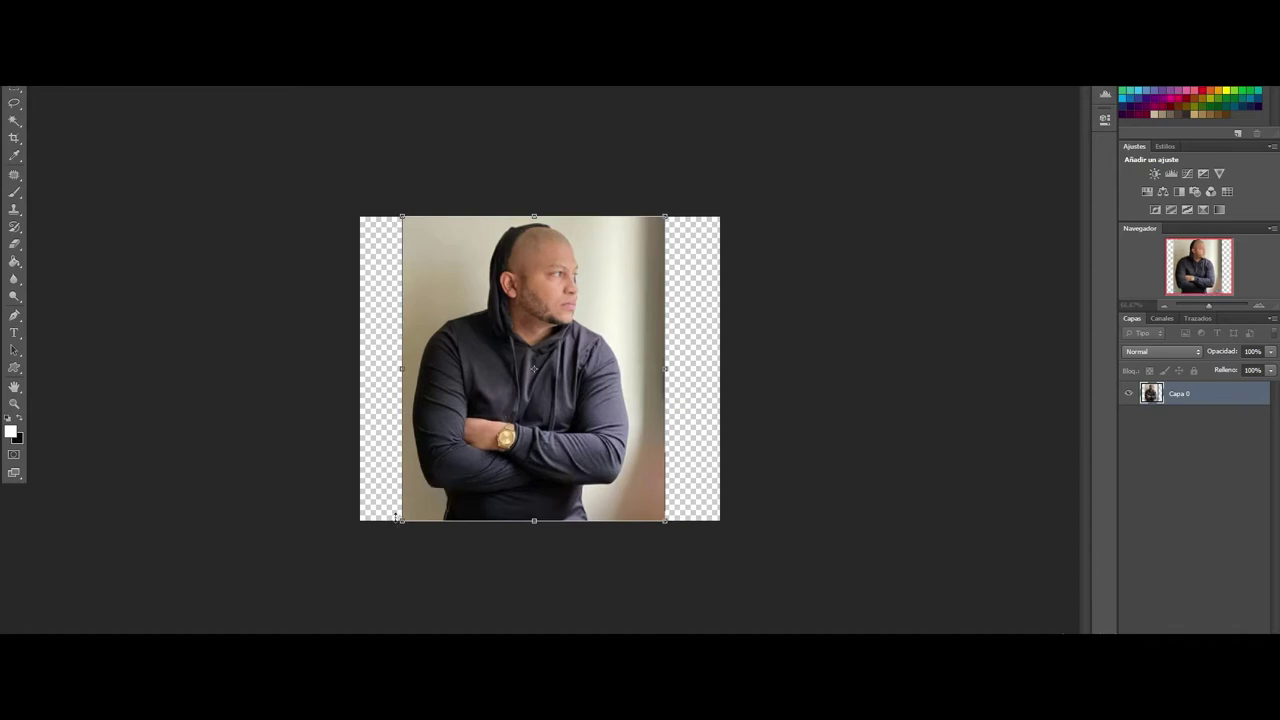
pyautogui.click(15, 103)
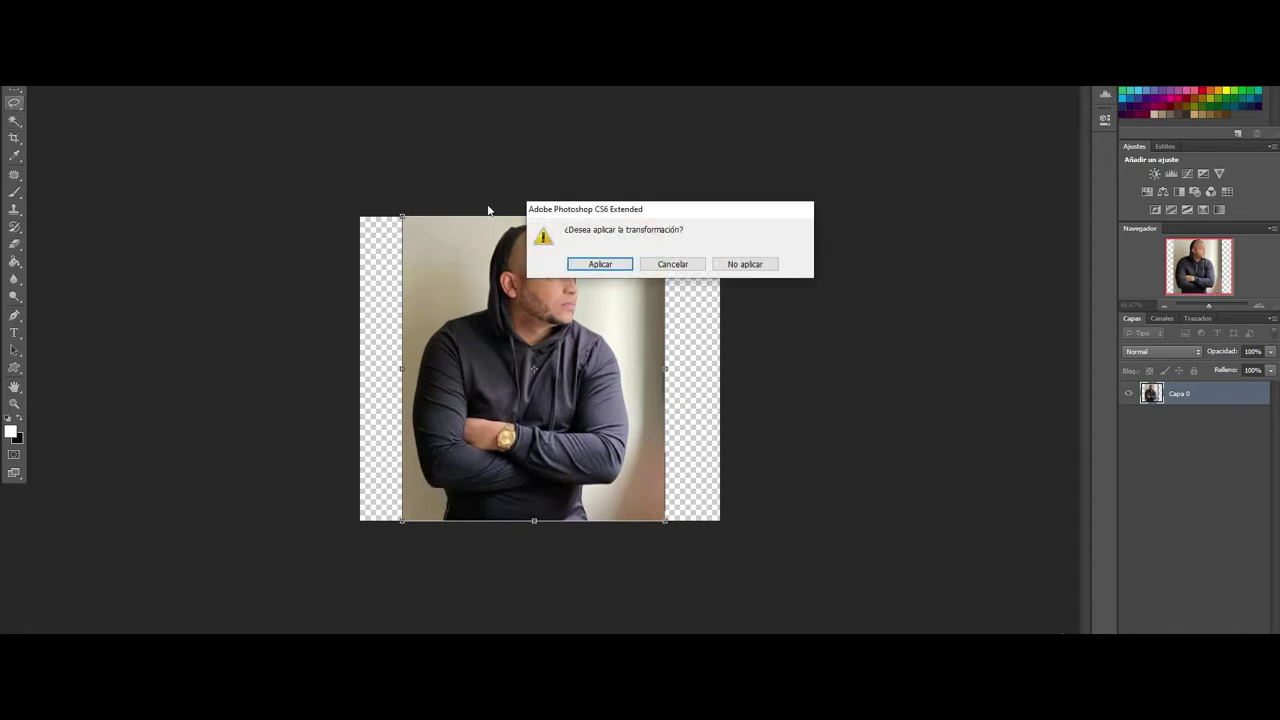
pyautogui.click(600, 264)
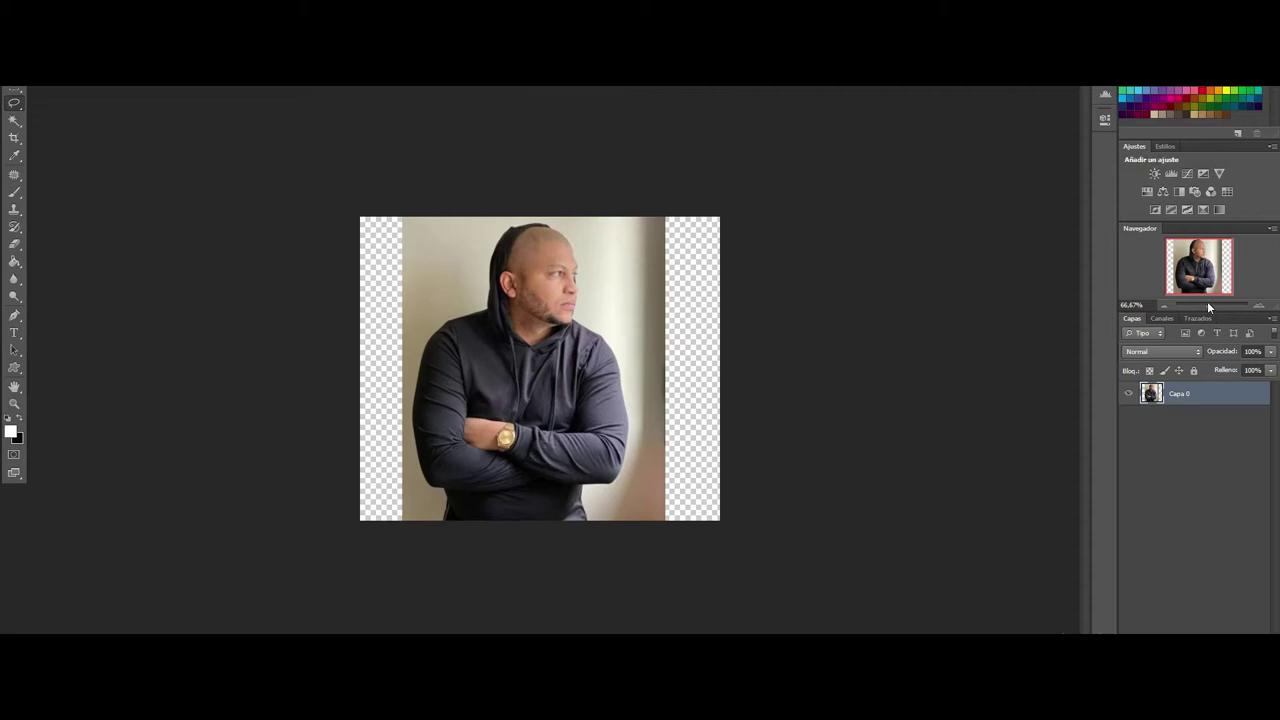
# Step: Zoom to 100% and duplicate the portrait layer, hiding the copy
pyautogui.moveTo(1207, 305); pyautogui.dragTo(1212, 306)
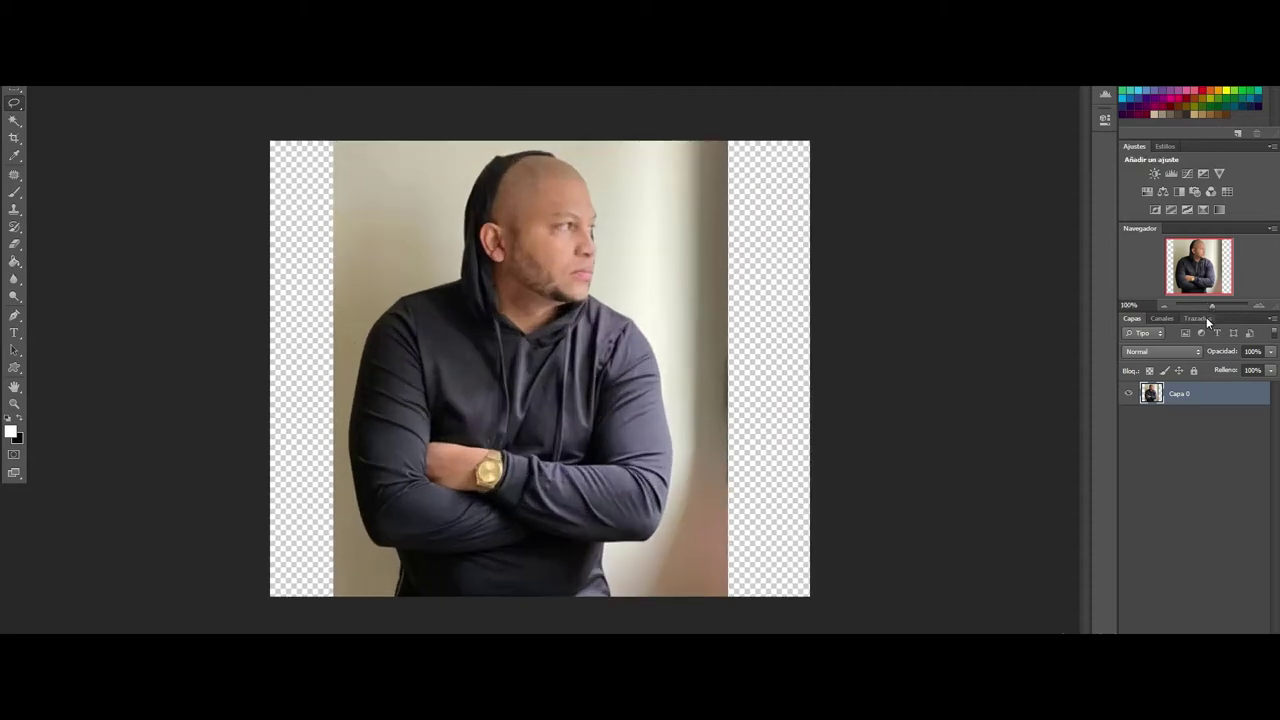
pyautogui.hotkey('ctrl', 'j')
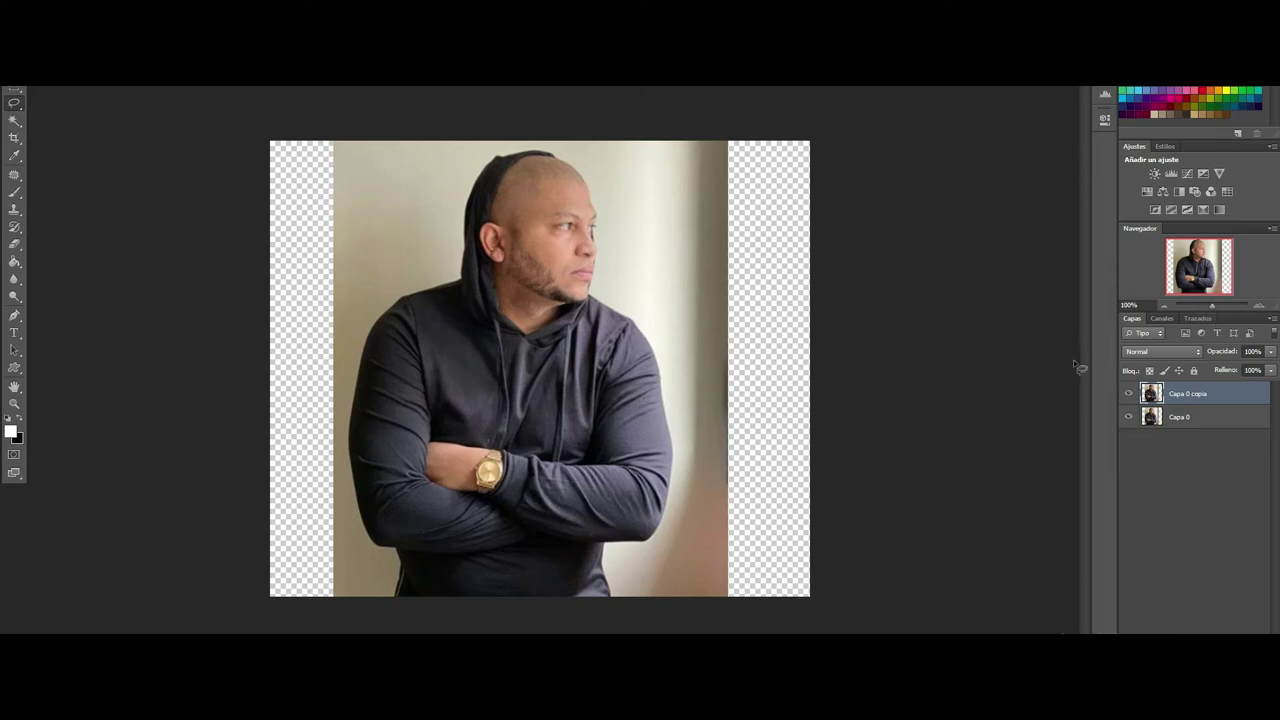
pyautogui.click(1130, 395)
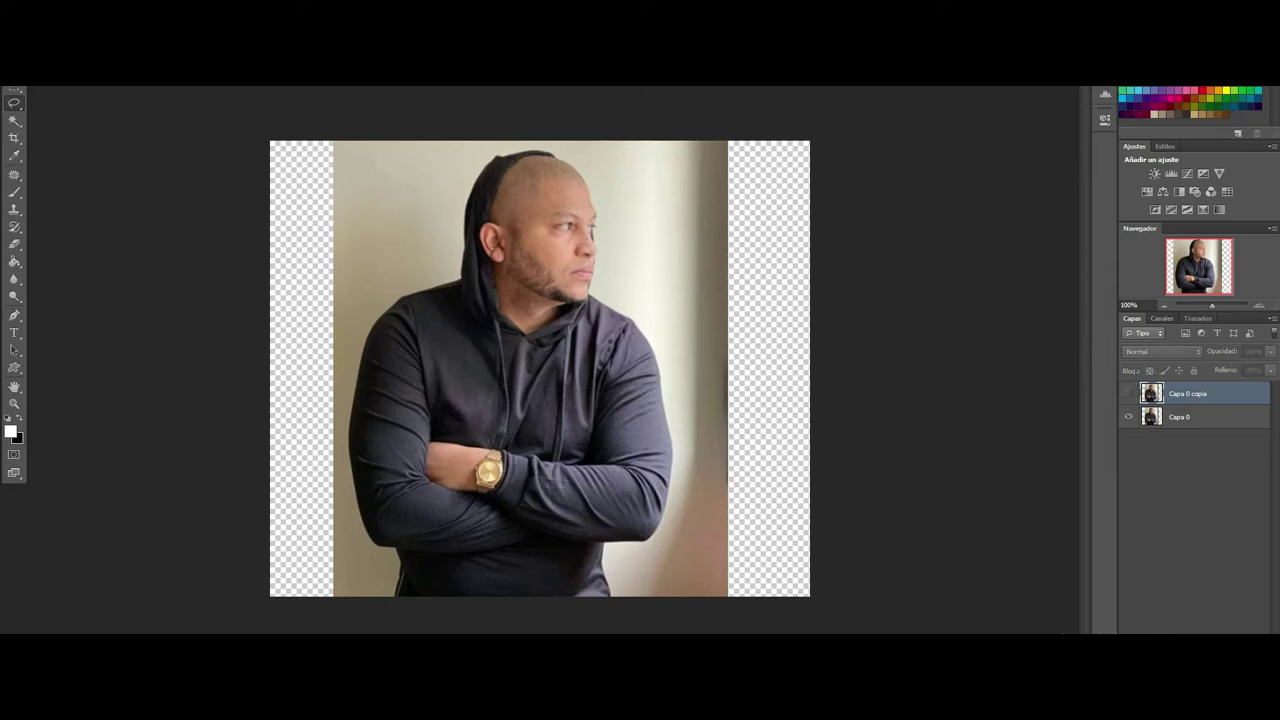
# Step: Add empty layer Capa 1 below Capa 0, move the hidden copy to the bottom, and select Capa 1
pyautogui.hotkey('ctrl', 'shift', 'alt', 'n')
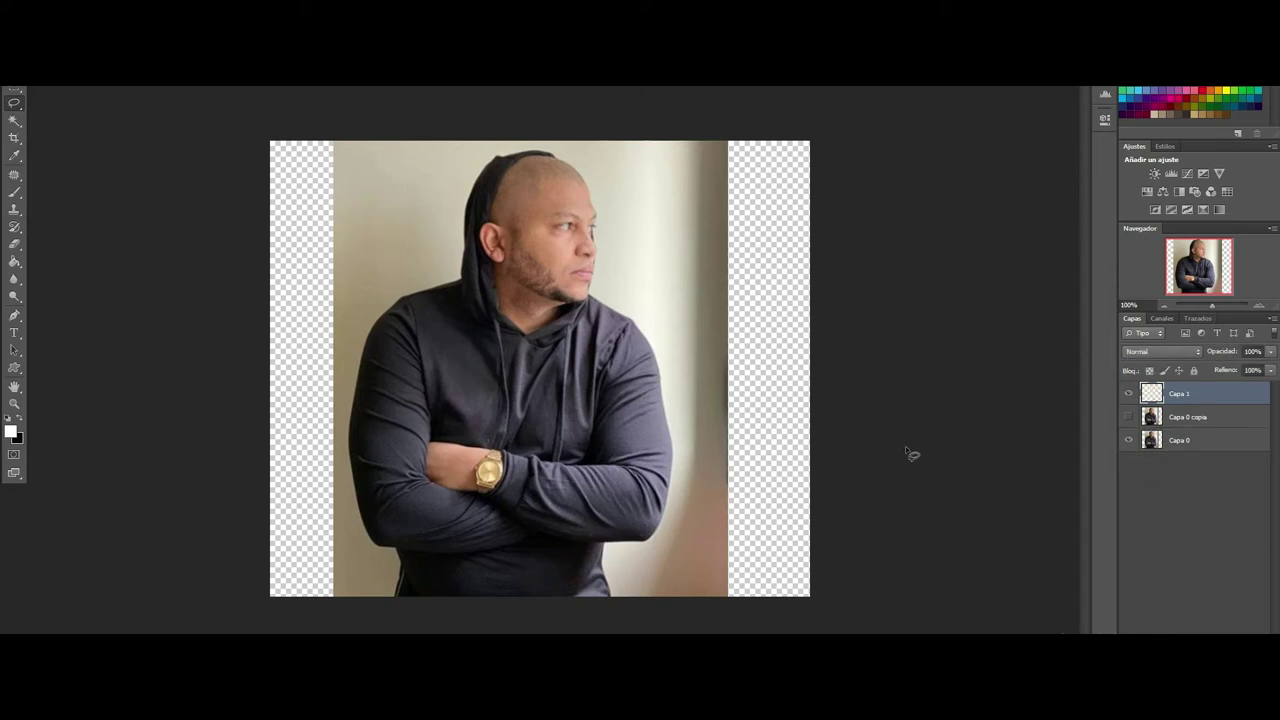
pyautogui.moveTo(1202, 396); pyautogui.dragTo(1195, 460)
pyautogui.moveTo(1182, 396); pyautogui.dragTo(1180, 450)
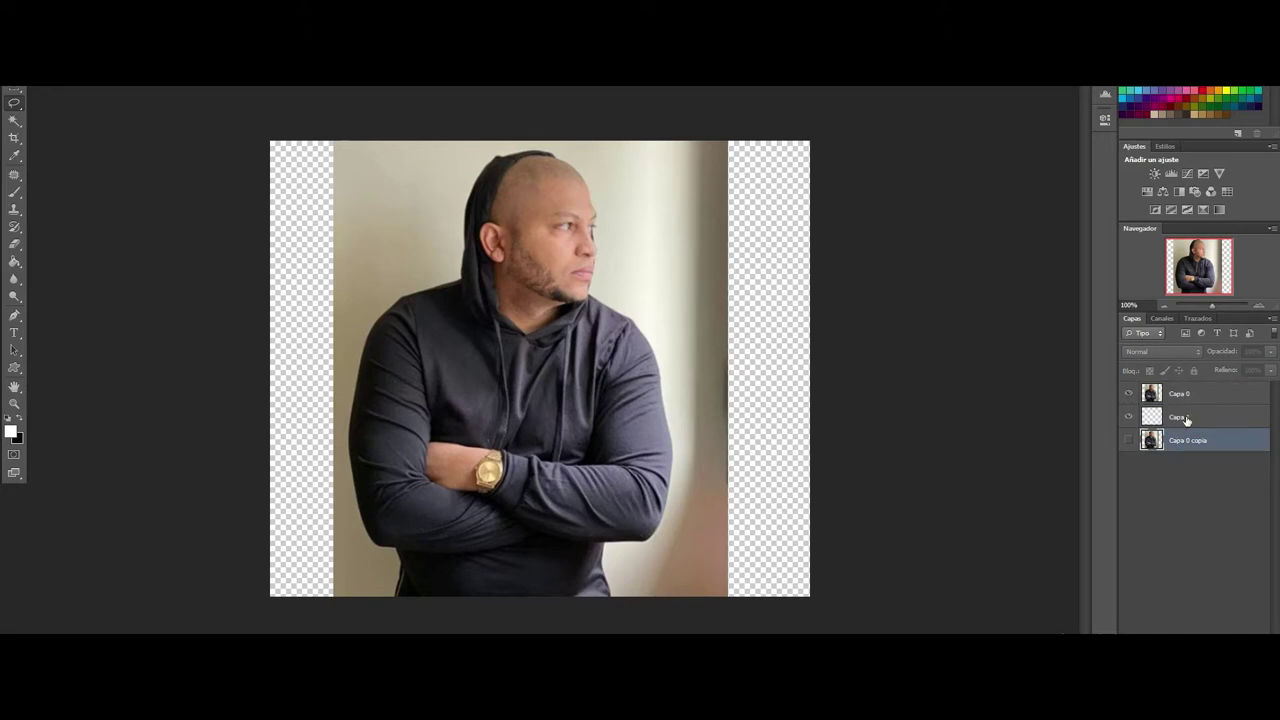
pyautogui.click(1183, 418)
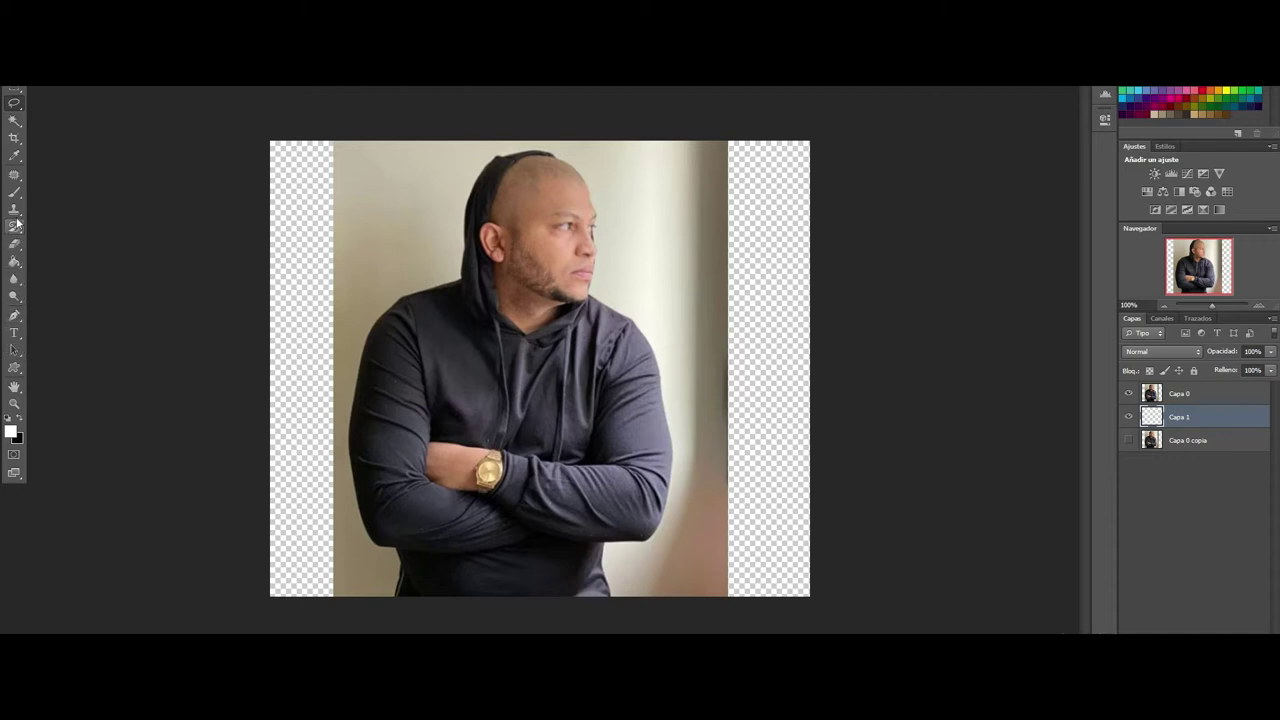
# Step: Sample a tan wall colour from the photo as the foreground colour
pyautogui.click(12, 432)
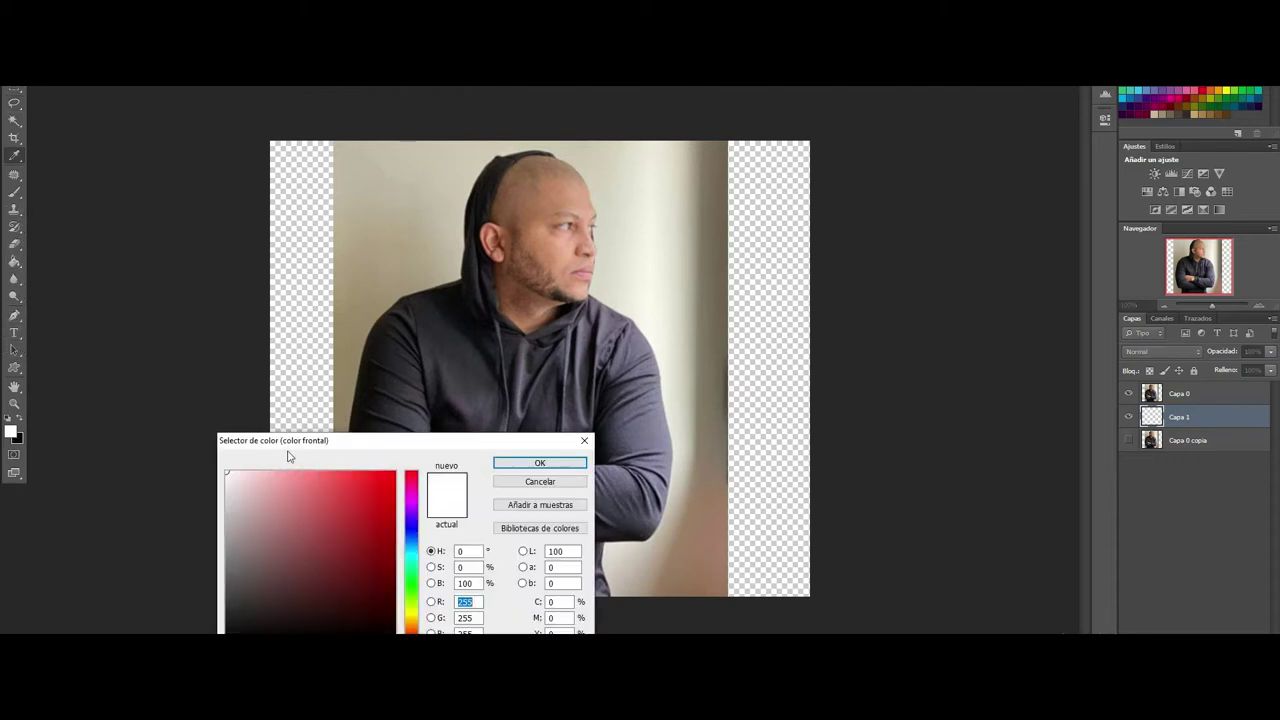
pyautogui.moveTo(409, 451); pyautogui.dragTo(779, 304)
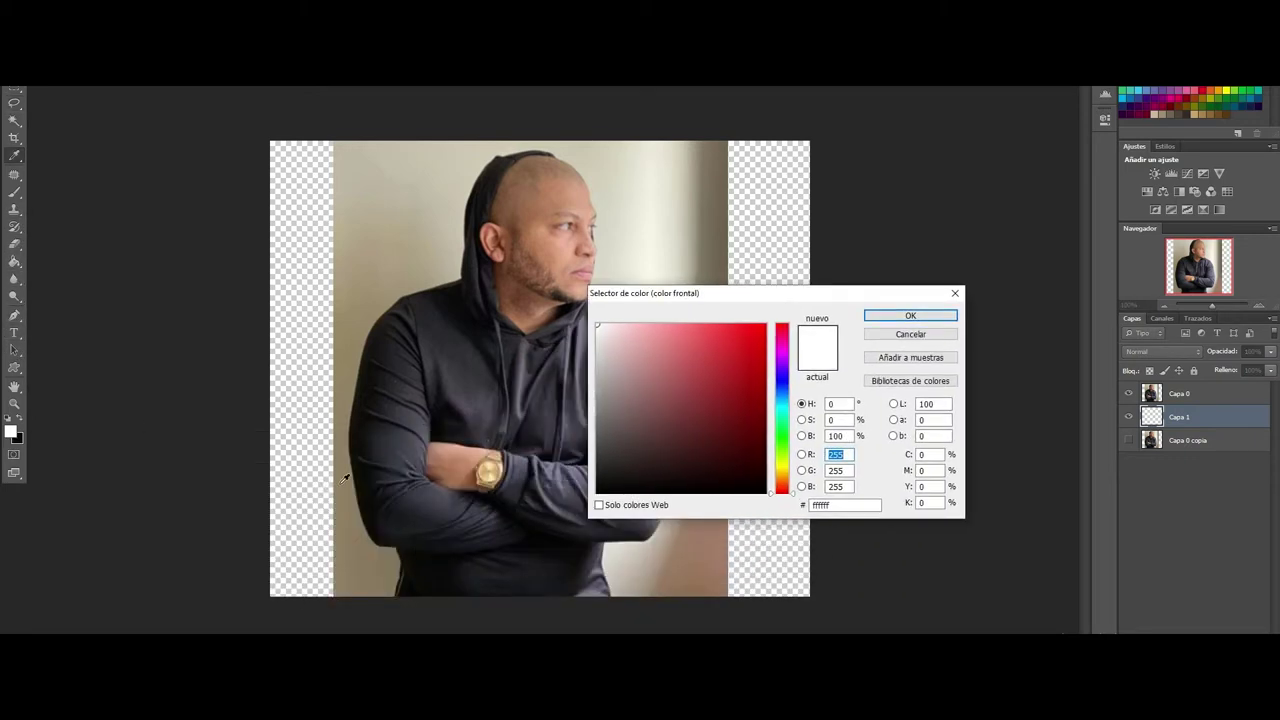
pyautogui.click(350, 482)
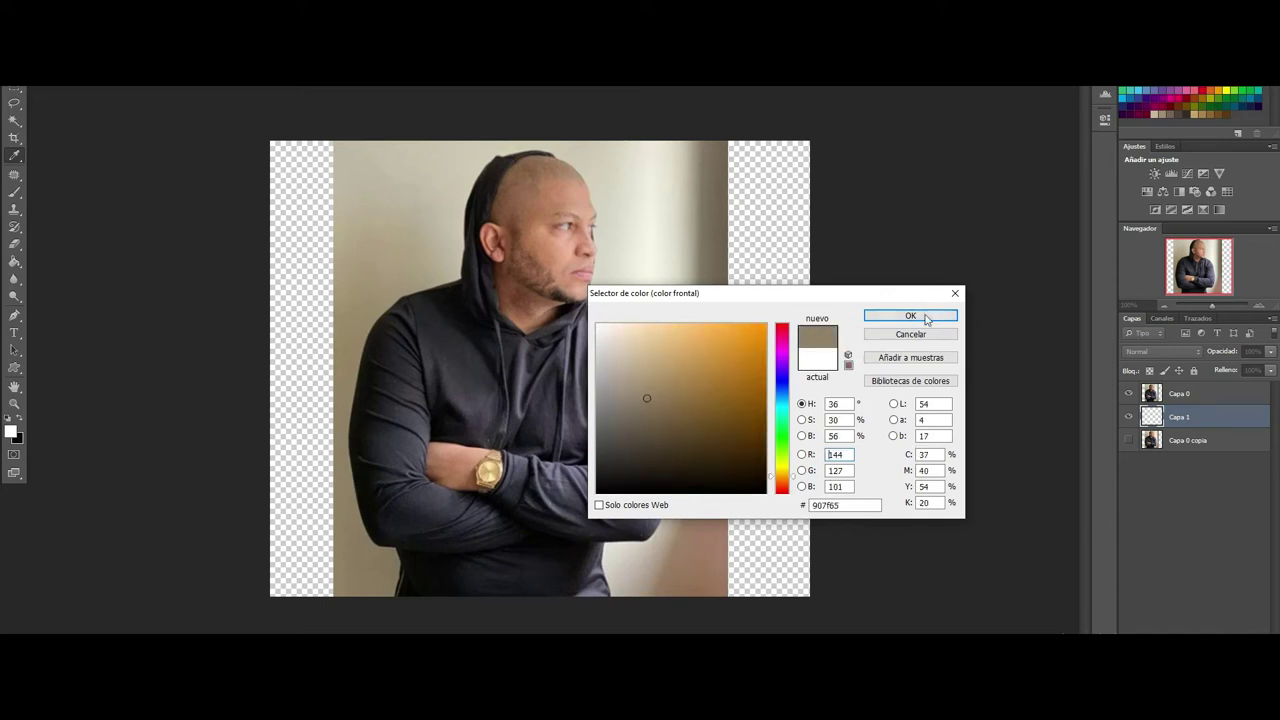
pyautogui.click(910, 316)
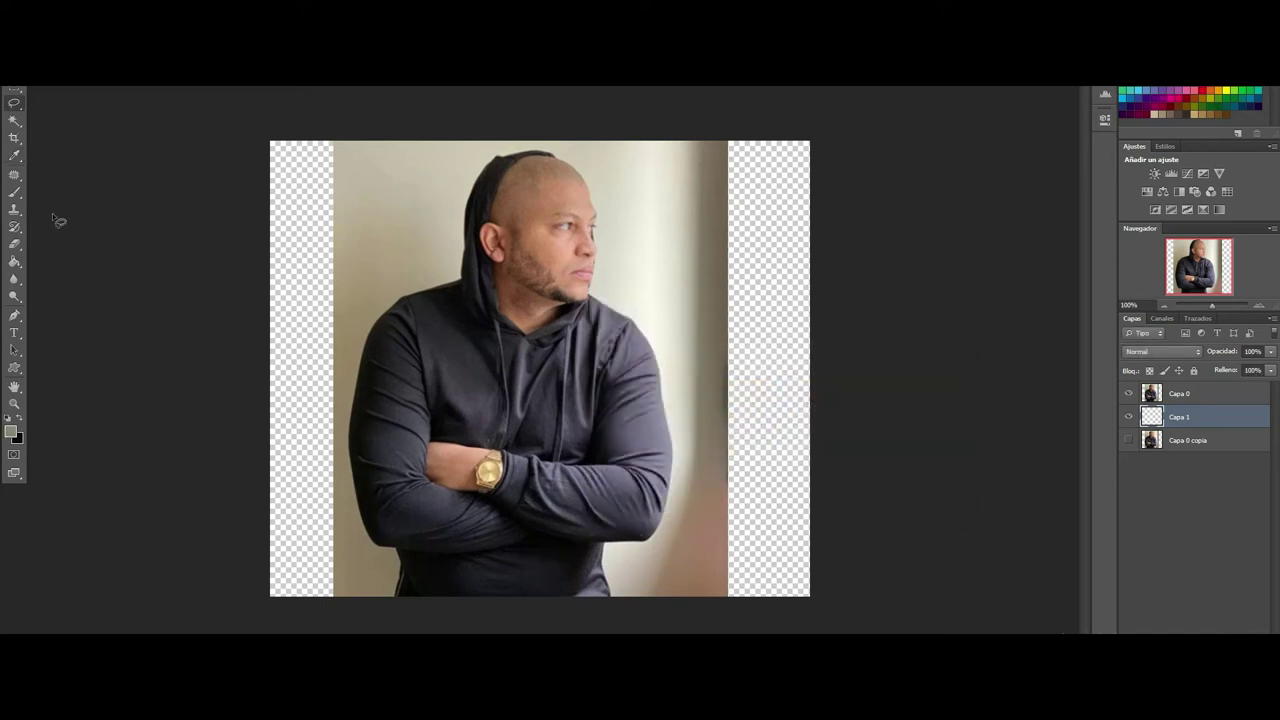
# Step: Paint the empty lower-left corner beige with a soft brush on Capa 1
pyautogui.click(14, 192)
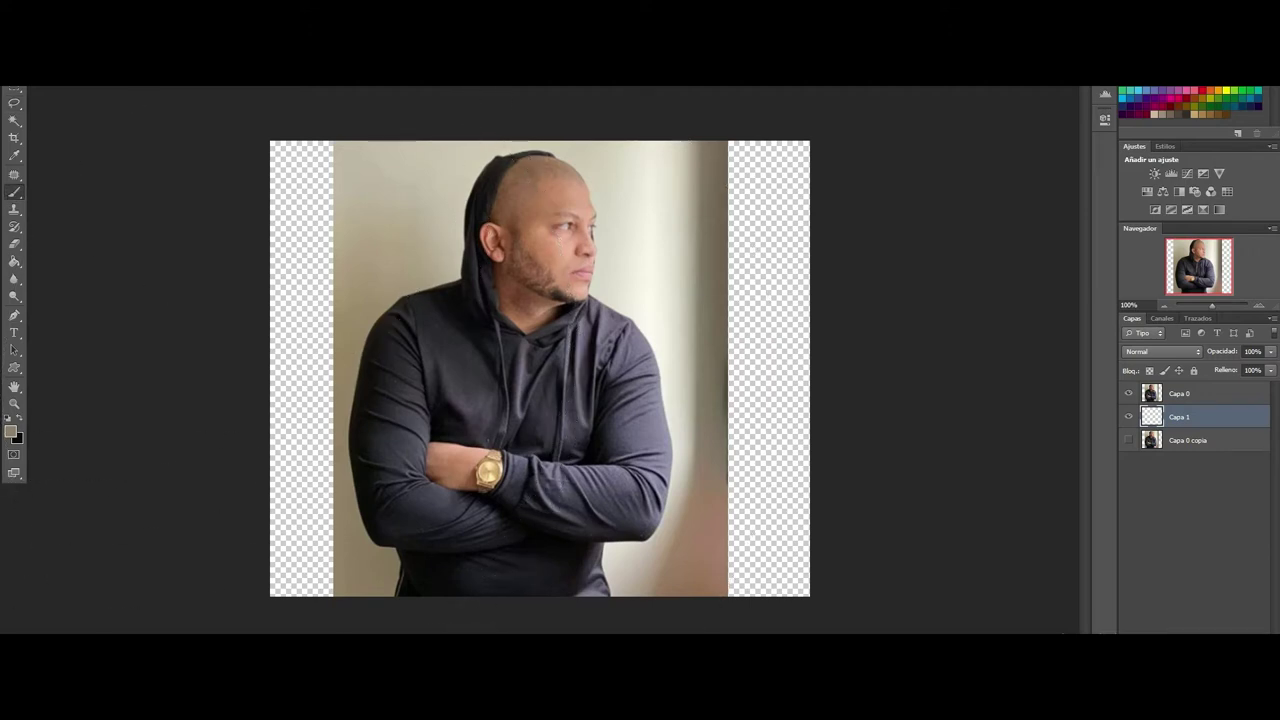
pyautogui.click(45, 75)
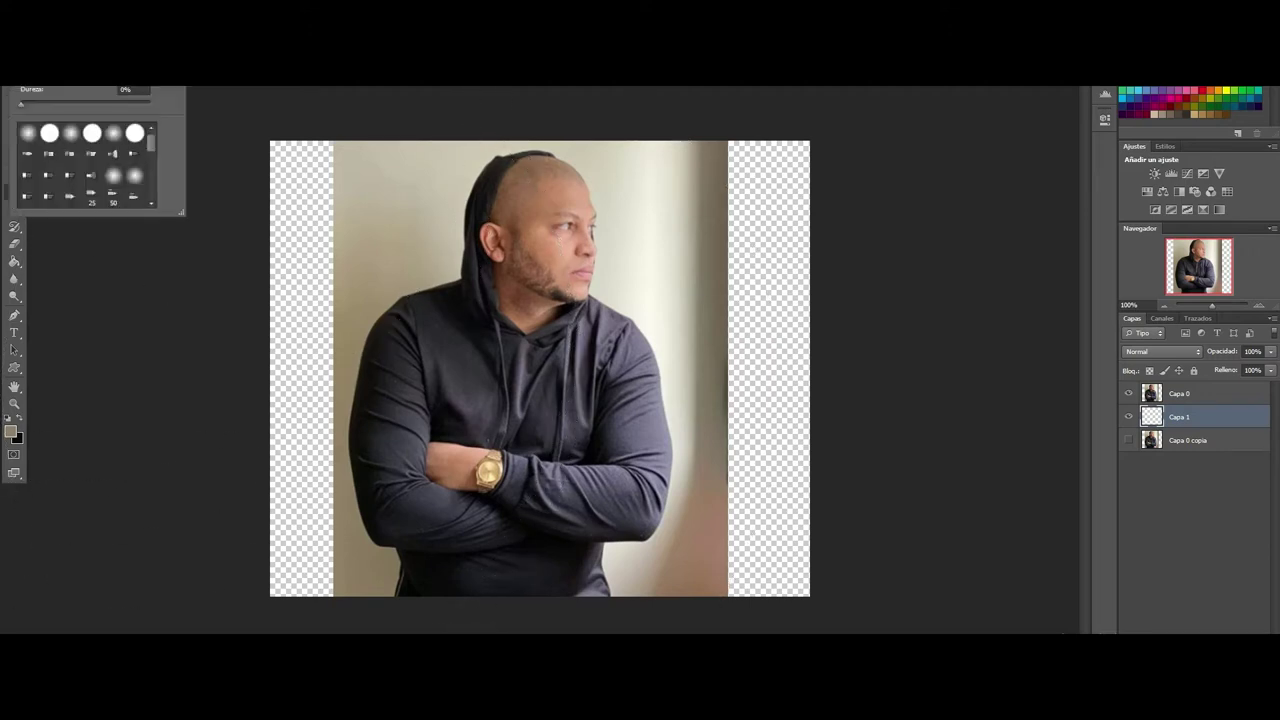
pyautogui.click(308, 575)
pyautogui.moveTo(333, 572); pyautogui.dragTo(263, 537)
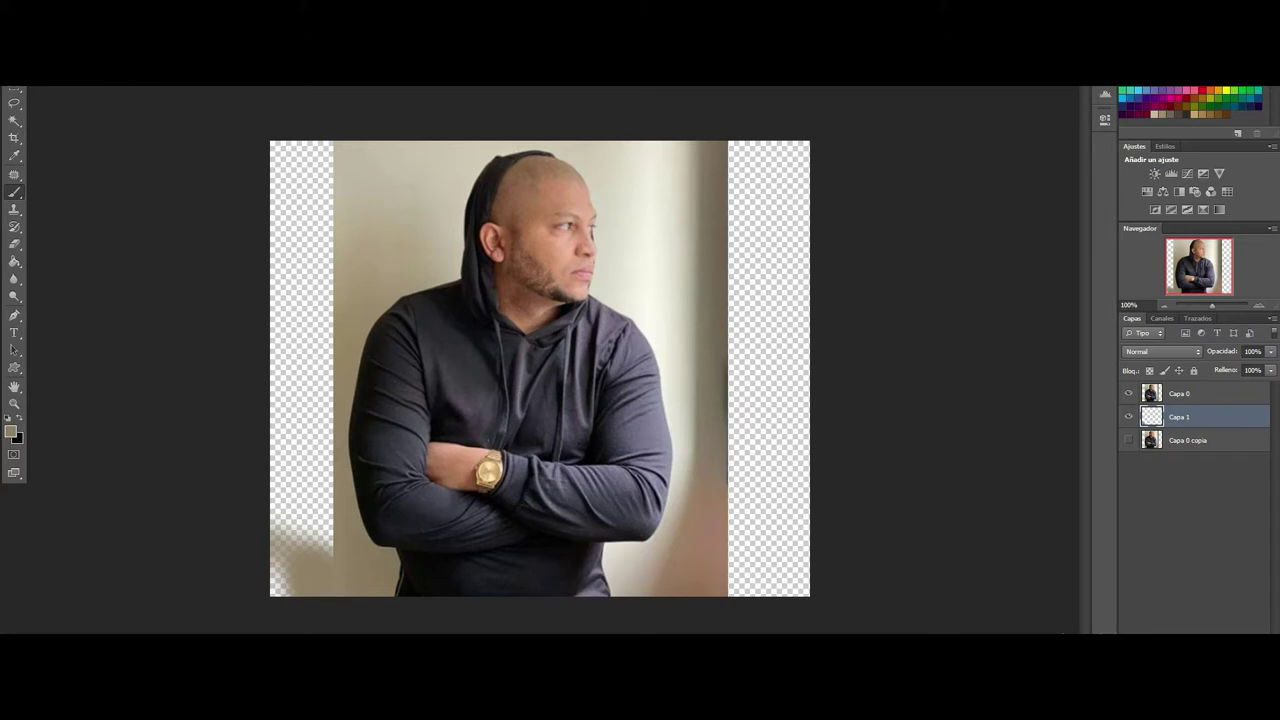
pyautogui.moveTo(320, 551)
pyautogui.mouseDown()
pyautogui.moveTo(303, 596)
pyautogui.moveTo(286, 594)
pyautogui.moveTo(320, 486)
pyautogui.moveTo(309, 611)
pyautogui.moveTo(310, 510)
pyautogui.moveTo(346, 591)
pyautogui.moveTo(300, 457)
pyautogui.moveTo(289, 509)
pyautogui.moveTo(294, 437)
pyautogui.moveTo(315, 393)
pyautogui.moveTo(306, 371)
pyautogui.moveTo(330, 345)
pyautogui.moveTo(274, 403)
pyautogui.mouseUp()
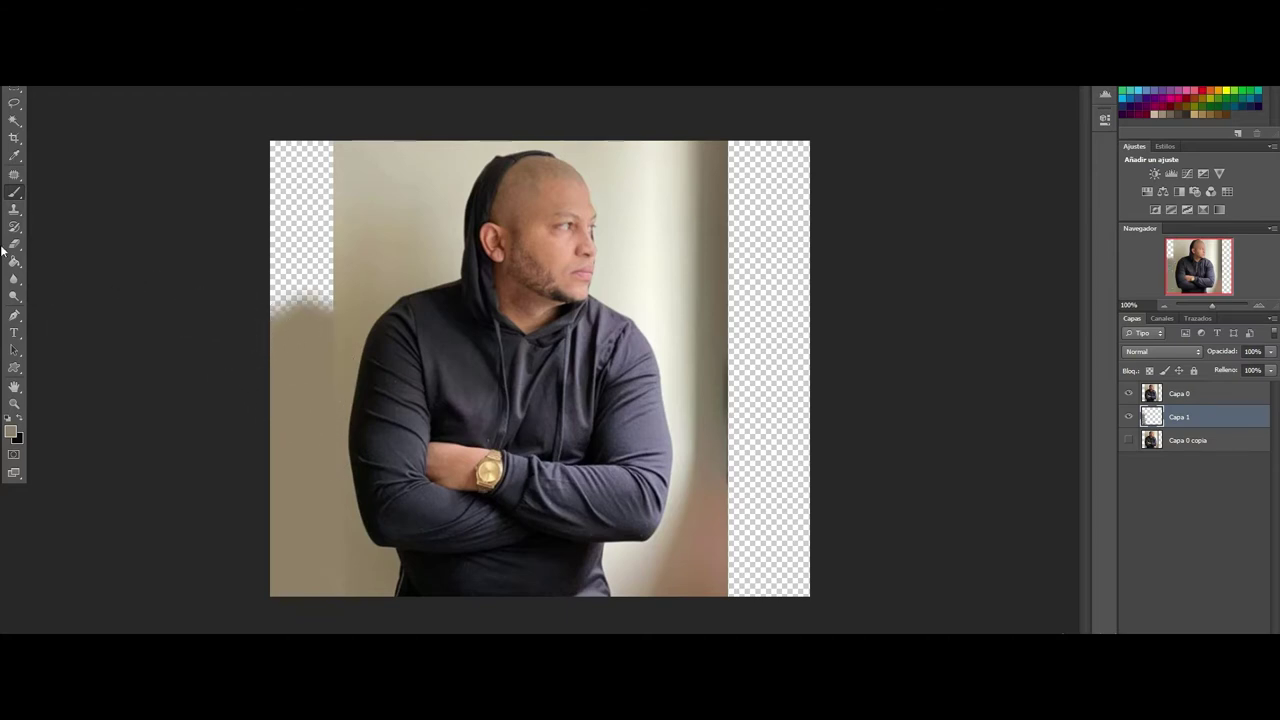
pyautogui.click(11, 433)
# Step: Sample the wall's shadow tone as the paint colour and move Capa 1 above Capa 0
pyautogui.click(346, 366)
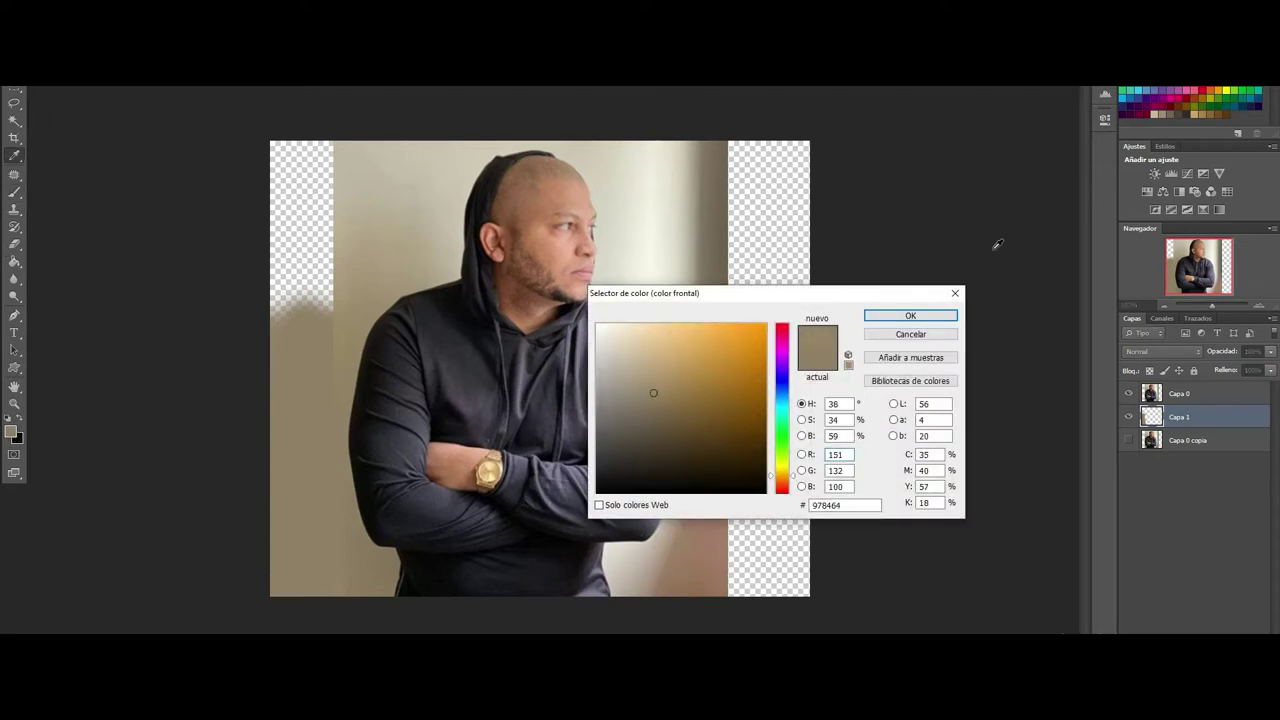
pyautogui.click(910, 316)
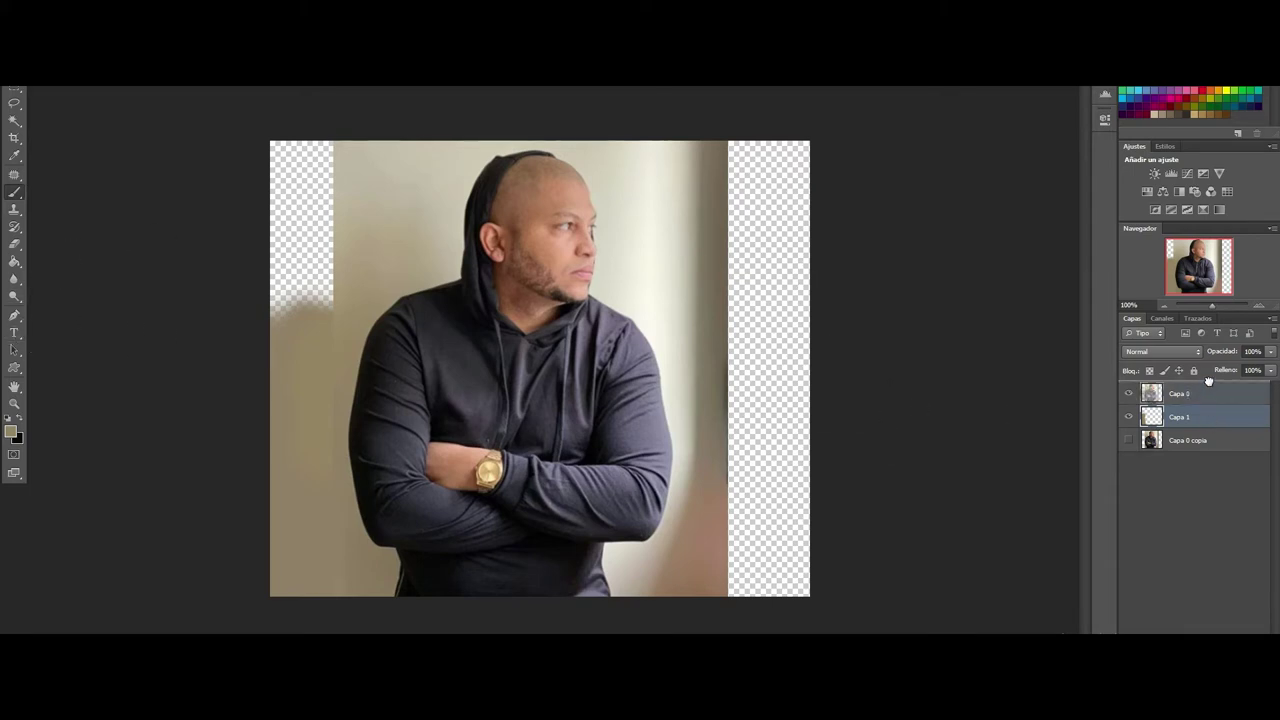
pyautogui.moveTo(1212, 417); pyautogui.dragTo(1206, 391)
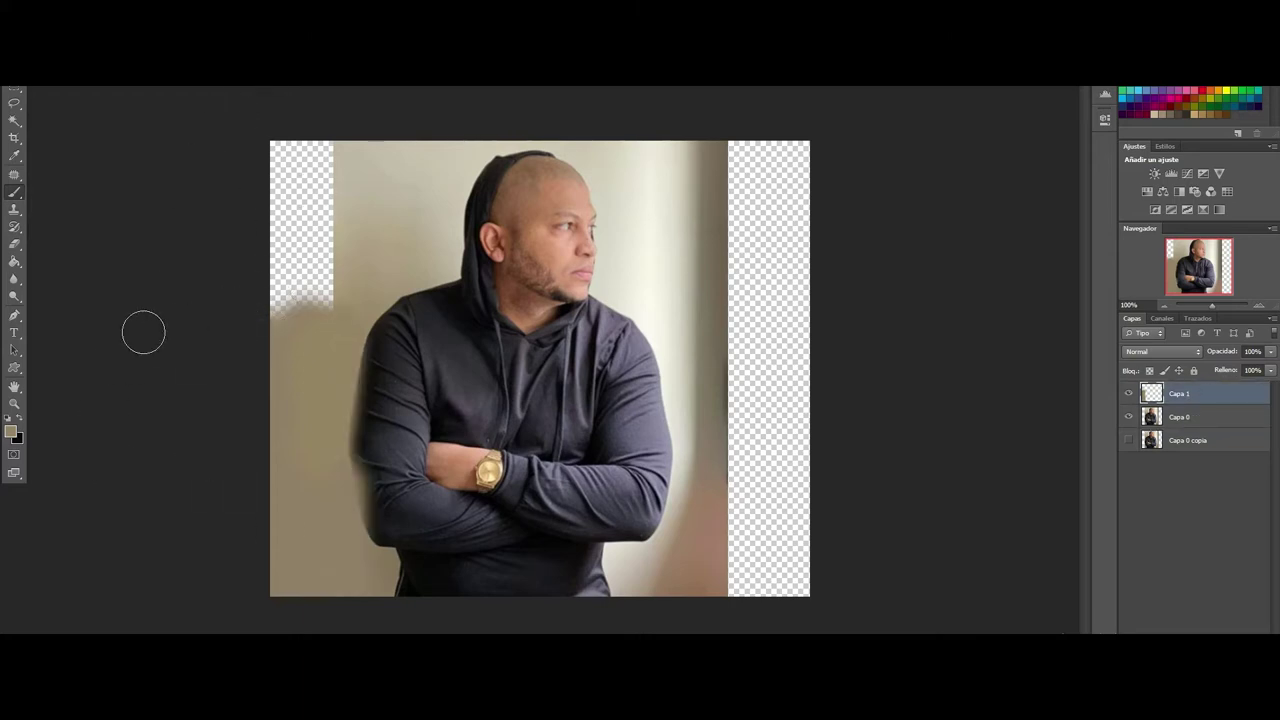
# Step: Sample the light wall tone and paint it over the top-left transparent strip
pyautogui.click(12, 432)
pyautogui.click(380, 191)
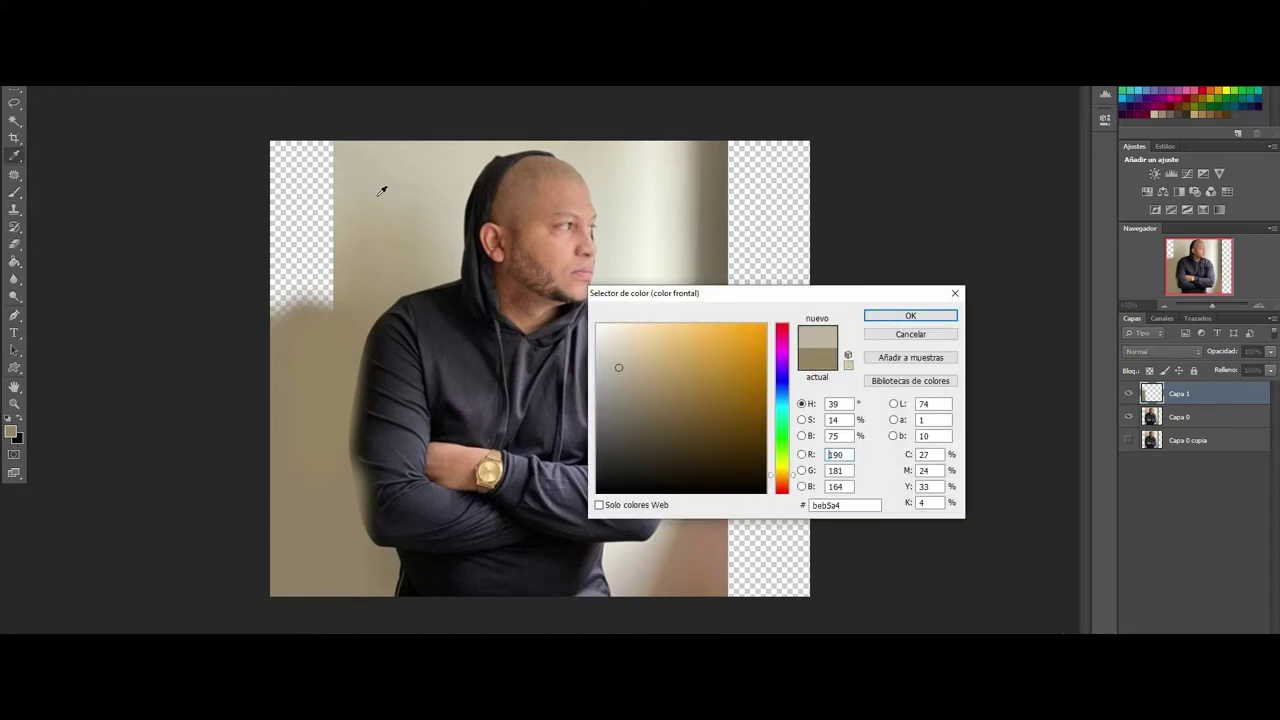
pyautogui.click(908, 317)
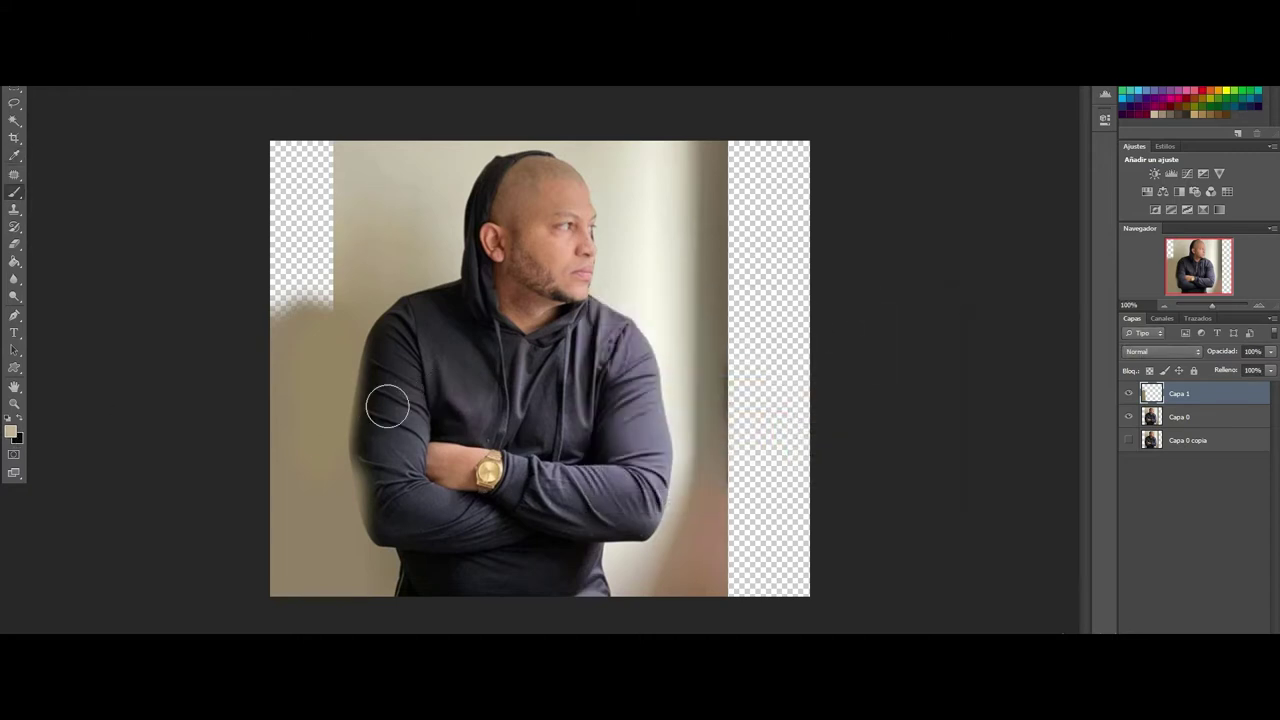
pyautogui.moveTo(300, 151)
pyautogui.mouseDown()
pyautogui.moveTo(278, 170)
pyautogui.moveTo(257, 151)
pyautogui.moveTo(329, 129)
pyautogui.moveTo(320, 249)
pyautogui.moveTo(317, 191)
pyautogui.moveTo(271, 329)
pyautogui.moveTo(330, 297)
pyautogui.moveTo(286, 343)
pyautogui.mouseUp()
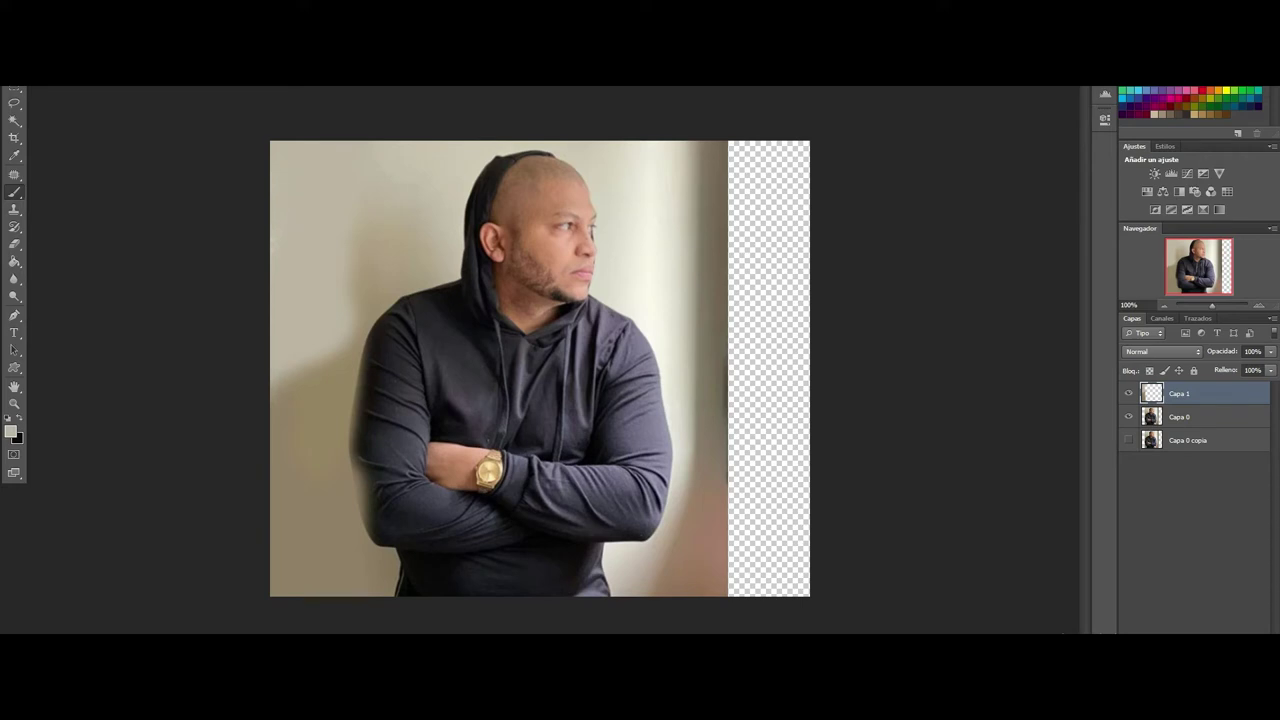
pyautogui.click(45, 70)
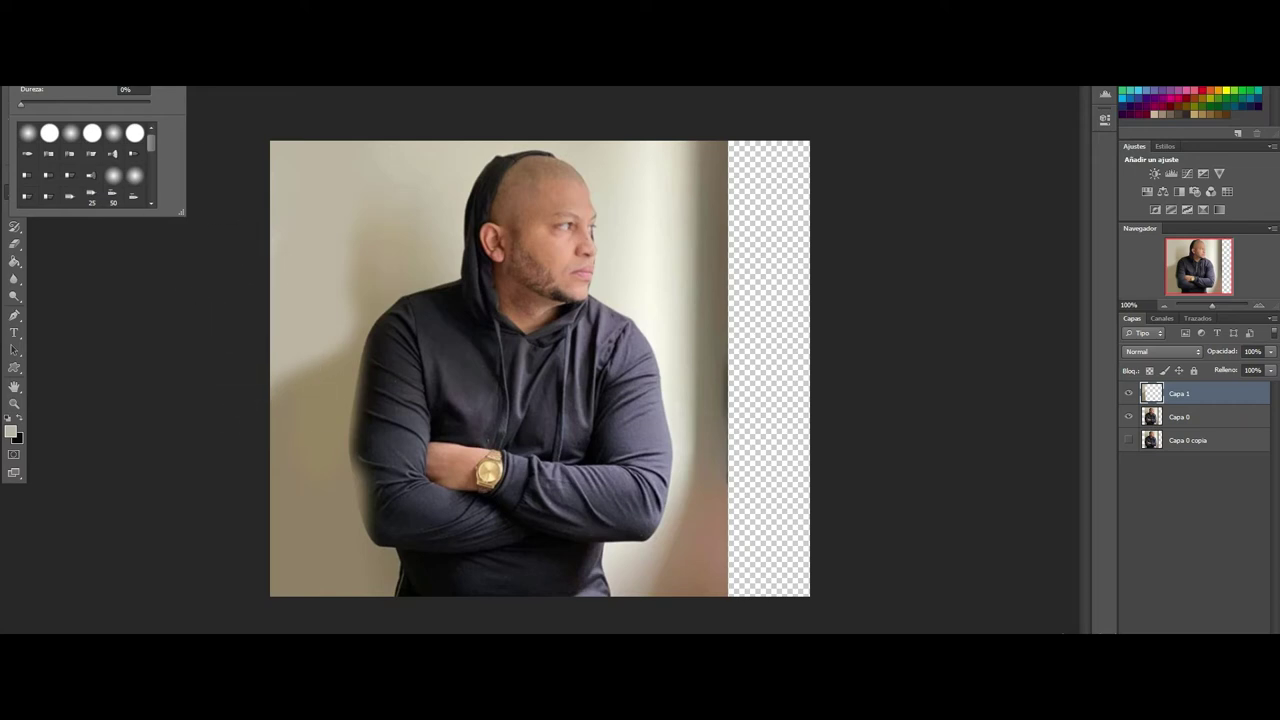
pyautogui.press('Escape')
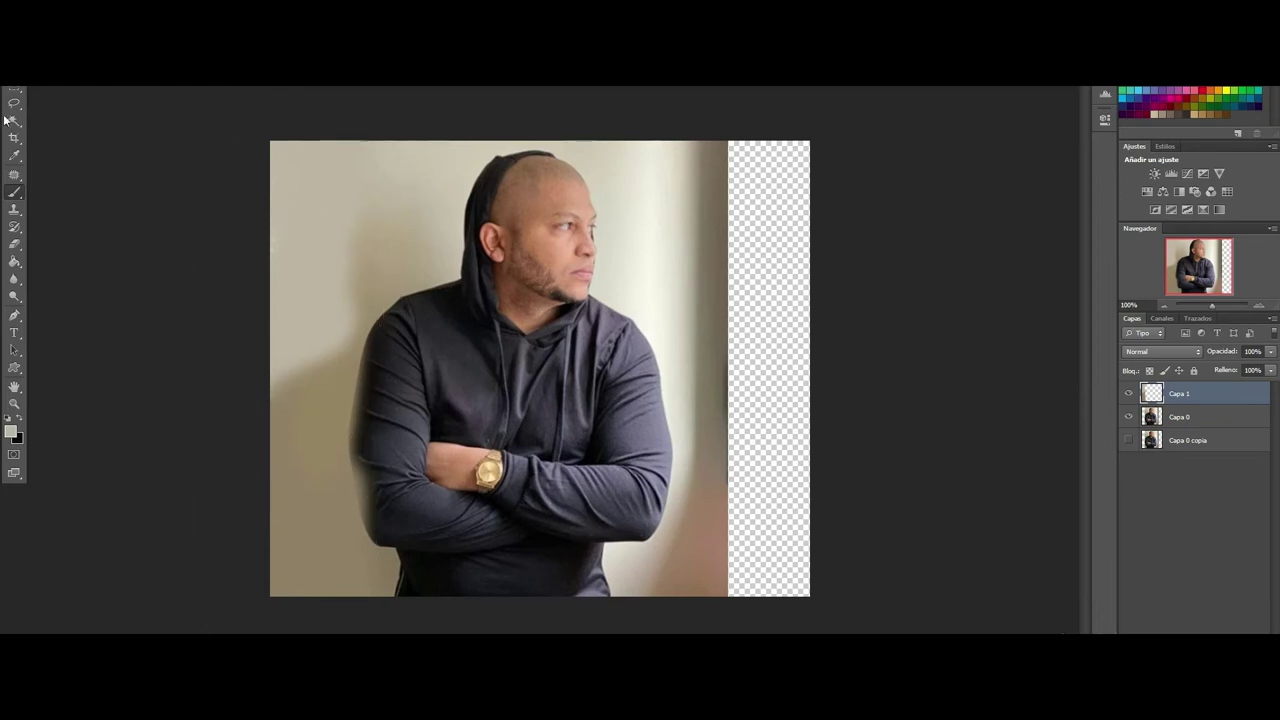
pyautogui.click(25, 70)
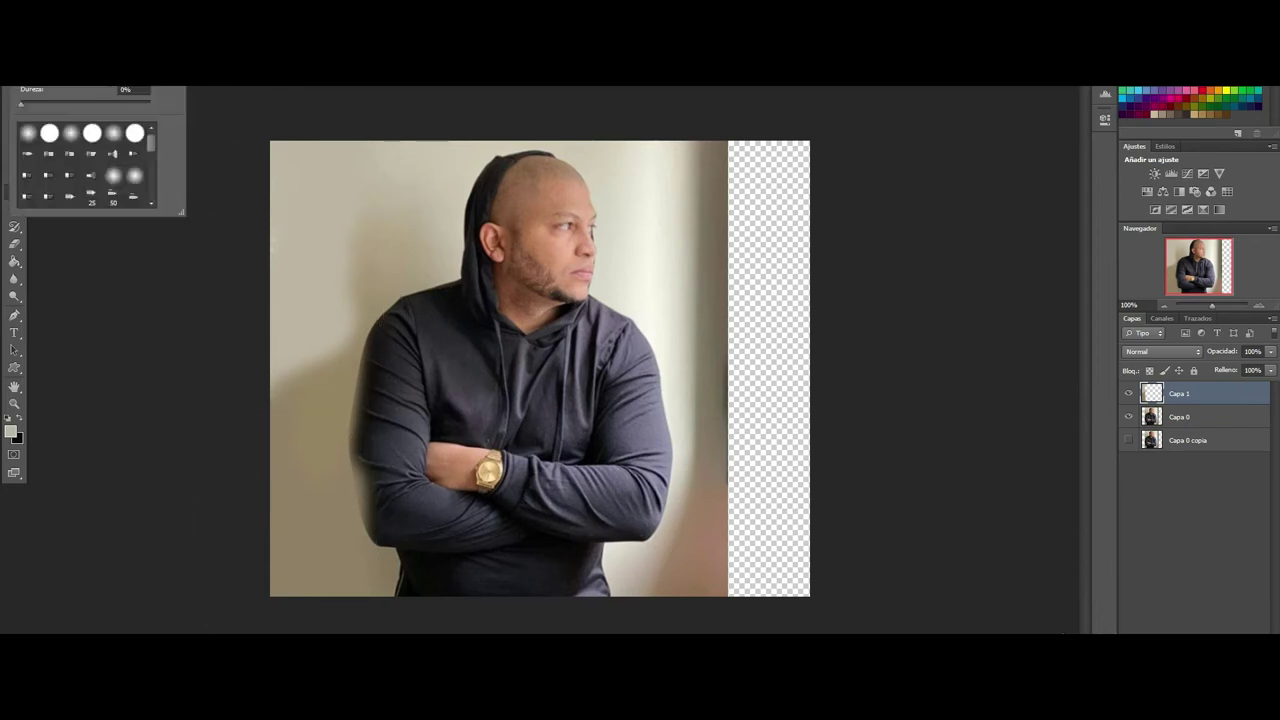
pyautogui.press('Escape')
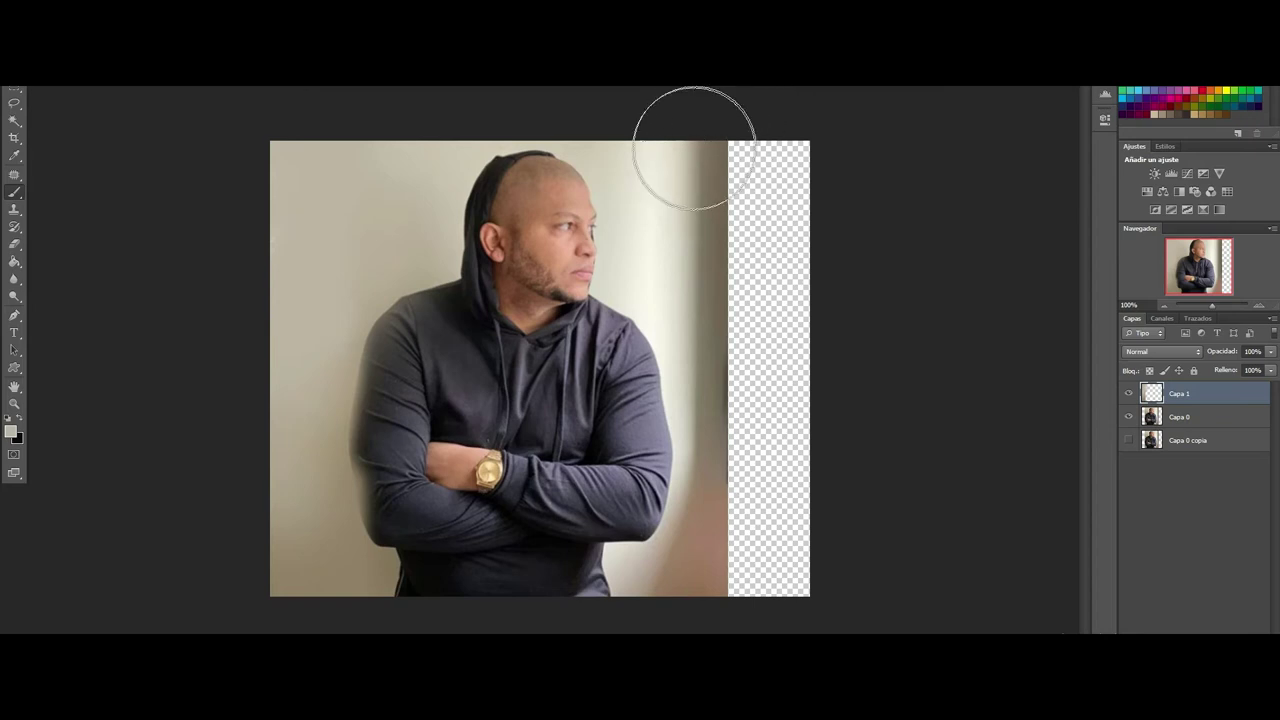
pyautogui.click(11, 431)
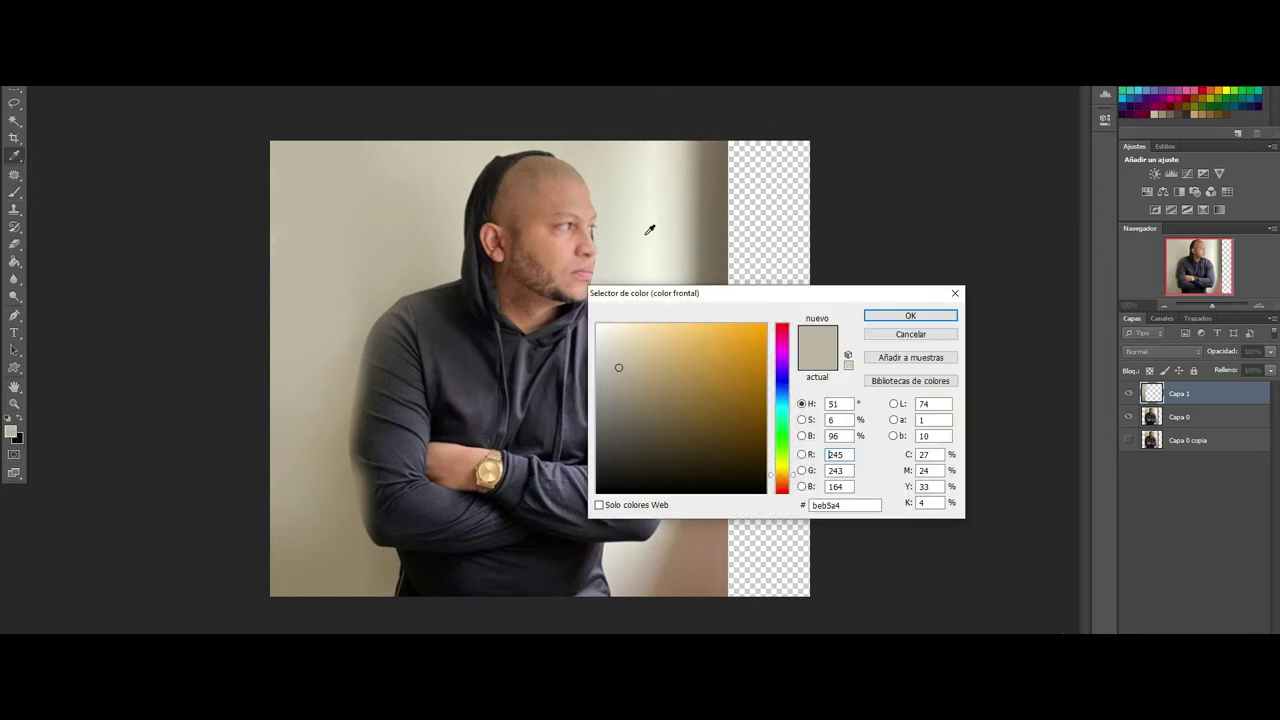
# Step: Paint the right strip and the bottom-right tan shadow with a sampled near-white wall tone
pyautogui.click(651, 229)
pyautogui.click(933, 318)
pyautogui.moveTo(729, 157)
pyautogui.mouseDown()
pyautogui.moveTo(709, 200)
pyautogui.moveTo(752, 141)
pyautogui.moveTo(757, 229)
pyautogui.mouseUp()
pyautogui.moveTo(744, 288)
pyautogui.mouseDown()
pyautogui.moveTo(771, 386)
pyautogui.moveTo(757, 420)
pyautogui.moveTo(780, 606)
pyautogui.moveTo(748, 640)
pyautogui.moveTo(717, 320)
pyautogui.moveTo(729, 480)
pyautogui.moveTo(732, 416)
pyautogui.mouseUp()
pyautogui.moveTo(757, 571)
pyautogui.mouseDown()
pyautogui.moveTo(697, 566)
pyautogui.moveTo(671, 590)
pyautogui.mouseUp()
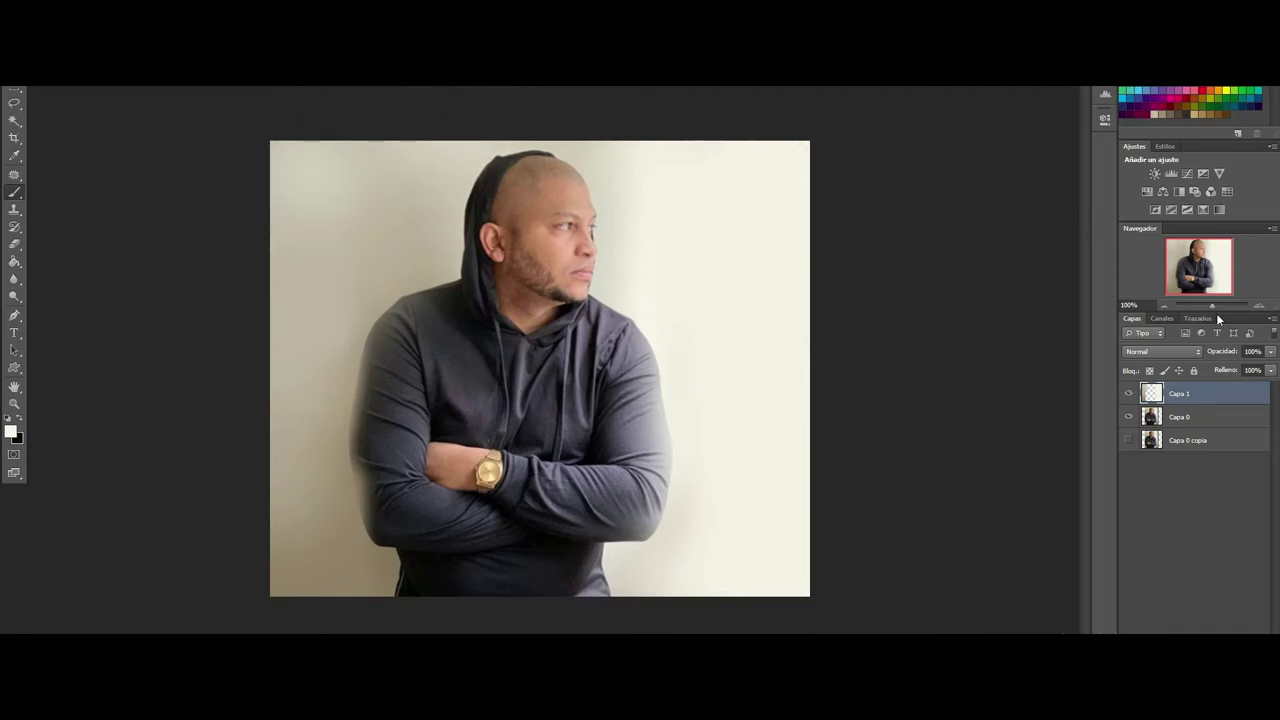
pyautogui.moveTo(1212, 304); pyautogui.dragTo(1219, 244)
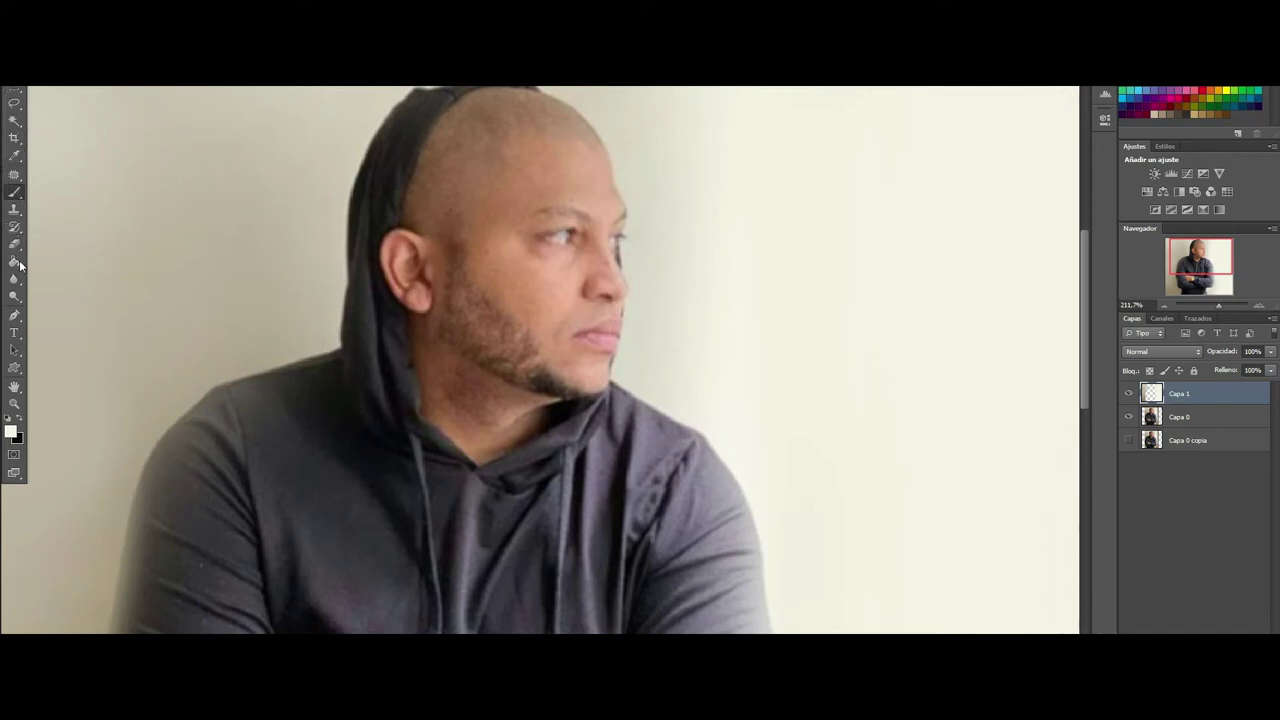
# Step: With the Polygonal Lasso, place anchor points from beside the ear along the jaw to the chin
pyautogui.click(14, 102)
pyautogui.rightClick(12, 106)
pyautogui.click(94, 113)
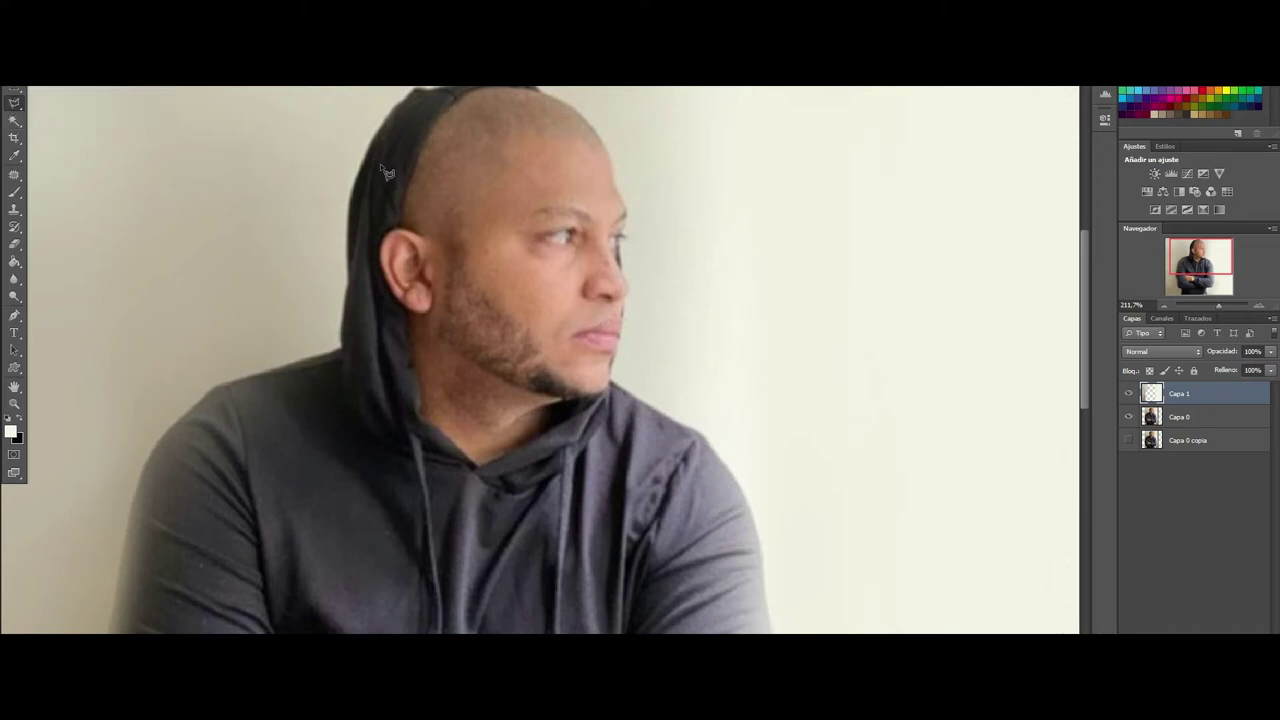
pyautogui.click(467, 273)
pyautogui.click(529, 330)
pyautogui.click(563, 378)
pyautogui.click(440, 330)
# Step: Close the jaw outline and copy the selection from Capa 0 onto a new layer
pyautogui.click(465, 215)
pyautogui.click(1200, 418)
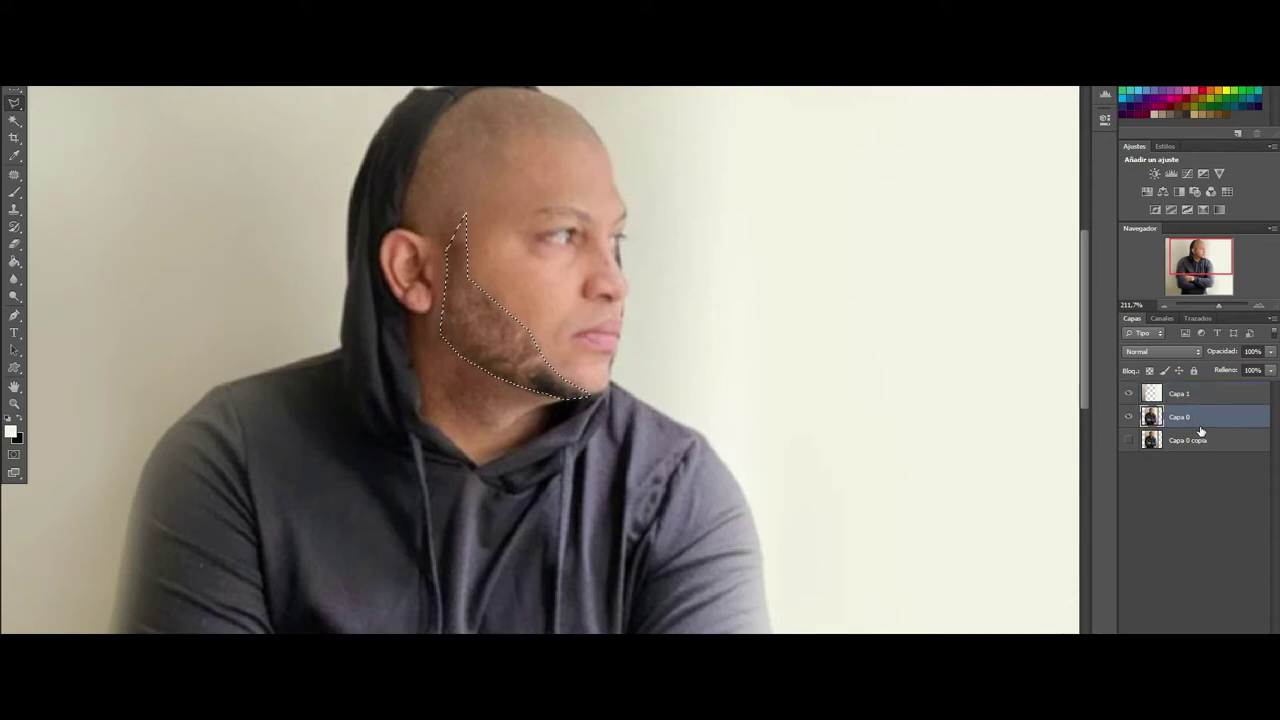
pyautogui.hotkey('ctrl', 'j')
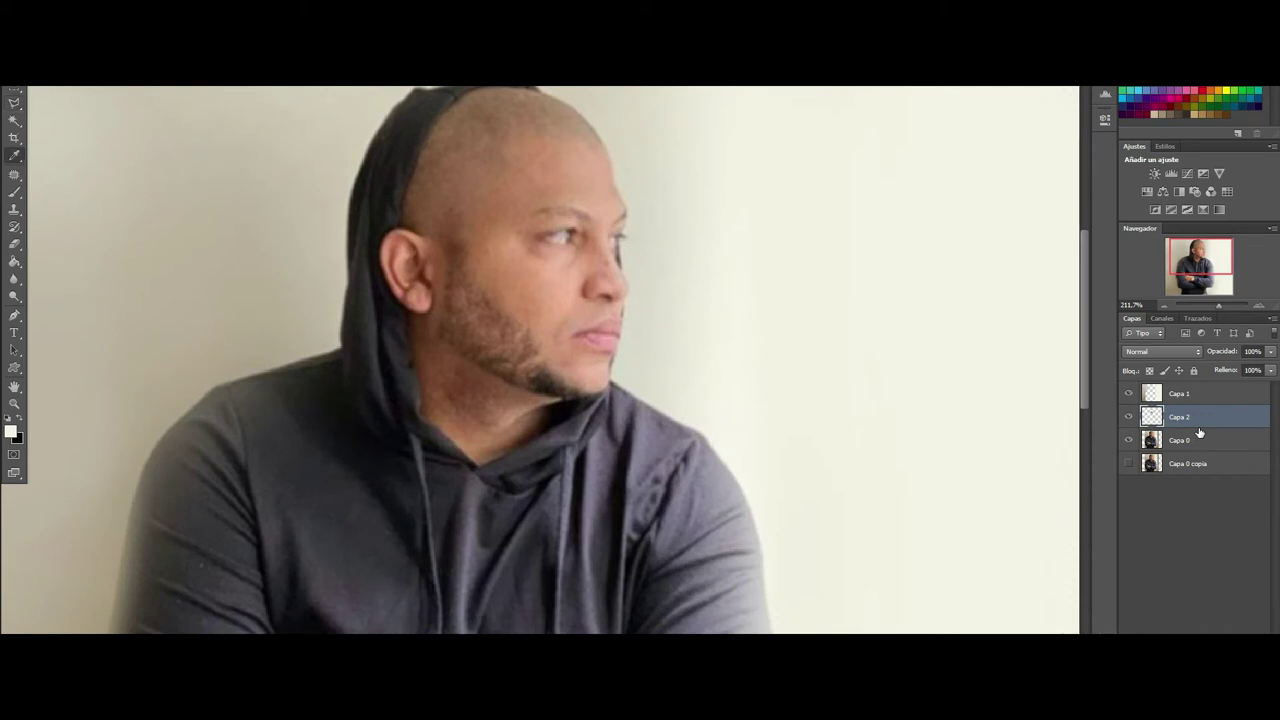
# Step: Try a colorized green, dark Hue/Saturation tint on the jaw patch, then cancel it
pyautogui.hotkey('ctrl', 'u')
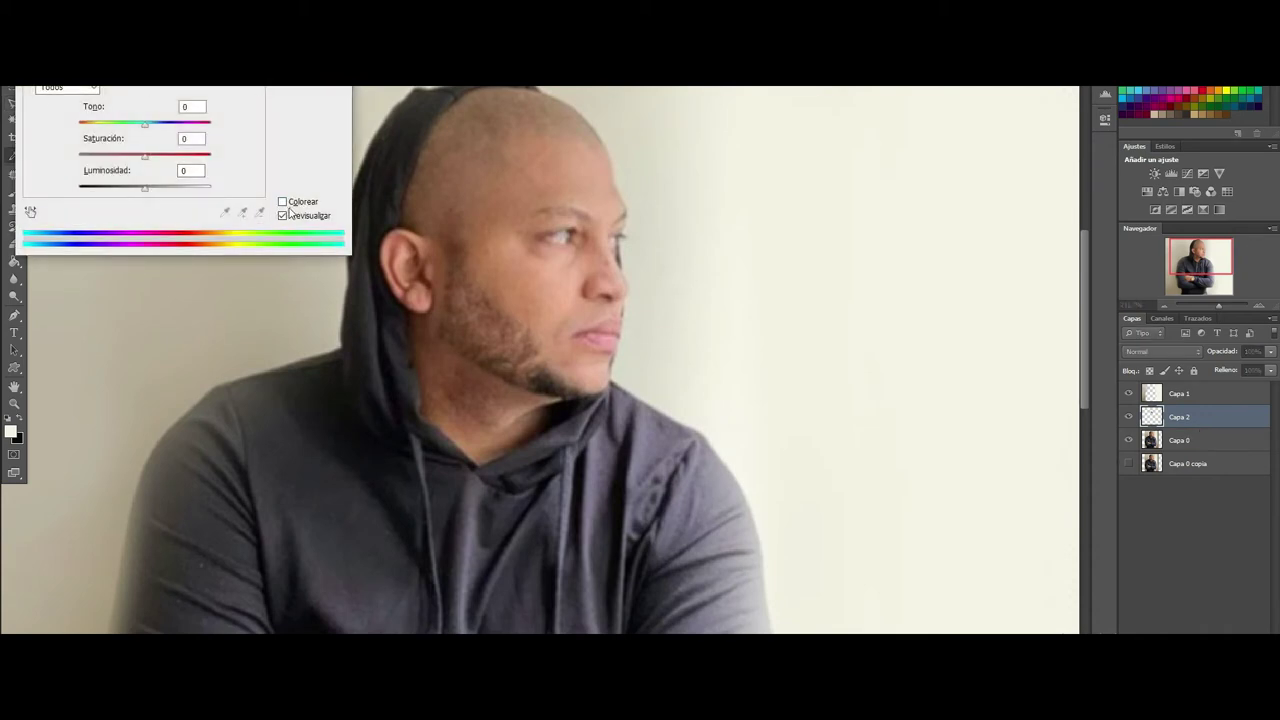
pyautogui.click(283, 203)
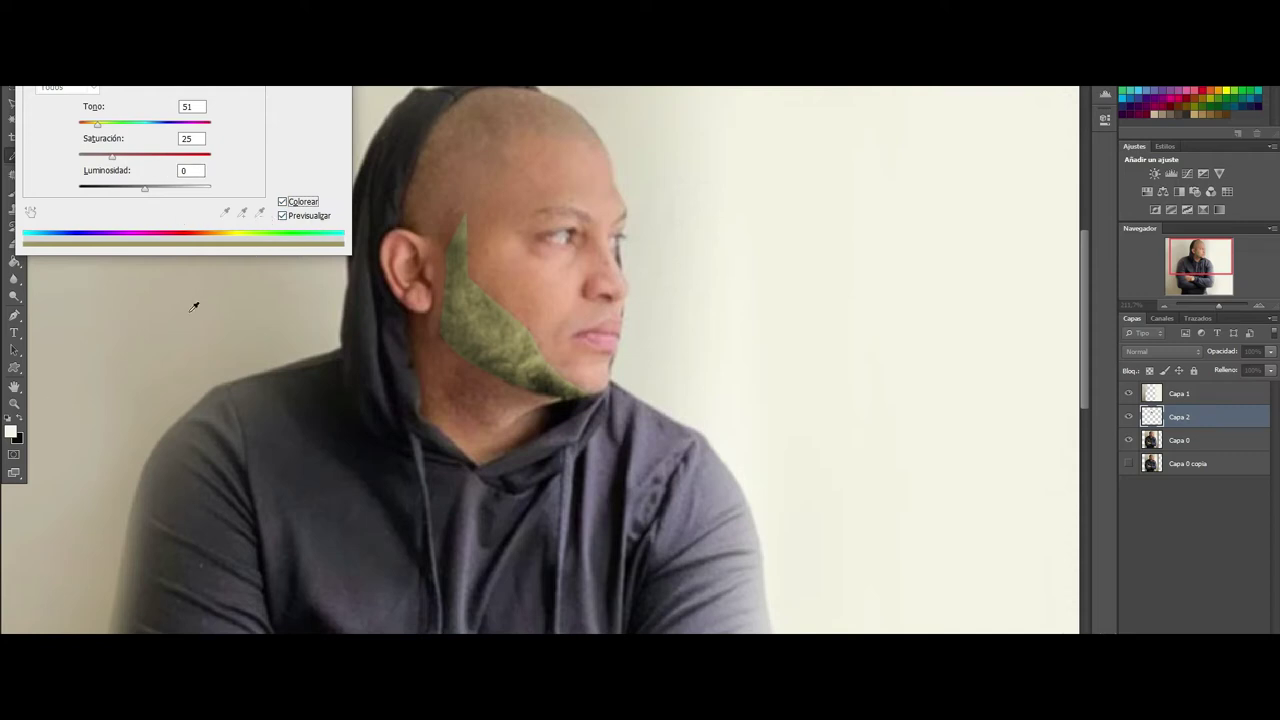
pyautogui.moveTo(147, 193)
pyautogui.mouseDown()
pyautogui.moveTo(90, 190)
pyautogui.moveTo(137, 197)
pyautogui.mouseUp()
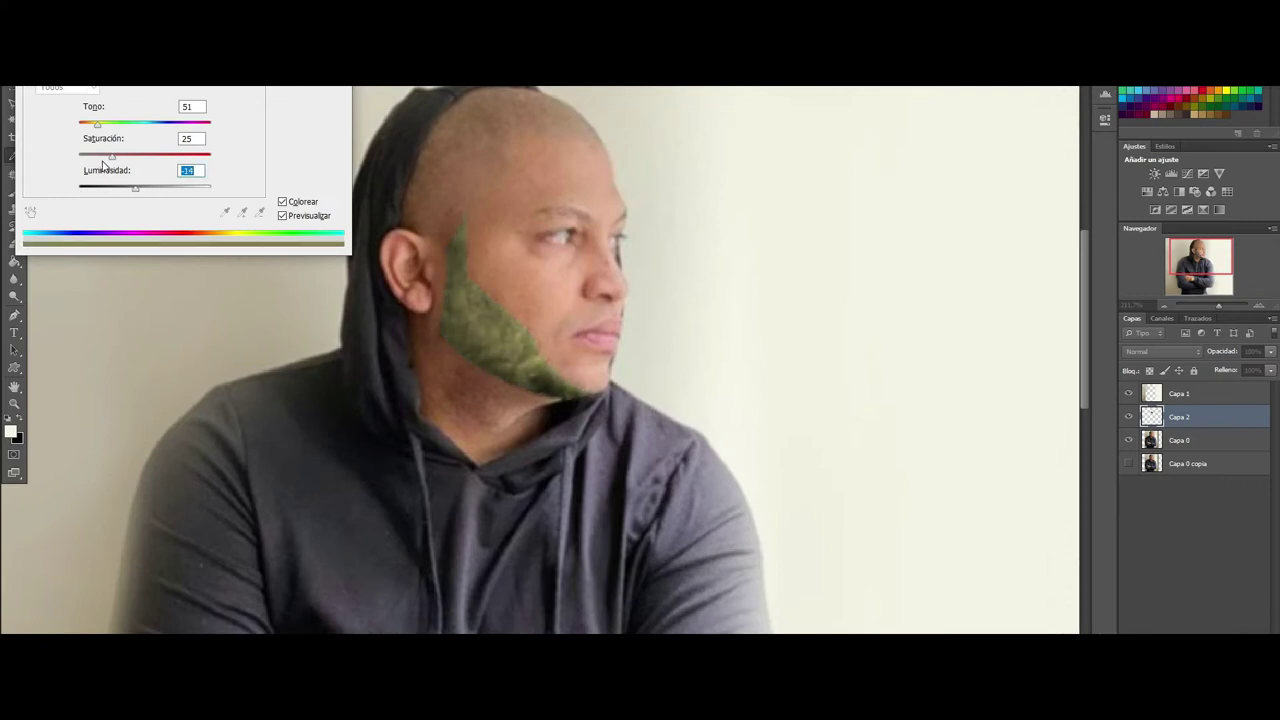
pyautogui.moveTo(113, 156); pyautogui.dragTo(124, 158)
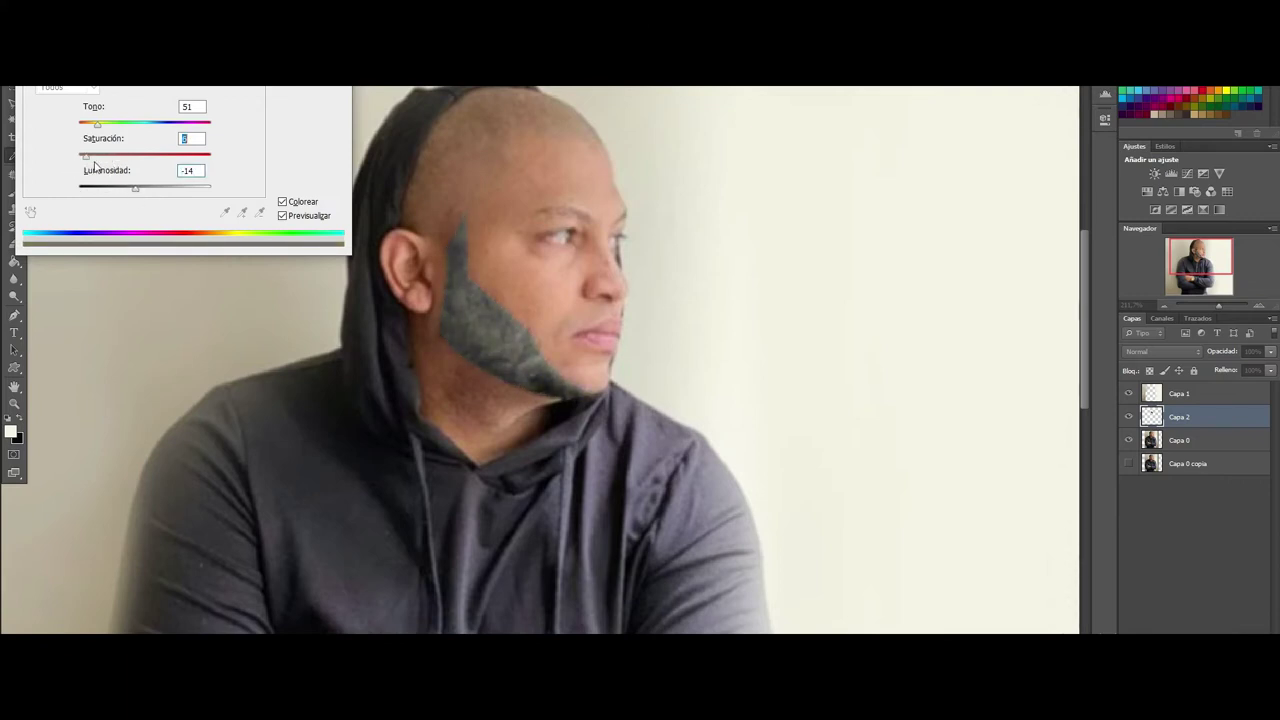
pyautogui.press('Up')
pyautogui.press('Up')
pyautogui.moveTo(97, 124); pyautogui.dragTo(129, 124)
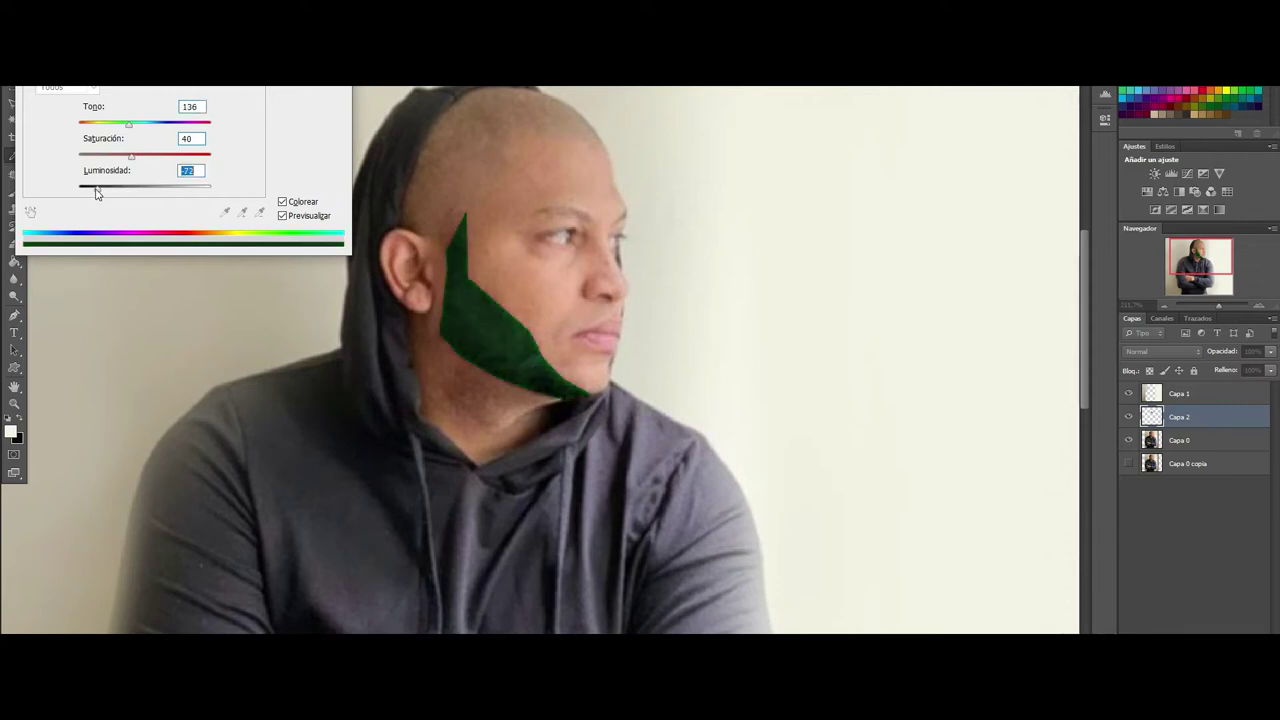
pyautogui.moveTo(133, 192); pyautogui.dragTo(78, 196)
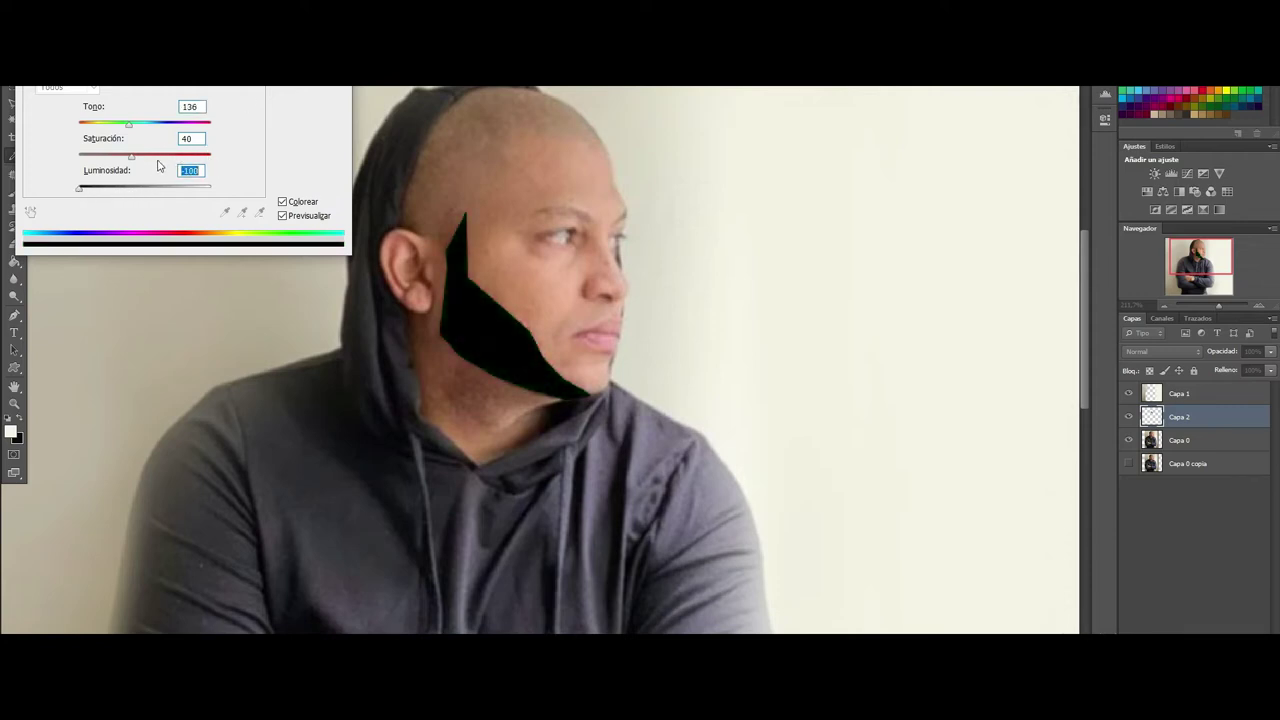
pyautogui.moveTo(139, 160); pyautogui.dragTo(216, 166)
pyautogui.click(326, 87)
pyautogui.click(333, 86)
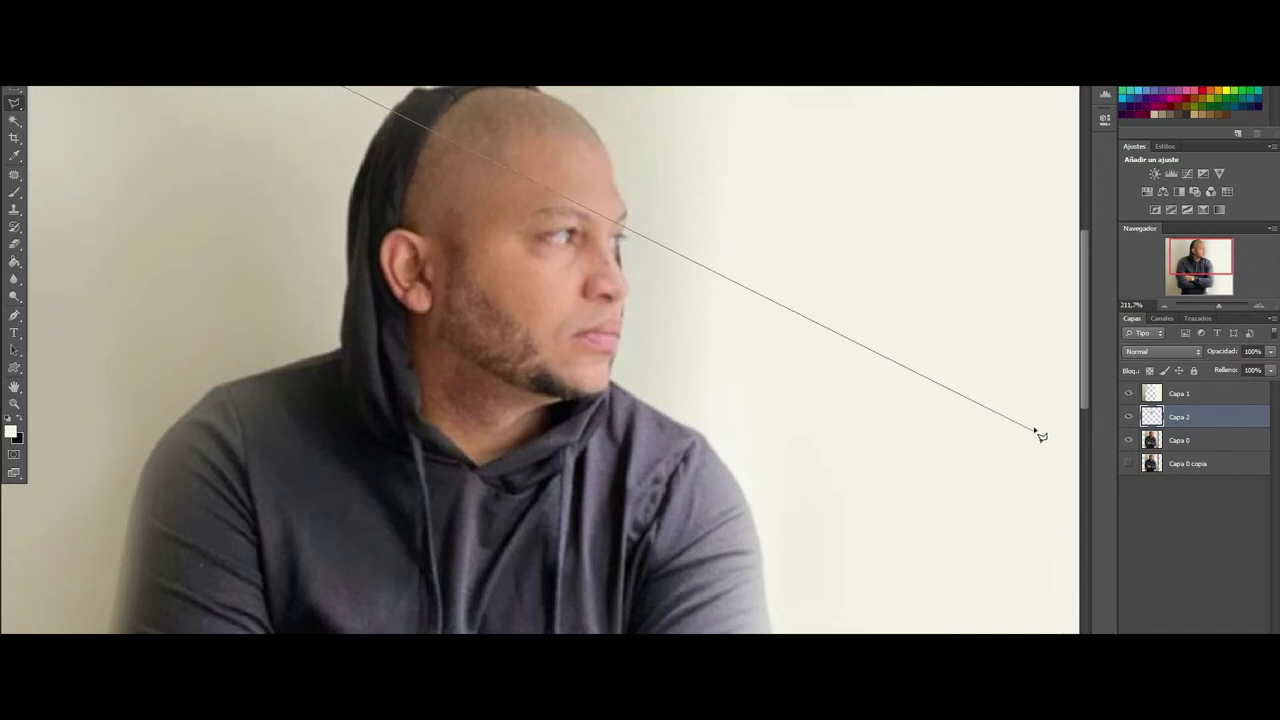
# Step: Dismiss the empty-selection warning and toggle Capa 2's visibility, leaving it hidden
pyautogui.doubleClick(827, 273)
pyautogui.click(643, 264)
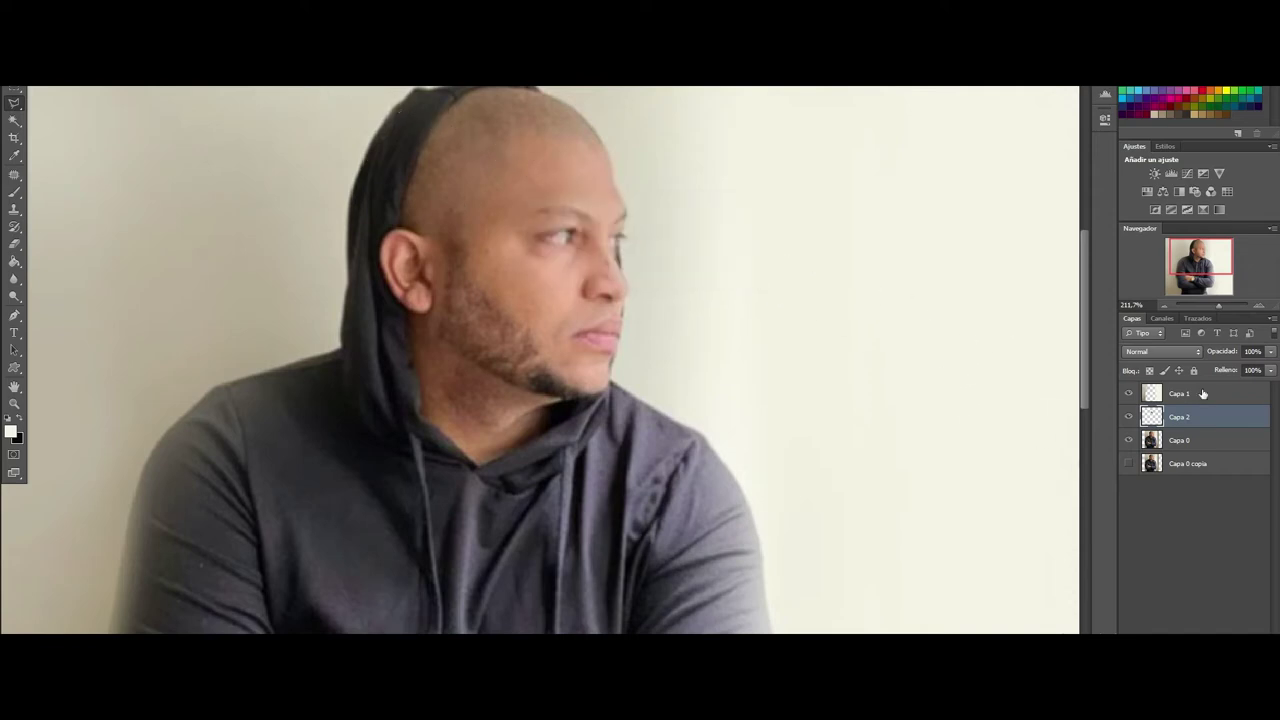
pyautogui.click(1129, 417)
pyautogui.click(1129, 418)
pyautogui.click(1129, 418)
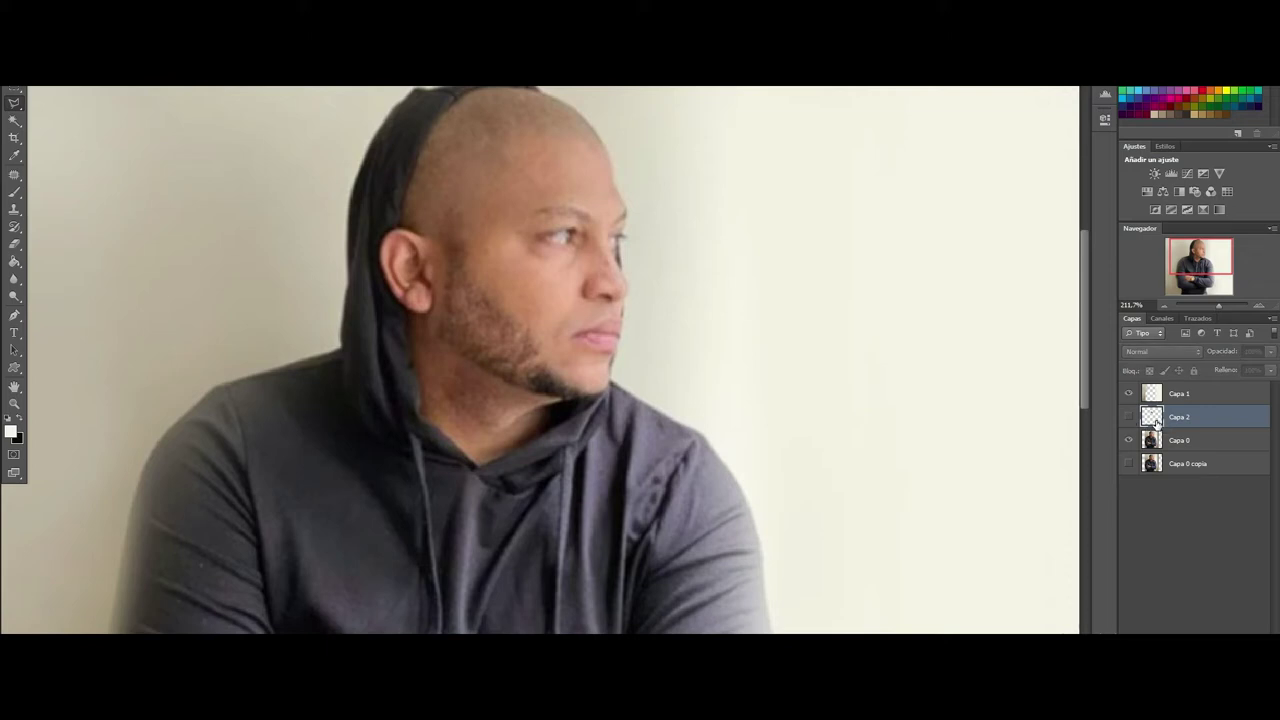
# Step: Delete the empty Capa 2 layer and pick the Sharpen tool with lowered brush hardness
pyautogui.press('Delete')
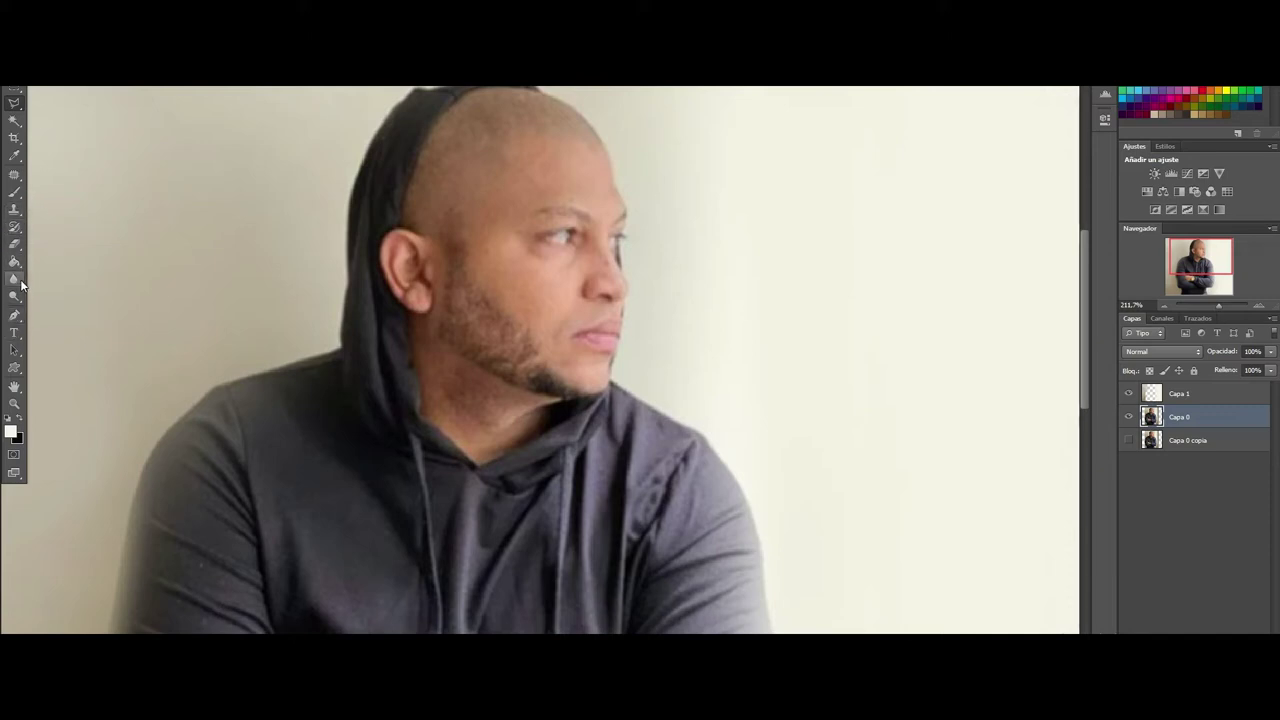
pyautogui.click(14, 281)
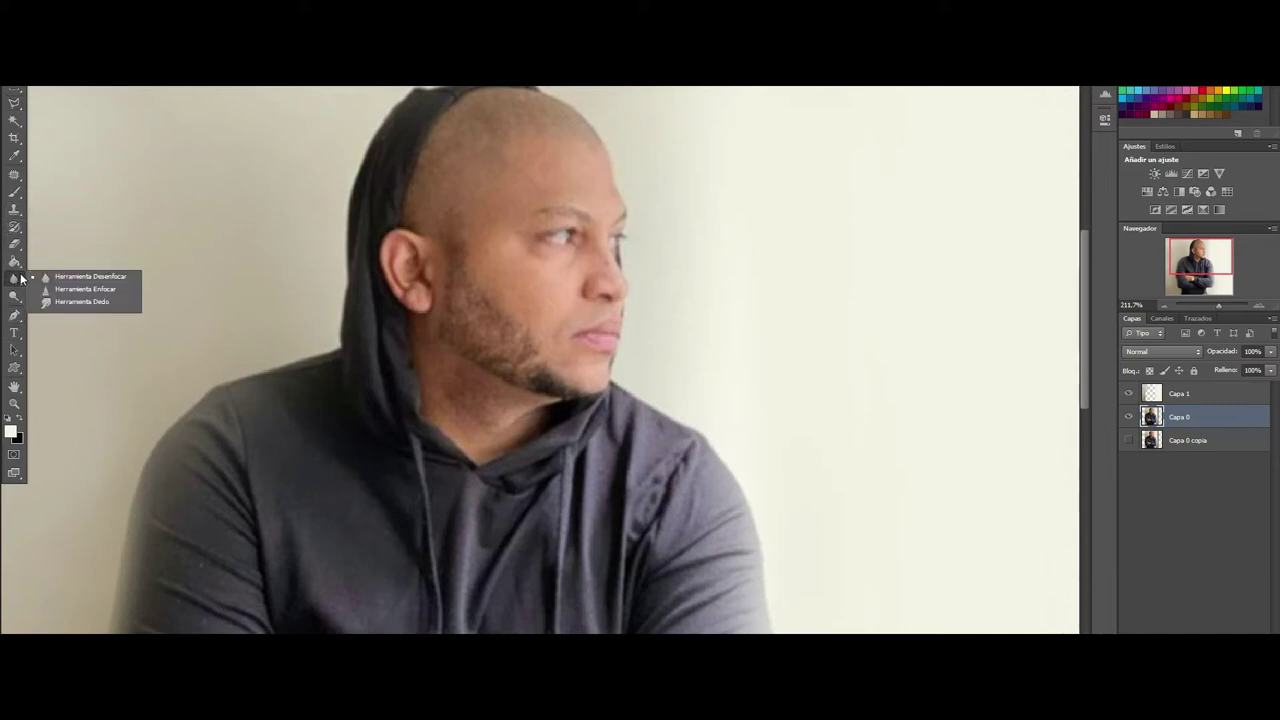
pyautogui.click(76, 289)
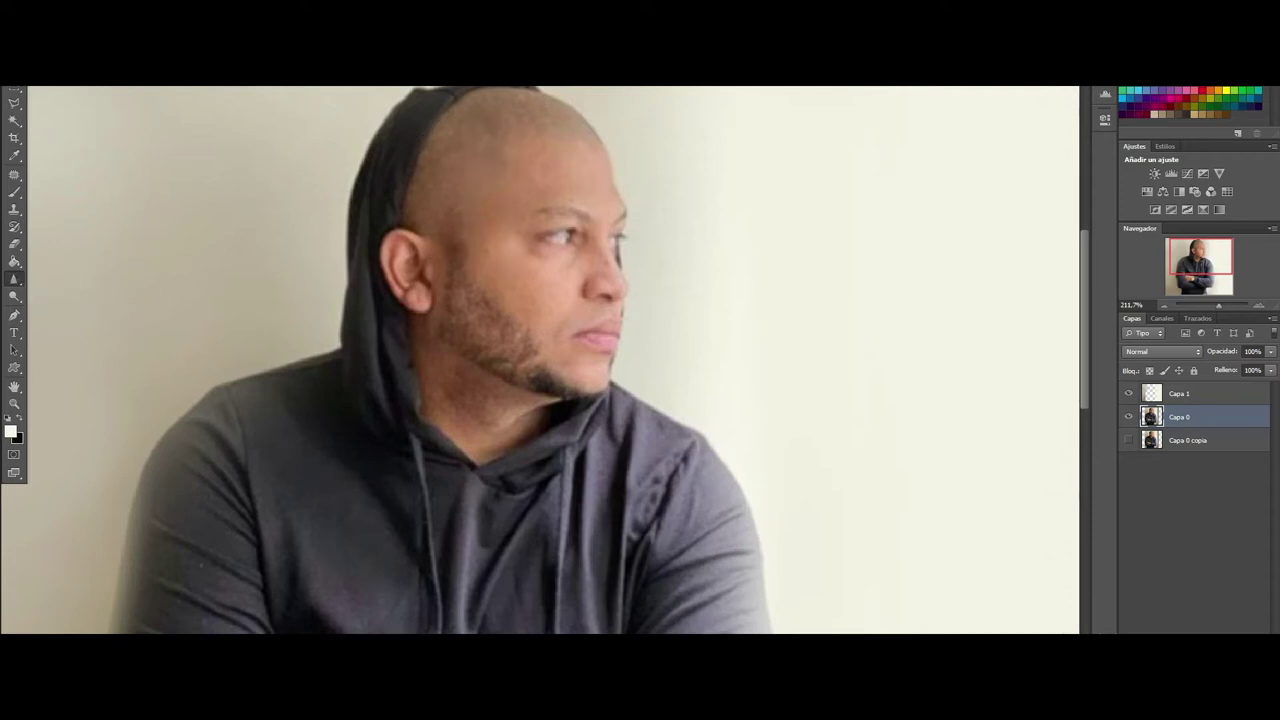
pyautogui.click(45, 72)
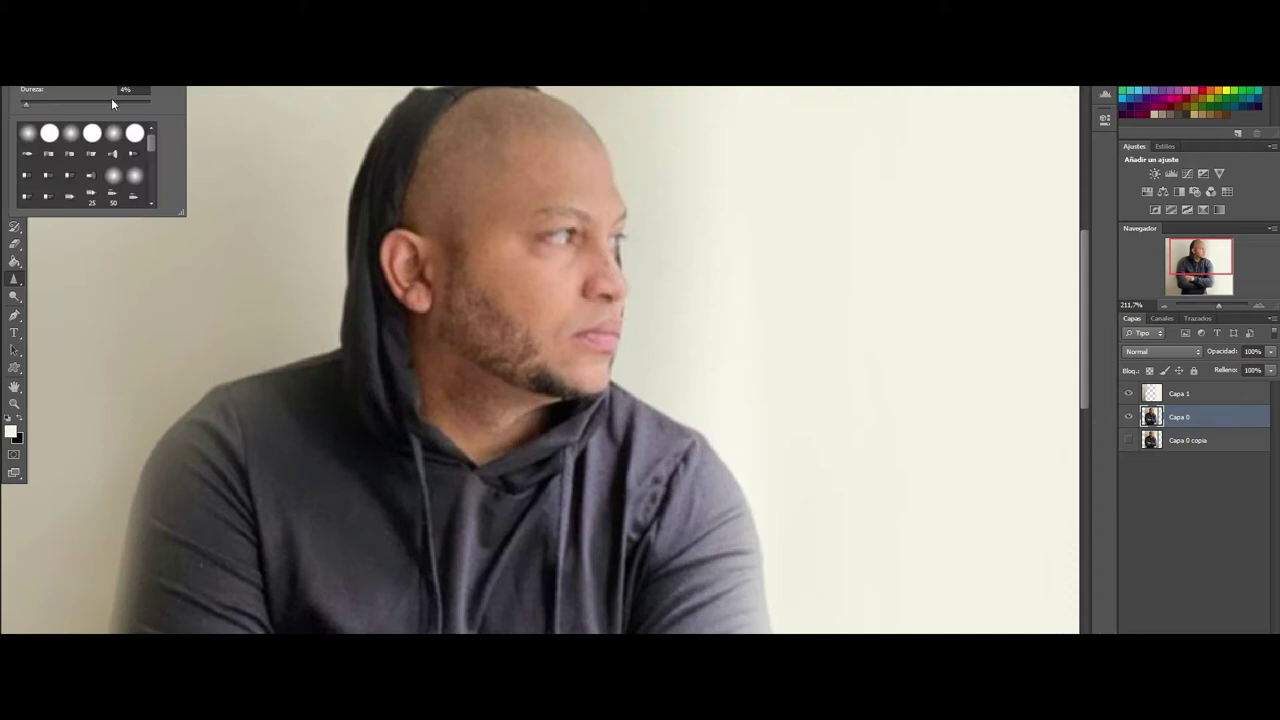
pyautogui.click(530, 292)
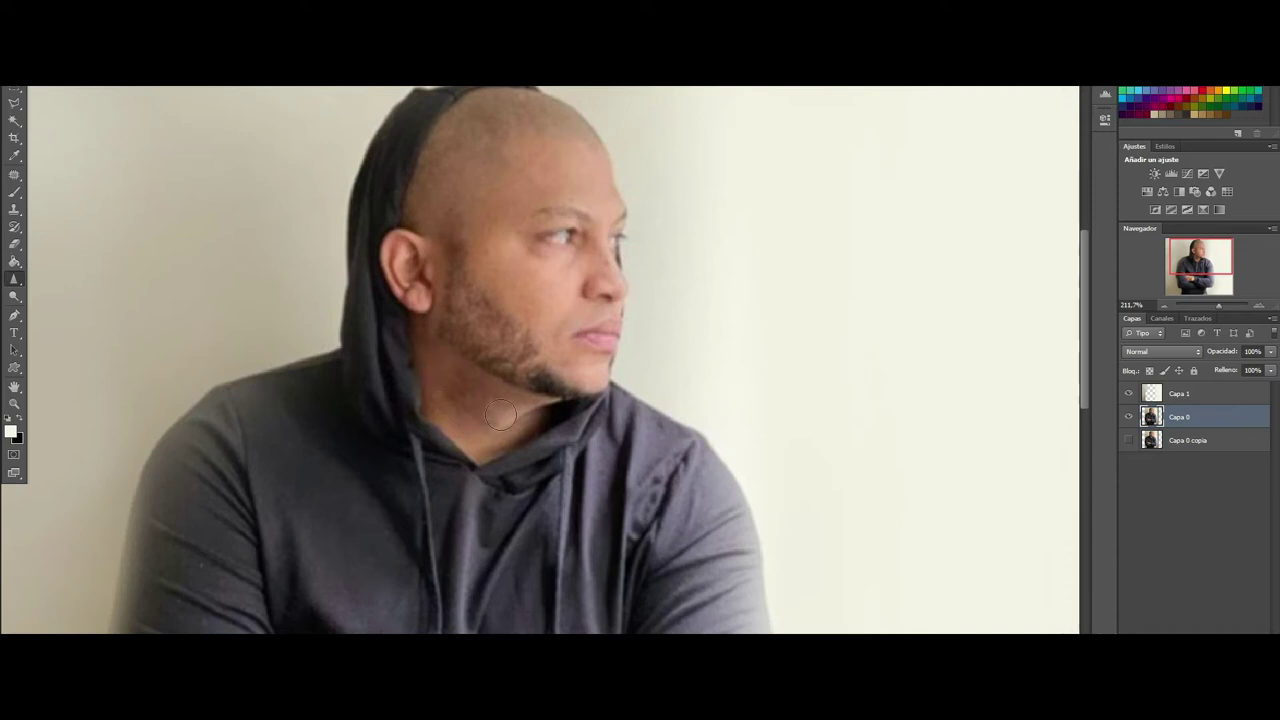
pyautogui.scroll(2, 548, 335)
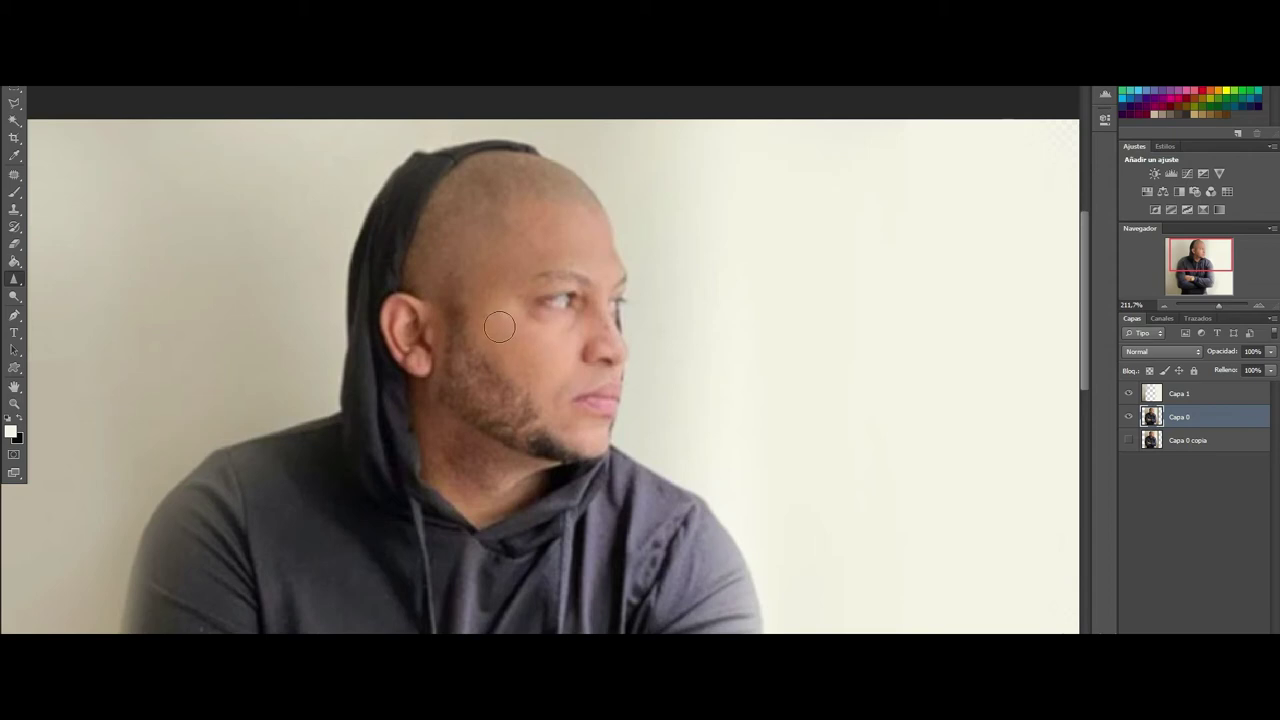
# Step: Select the Clone Stamp tool and zoom in close on the man's face
pyautogui.rightClick(17, 297)
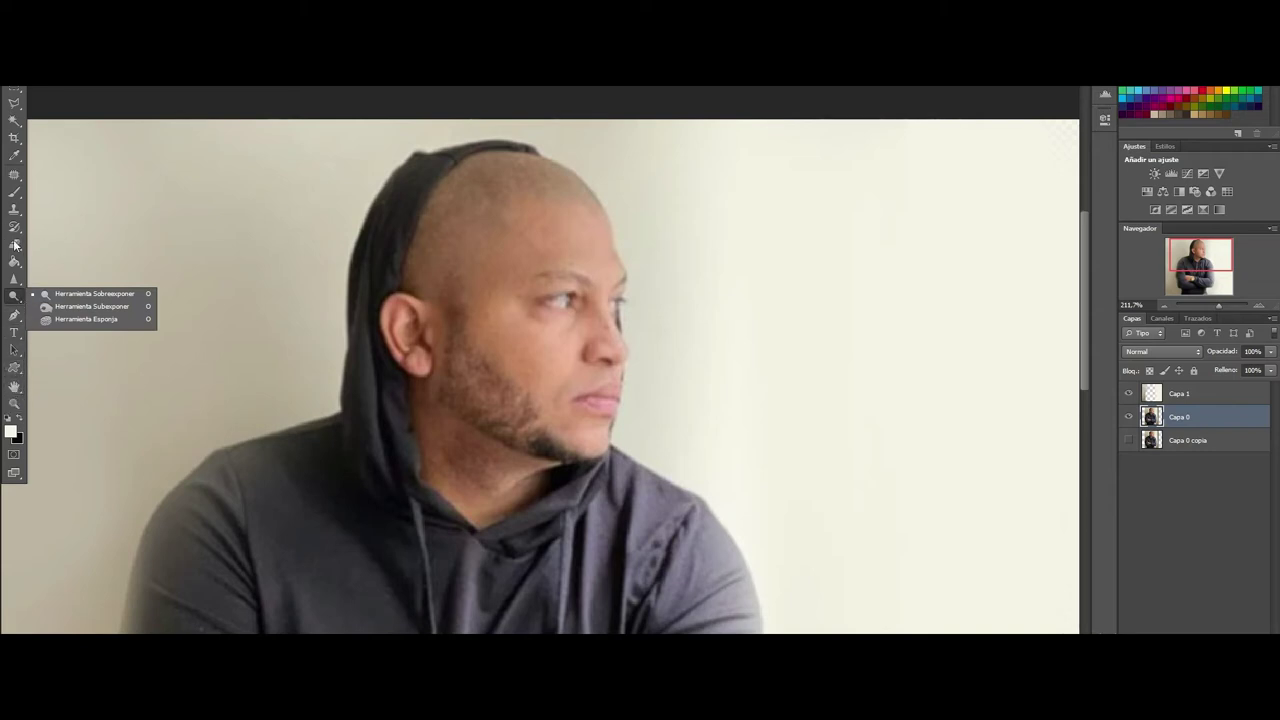
pyautogui.click(14, 209)
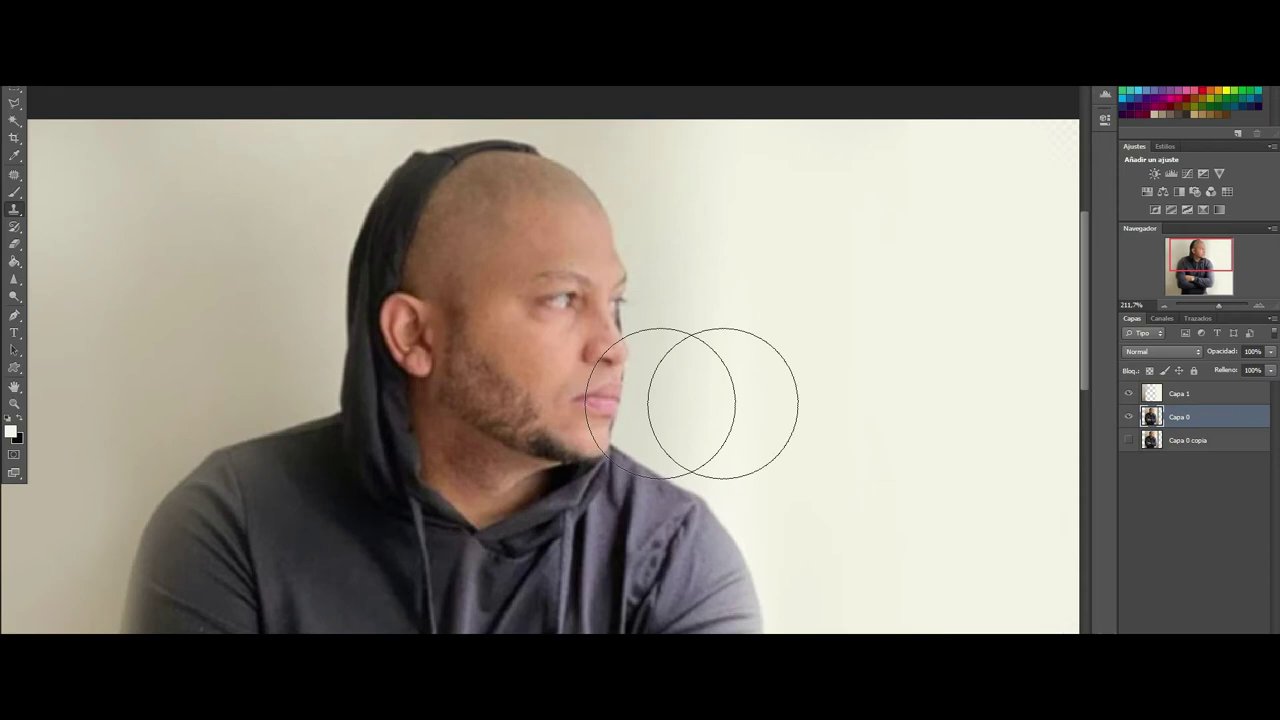
pyautogui.moveTo(1218, 306); pyautogui.dragTo(1222, 302)
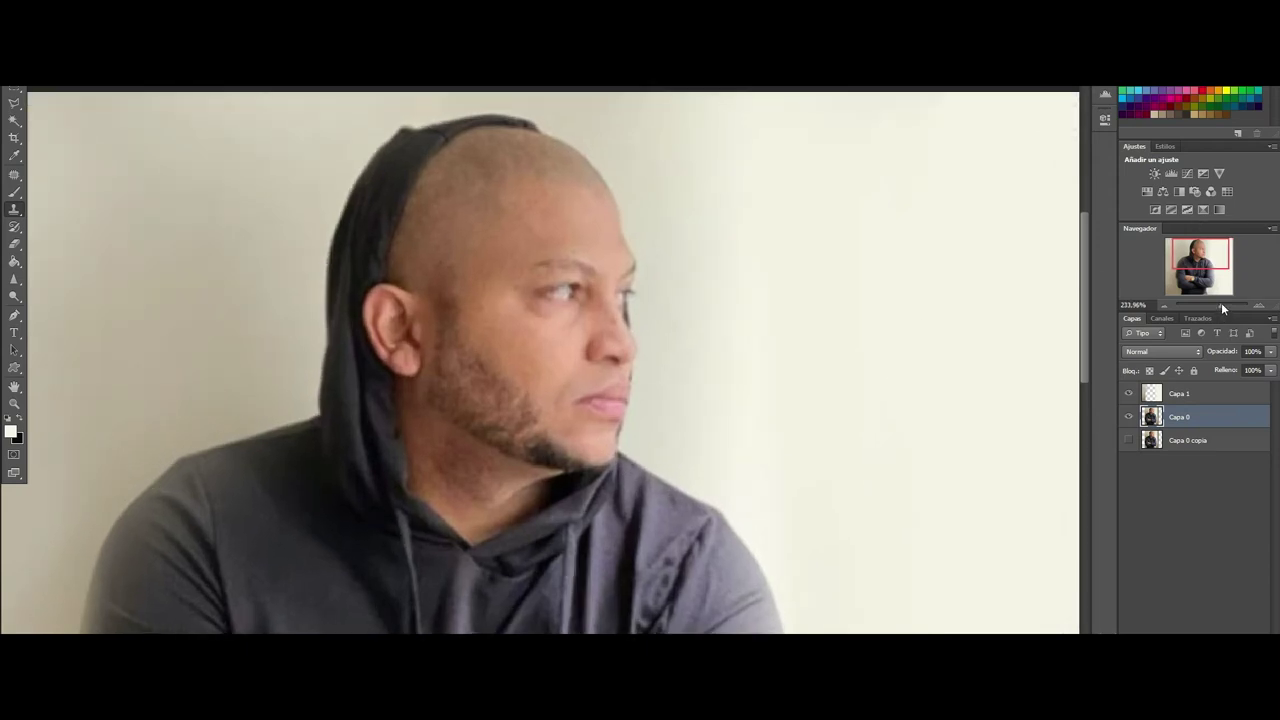
pyautogui.click(30, 70)
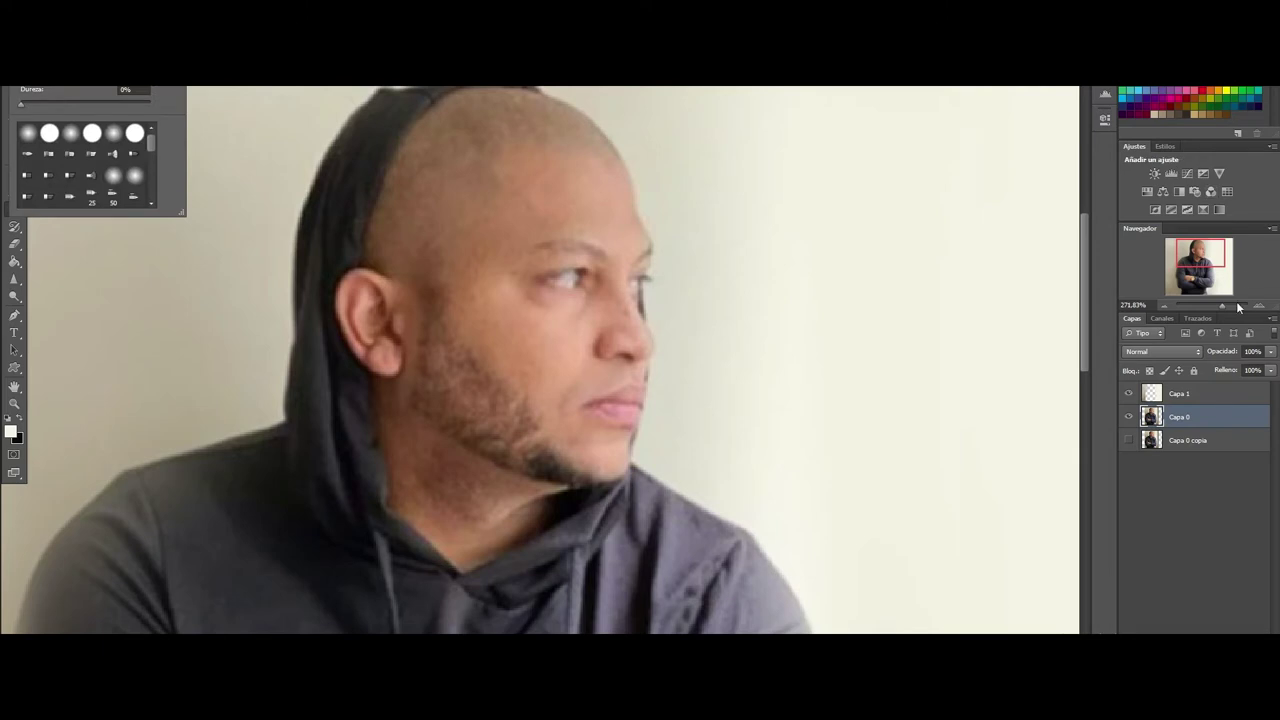
pyautogui.moveTo(1230, 308); pyautogui.dragTo(1226, 305)
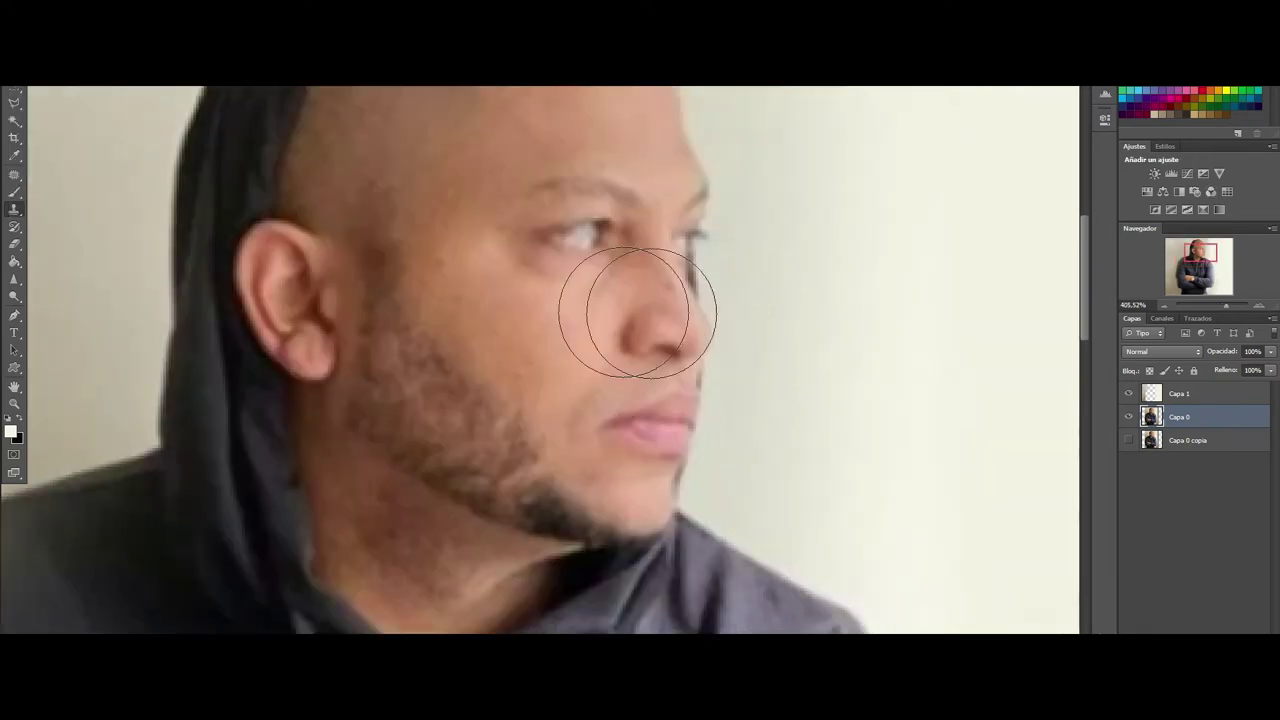
# Step: Adjust the clone brush preview and sample the clean cheek skin as clone source
pyautogui.click(30, 70)
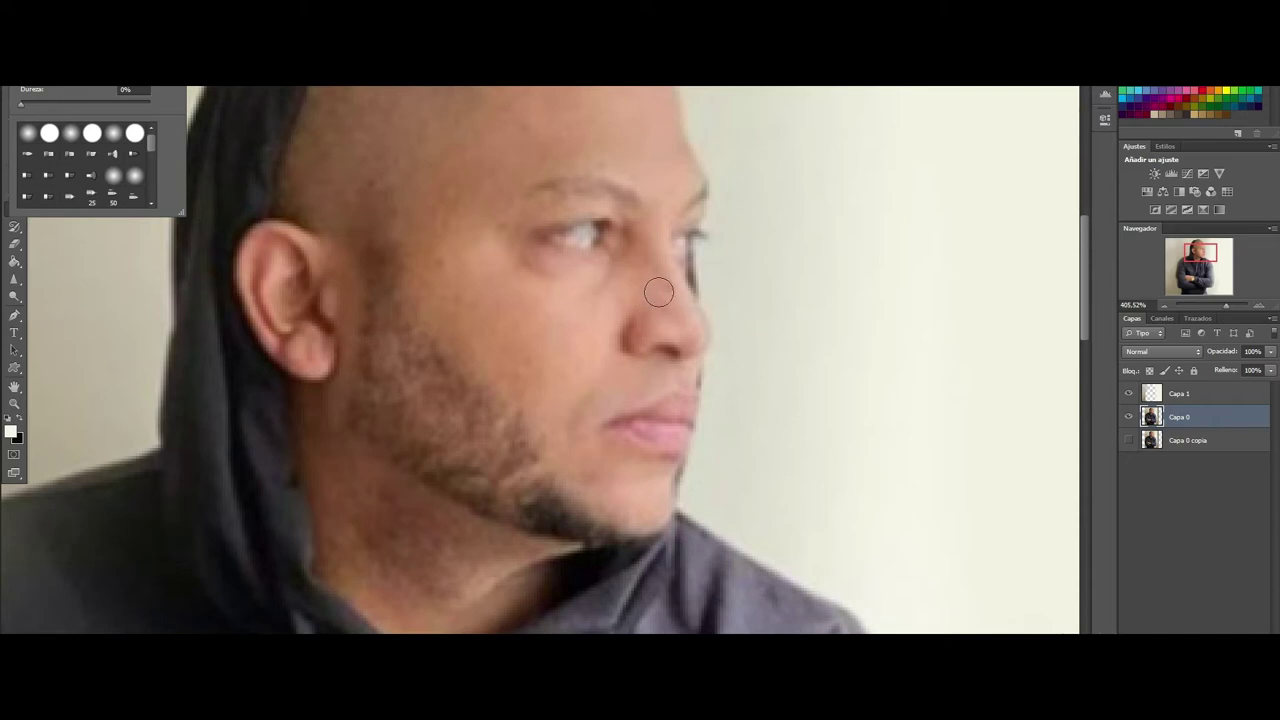
pyautogui.press('capslock')
pyautogui.press(']')
pyautogui.press(']')
pyautogui.press('Return')
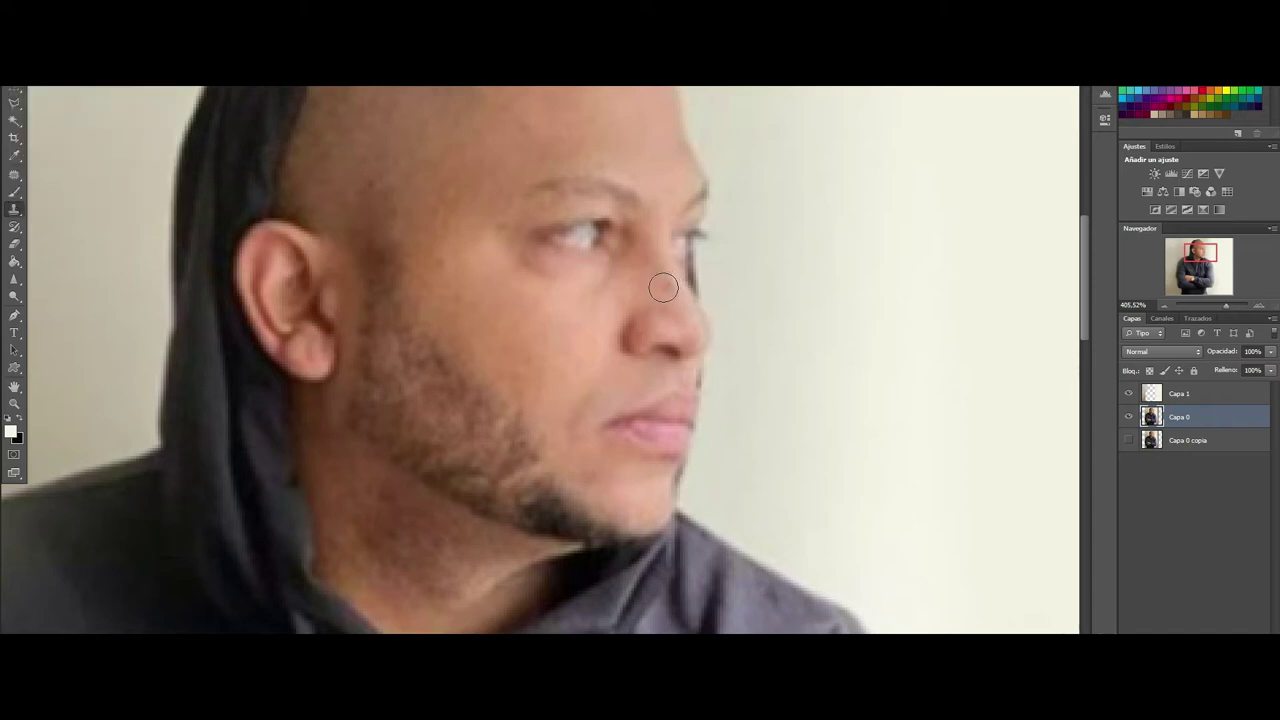
pyautogui.keyDown('alt'); pyautogui.click(547, 324); pyautogui.keyUp('alt')
pyautogui.rightClick(17, 214)
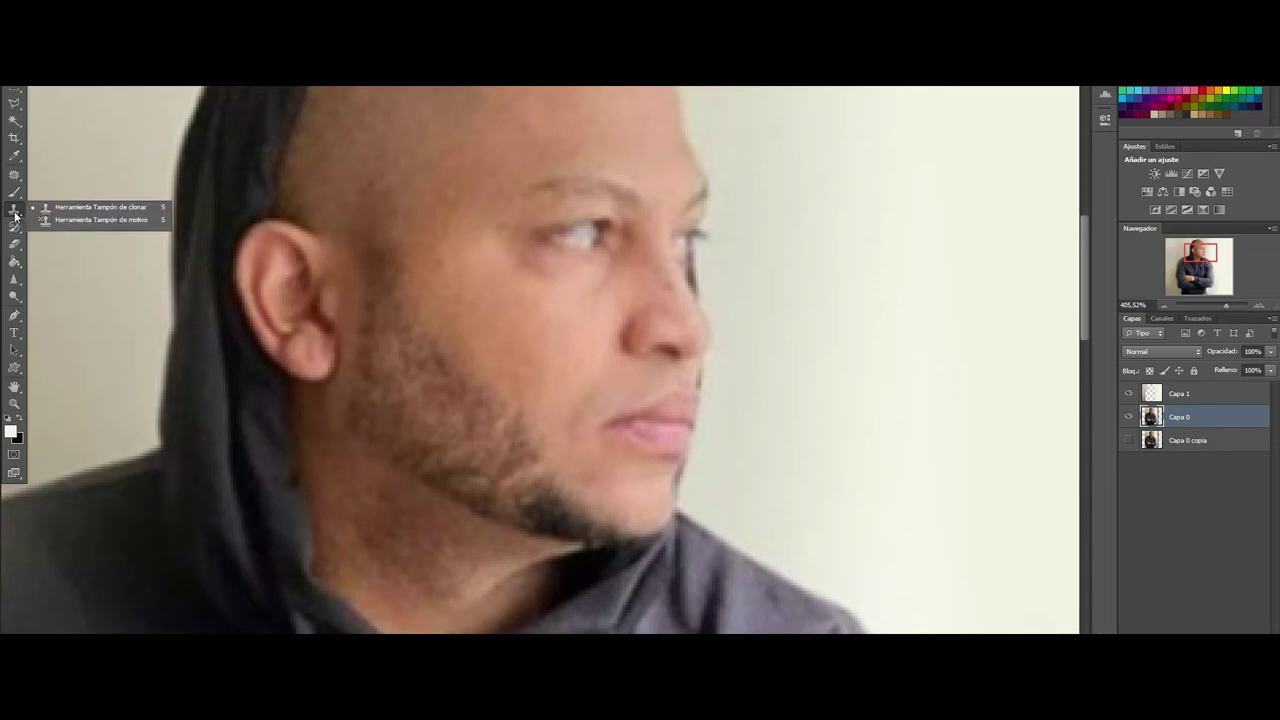
# Step: Heal the blemish on the nose and along its side with the Spot Healing Brush
pyautogui.rightClick(17, 176)
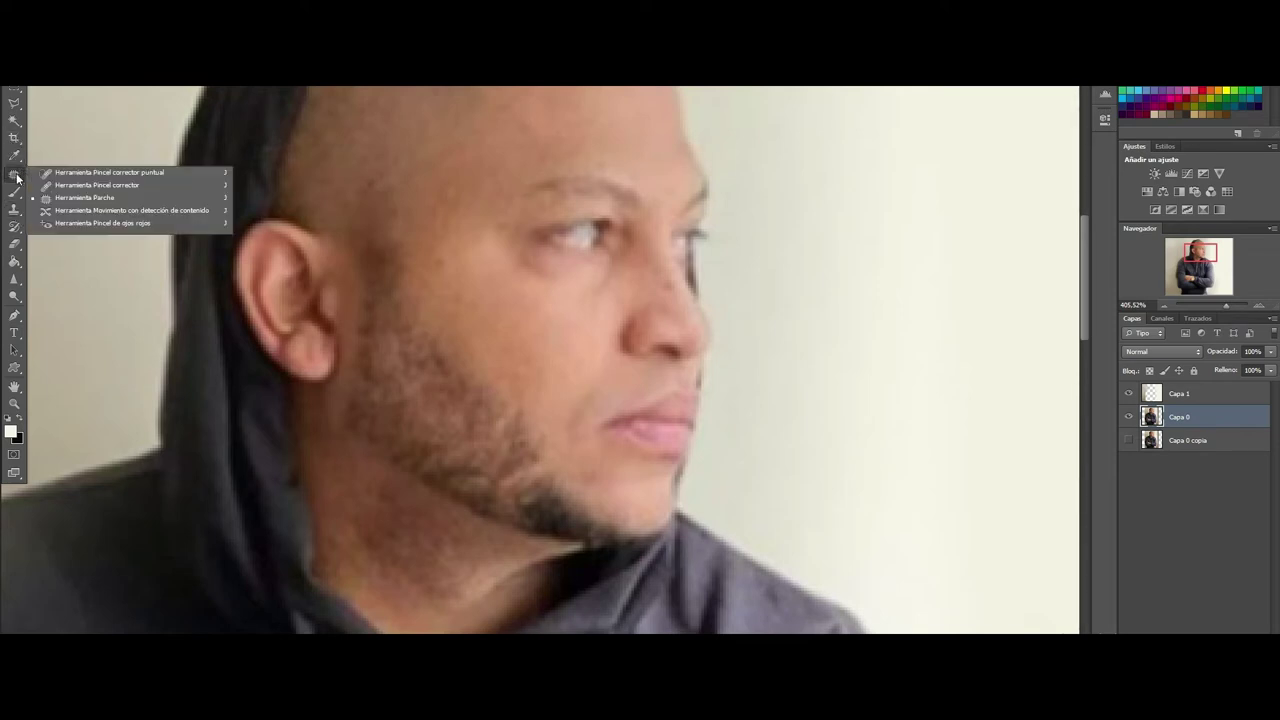
pyautogui.click(40, 174)
pyautogui.rightClick(17, 180)
pyautogui.click(50, 190)
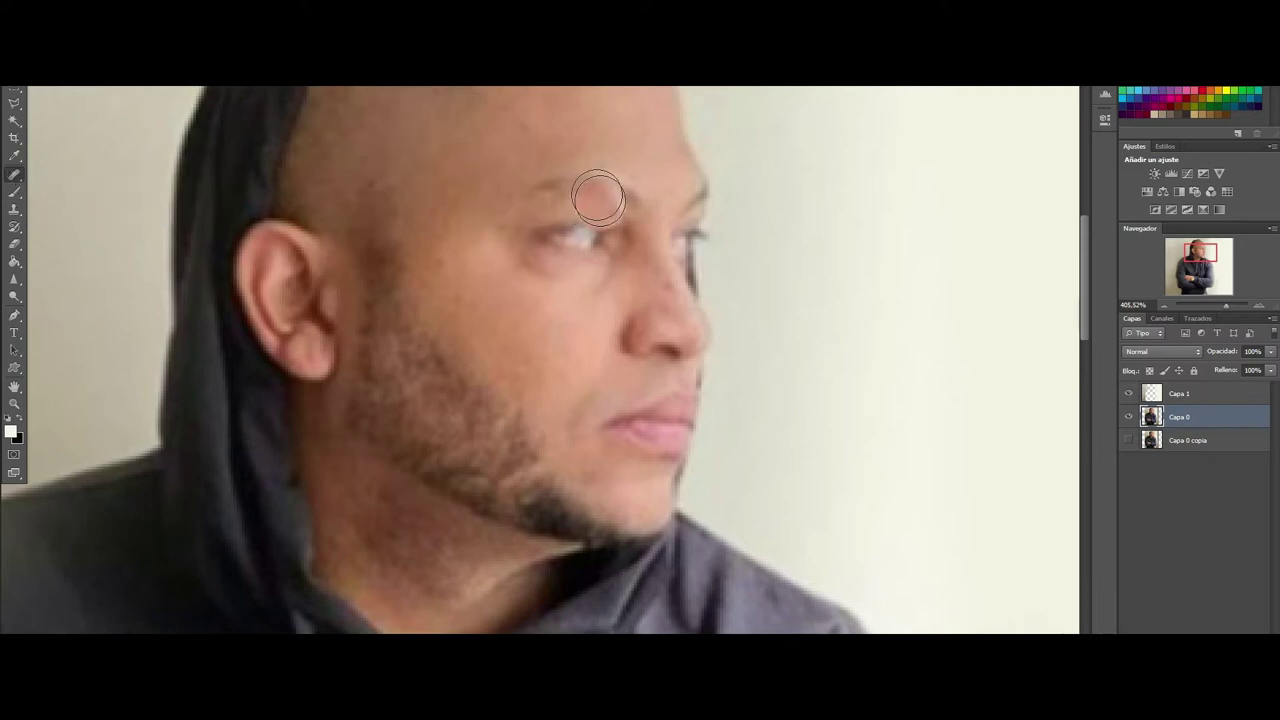
pyautogui.click(45, 75)
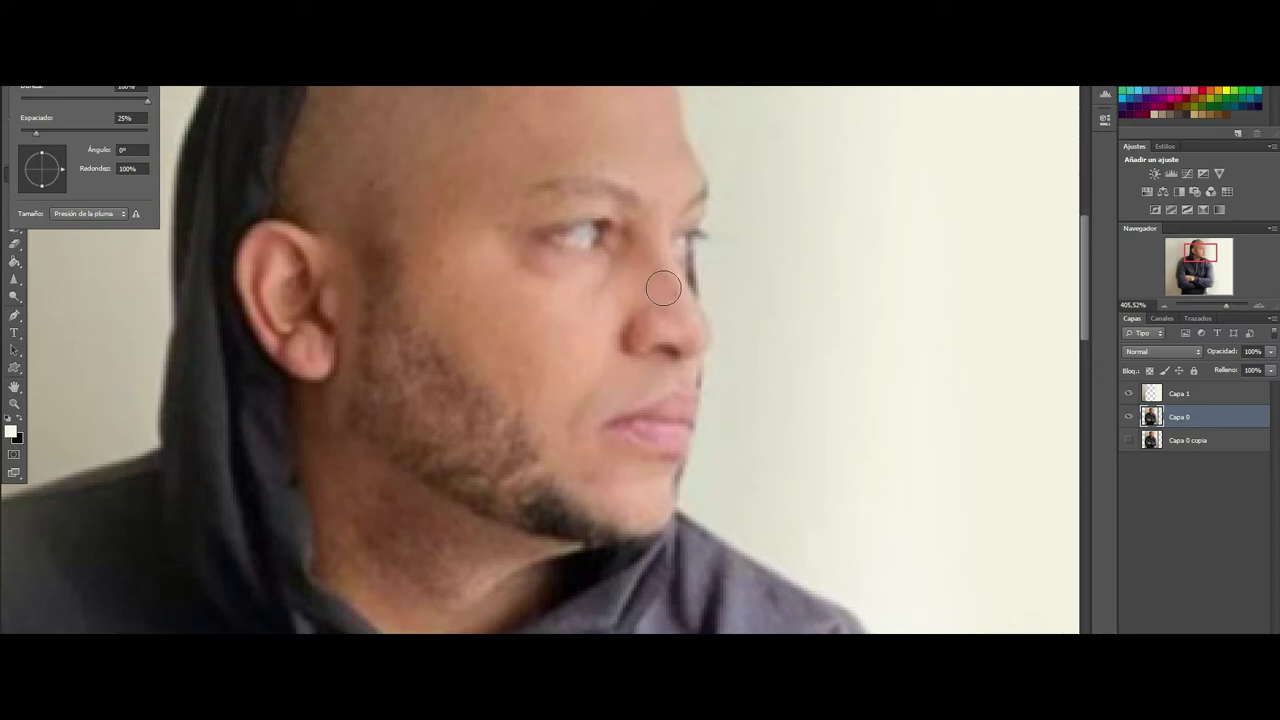
pyautogui.press('Escape')
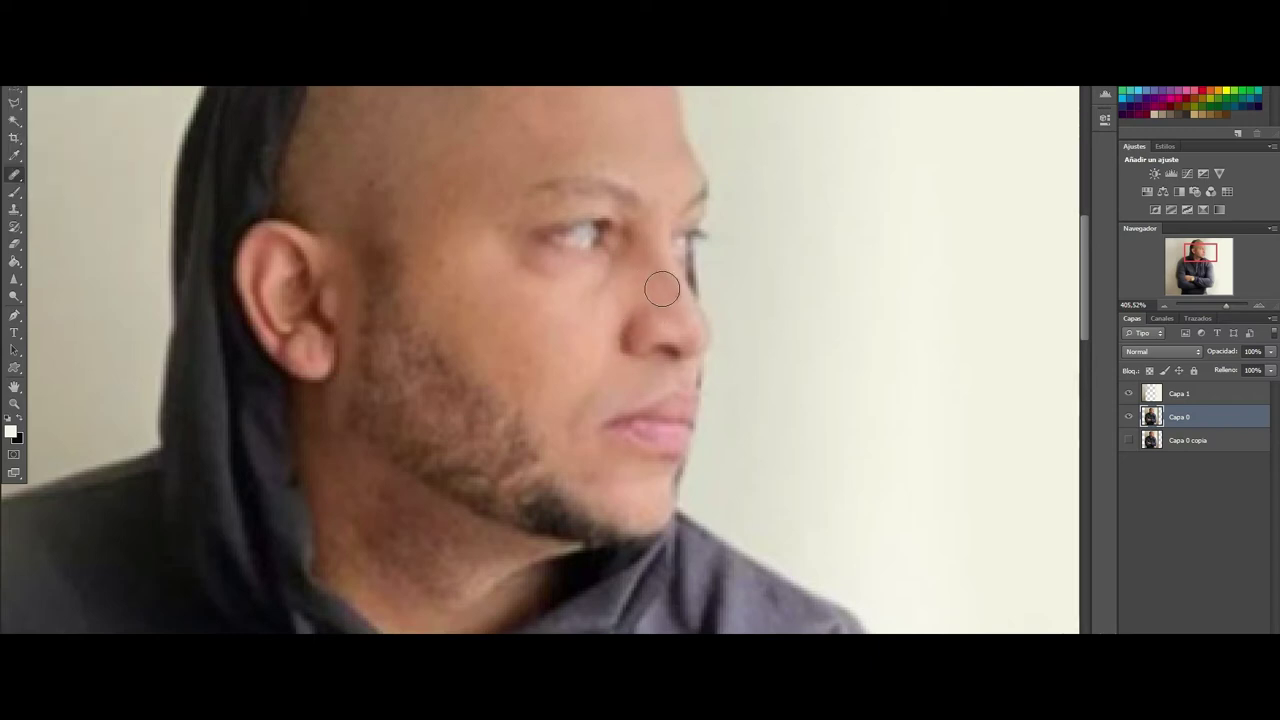
pyautogui.moveTo(662, 288); pyautogui.dragTo(666, 288)
pyautogui.moveTo(651, 286); pyautogui.dragTo(668, 300)
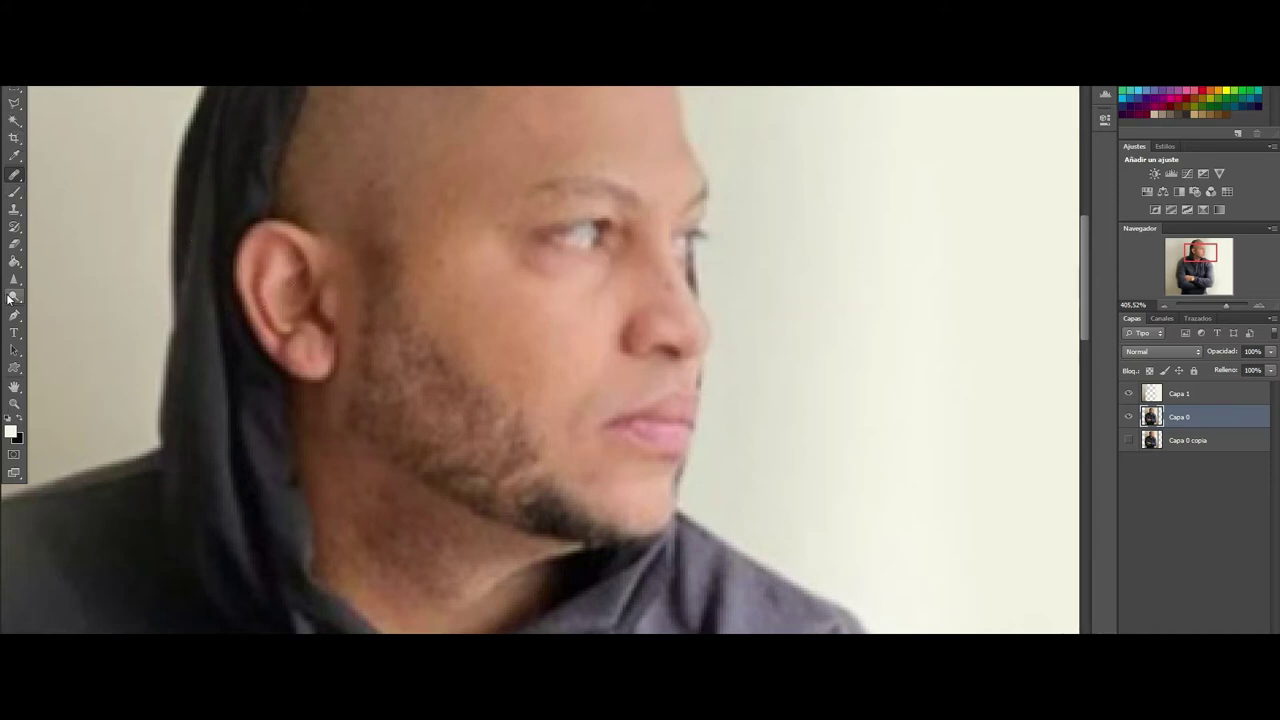
# Step: Try the Healing Brush, then return to Spot Healing and adjust its brush settings
pyautogui.rightClick(14, 176)
pyautogui.click(65, 188)
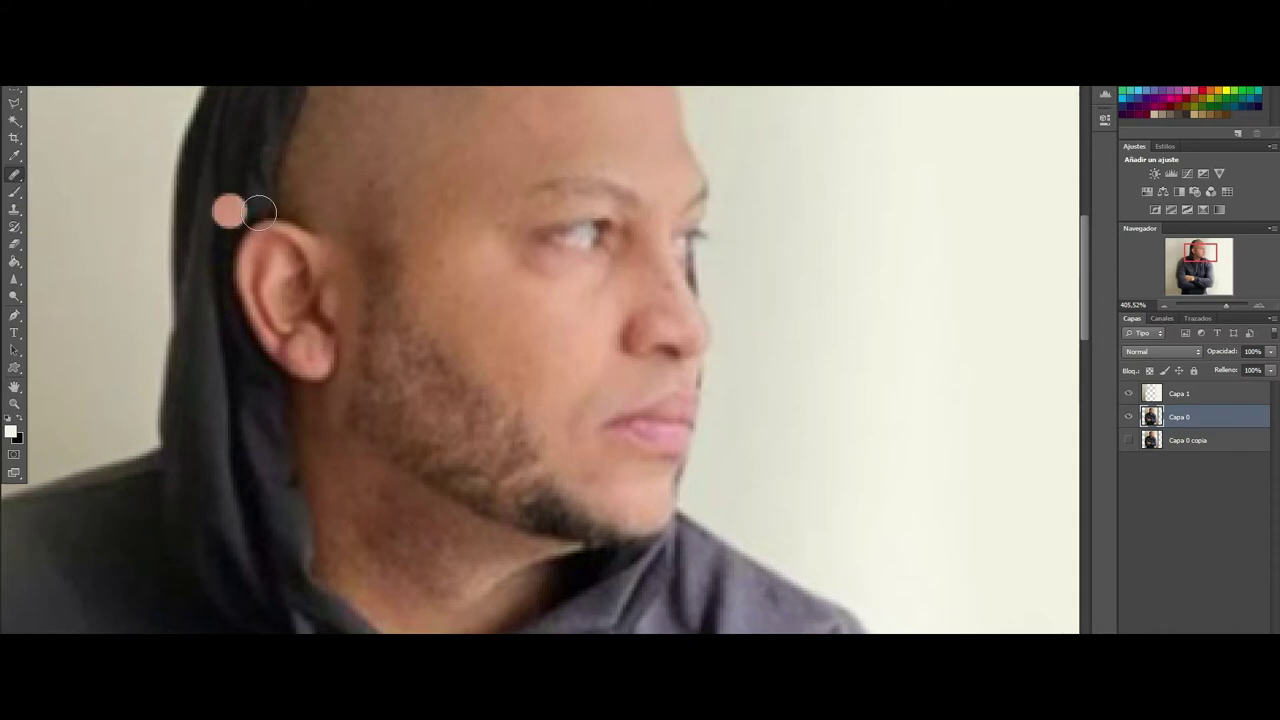
pyautogui.rightClick(14, 176)
pyautogui.click(84, 175)
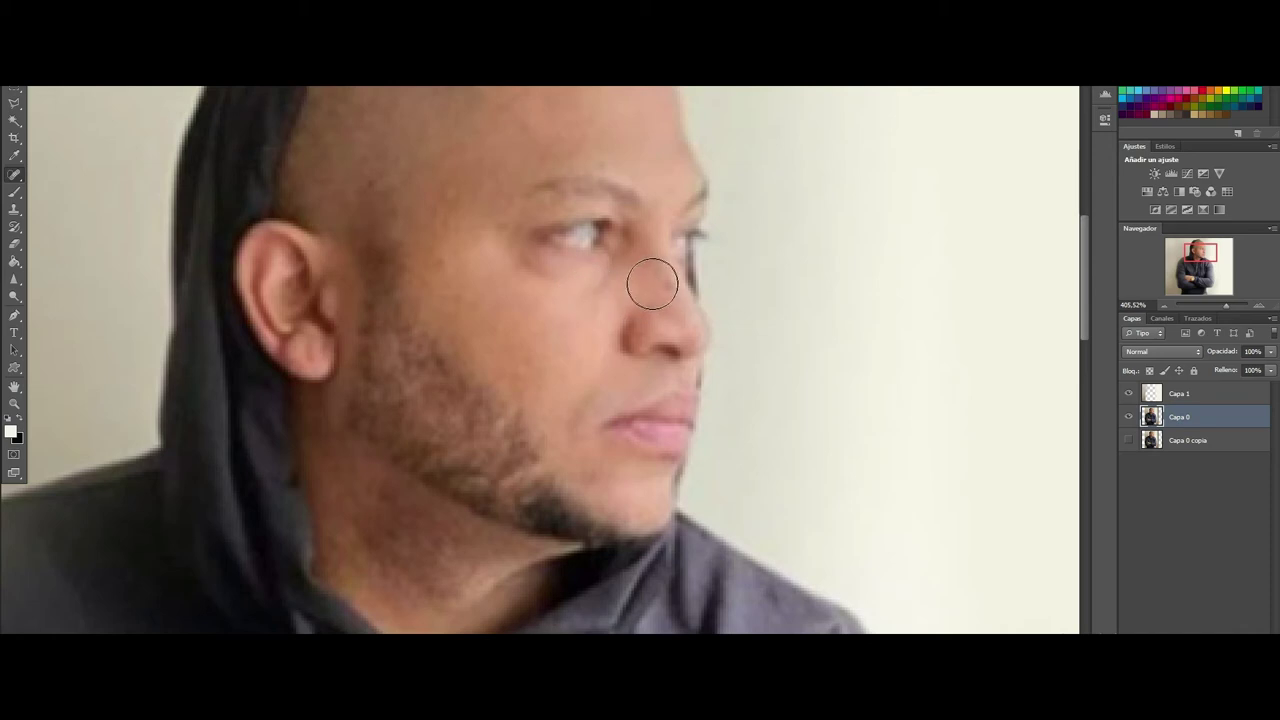
pyautogui.click(40, 75)
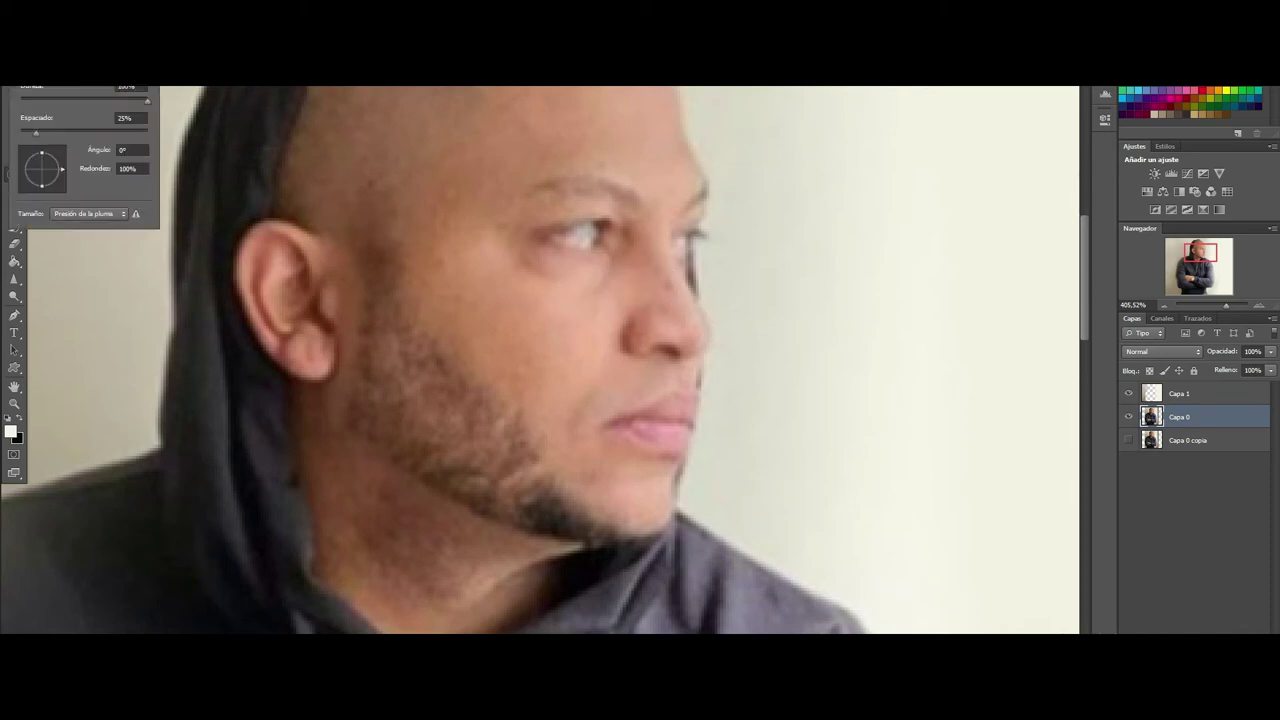
pyautogui.click(670, 288)
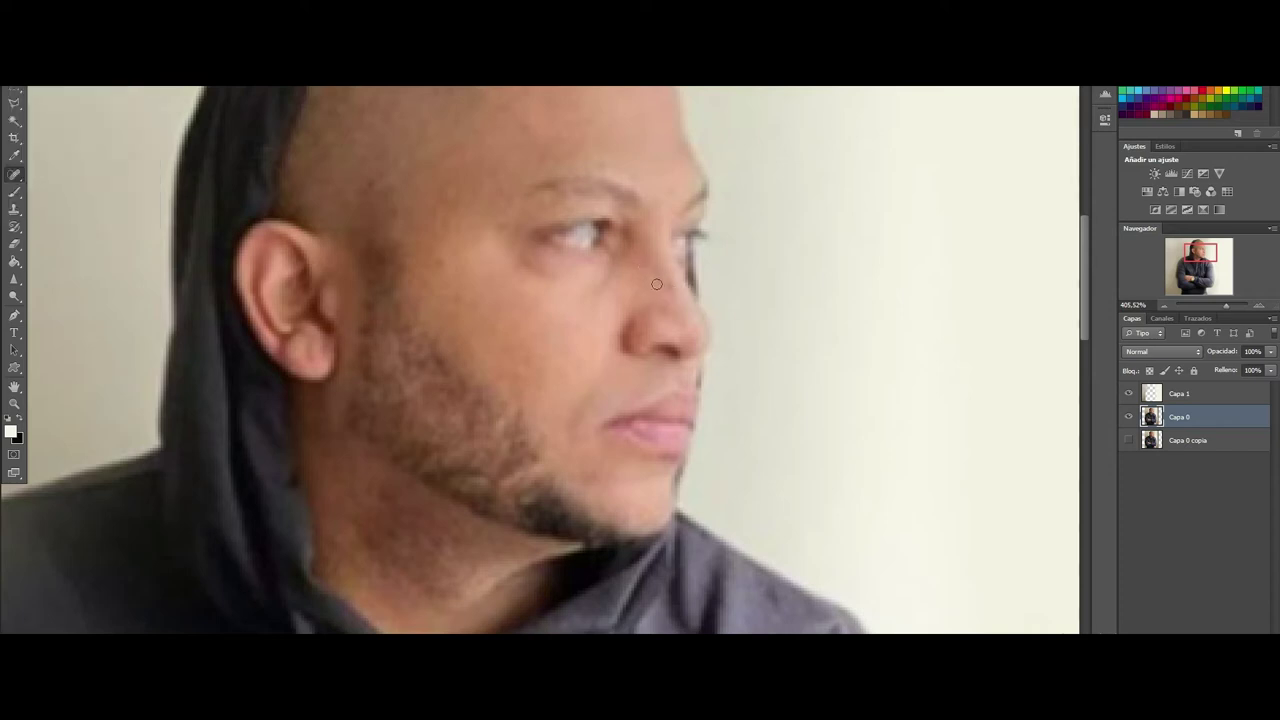
# Step: Patch the spot beside the nose, deselect, and zoom out to the whole portrait
pyautogui.rightClick(16, 173)
pyautogui.click(84, 197)
pyautogui.moveTo(677, 283); pyautogui.dragTo(677, 286)
pyautogui.moveTo(14, 102); pyautogui.dragTo(50, 101)
pyautogui.hotkey('ctrl', 'd')
pyautogui.moveTo(1236, 305); pyautogui.dragTo(1213, 310)
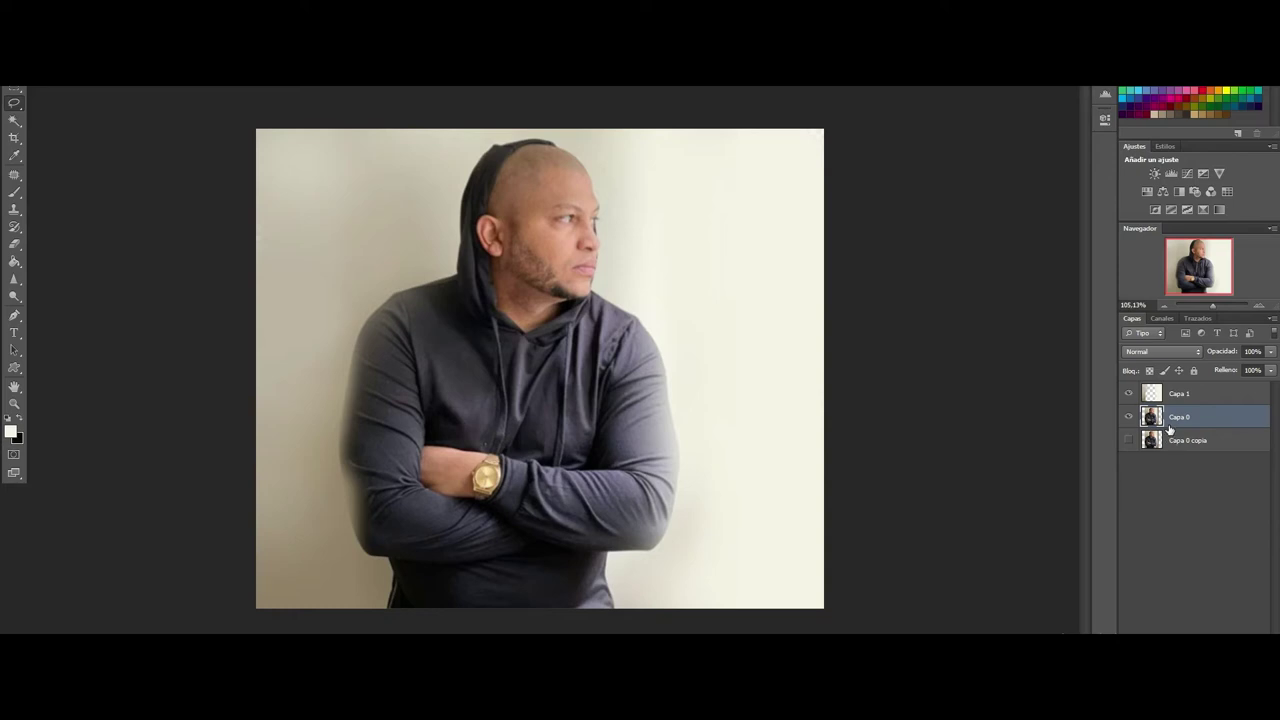
# Step: Duplicate Capa 0, preview and cancel a Colorize tint, then add empty Capa 2
pyautogui.hotkey('ctrl', 'j')
pyautogui.hotkey('ctrl', 'u')
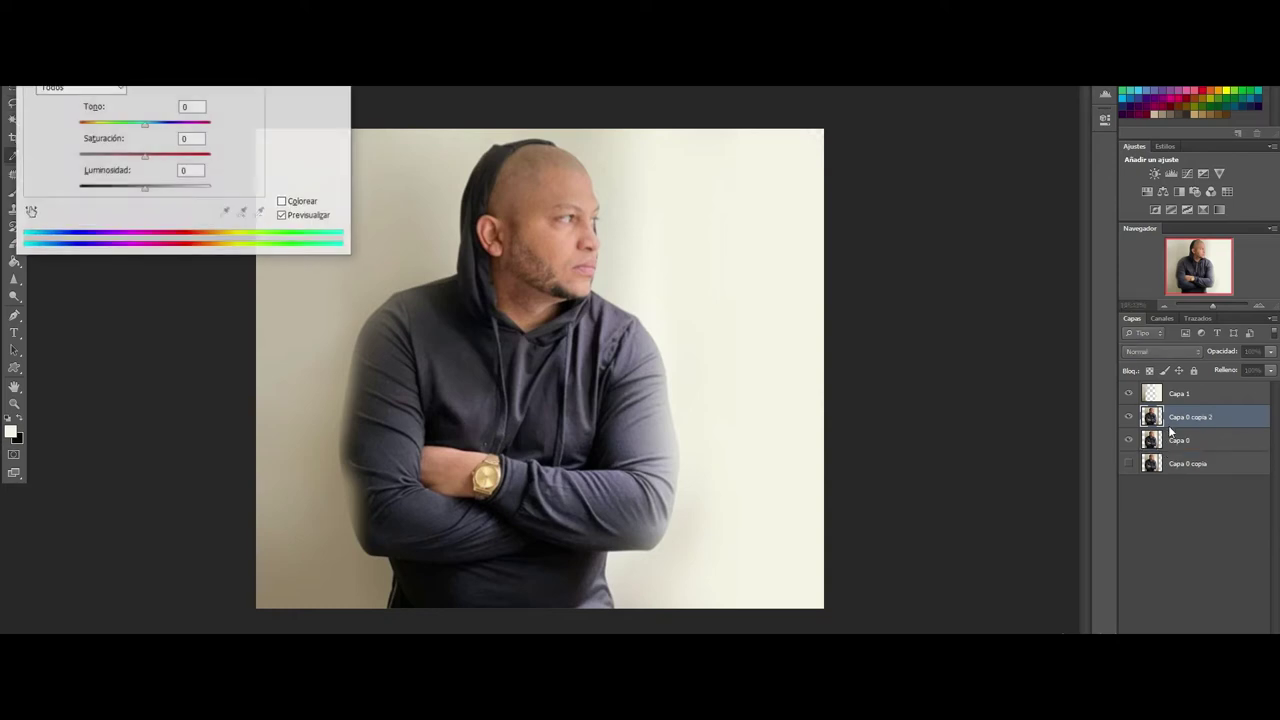
pyautogui.click(283, 202)
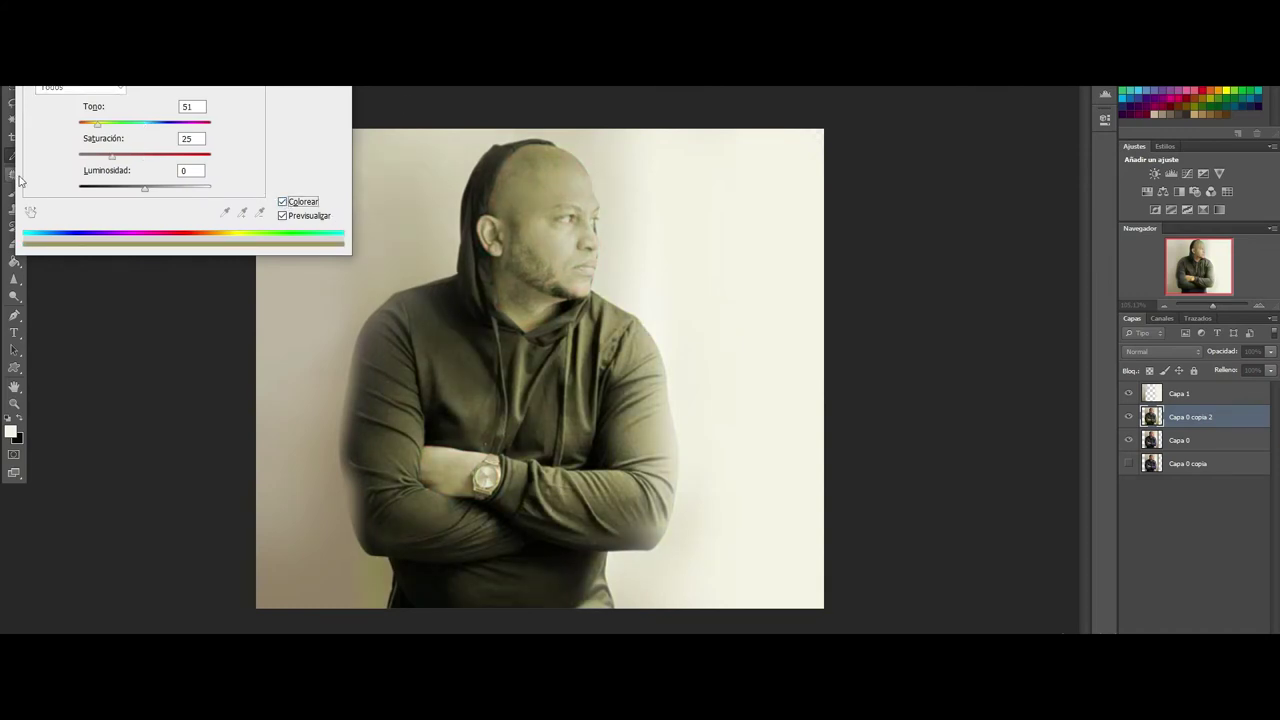
pyautogui.moveTo(111, 156)
pyautogui.mouseDown()
pyautogui.moveTo(161, 158)
pyautogui.moveTo(140, 157)
pyautogui.moveTo(145, 126)
pyautogui.moveTo(201, 127)
pyautogui.moveTo(79, 124)
pyautogui.mouseUp()
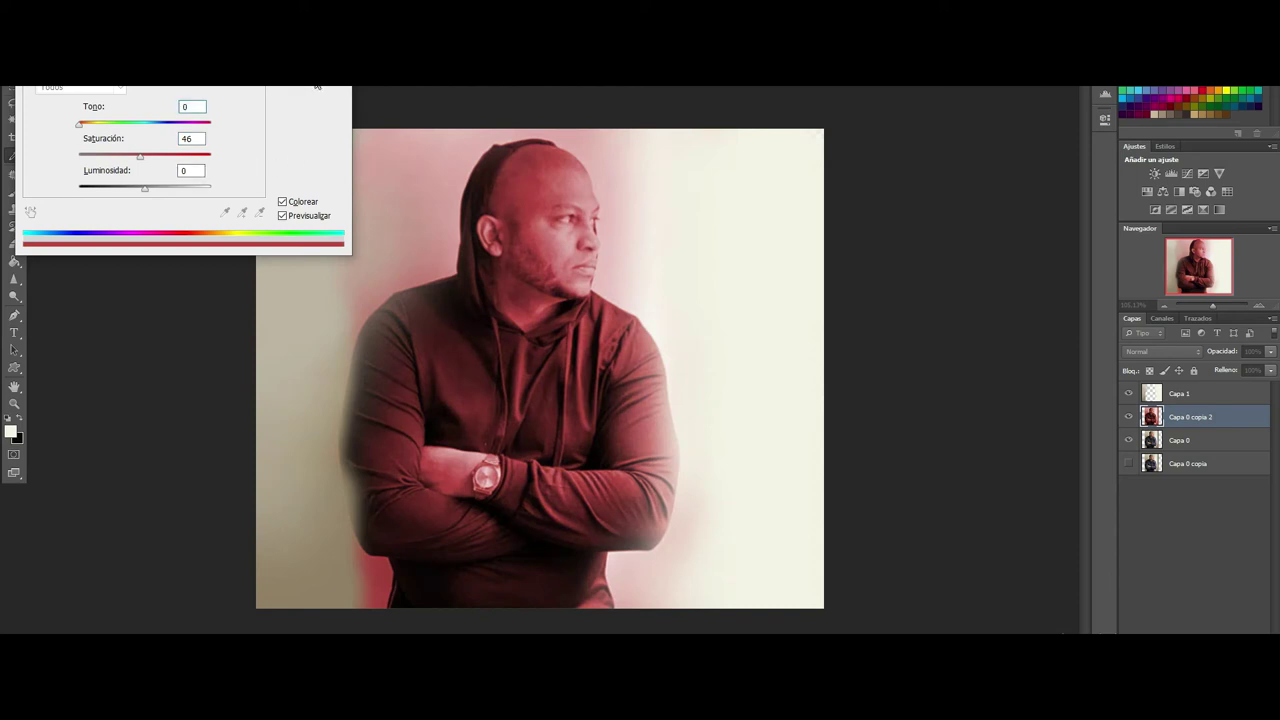
pyautogui.click(317, 86)
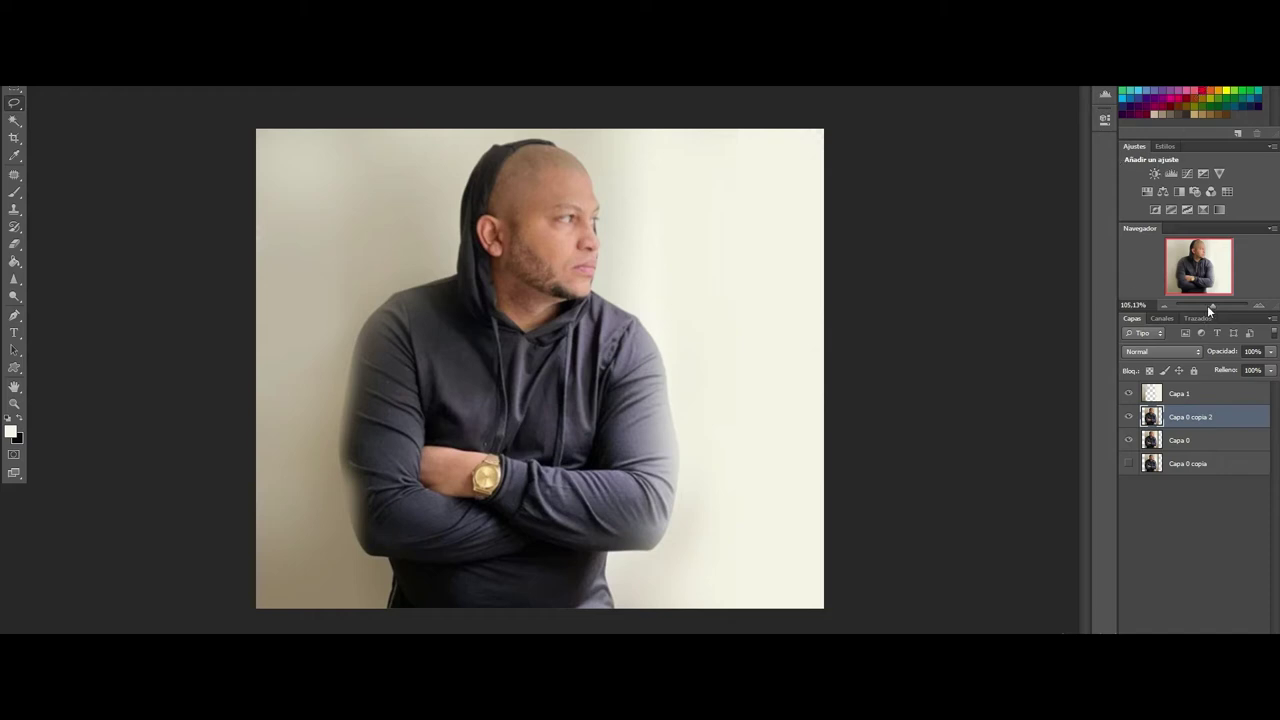
pyautogui.moveTo(1216, 306); pyautogui.dragTo(1214, 310)
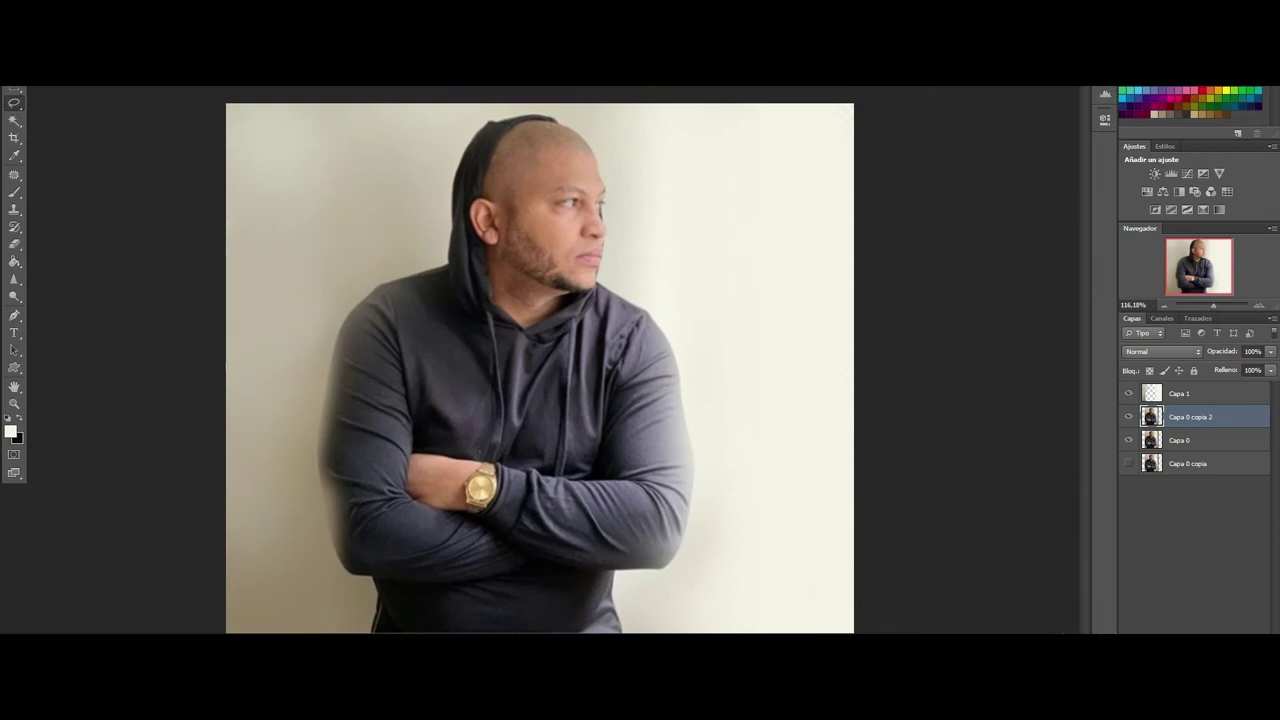
pyautogui.hotkey('ctrl', 'shift', 'alt', 'n')
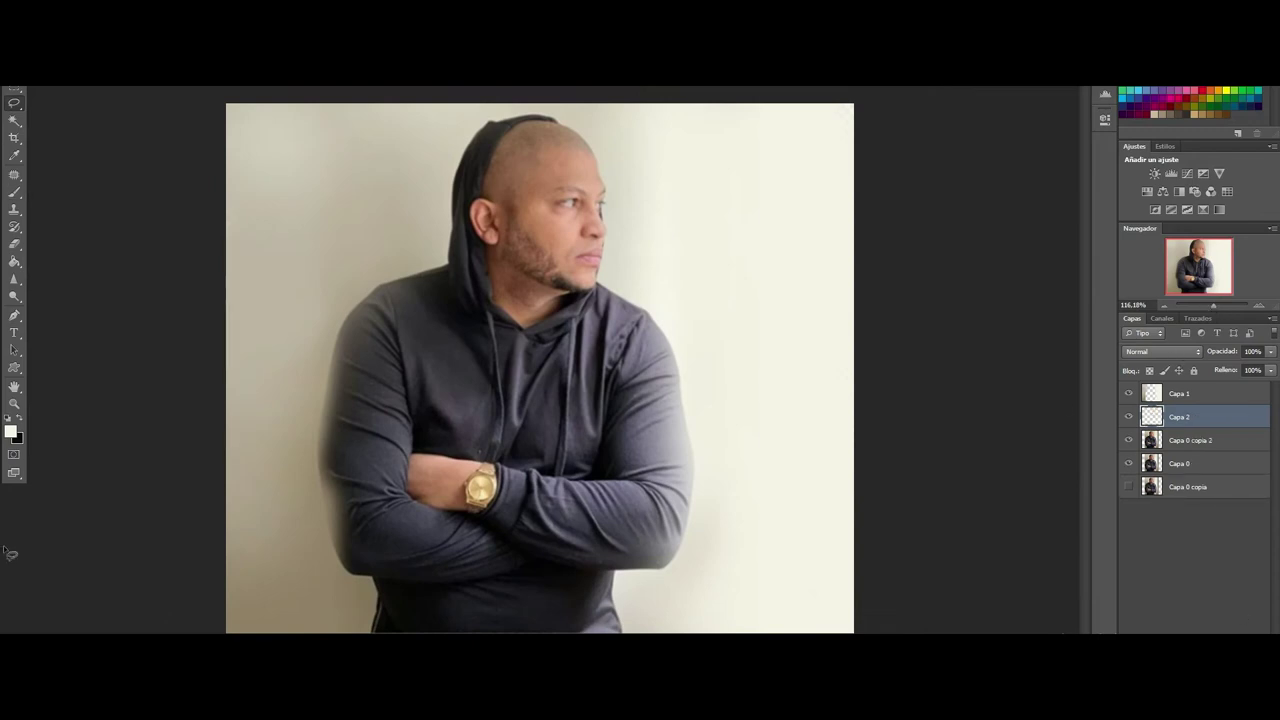
# Step: Select the Brush tool with a soft round tip at 0% hardness
pyautogui.click(11, 206)
pyautogui.click(6, 233)
pyautogui.click(13, 194)
pyautogui.click(40, 60)
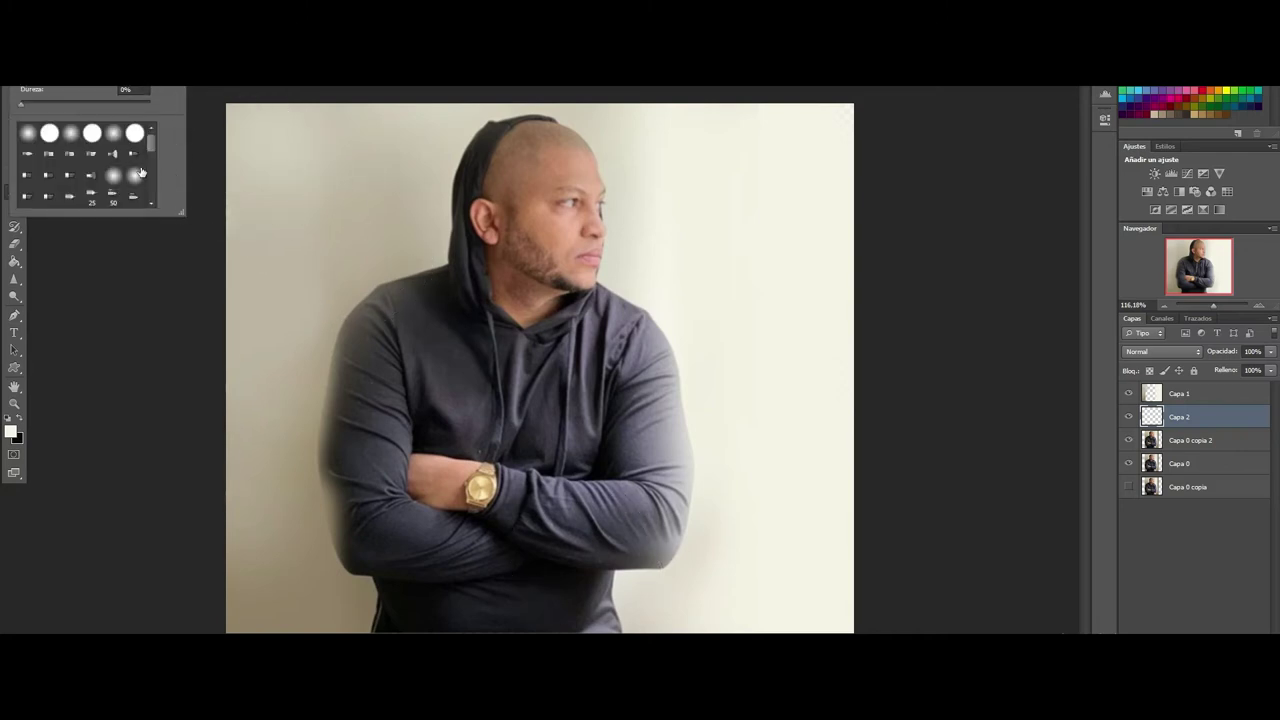
pyautogui.click(70, 133)
# Step: Paint soft white over the hood and left shoulder
pyautogui.click(414, 243)
pyautogui.moveTo(386, 277); pyautogui.dragTo(320, 345)
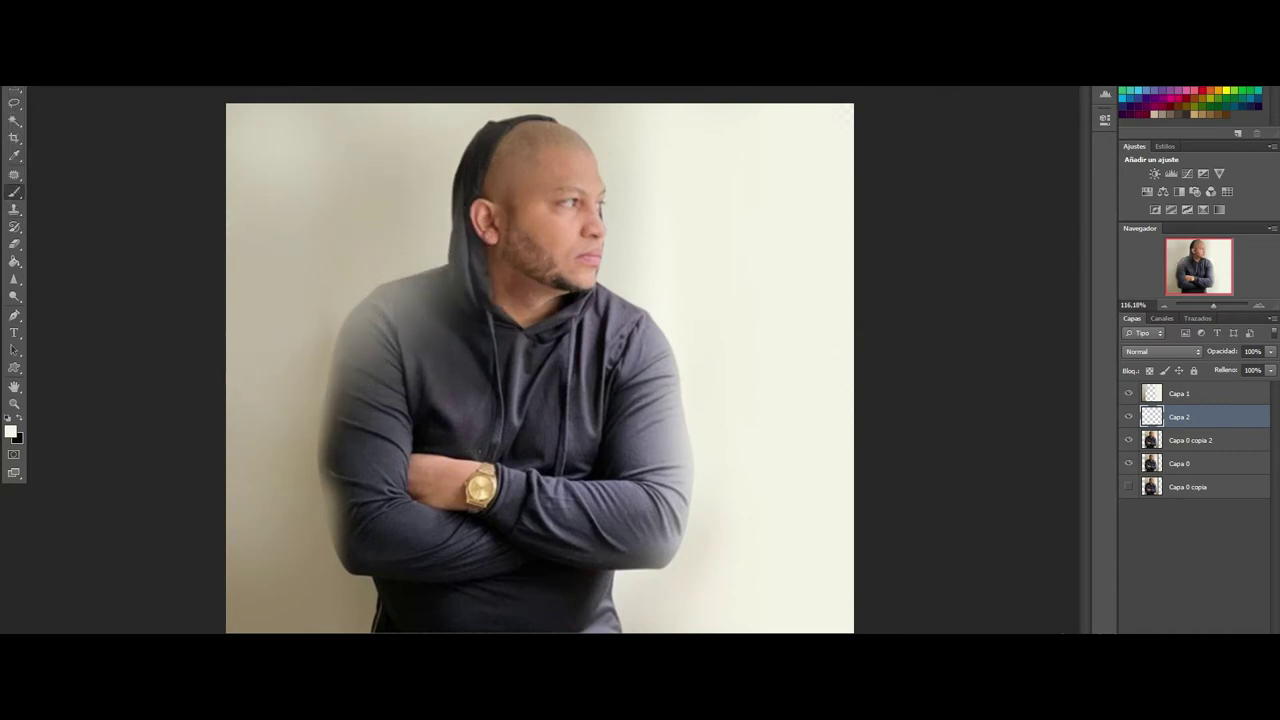
pyautogui.moveTo(425, 210)
pyautogui.mouseDown()
pyautogui.moveTo(298, 335)
pyautogui.moveTo(314, 406)
pyautogui.moveTo(349, 271)
pyautogui.moveTo(320, 366)
pyautogui.moveTo(349, 388)
pyautogui.mouseUp()
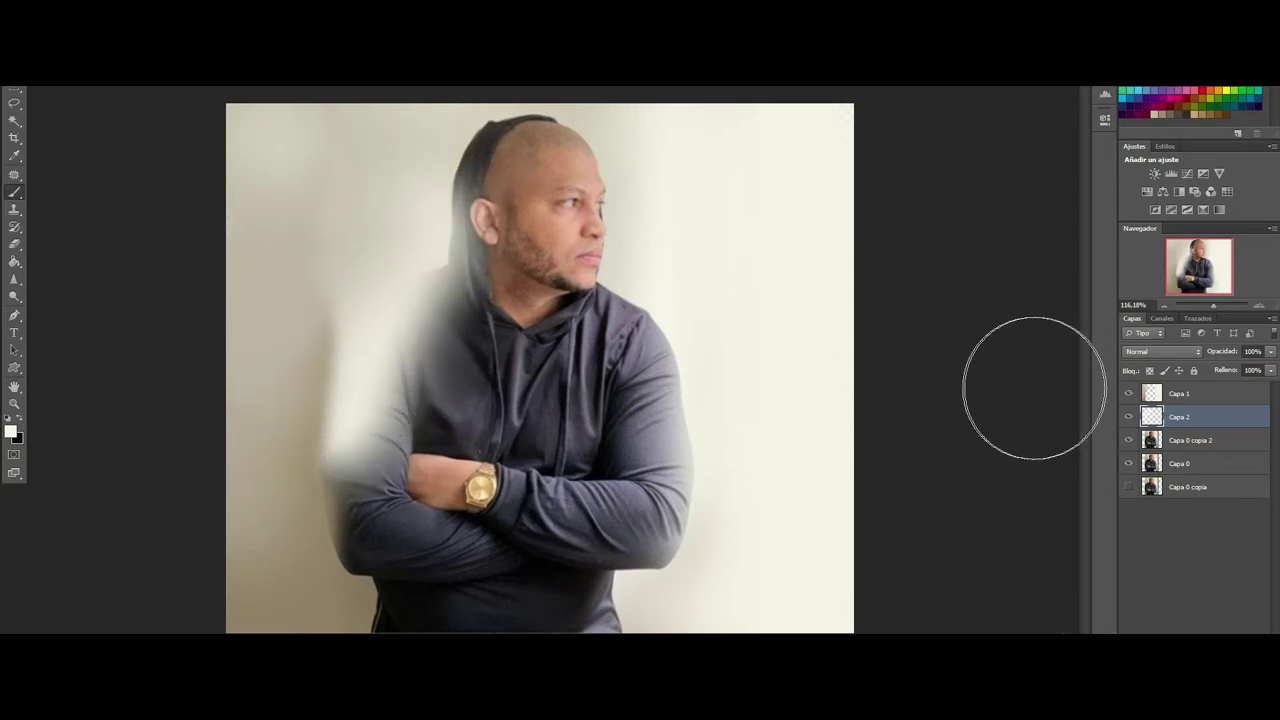
# Step: Move Capa 2 above Capa 1 and paint cream over the beard, chest, arms, hair and face edge
pyautogui.moveTo(1183, 413); pyautogui.dragTo(1174, 386)
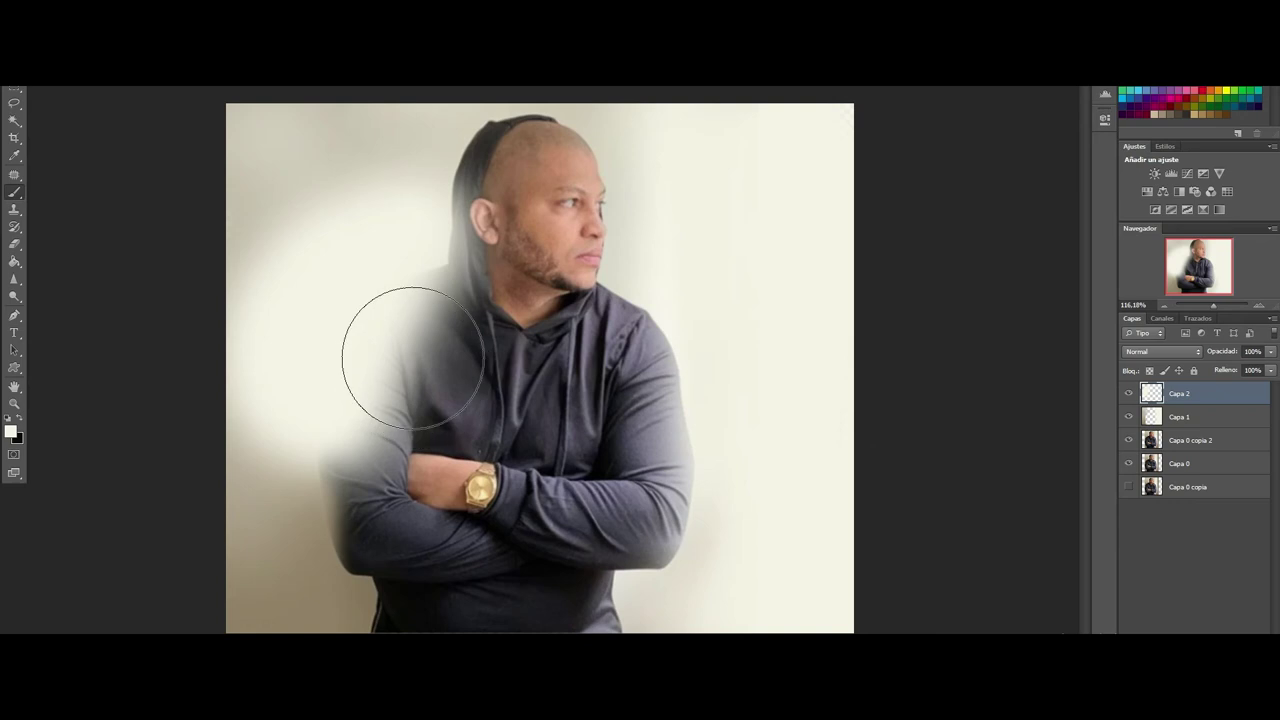
pyautogui.moveTo(507, 342); pyautogui.dragTo(675, 435)
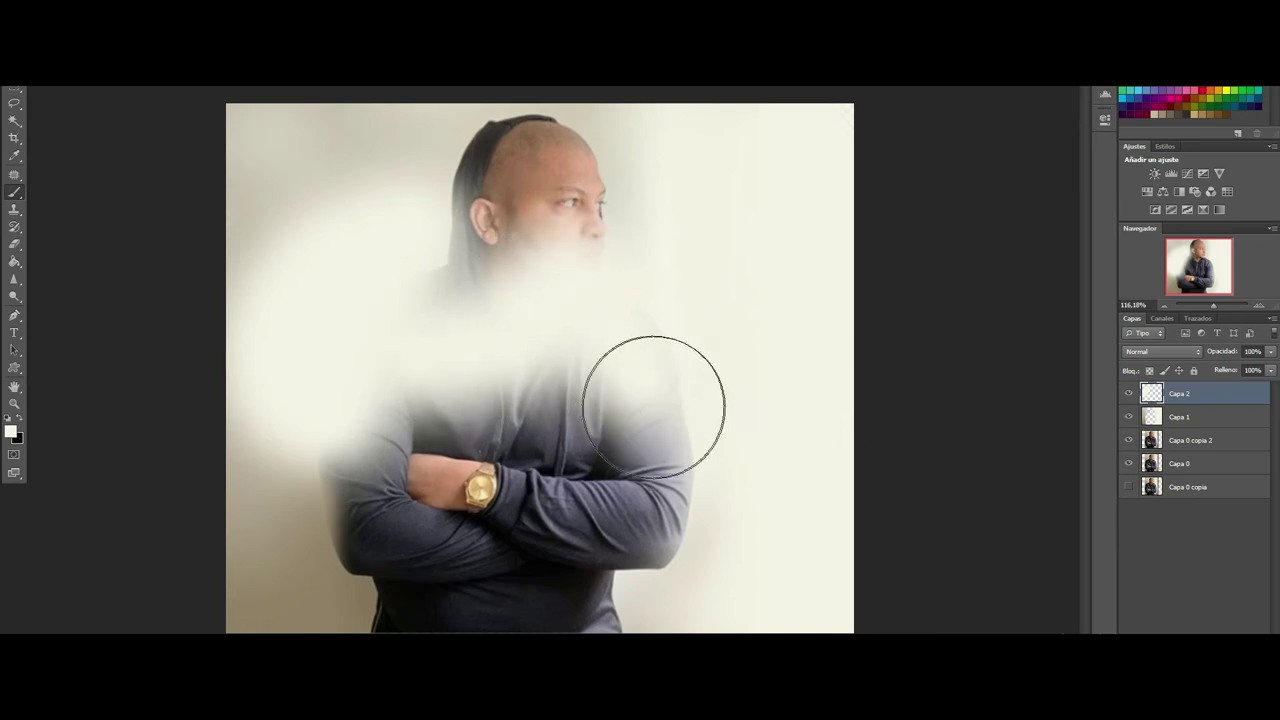
pyautogui.moveTo(675, 435)
pyautogui.mouseDown()
pyautogui.moveTo(535, 530)
pyautogui.moveTo(568, 512)
pyautogui.mouseUp()
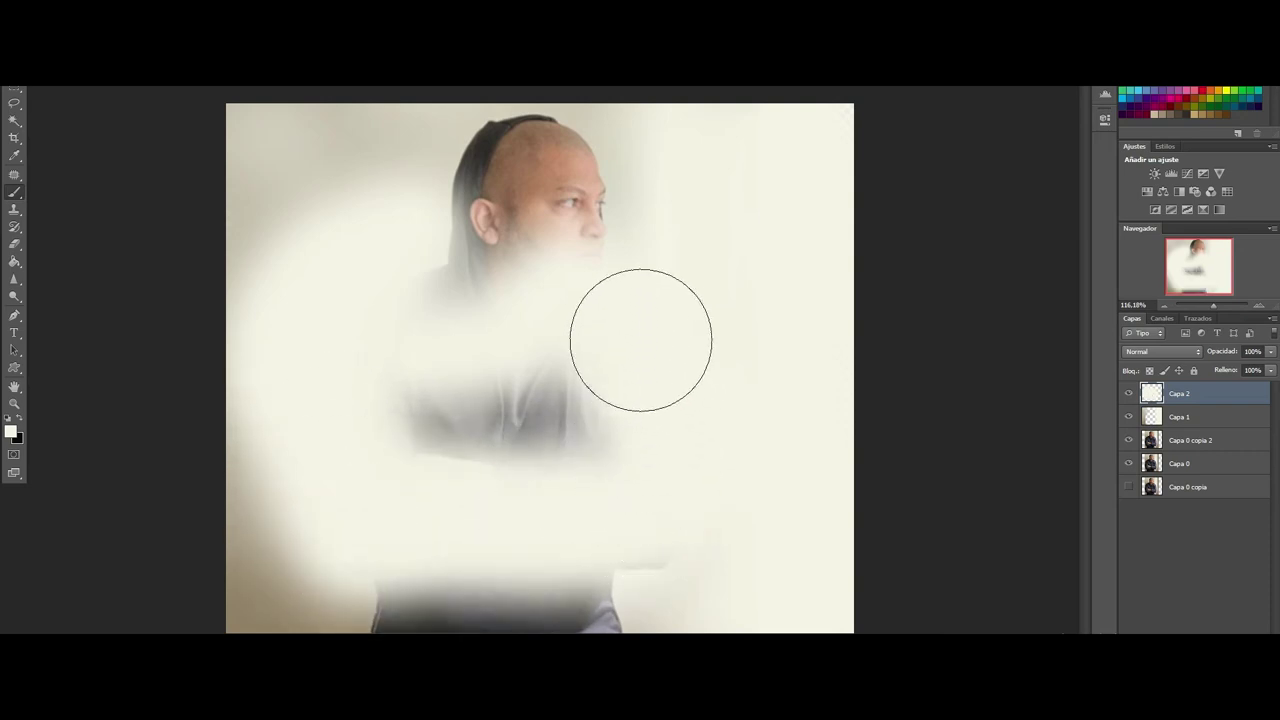
pyautogui.moveTo(648, 291)
pyautogui.mouseDown()
pyautogui.moveTo(392, 231)
pyautogui.moveTo(401, 300)
pyautogui.mouseUp()
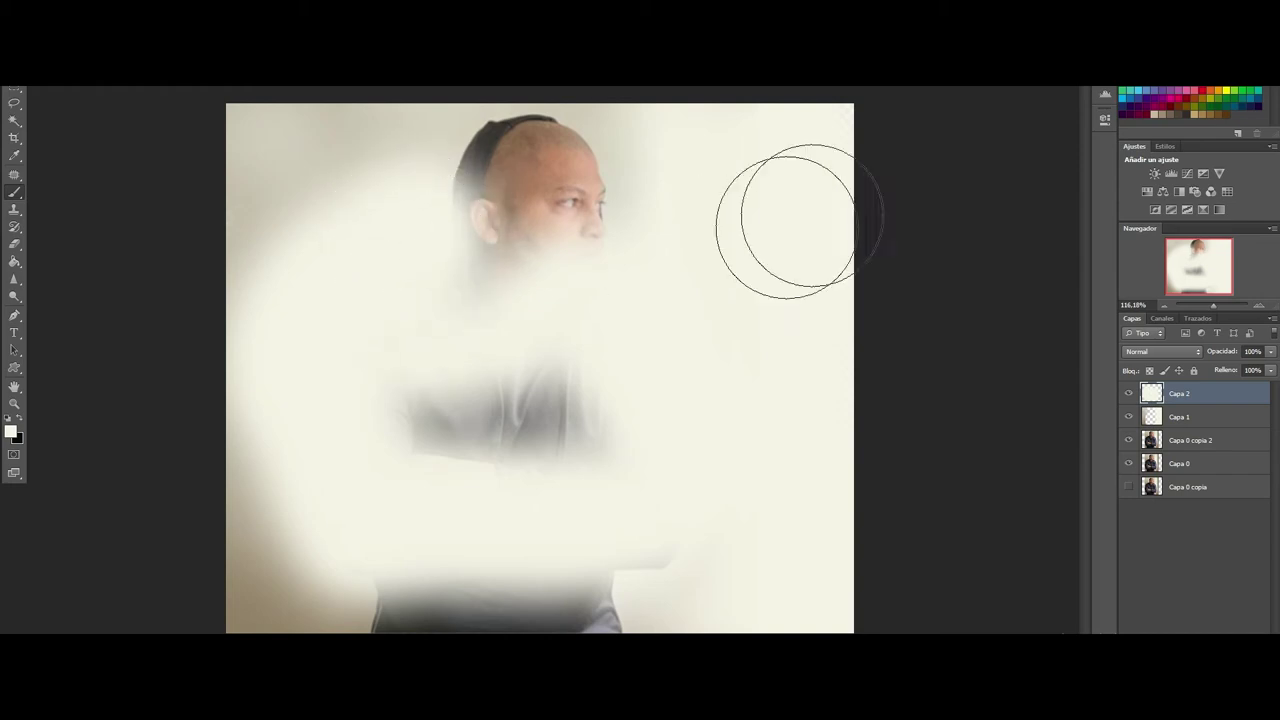
pyautogui.moveTo(629, 186); pyautogui.dragTo(617, 206)
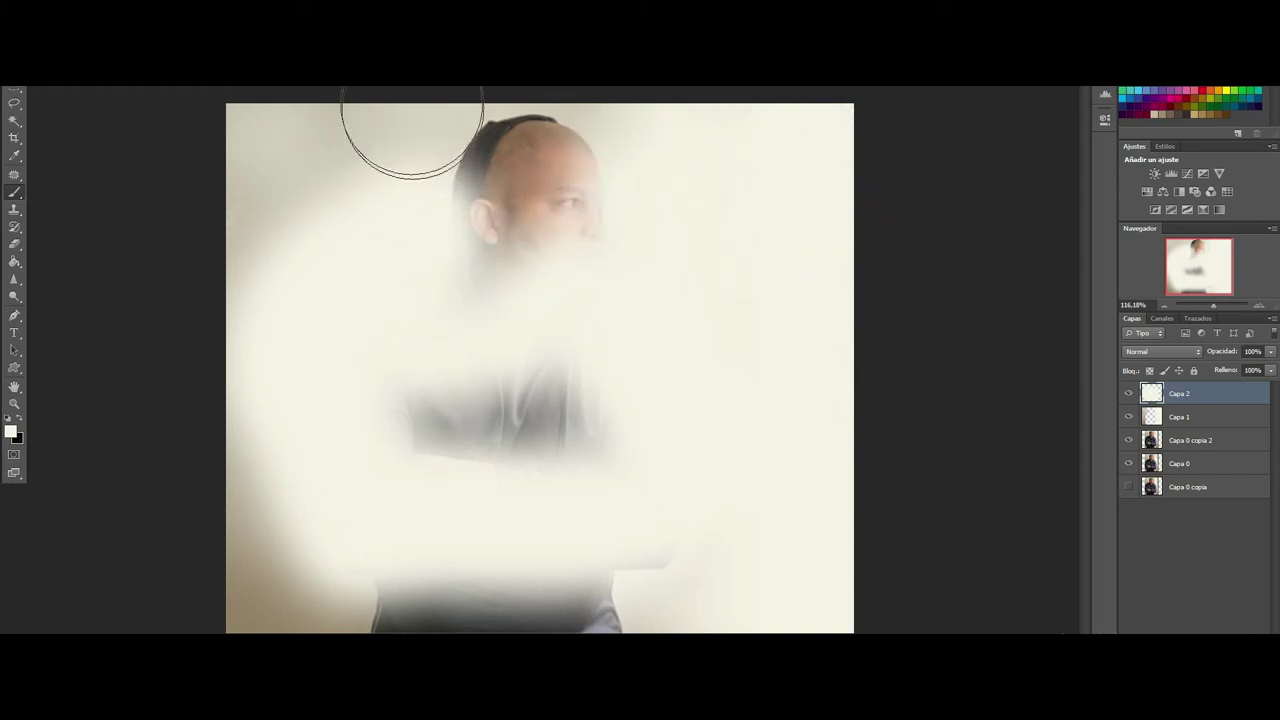
pyautogui.click(265, 80)
pyautogui.moveTo(340, 143)
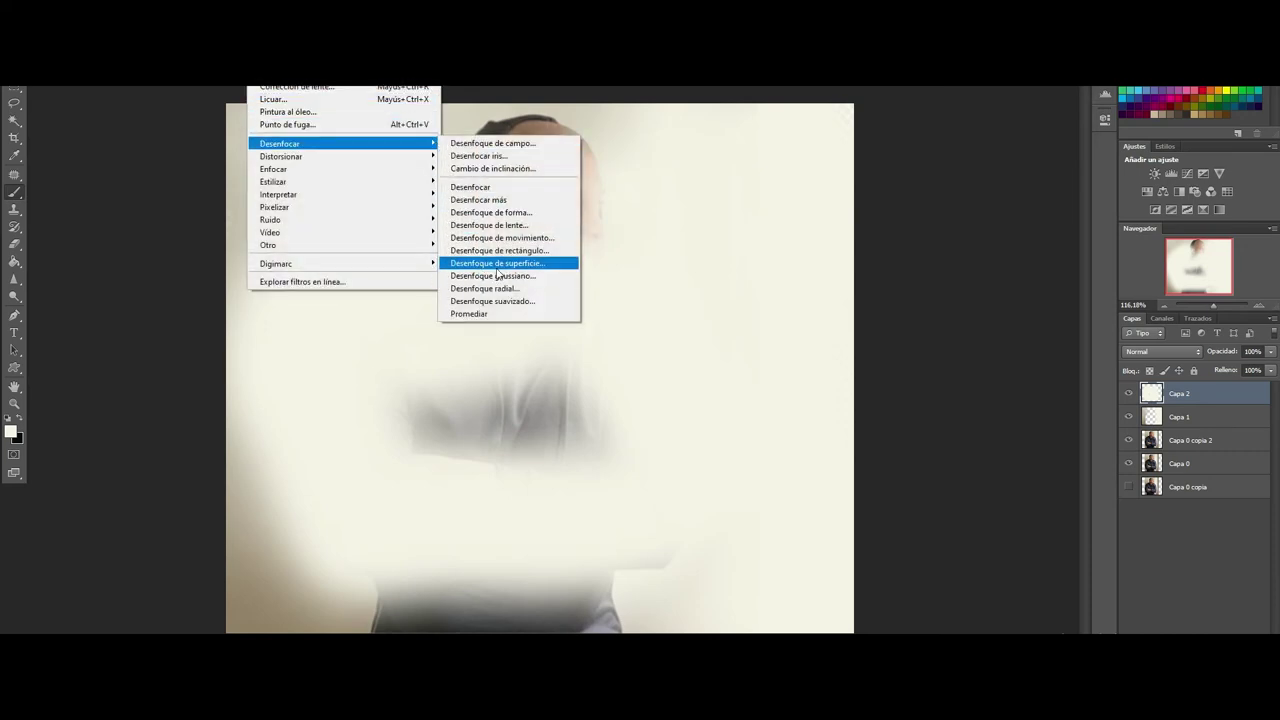
# Step: Apply a 36,7-pixel Gaussian blur to the cream paint on Capa 2
pyautogui.click(507, 276)
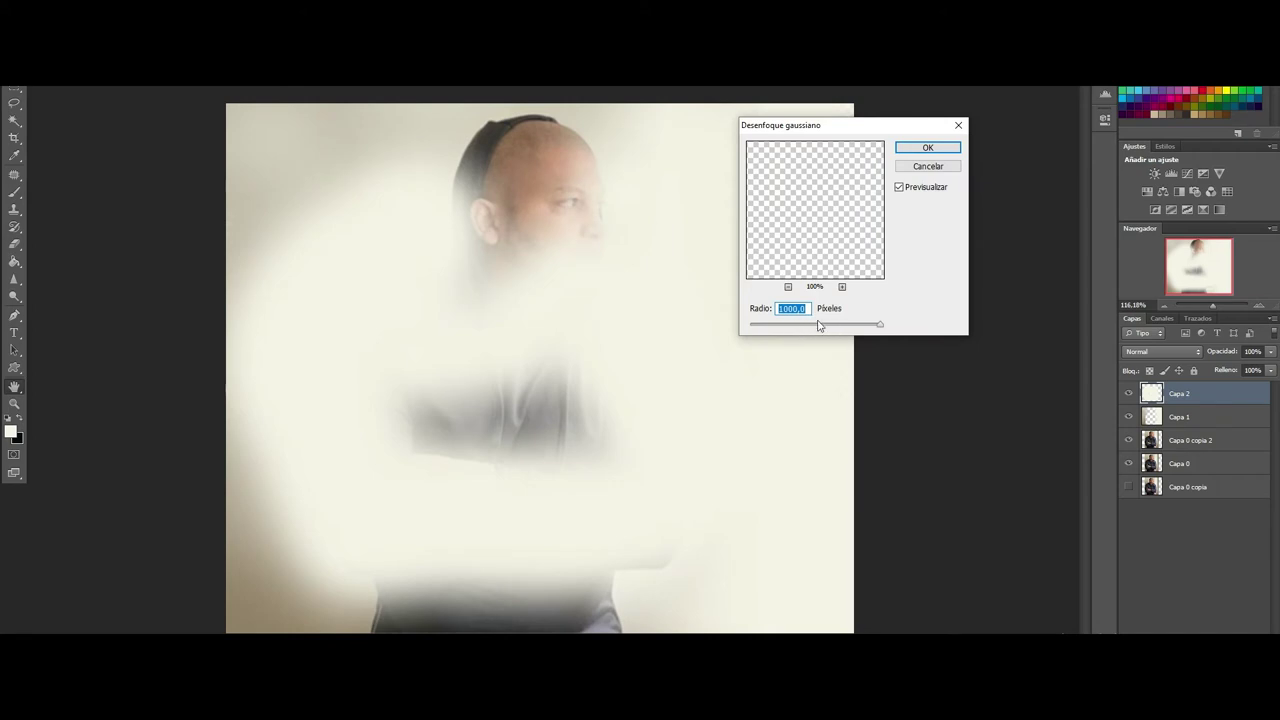
pyautogui.write('36,7')
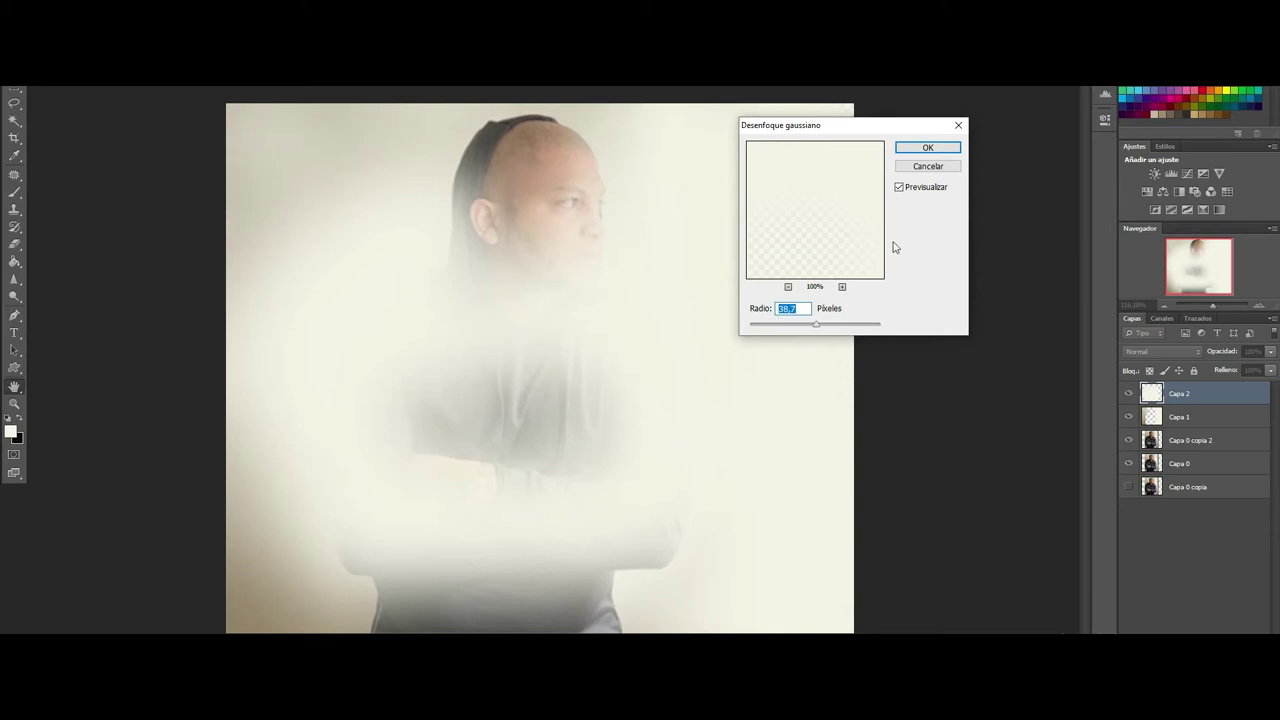
pyautogui.click(916, 152)
pyautogui.press('b')
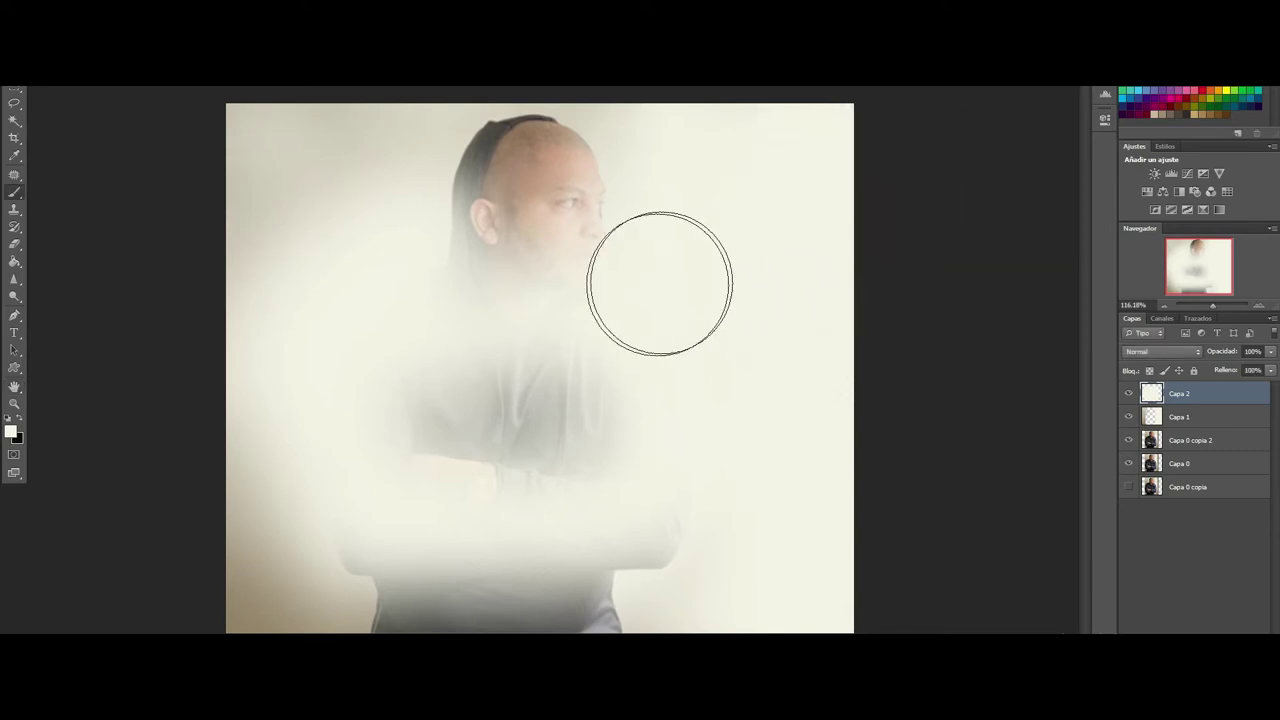
# Step: Lower Capa 2's opacity to 69%
pyautogui.click(1271, 352)
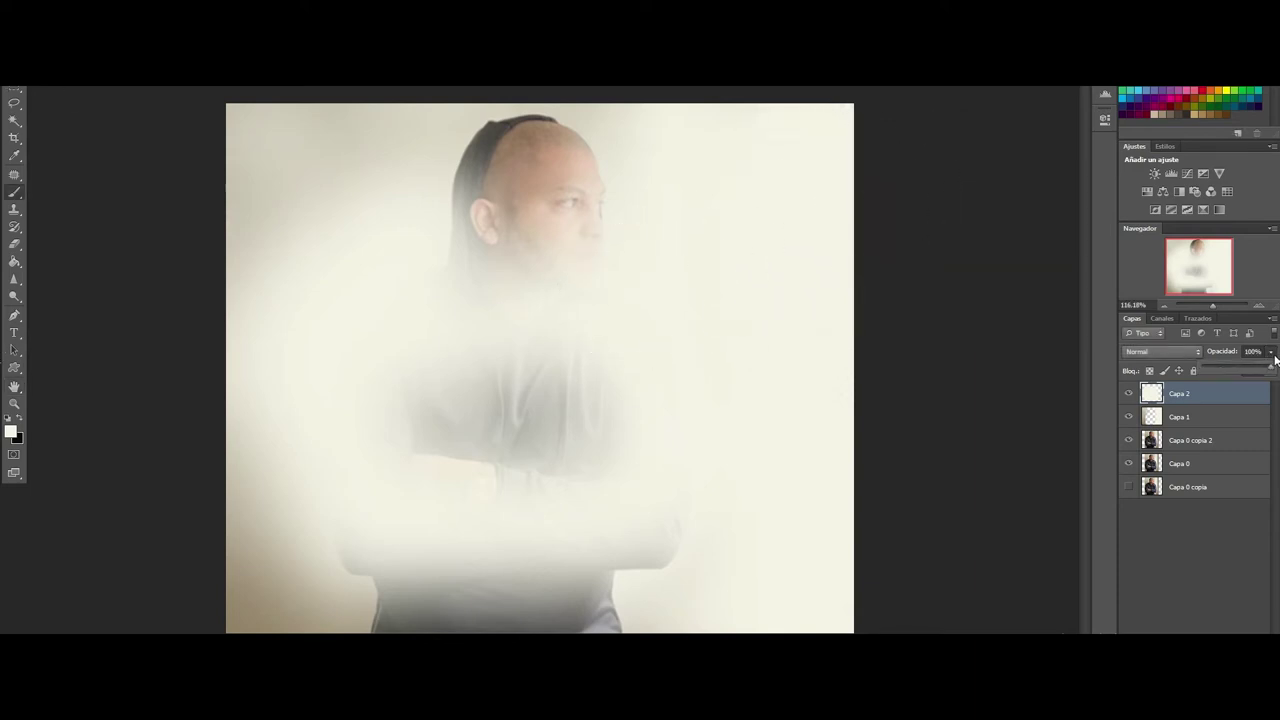
pyautogui.moveTo(1268, 368)
pyautogui.mouseDown()
pyautogui.moveTo(1226, 375)
pyautogui.moveTo(1250, 370)
pyautogui.mouseUp()
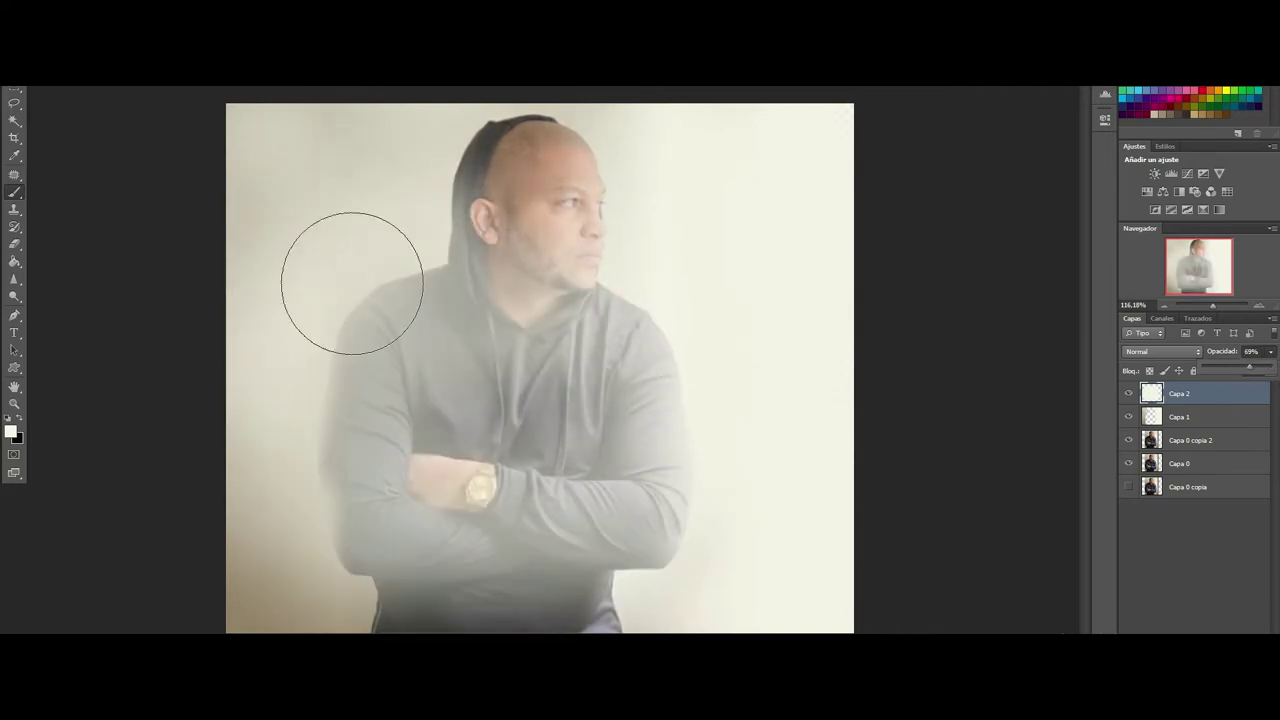
pyautogui.click(45, 45)
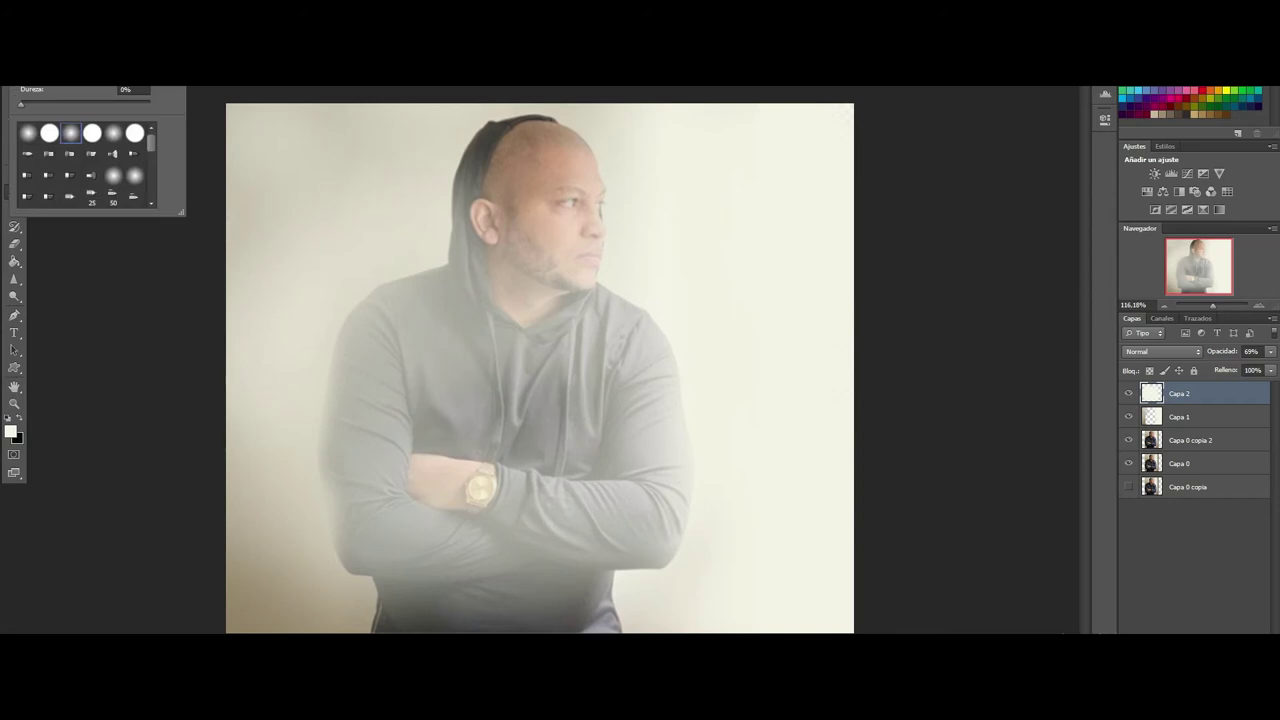
pyautogui.press('Return')
# Step: Switch to the Eraser tool and check its soft tip settings
pyautogui.click(16, 245)
pyautogui.click(45, 75)
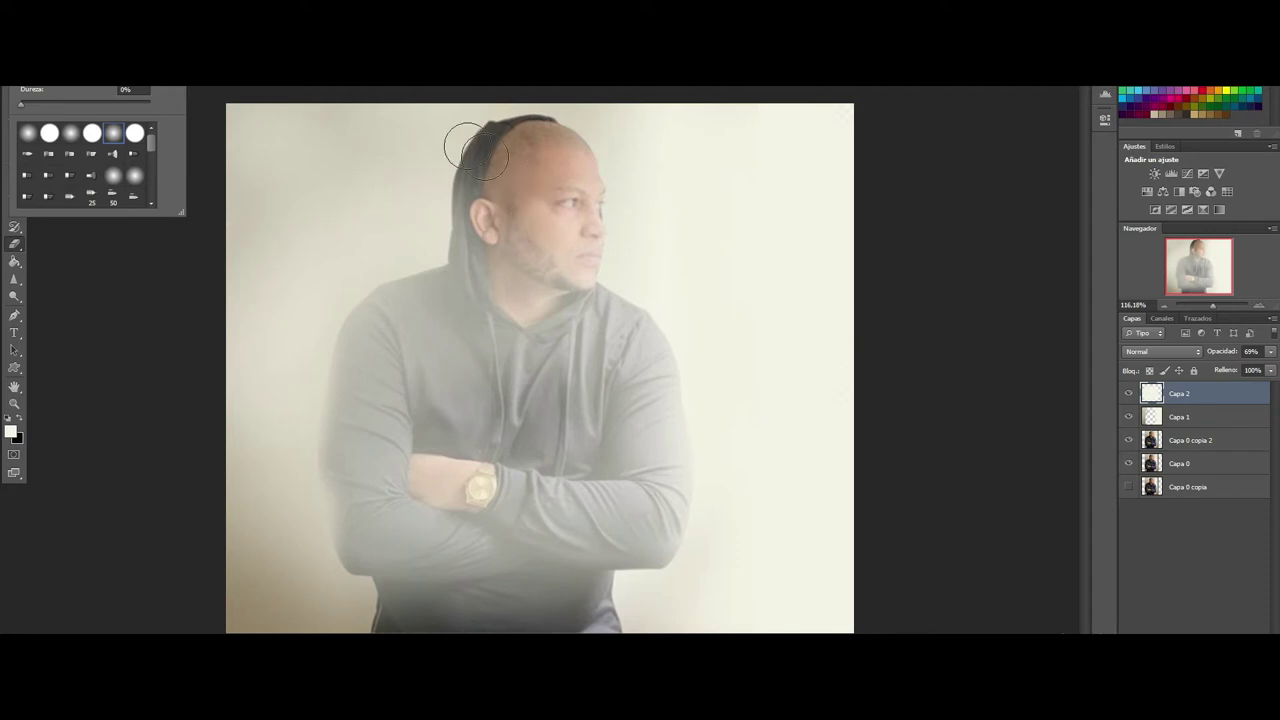
pyautogui.press('Escape')
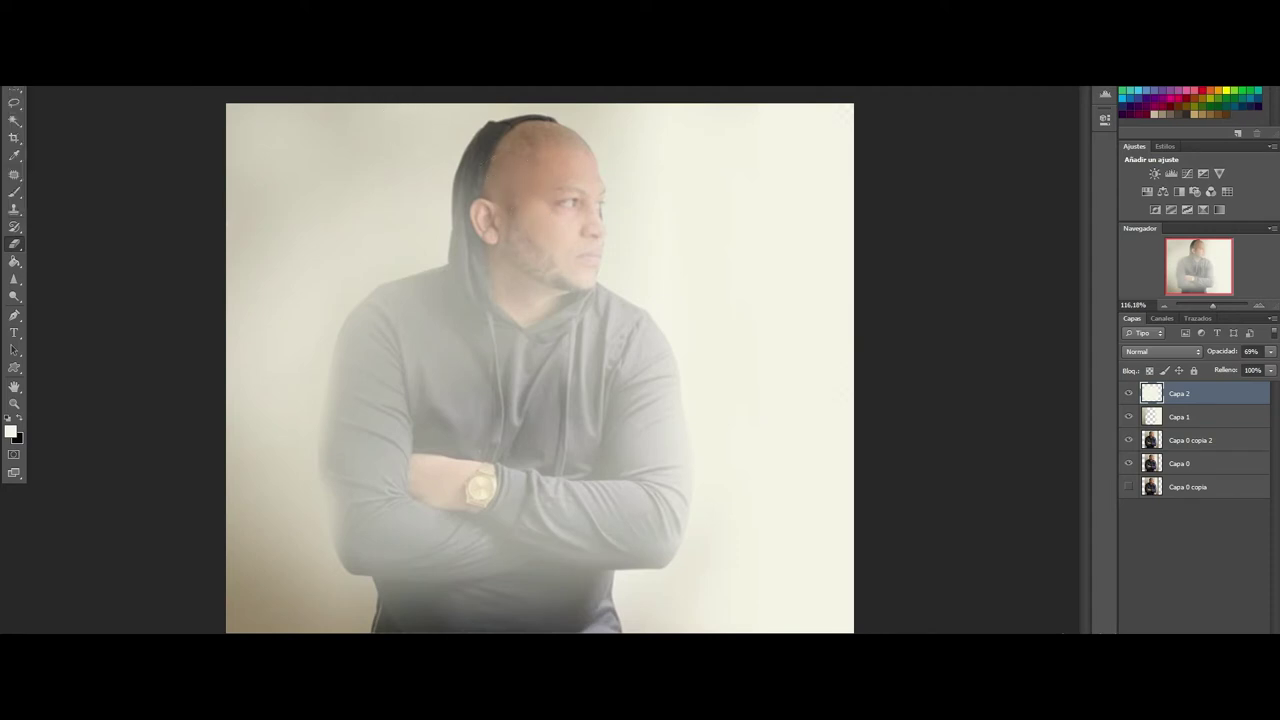
# Step: Erase the haze from the top of the head, the ear and the hood's left edge
pyautogui.moveTo(505, 145)
pyautogui.mouseDown()
pyautogui.moveTo(485, 255)
pyautogui.moveTo(495, 355)
pyautogui.moveTo(440, 380)
pyautogui.moveTo(477, 392)
pyautogui.mouseUp()
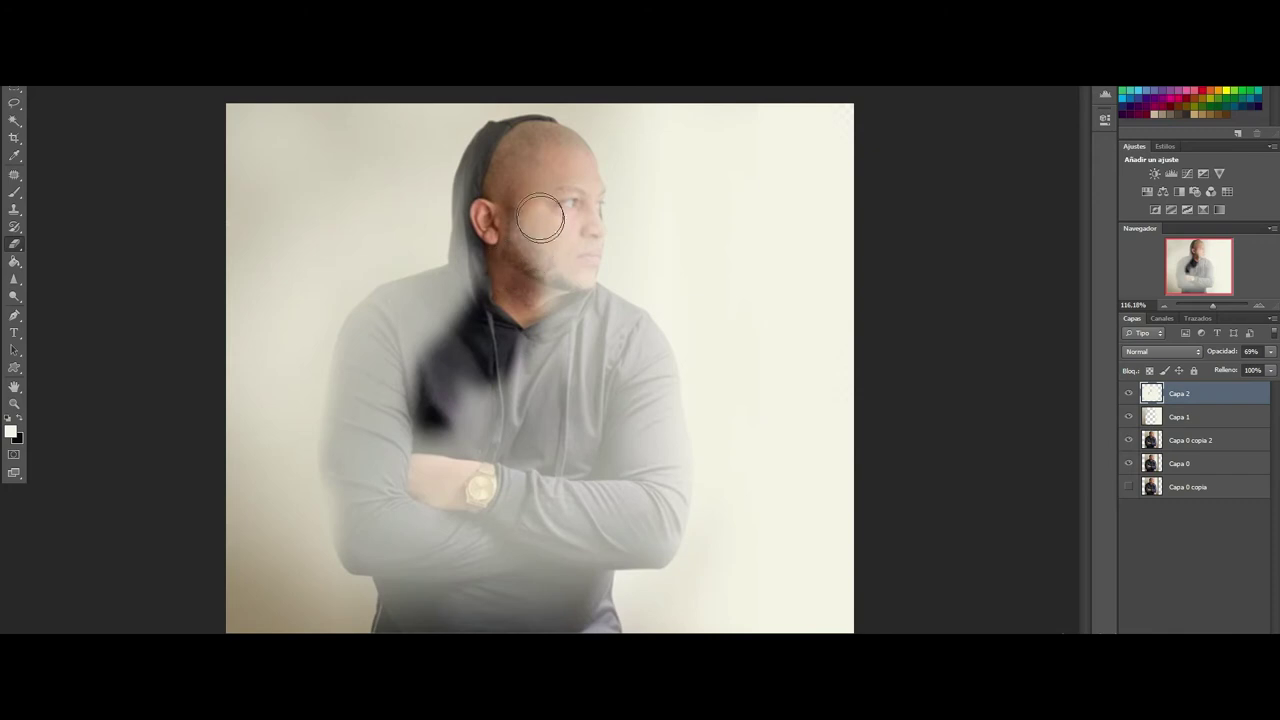
pyautogui.moveTo(490, 164)
pyautogui.mouseDown()
pyautogui.moveTo(480, 277)
pyautogui.moveTo(406, 426)
pyautogui.moveTo(420, 545)
pyautogui.moveTo(491, 329)
pyautogui.moveTo(550, 228)
pyautogui.moveTo(537, 220)
pyautogui.moveTo(571, 200)
pyautogui.moveTo(560, 171)
pyautogui.mouseUp()
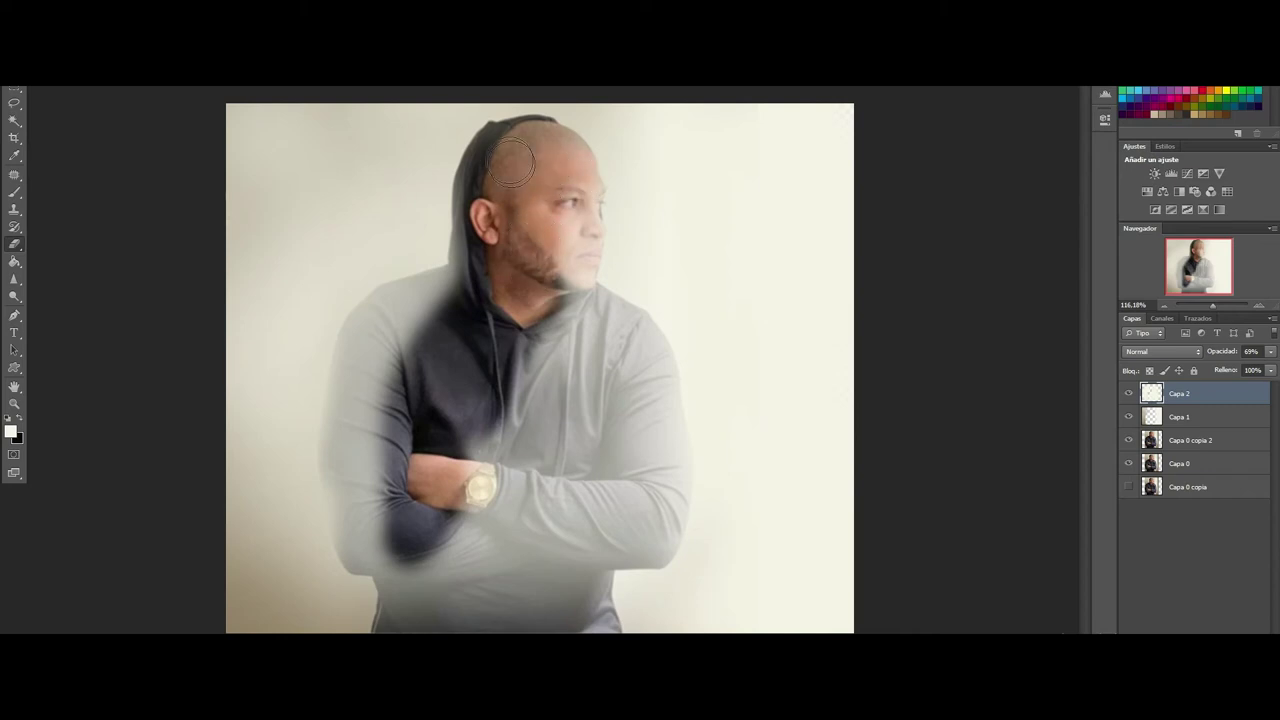
pyautogui.rightClick(14, 102)
pyautogui.click(68, 114)
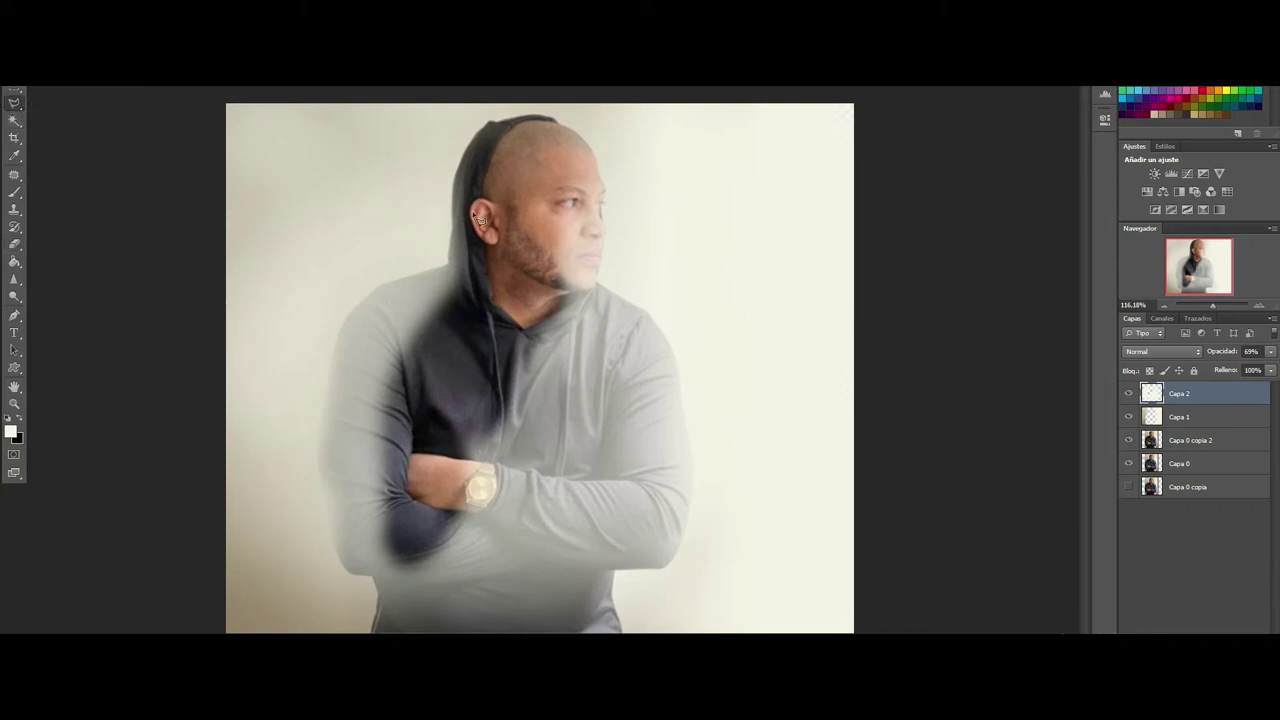
# Step: Outline the man's left side with the Polygonal Lasso, from hood to below the folded arms
pyautogui.click(462, 170)
pyautogui.click(459, 230)
pyautogui.click(443, 274)
pyautogui.click(381, 292)
pyautogui.click(339, 350)
pyautogui.click(324, 466)
pyautogui.click(381, 578)
# Step: Continue the outline along the bottom and up the right arm, closing it at the hood
pyautogui.click(613, 560)
pyautogui.click(660, 562)
pyautogui.click(685, 524)
pyautogui.click(689, 468)
pyautogui.click(683, 408)
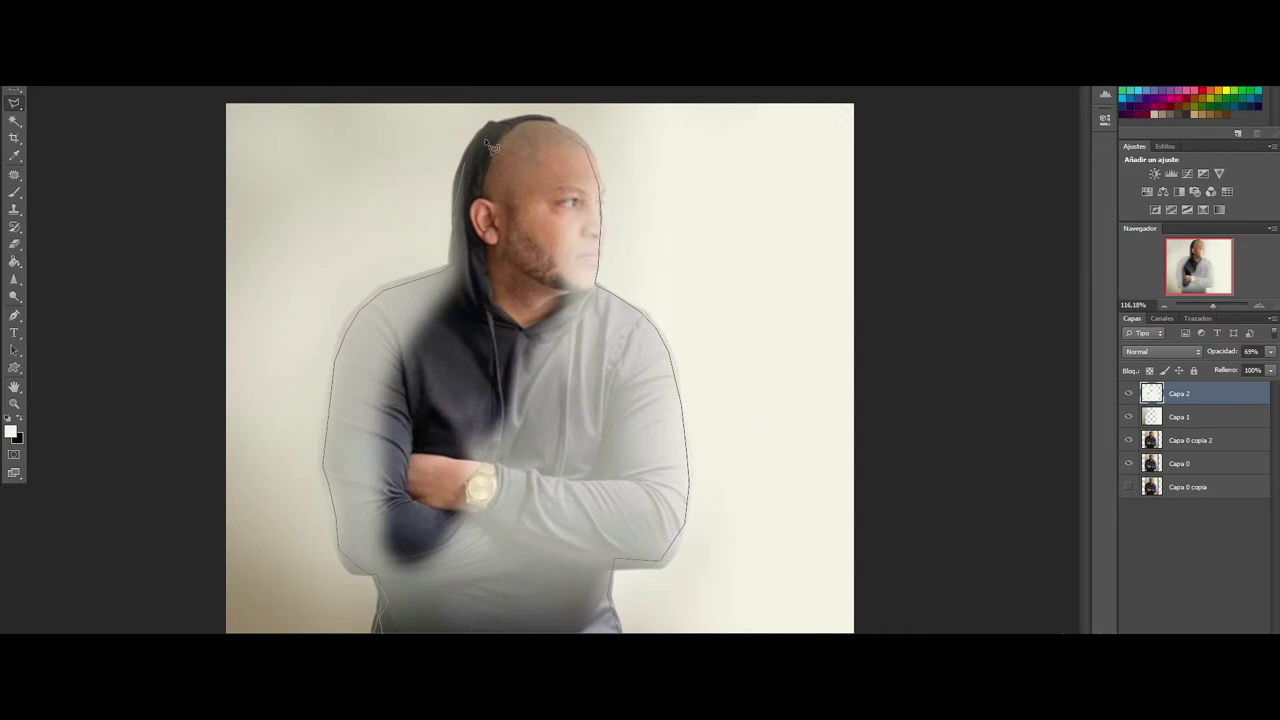
pyautogui.click(465, 165)
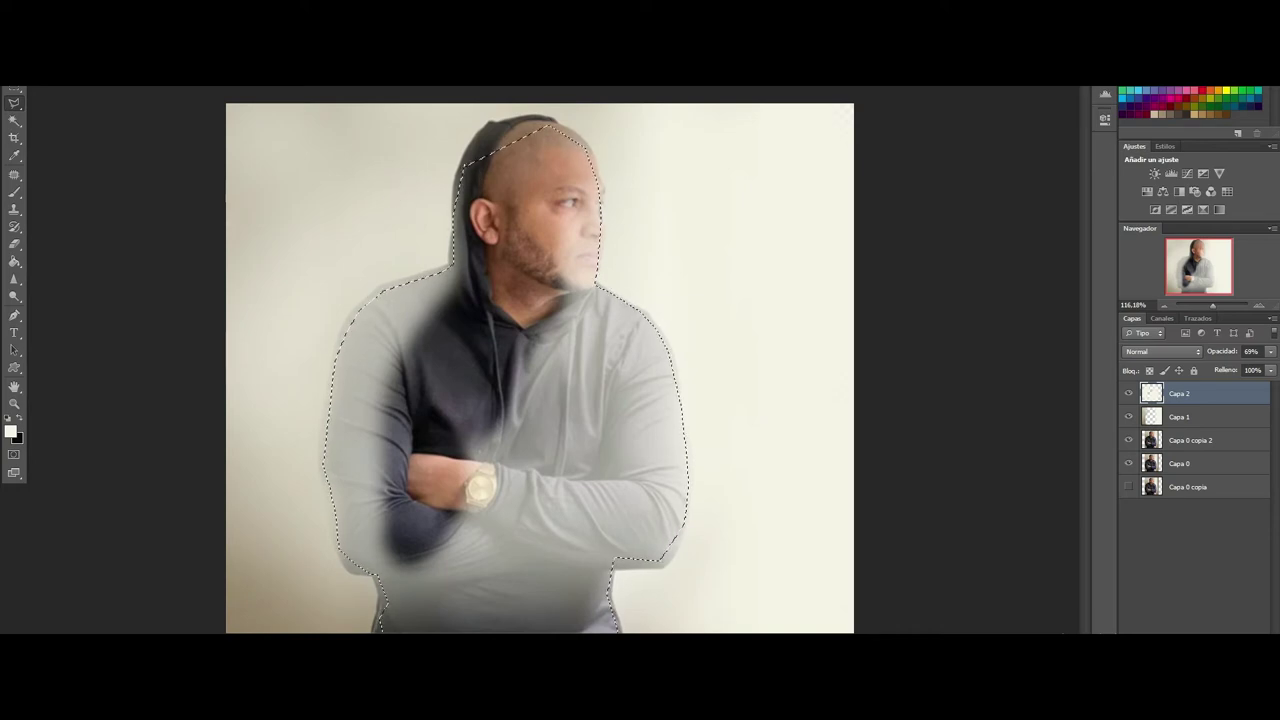
# Step: Delete the haze inside the man's outline, clear the selection, and raise Capa 2 to full opacity
pyautogui.press('Delete')
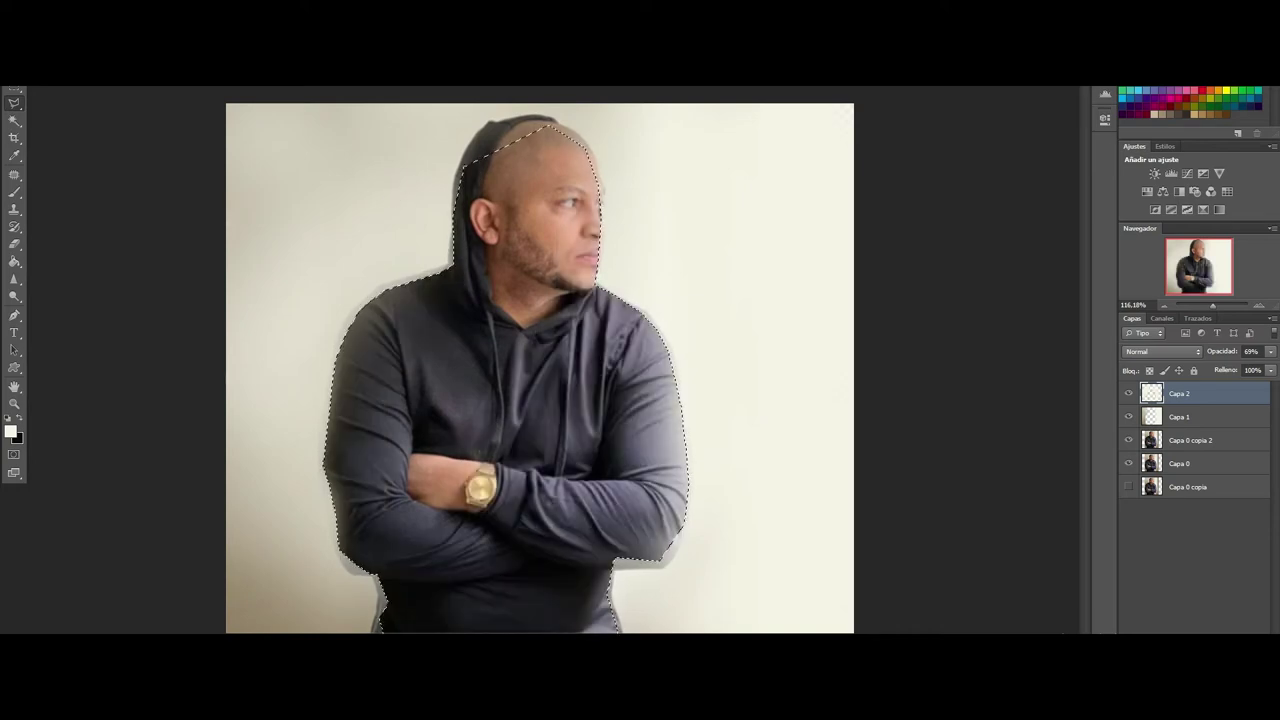
pyautogui.rightClick(14, 103)
pyautogui.click(60, 100)
pyautogui.hotkey('ctrl', 'd')
pyautogui.click(14, 243)
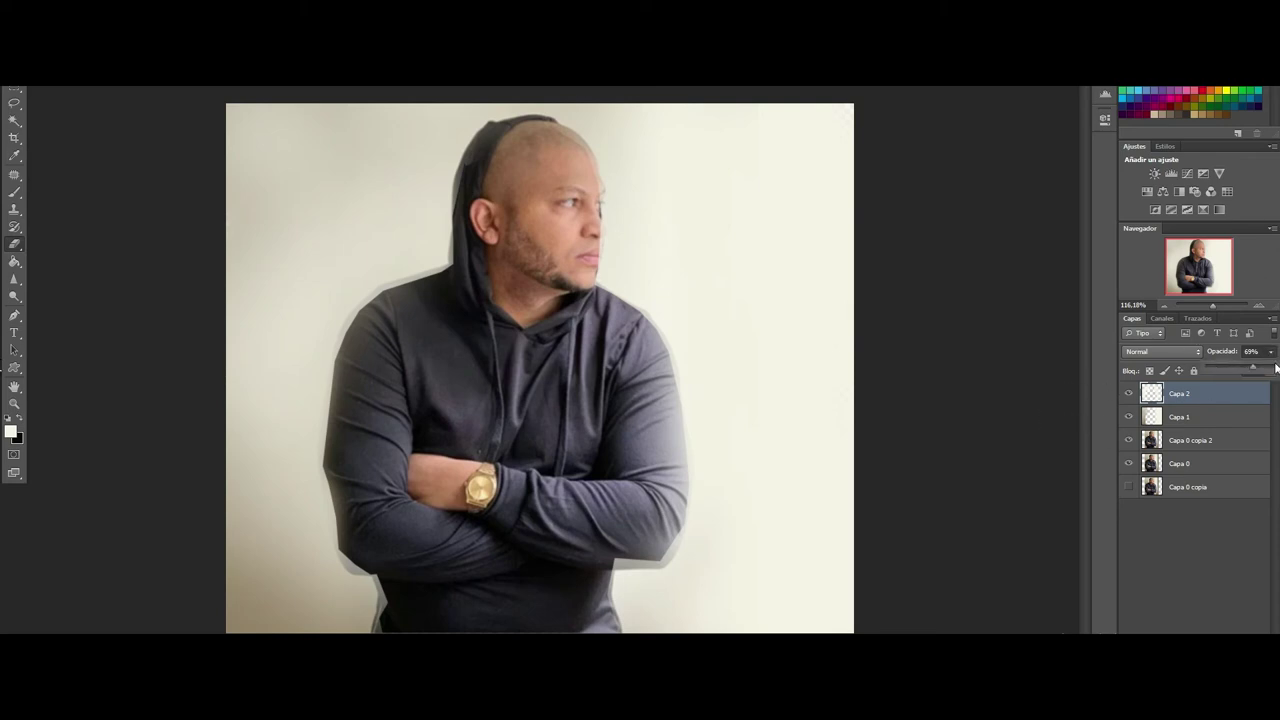
pyautogui.moveTo(1268, 356); pyautogui.dragTo(1277, 375)
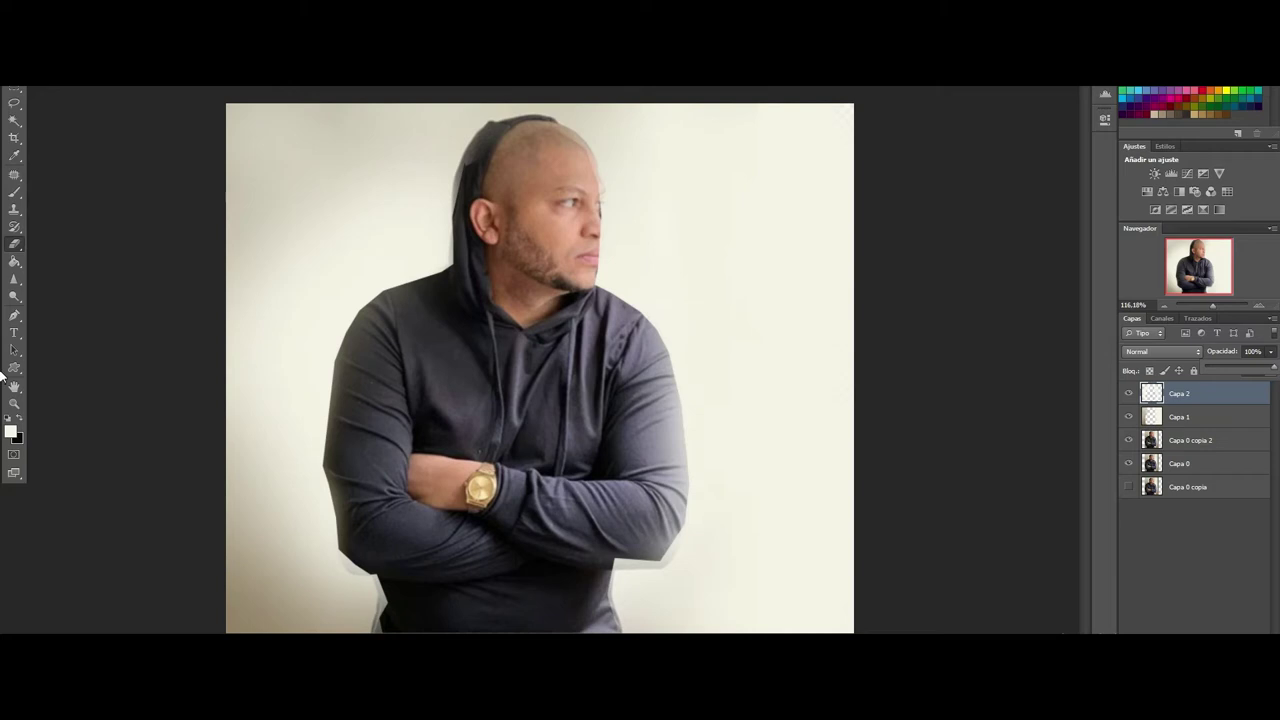
# Step: Toggle Capa 2's visibility repeatedly to compare, leaving the halo layer visible
pyautogui.click(1129, 394)
pyautogui.click(1129, 394)
pyautogui.click(1129, 394)
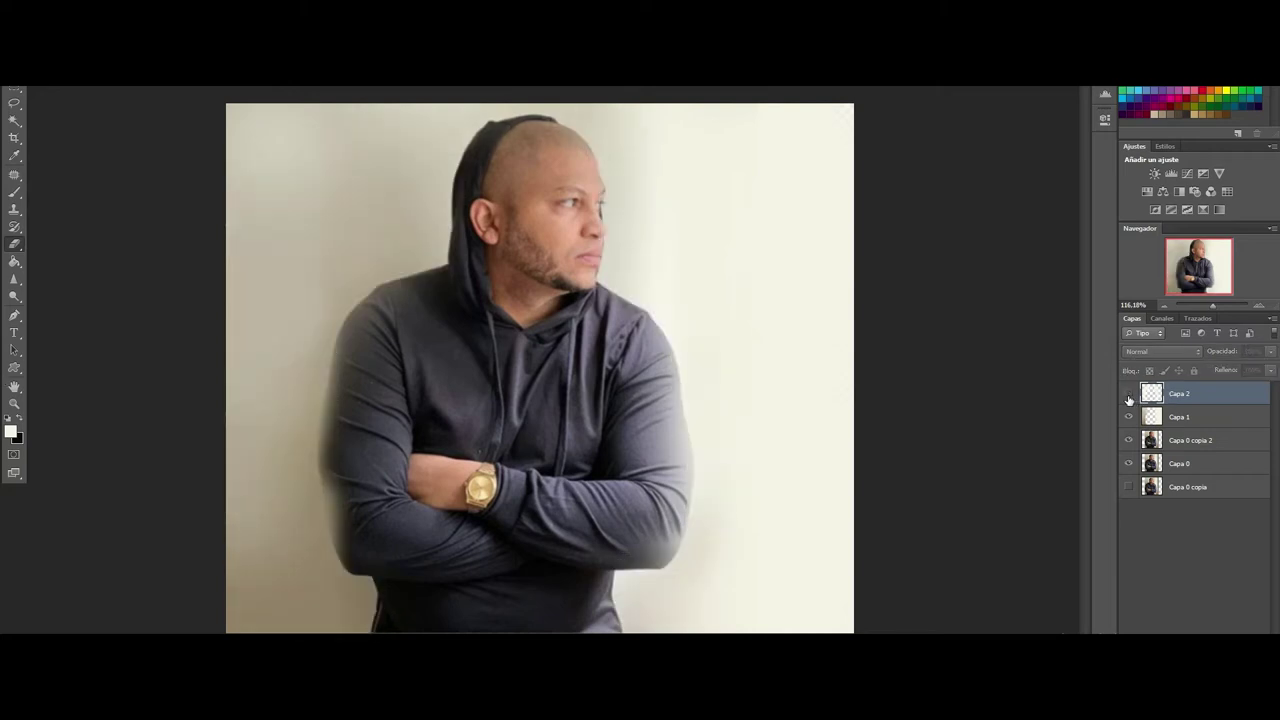
pyautogui.click(1129, 394)
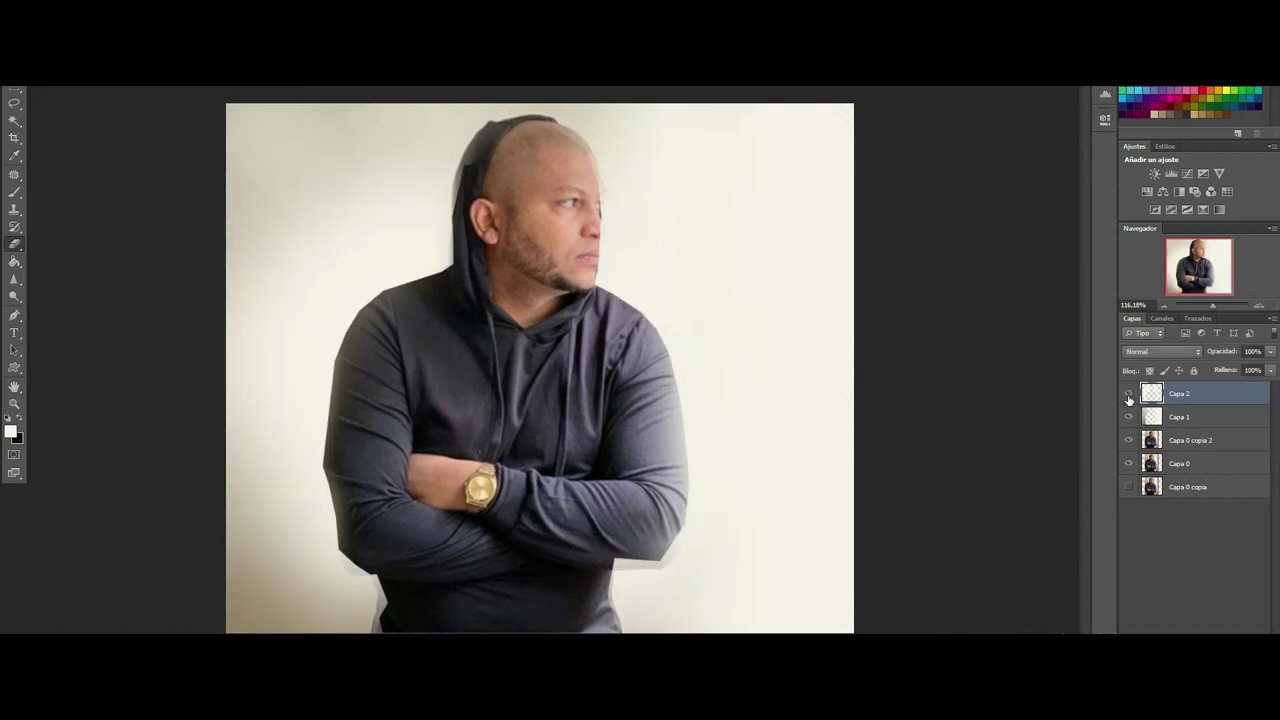
pyautogui.click(1129, 394)
pyautogui.click(1129, 394)
pyautogui.click(1129, 394)
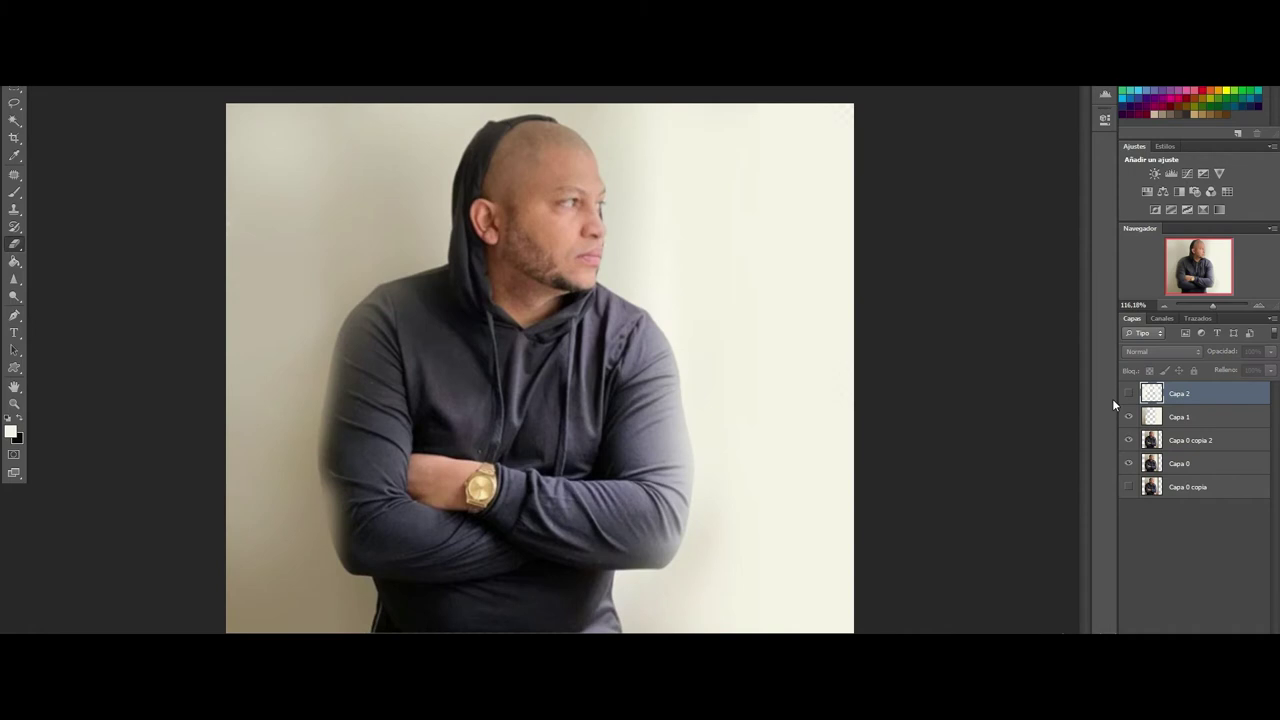
pyautogui.click(1129, 394)
# Step: Lower Capa 2's opacity to 51% and zoom in close on the face
pyautogui.click(1270, 352)
pyautogui.moveTo(1268, 371); pyautogui.dragTo(1236, 364)
pyautogui.moveTo(1212, 305); pyautogui.dragTo(1224, 303)
pyautogui.moveTo(1206, 260); pyautogui.dragTo(1202, 242)
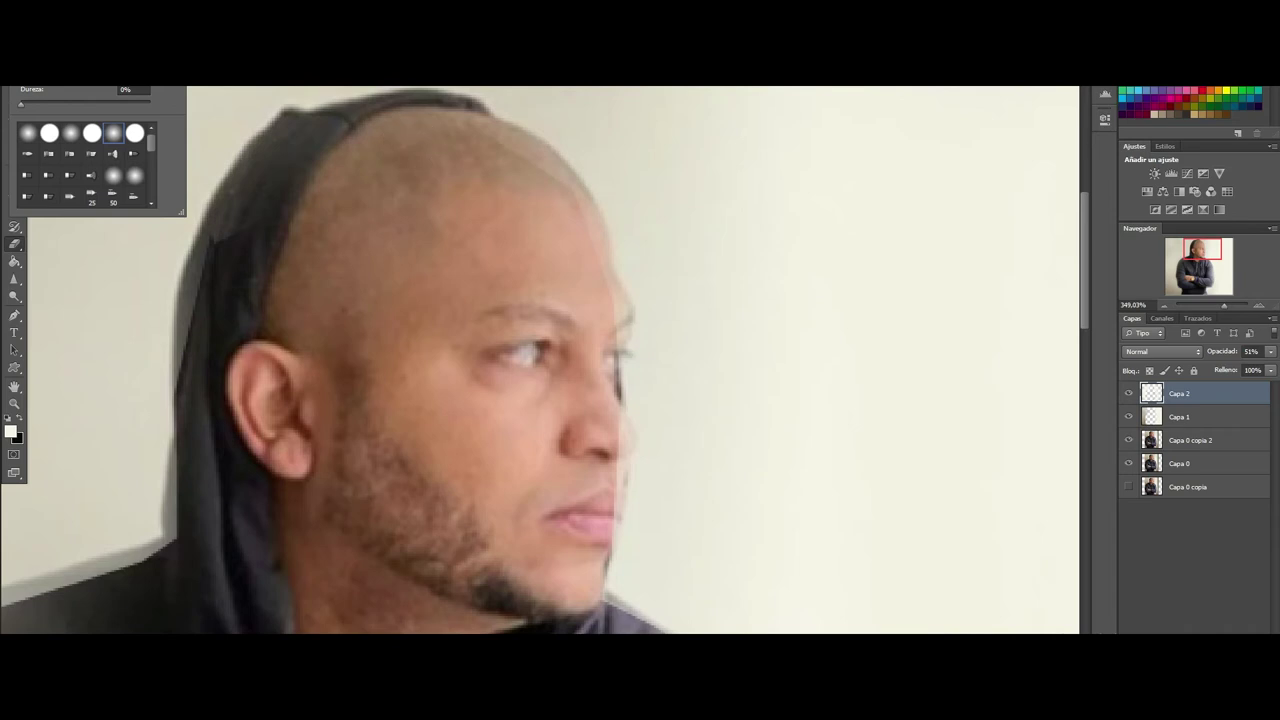
# Step: Darken the lighter grey patch on the hood edge with a soft 0%-hardness brush
pyautogui.press('Escape')
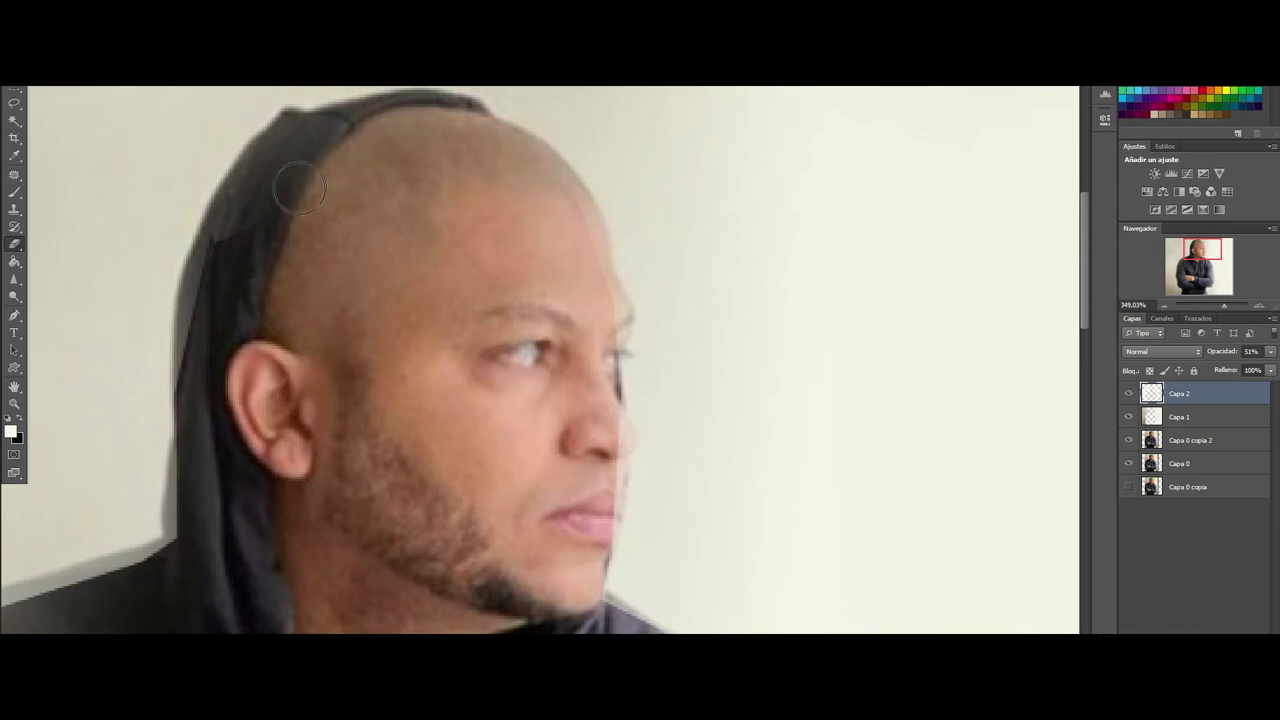
pyautogui.moveTo(275, 185); pyautogui.dragTo(229, 300)
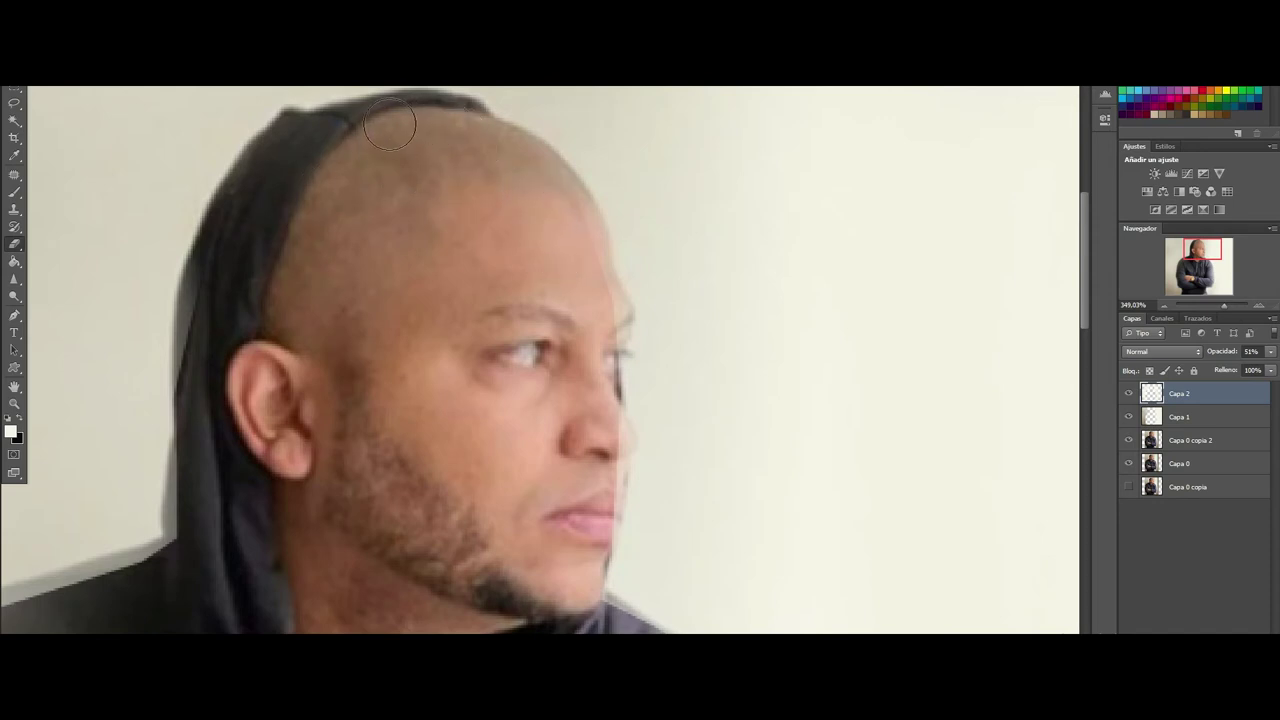
pyautogui.click(30, 75)
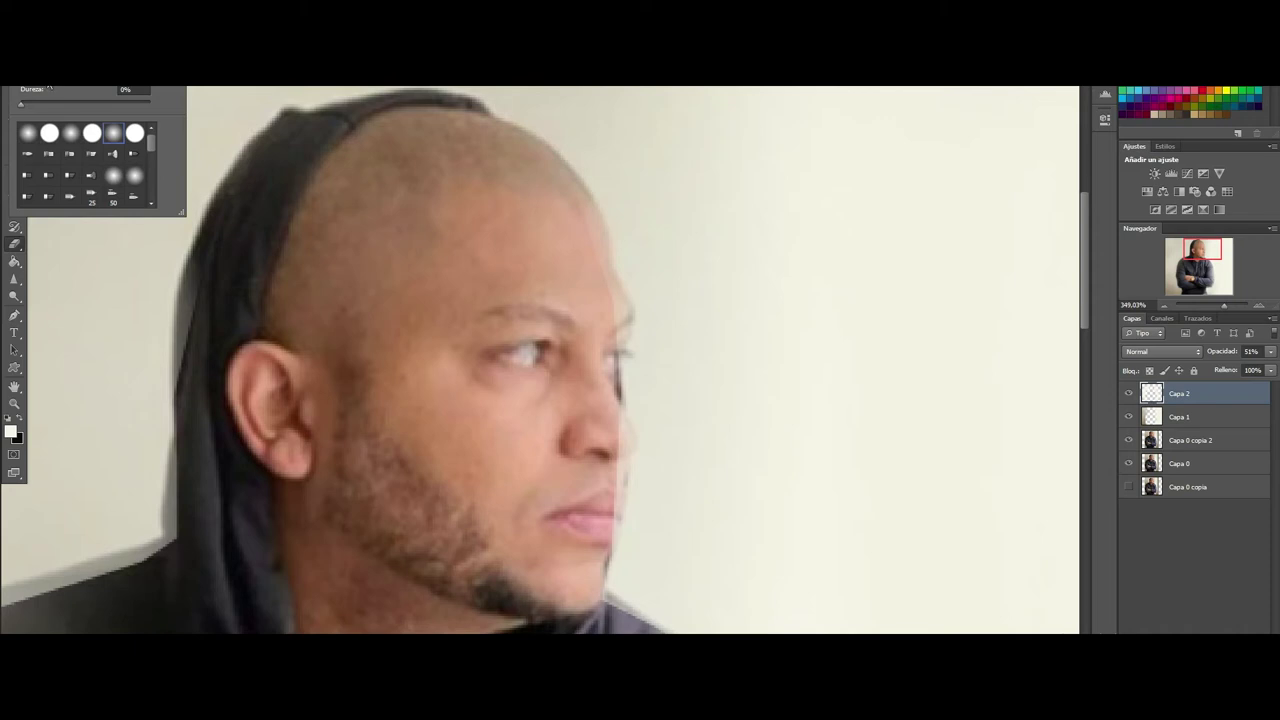
pyautogui.click(570, 208)
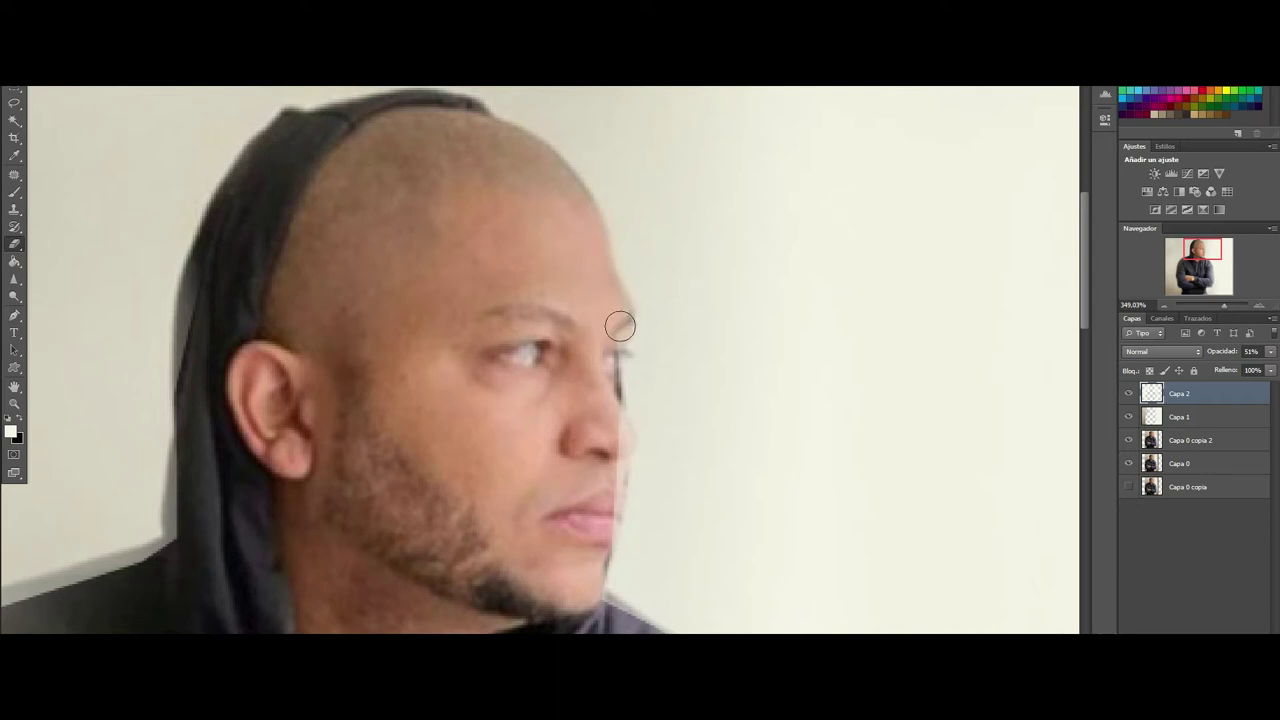
# Step: Paint hoodie colour over the grey strip under the sleeve and below its corner
pyautogui.scroll(-3, 608, 450)
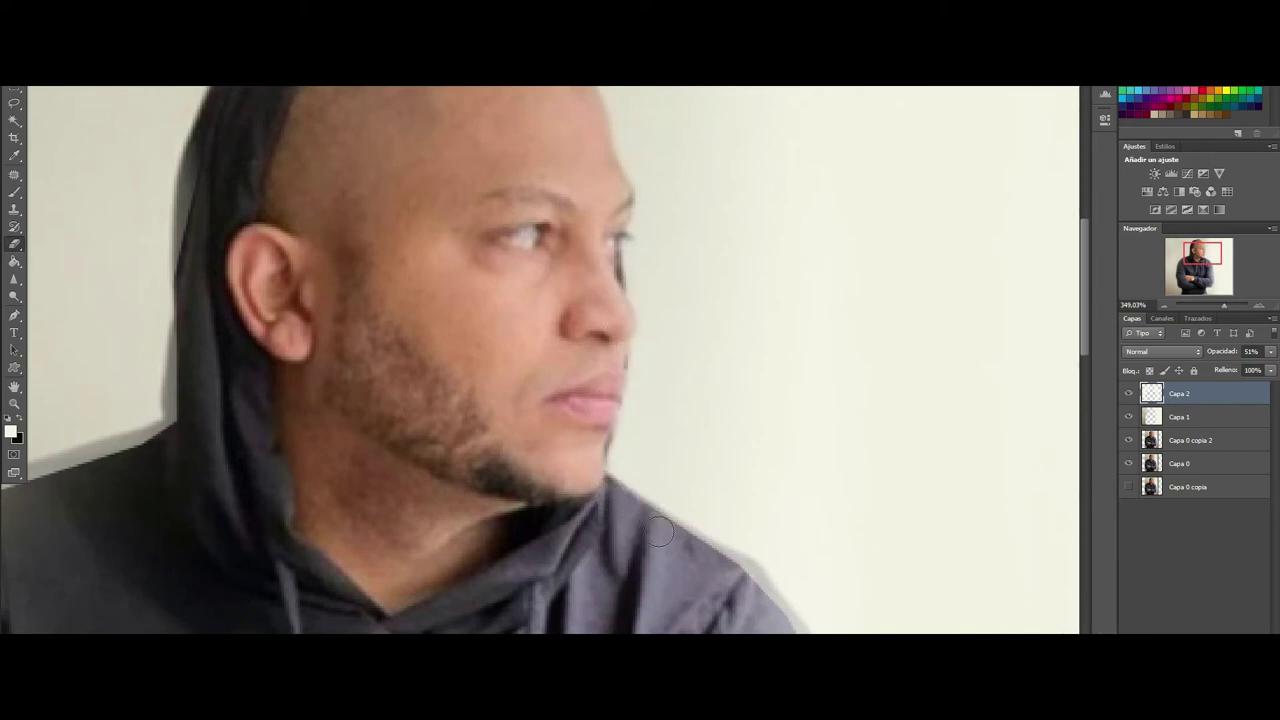
pyautogui.scroll(-3, 757, 512)
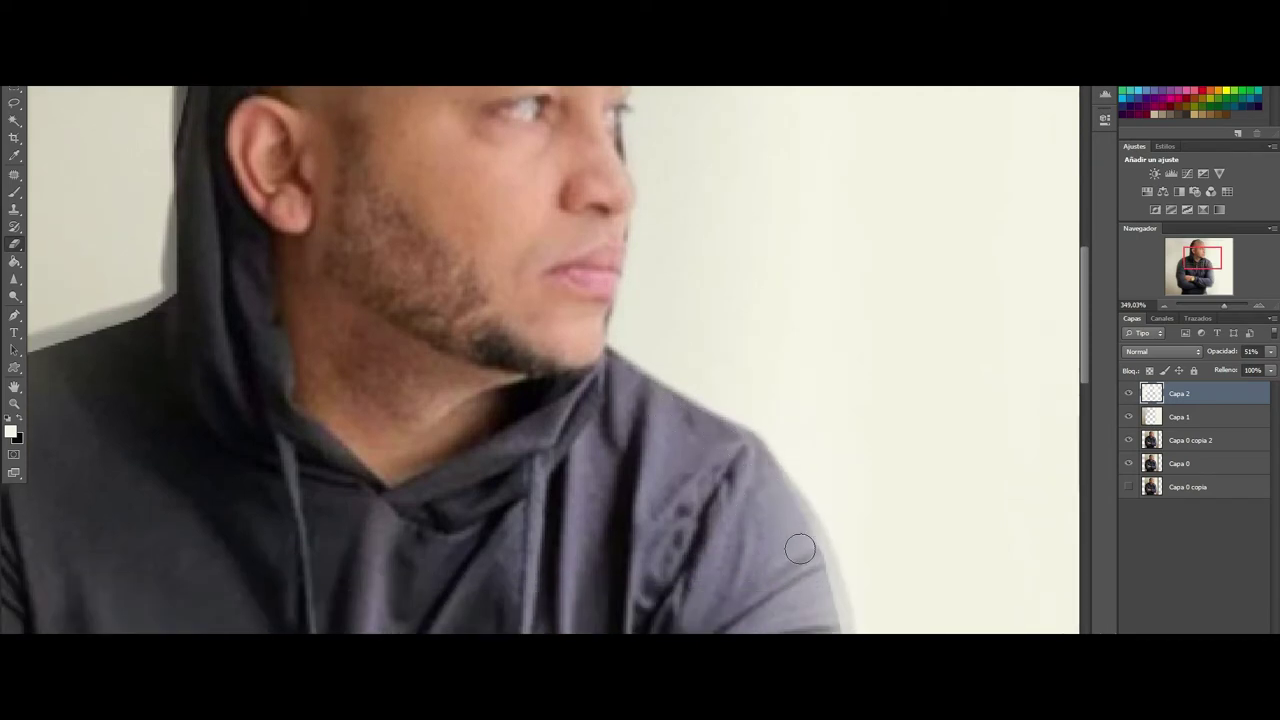
pyautogui.scroll(-3, 769, 490)
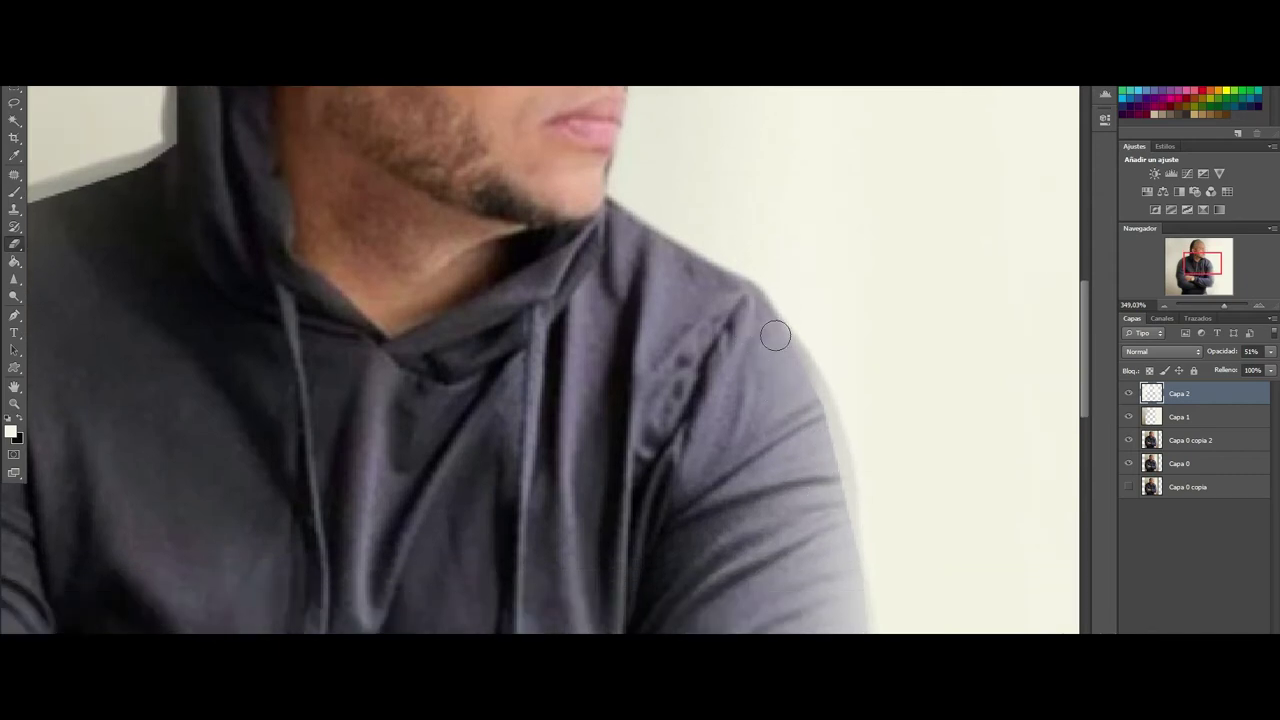
pyautogui.scroll(-2, 840, 445)
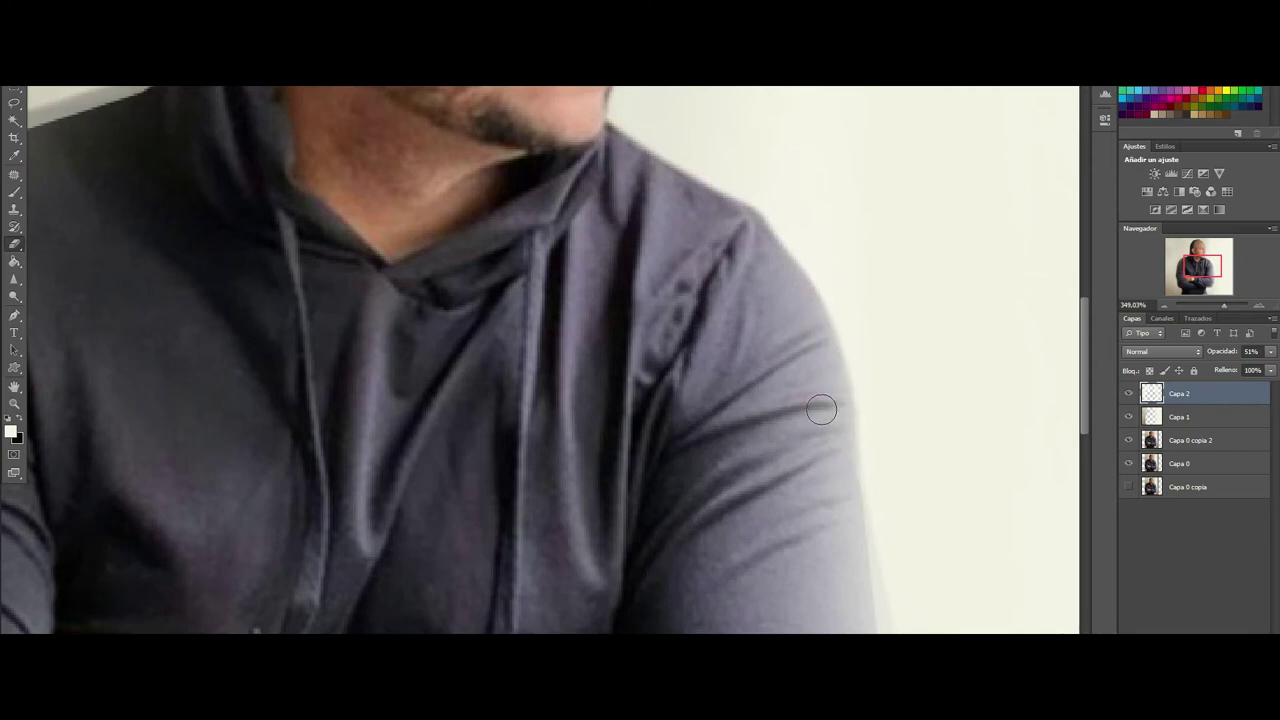
pyautogui.scroll(-1, 825, 370)
pyautogui.scroll(-3, 839, 417)
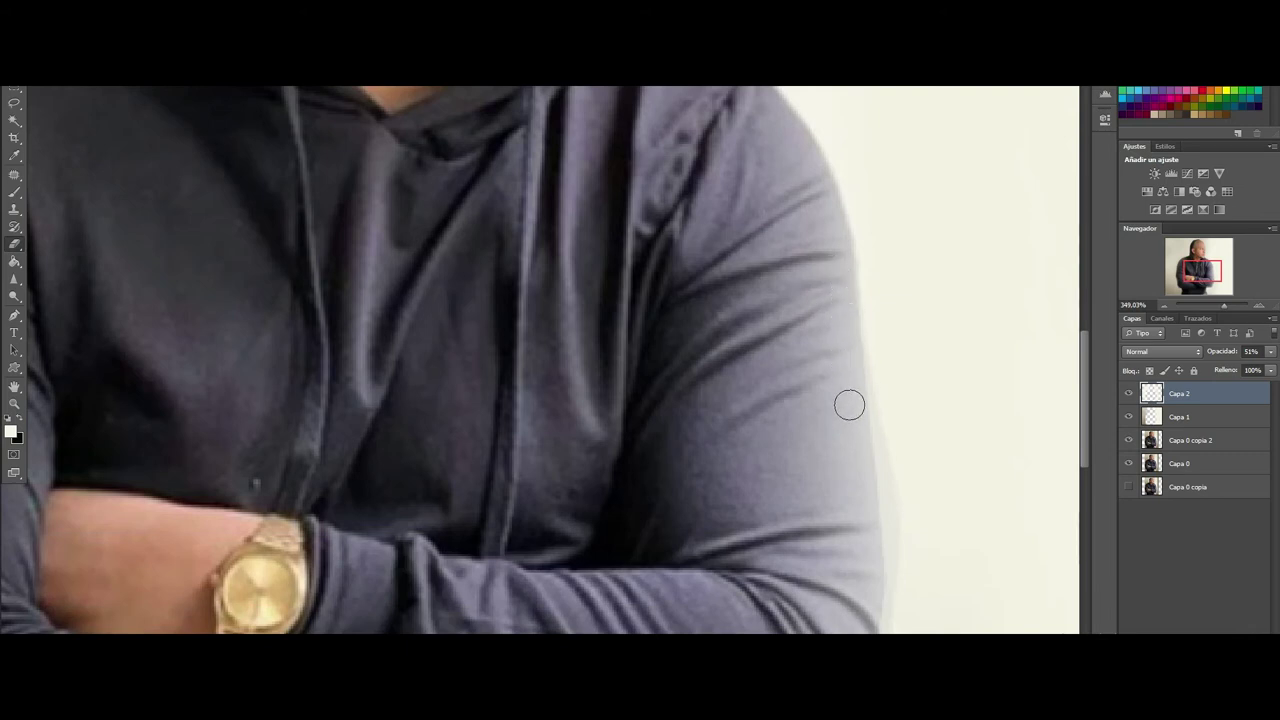
pyautogui.scroll(-2, 851, 508)
pyautogui.scroll(-2, 845, 340)
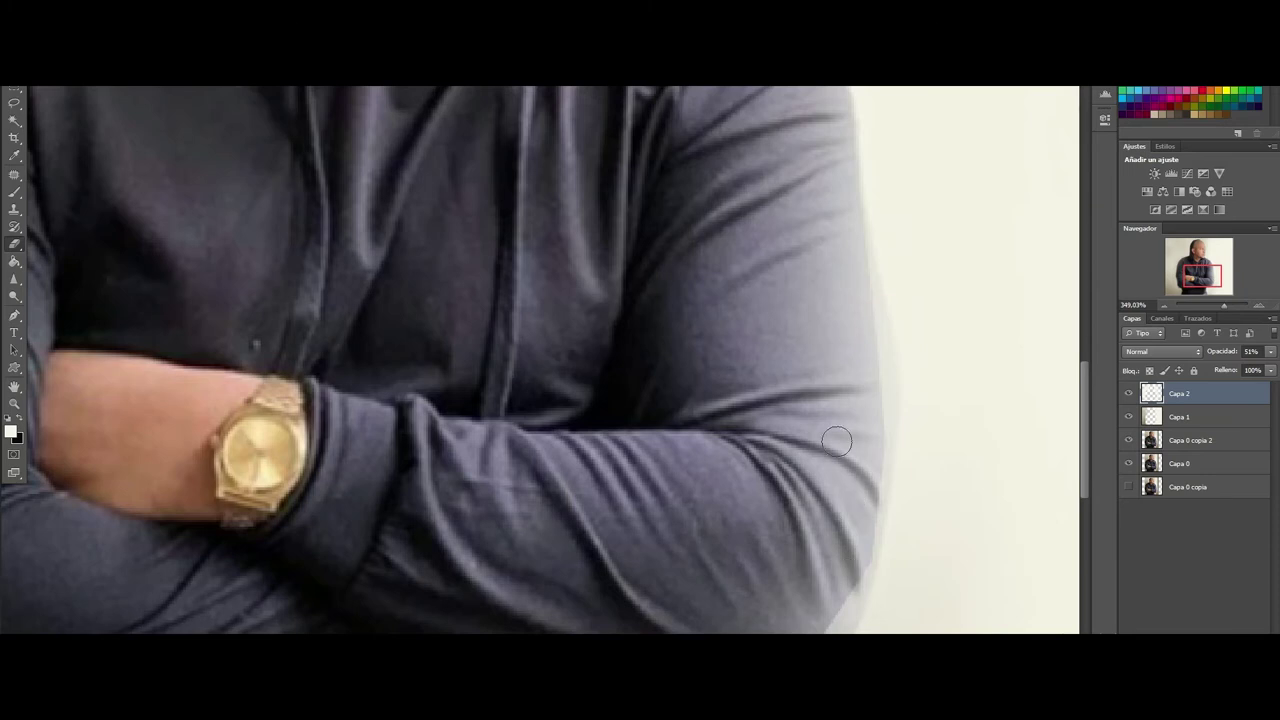
pyautogui.scroll(2, 845, 330)
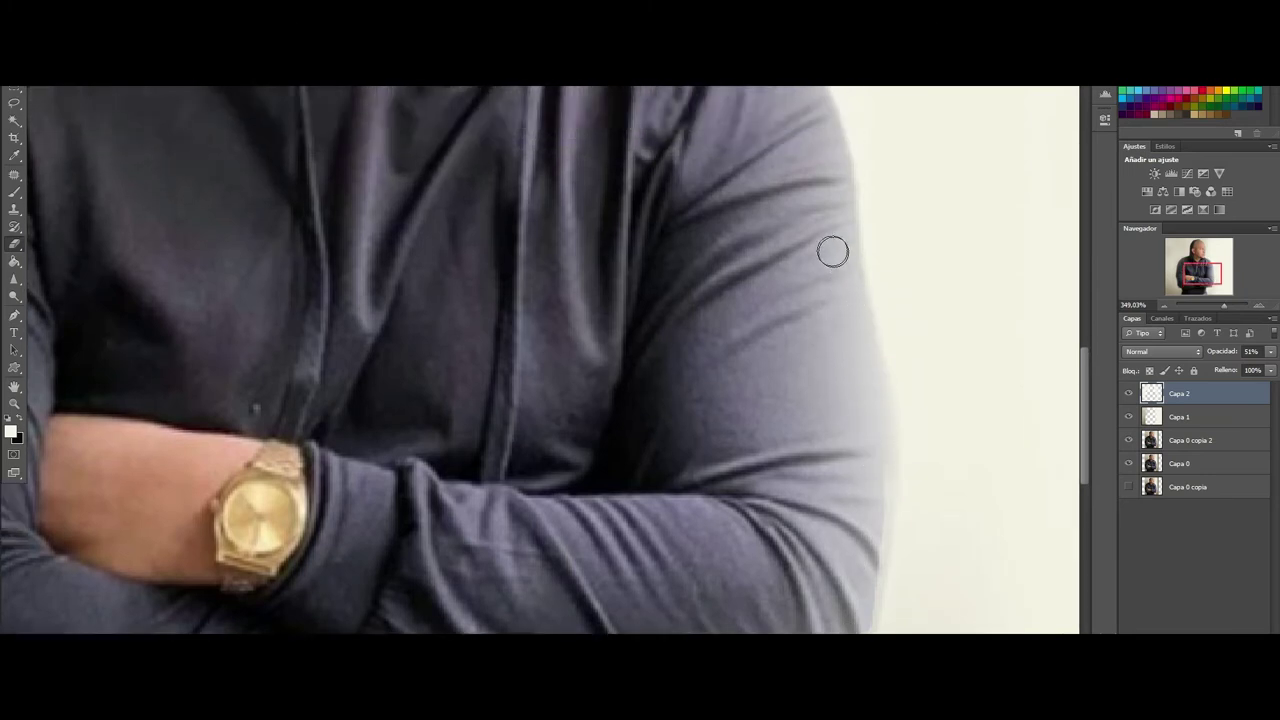
pyautogui.scroll(-2, 833, 251)
pyautogui.scroll(-2, 831, 340)
pyautogui.scroll(-1, 879, 296)
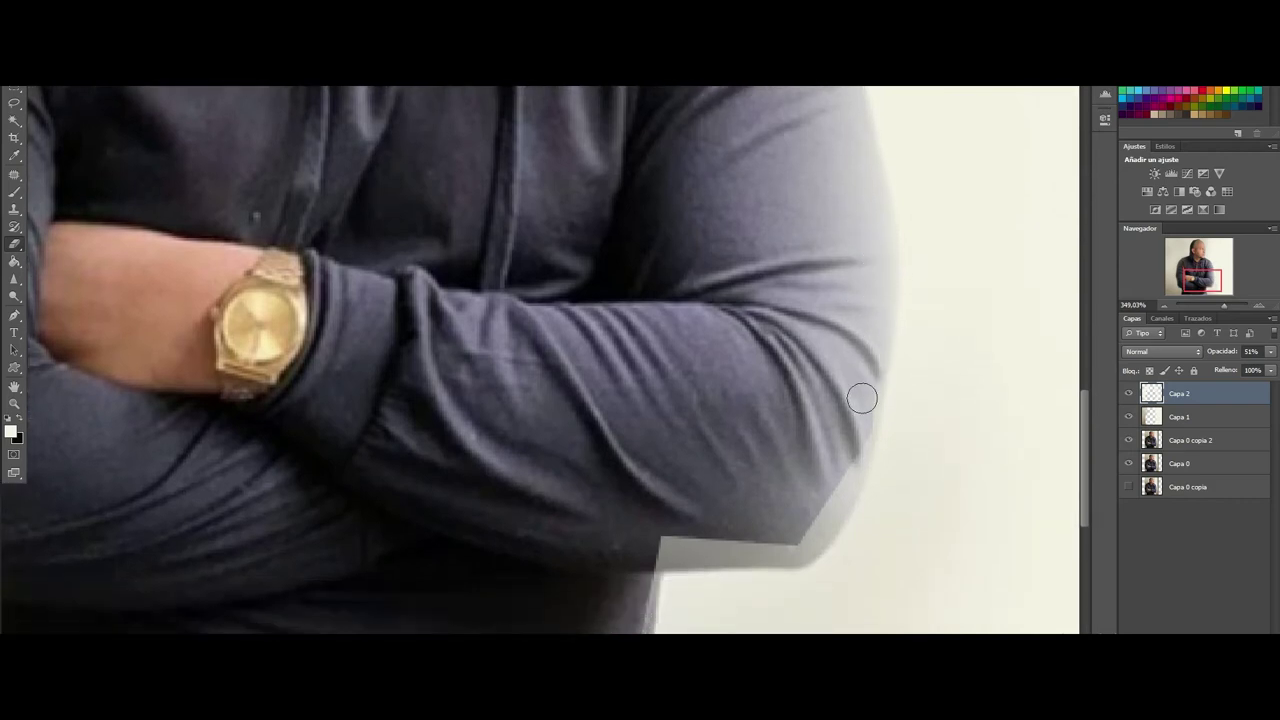
pyautogui.scroll(-1, 860, 330)
pyautogui.scroll(-1, 870, 240)
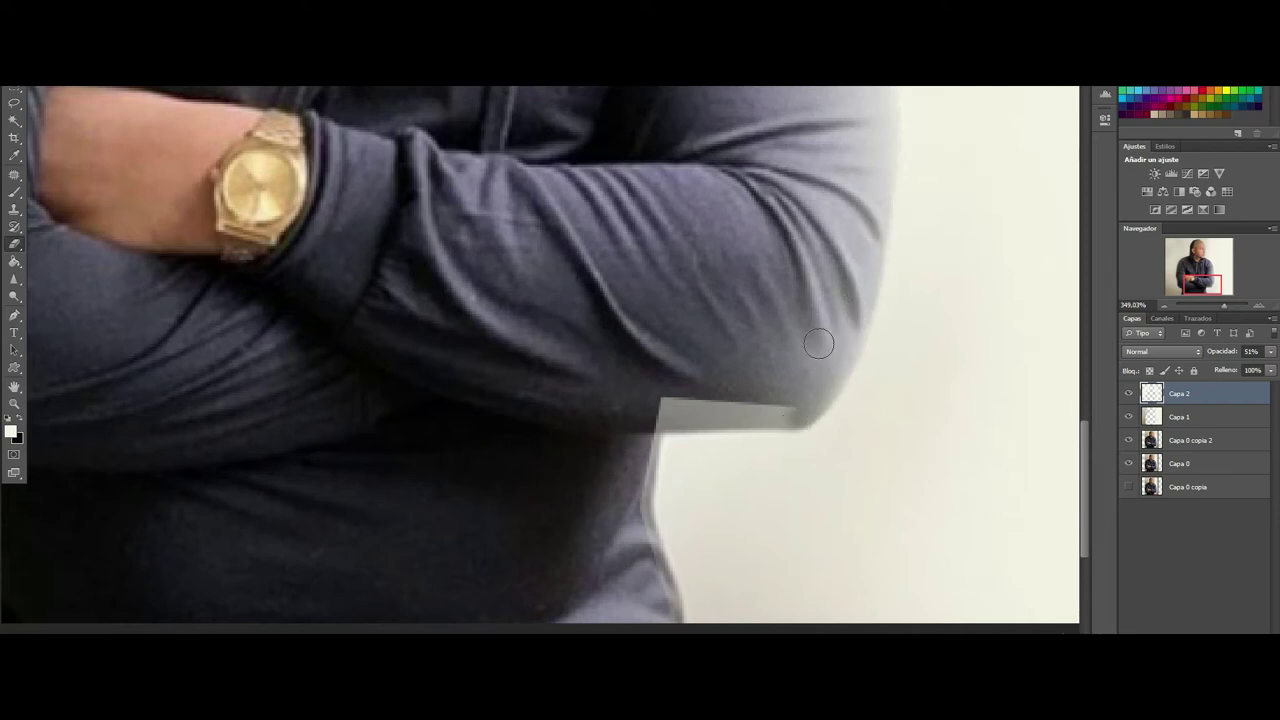
pyautogui.scroll(-1, 828, 303)
pyautogui.scroll(-1, 828, 303)
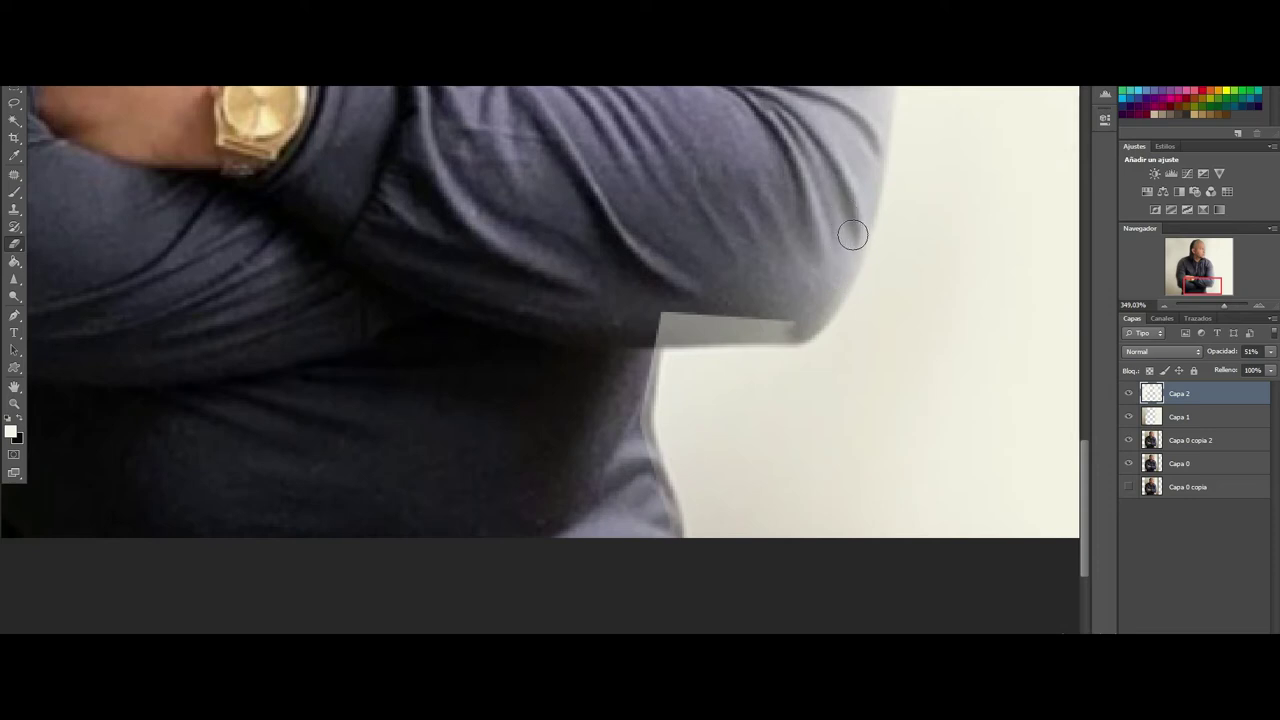
pyautogui.moveTo(805, 325); pyautogui.dragTo(713, 318)
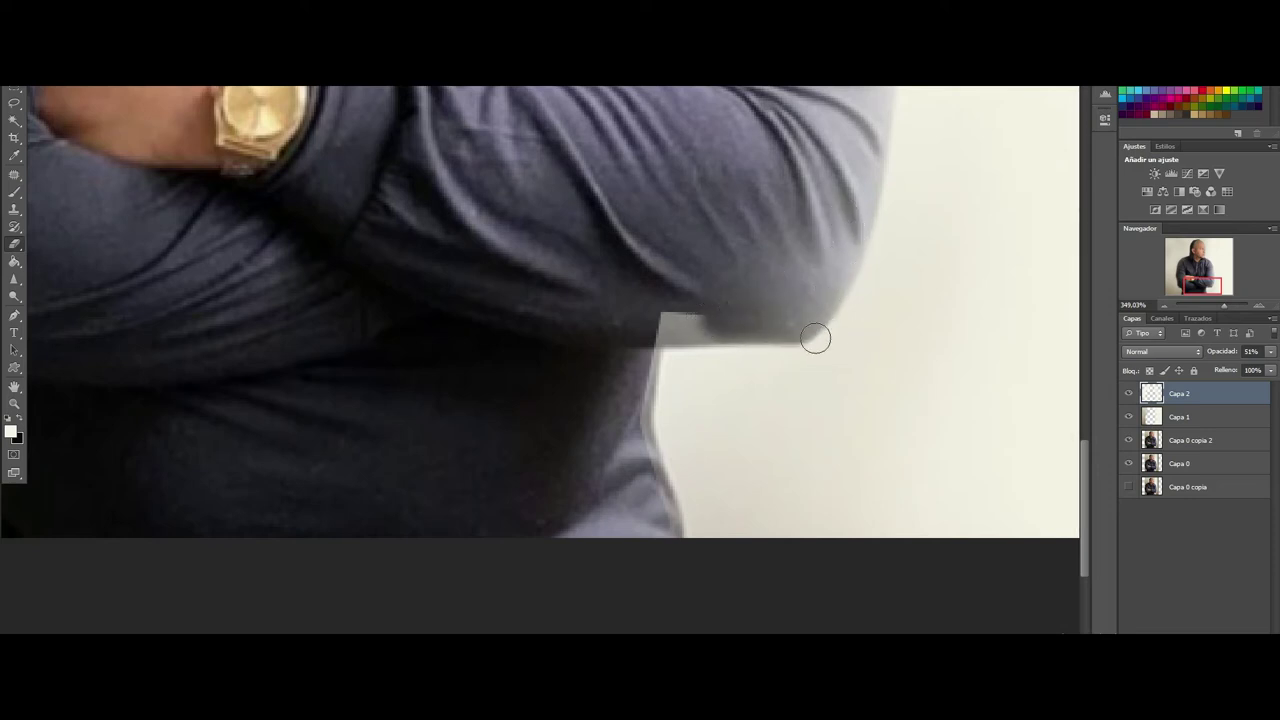
pyautogui.moveTo(749, 329)
pyautogui.mouseDown()
pyautogui.moveTo(700, 326)
pyautogui.moveTo(556, 359)
pyautogui.mouseUp()
pyautogui.moveTo(758, 327); pyautogui.dragTo(630, 329)
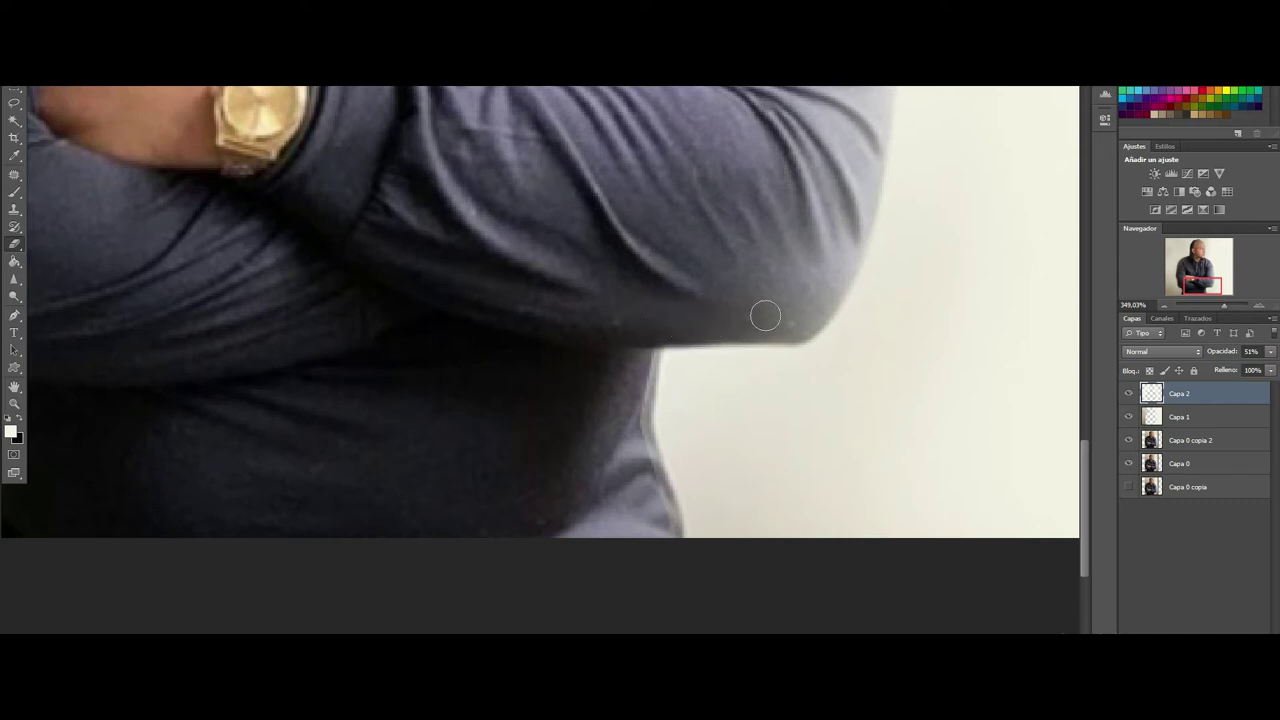
pyautogui.moveTo(651, 326)
pyautogui.mouseDown()
pyautogui.moveTo(636, 418)
pyautogui.moveTo(661, 512)
pyautogui.mouseUp()
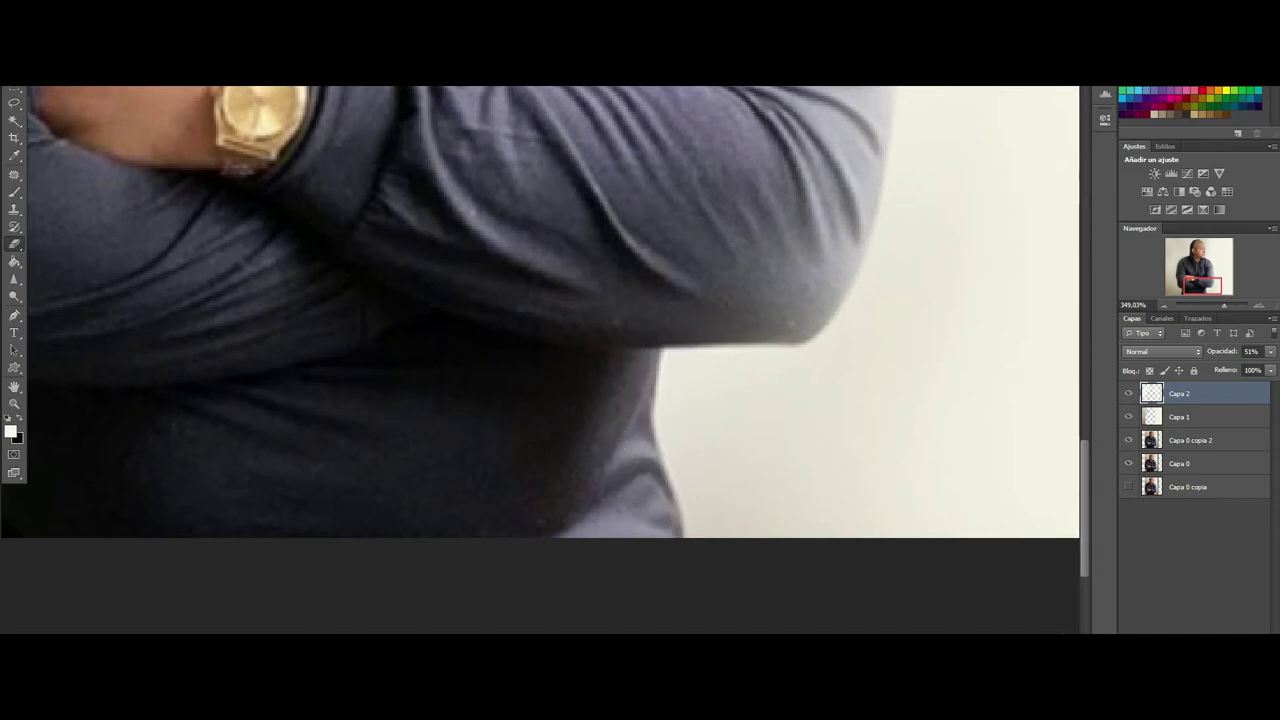
# Step: Darken the grey strips along the body's left edge and the arm's edge up to the elbow
pyautogui.hscroll(-5, 540, 312)
pyautogui.hscroll(-5, 540, 312)
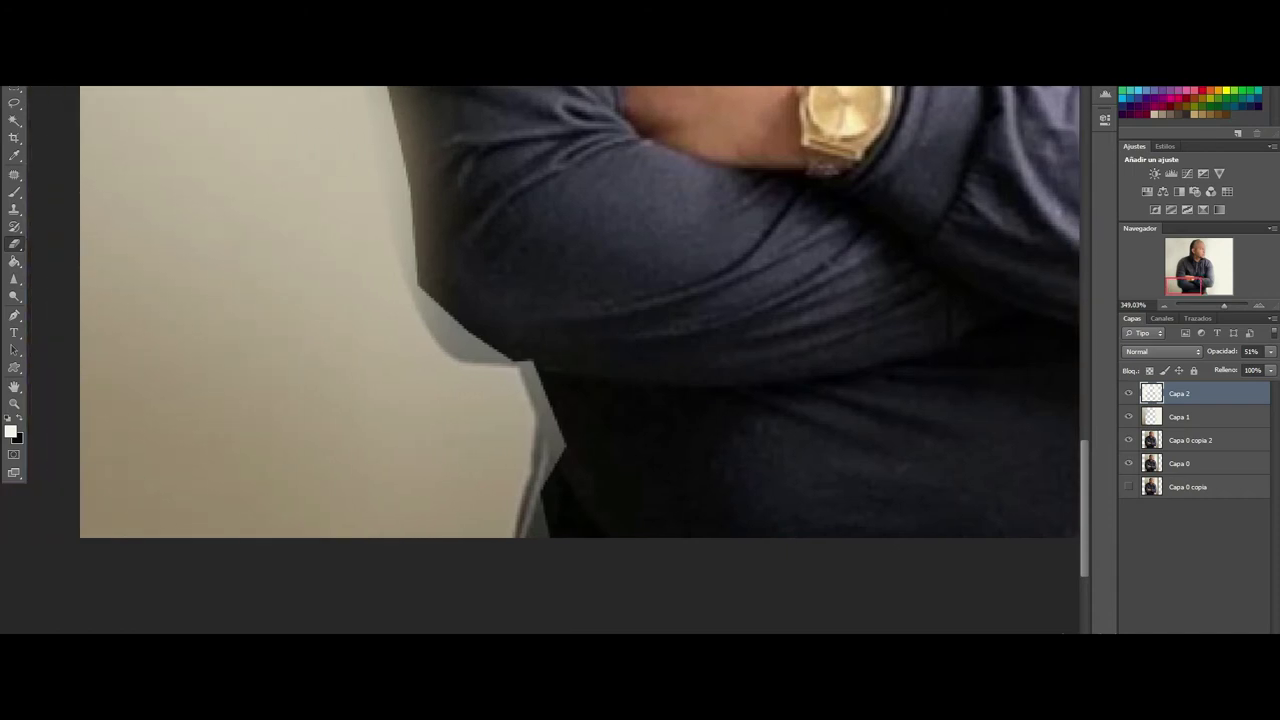
pyautogui.moveTo(528, 353)
pyautogui.mouseDown()
pyautogui.moveTo(560, 434)
pyautogui.moveTo(544, 548)
pyautogui.moveTo(544, 387)
pyautogui.moveTo(523, 351)
pyautogui.moveTo(450, 331)
pyautogui.mouseUp()
pyautogui.scroll(1, 447, 342)
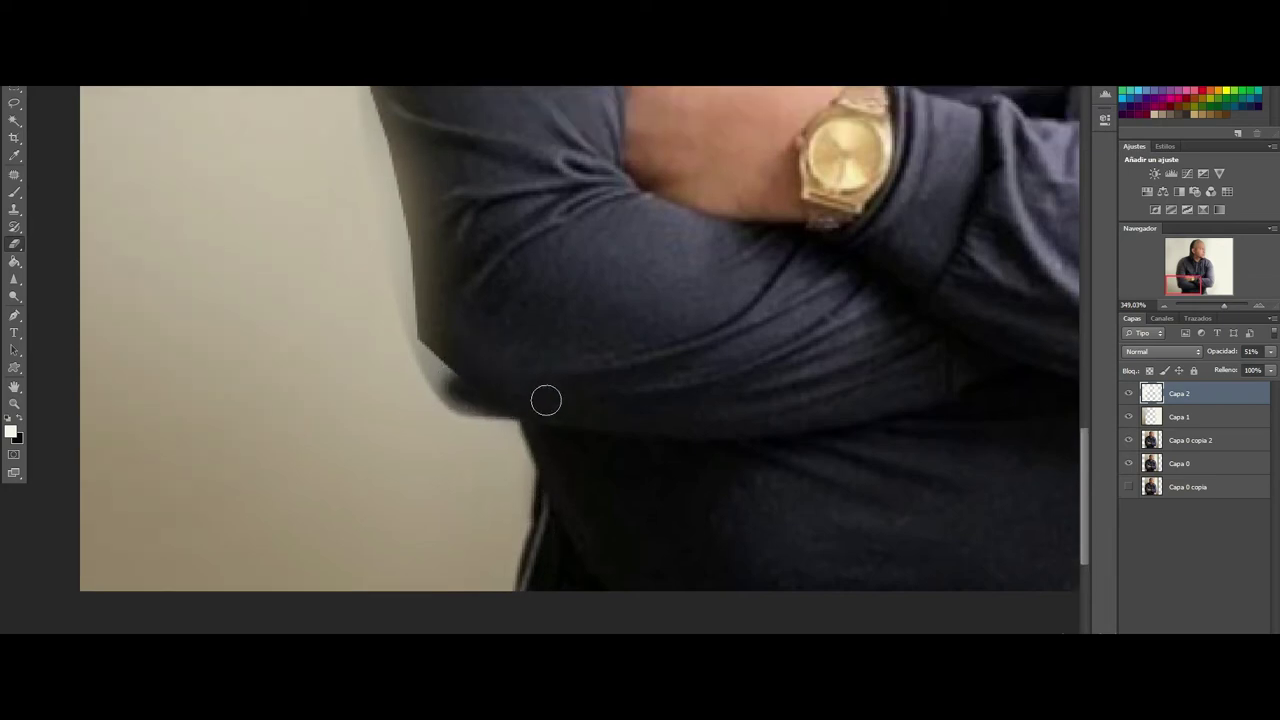
pyautogui.moveTo(509, 401)
pyautogui.mouseDown()
pyautogui.moveTo(443, 386)
pyautogui.moveTo(400, 235)
pyautogui.mouseUp()
pyautogui.scroll(1, 428, 277)
pyautogui.scroll(1, 433, 287)
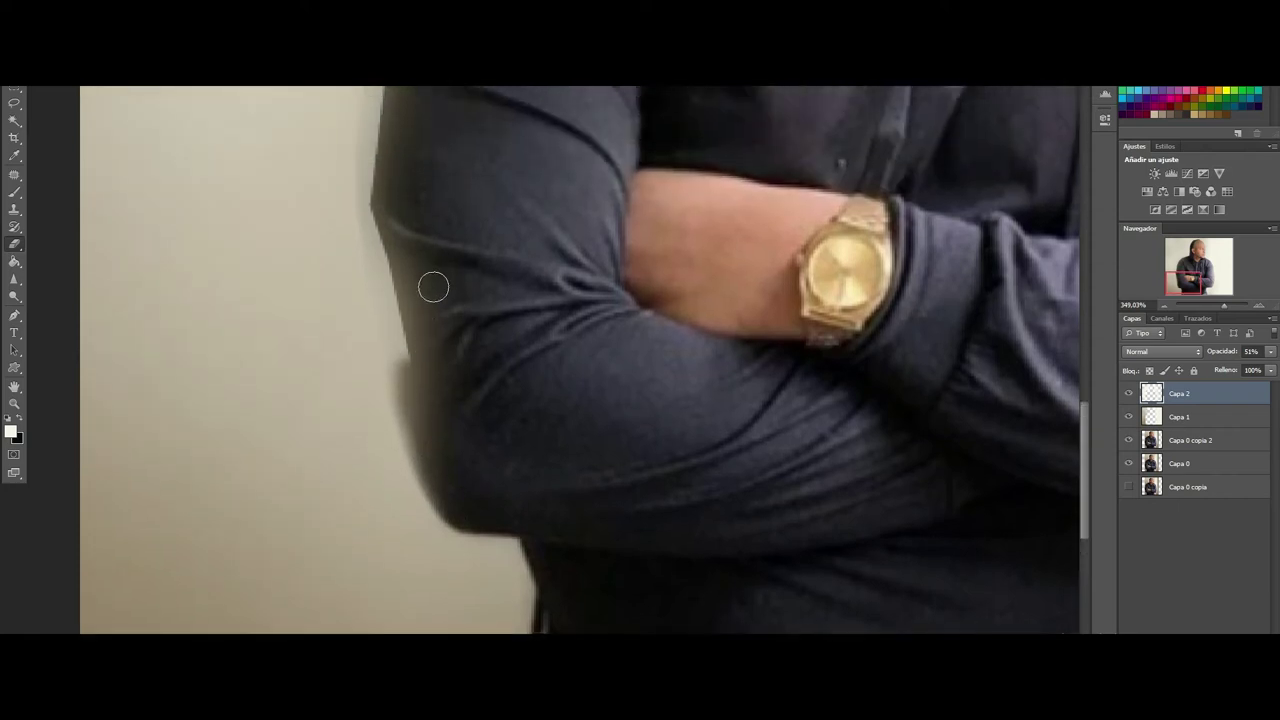
pyautogui.moveTo(410, 378)
pyautogui.mouseDown()
pyautogui.moveTo(380, 229)
pyautogui.moveTo(418, 377)
pyautogui.moveTo(409, 403)
pyautogui.moveTo(455, 499)
pyautogui.mouseUp()
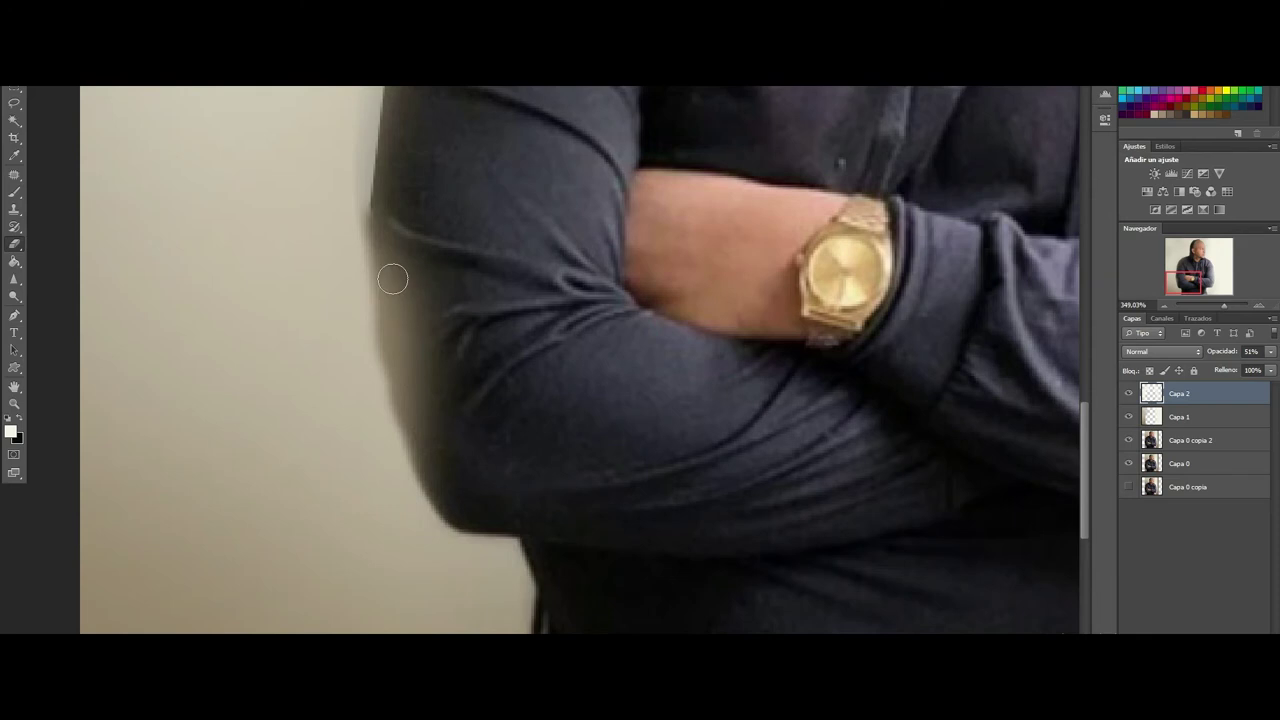
pyautogui.scroll(2, 393, 279)
pyautogui.scroll(3, 440, 268)
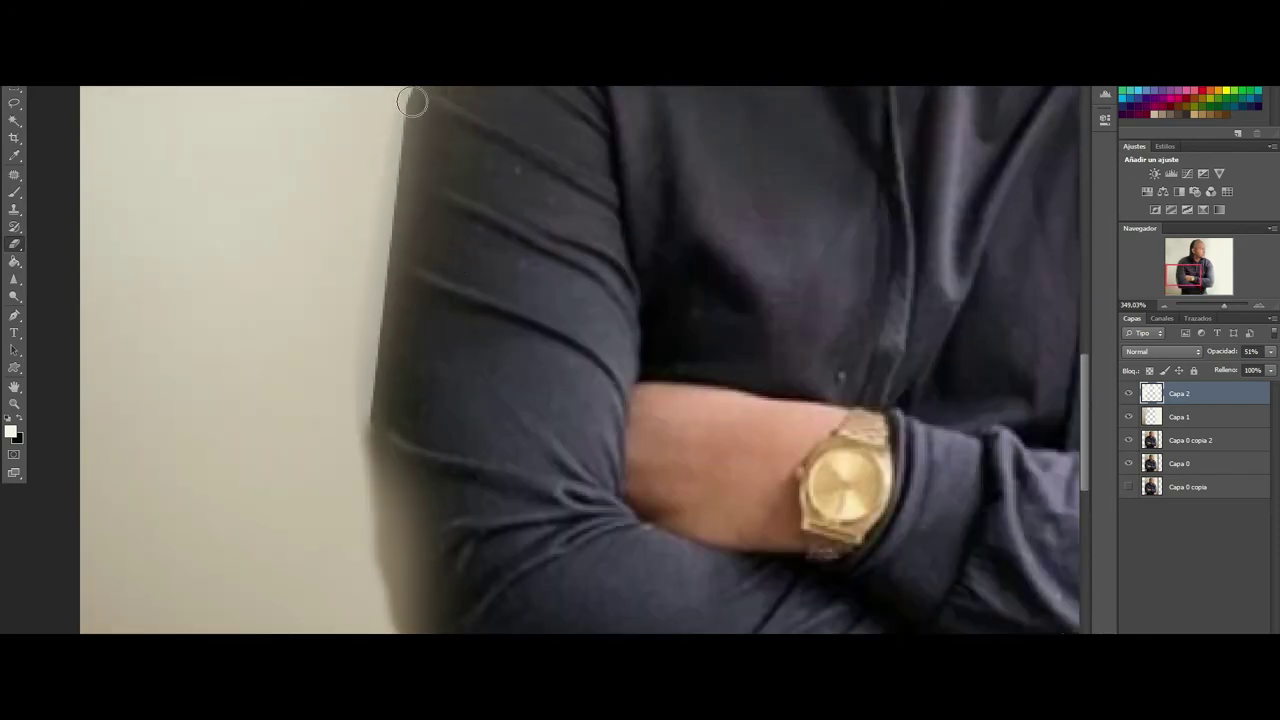
pyautogui.moveTo(415, 142)
pyautogui.mouseDown()
pyautogui.moveTo(394, 234)
pyautogui.moveTo(386, 443)
pyautogui.moveTo(374, 360)
pyautogui.moveTo(418, 213)
pyautogui.mouseUp()
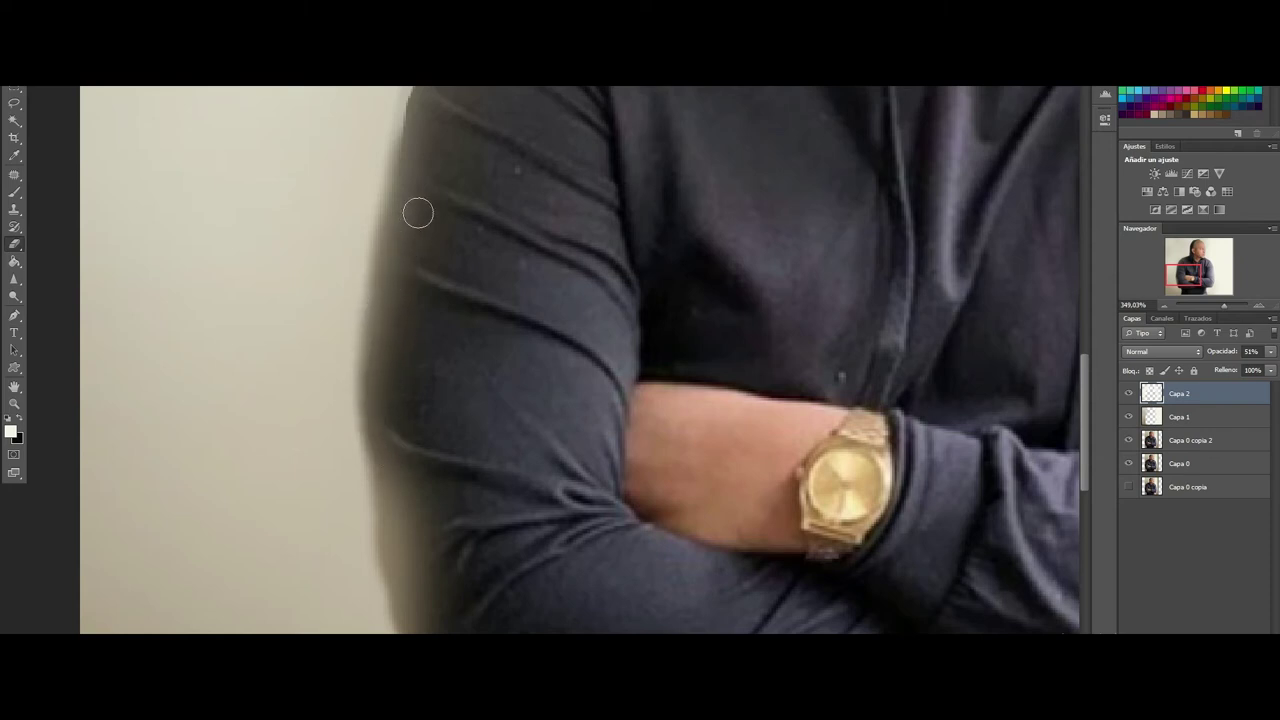
# Step: Darken the halo along the shoulder's outer edge
pyautogui.scroll(2, 479, 400)
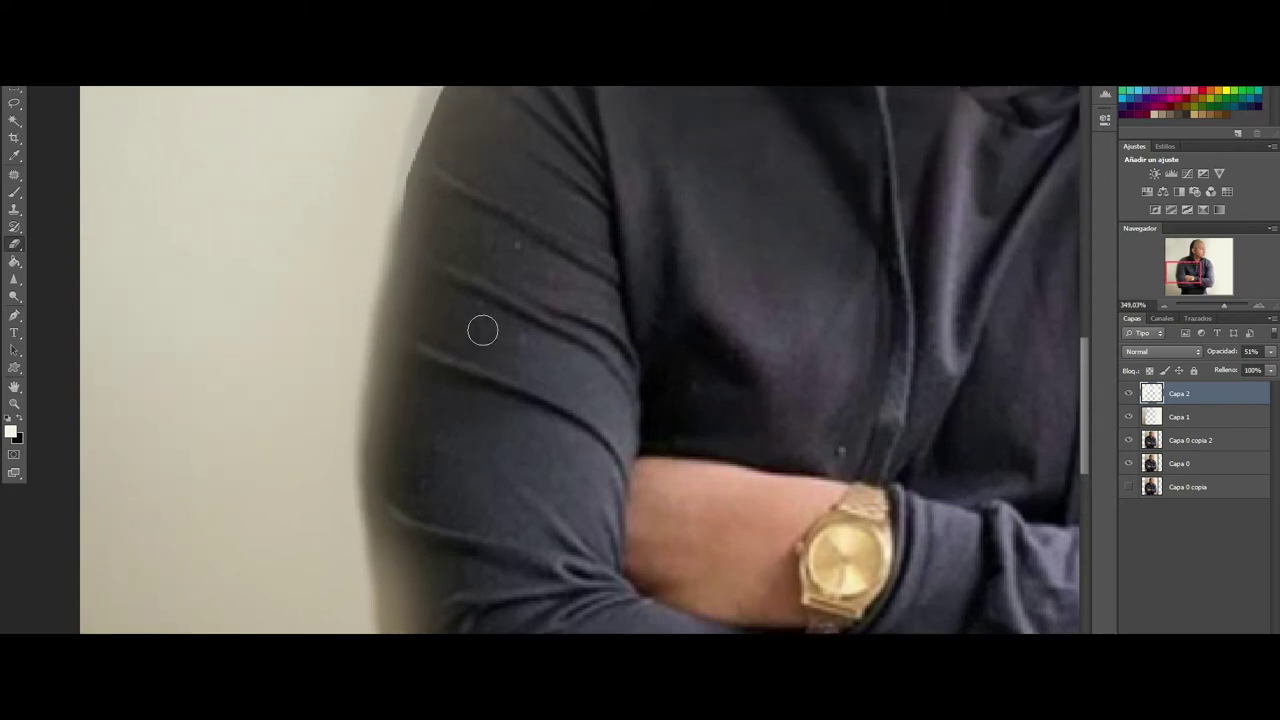
pyautogui.scroll(3, 475, 290)
pyautogui.scroll(2, 540, 210)
pyautogui.moveTo(705, 103)
pyautogui.mouseDown()
pyautogui.moveTo(551, 143)
pyautogui.moveTo(493, 199)
pyautogui.moveTo(437, 266)
pyautogui.moveTo(412, 450)
pyautogui.mouseUp()
# Step: Darken the halo along the upper arm's and shoulder's outer edges
pyautogui.moveTo(431, 322); pyautogui.dragTo(410, 413)
pyautogui.scroll(3, 537, 326)
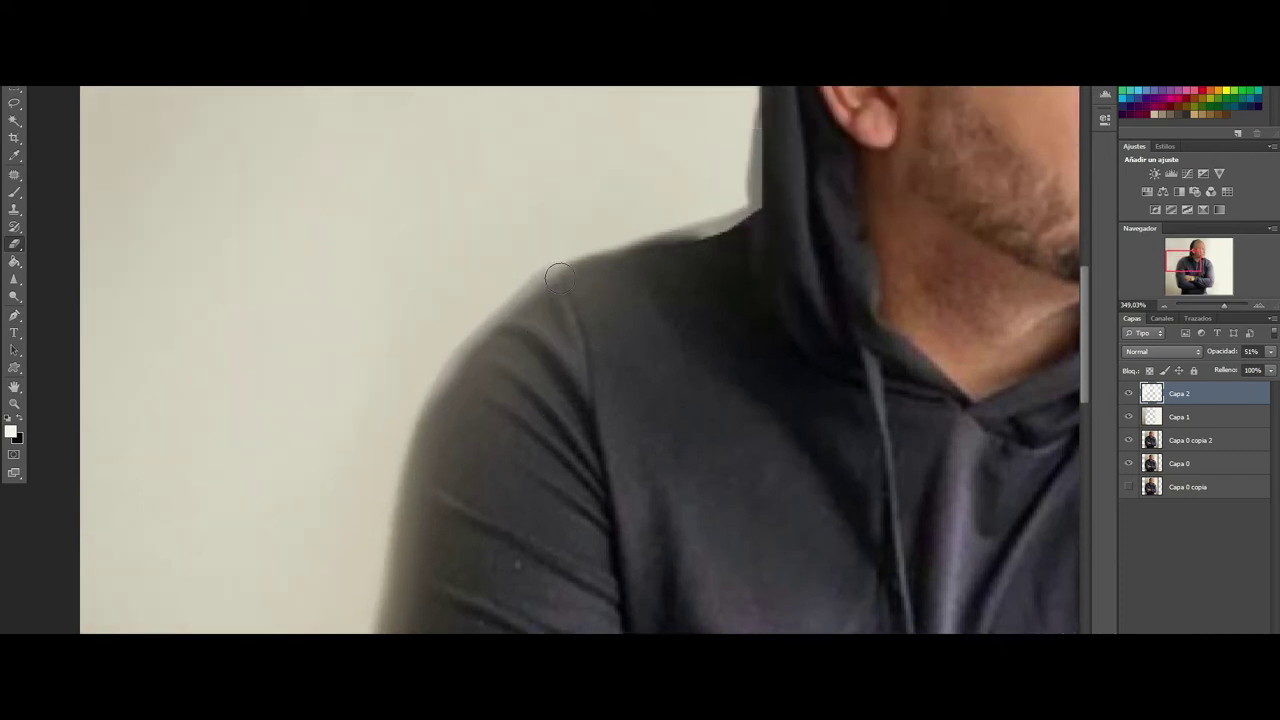
pyautogui.moveTo(590, 281)
pyautogui.mouseDown()
pyautogui.moveTo(520, 314)
pyautogui.moveTo(468, 387)
pyautogui.moveTo(471, 357)
pyautogui.moveTo(462, 386)
pyautogui.moveTo(511, 316)
pyautogui.mouseUp()
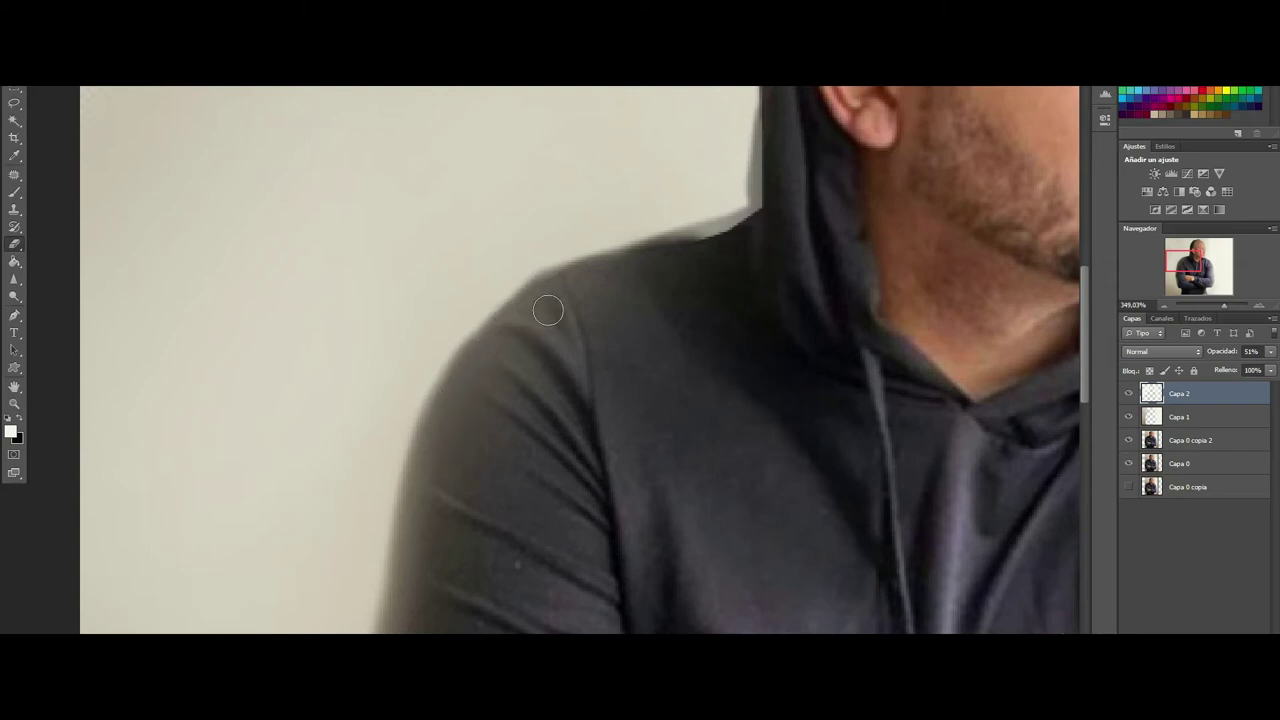
pyautogui.scroll(1, 650, 300)
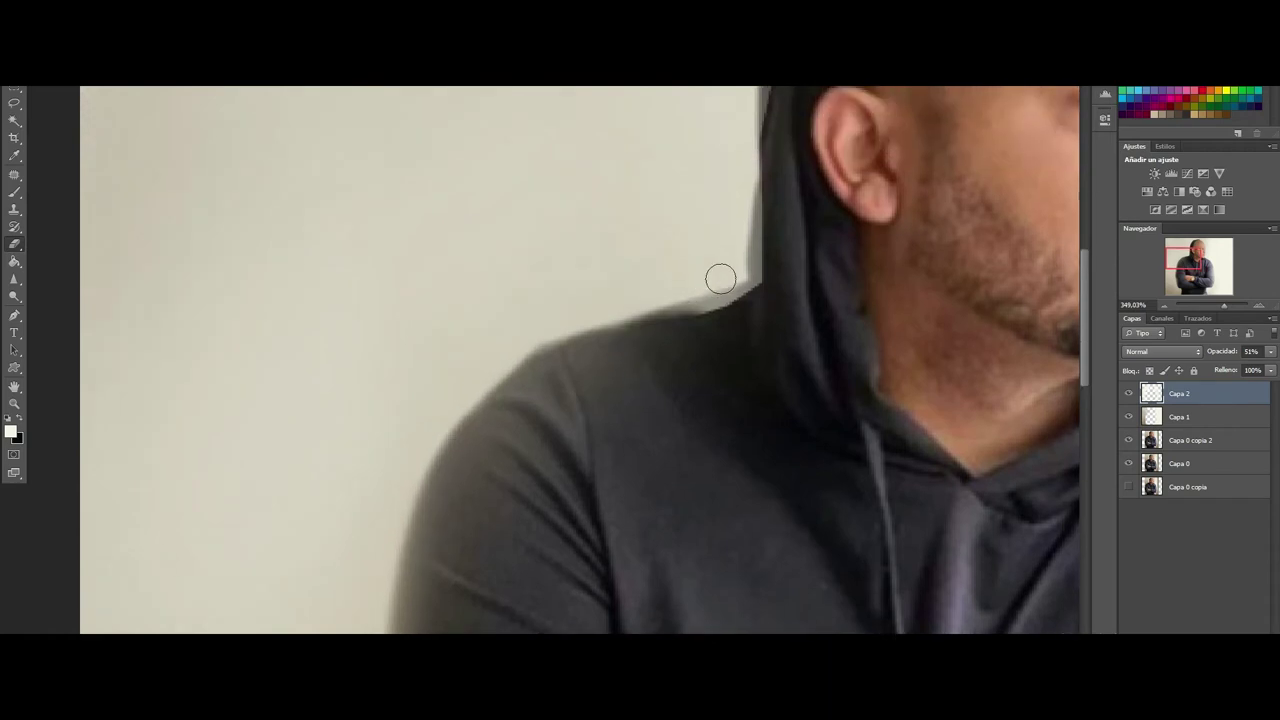
pyautogui.scroll(1, 750, 282)
# Step: Darken the light halo up the hood edge, then zoom out to the whole portrait
pyautogui.moveTo(772, 283)
pyautogui.mouseDown()
pyautogui.moveTo(766, 354)
pyautogui.moveTo(659, 416)
pyautogui.moveTo(736, 389)
pyautogui.mouseUp()
pyautogui.scroll(1, 848, 313)
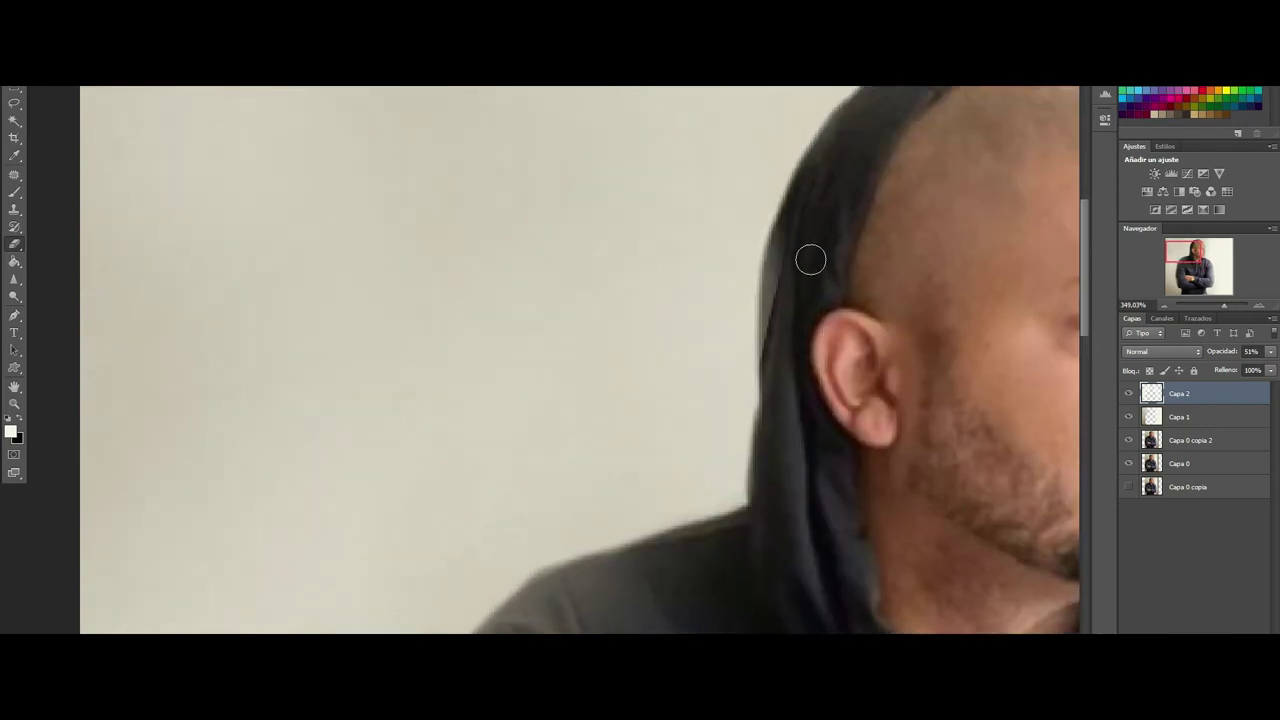
pyautogui.moveTo(788, 240)
pyautogui.mouseDown()
pyautogui.moveTo(771, 286)
pyautogui.moveTo(774, 354)
pyautogui.mouseUp()
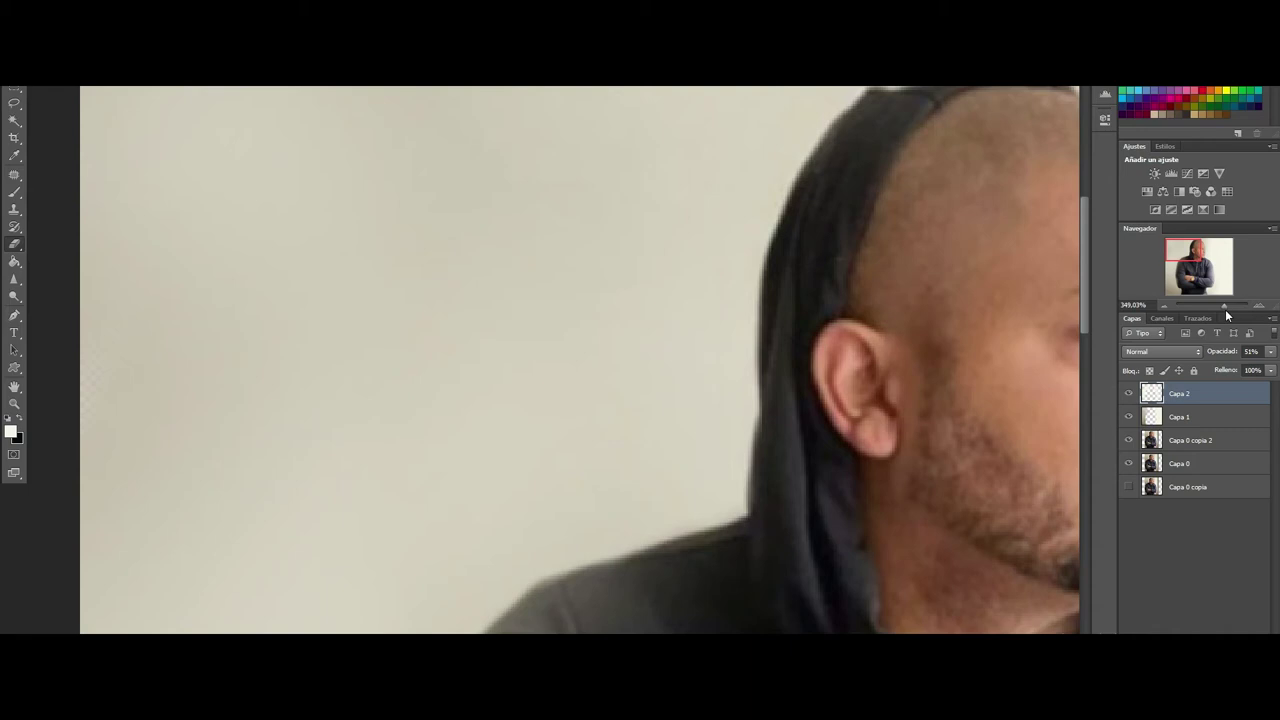
pyautogui.moveTo(1222, 307); pyautogui.dragTo(1212, 307)
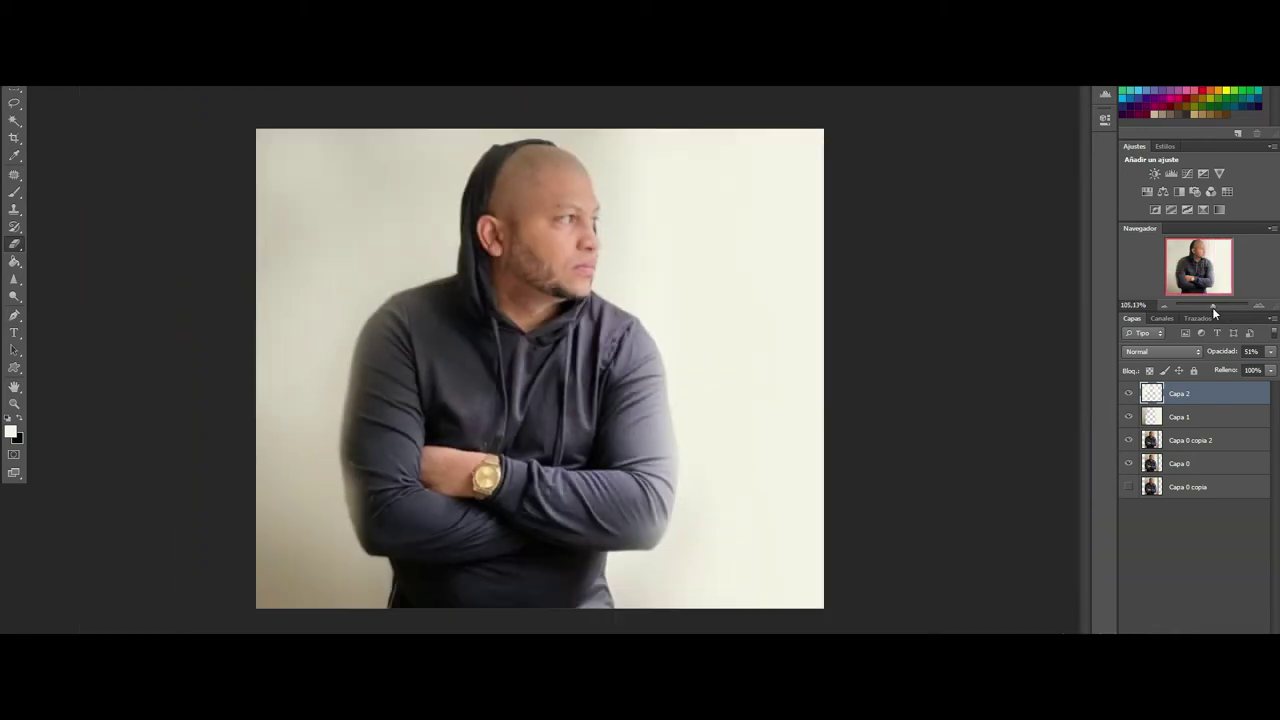
# Step: Raise Capa 2 from 51% to 100% opacity, compare by toggling it, then select Capa 1
pyautogui.click(1273, 352)
pyautogui.press('Return')
pyautogui.click(1272, 352)
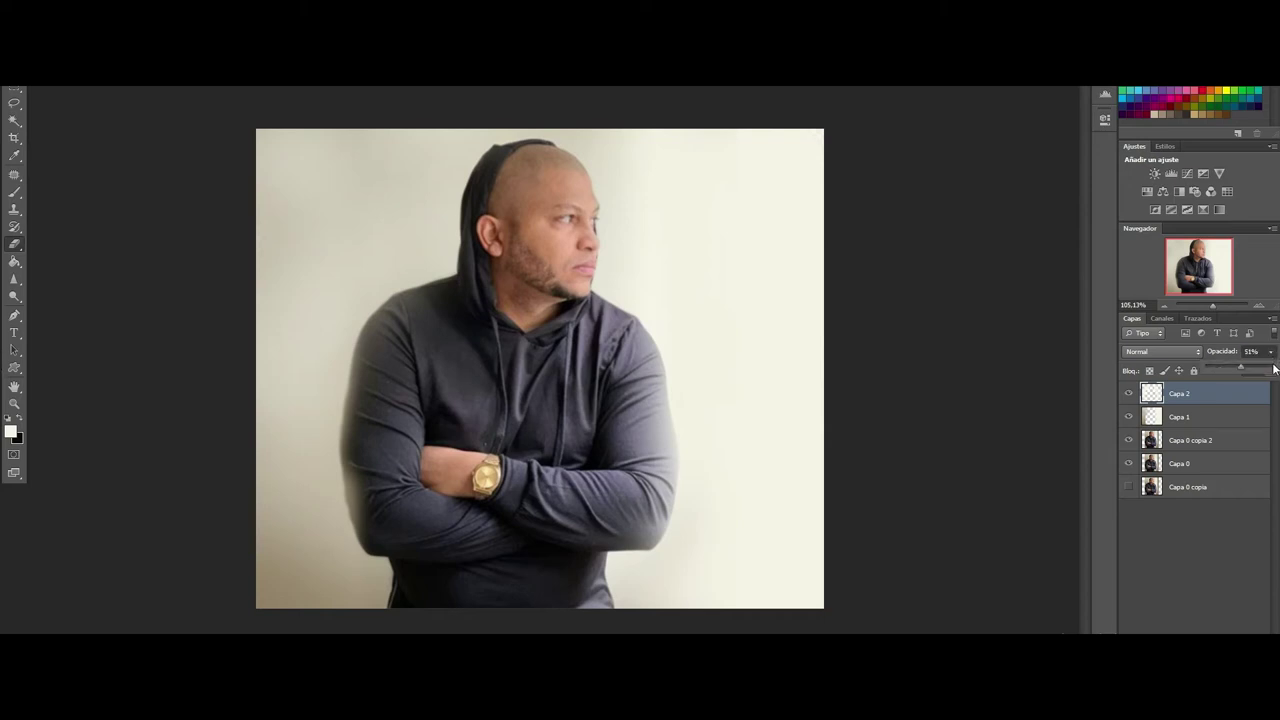
pyautogui.click(1274, 369)
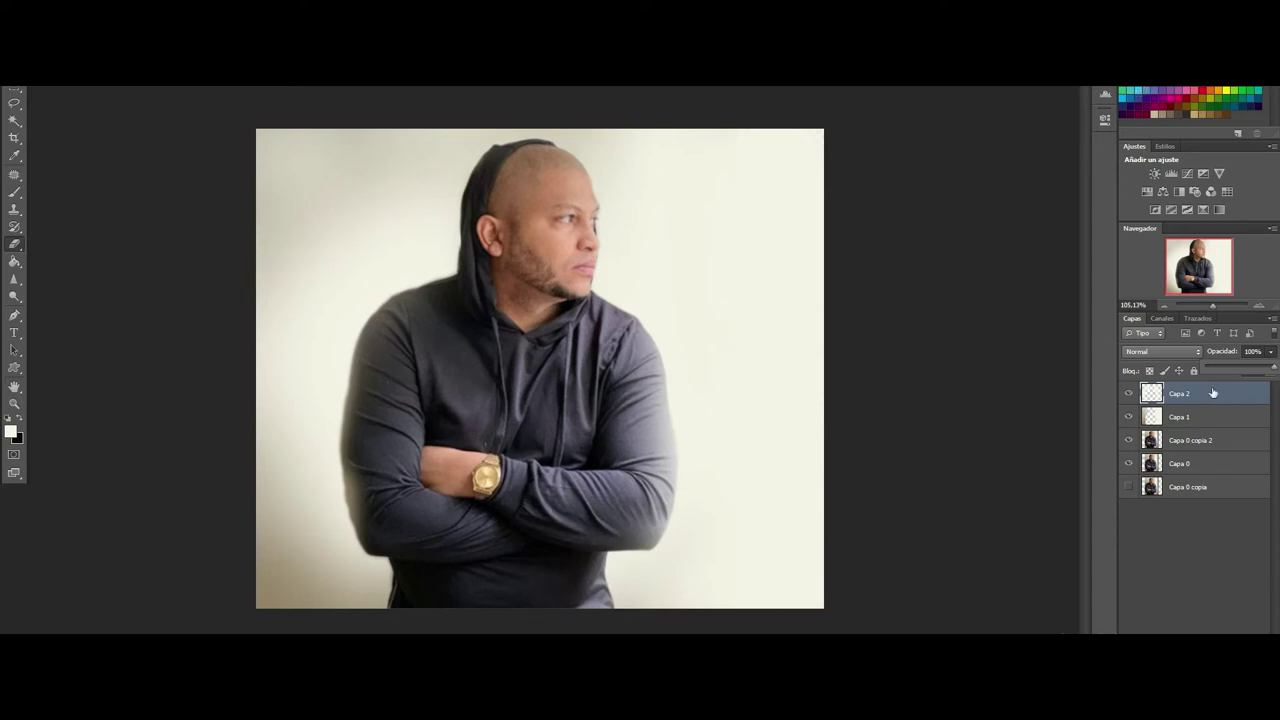
pyautogui.click(1130, 393)
pyautogui.click(1130, 393)
pyautogui.click(1157, 417)
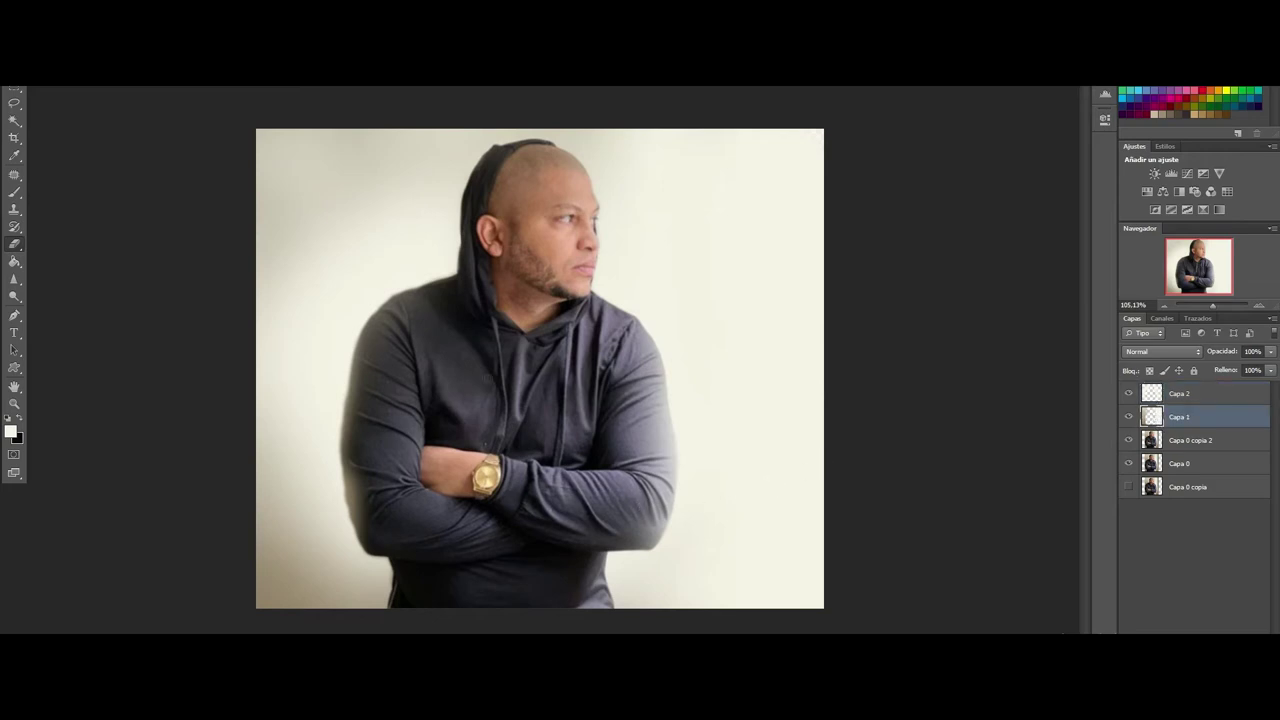
# Step: Zoom to about 246%, set a soft brush, and darken the left arm's outer edge
pyautogui.click(1220, 305)
pyautogui.moveTo(1196, 281); pyautogui.dragTo(1190, 293)
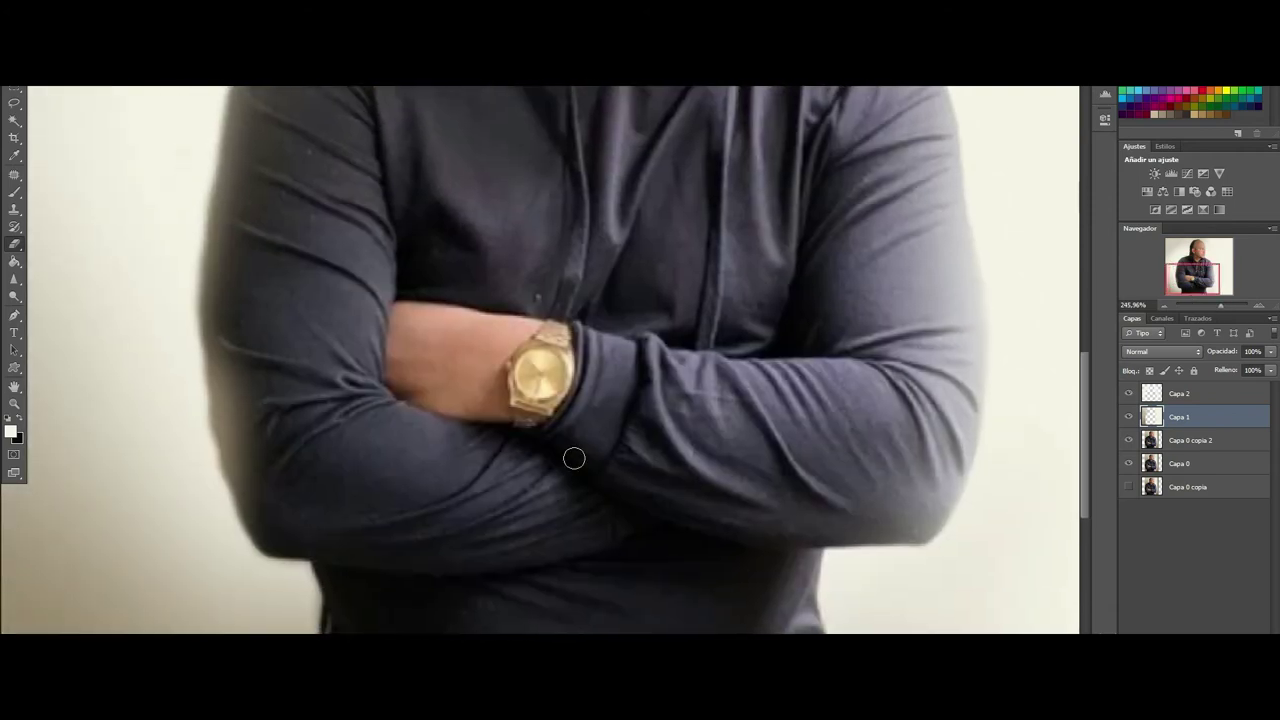
pyautogui.scroll(1, 574, 458)
pyautogui.click(69, 88)
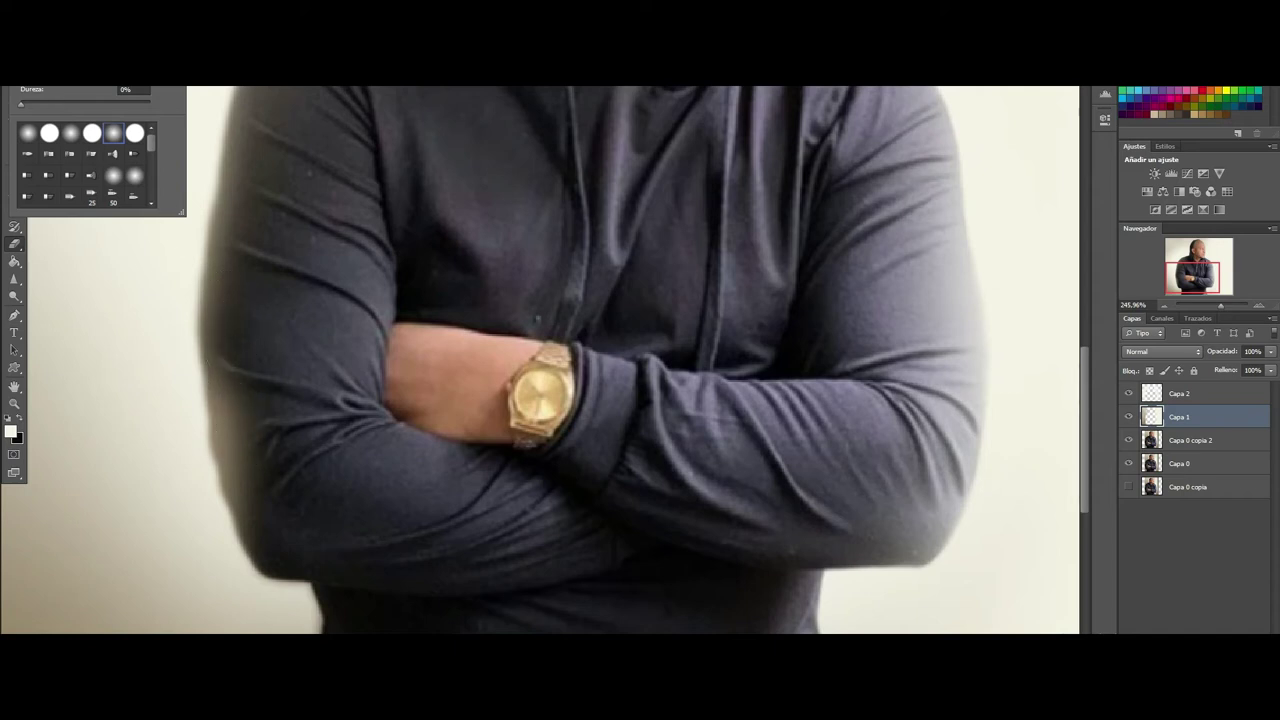
pyautogui.click(266, 528)
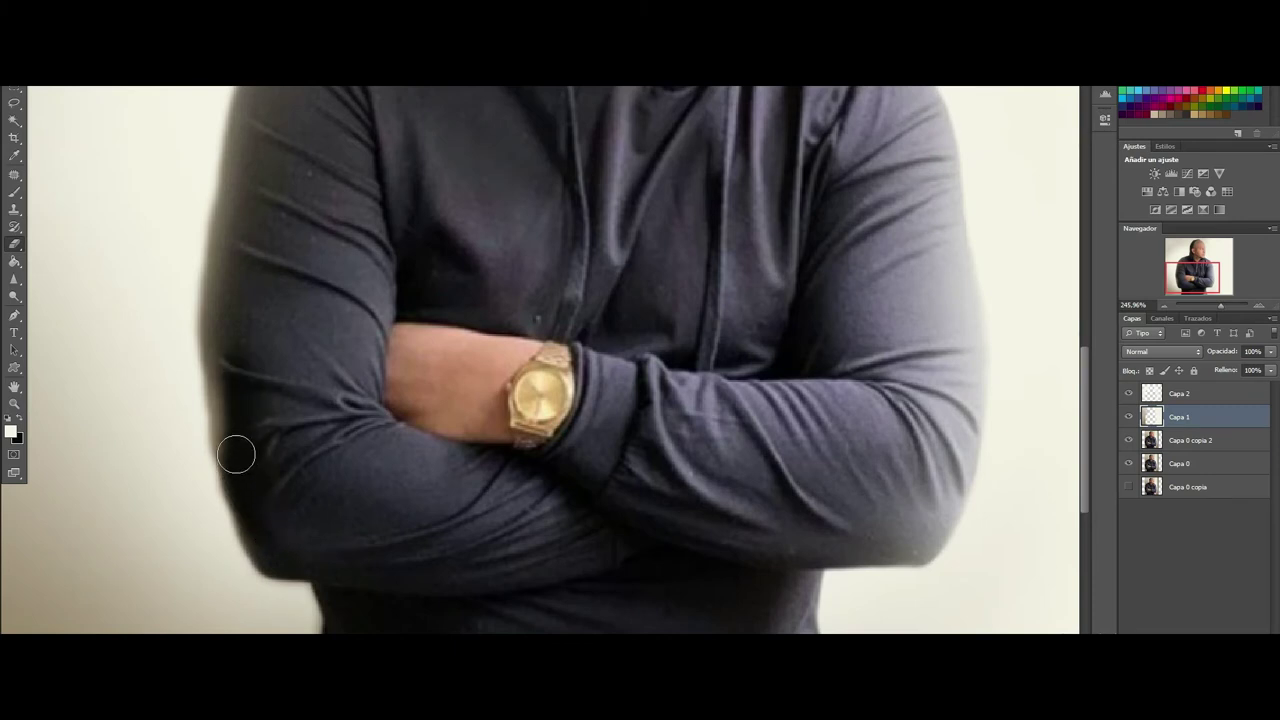
pyautogui.moveTo(220, 353); pyautogui.dragTo(234, 289)
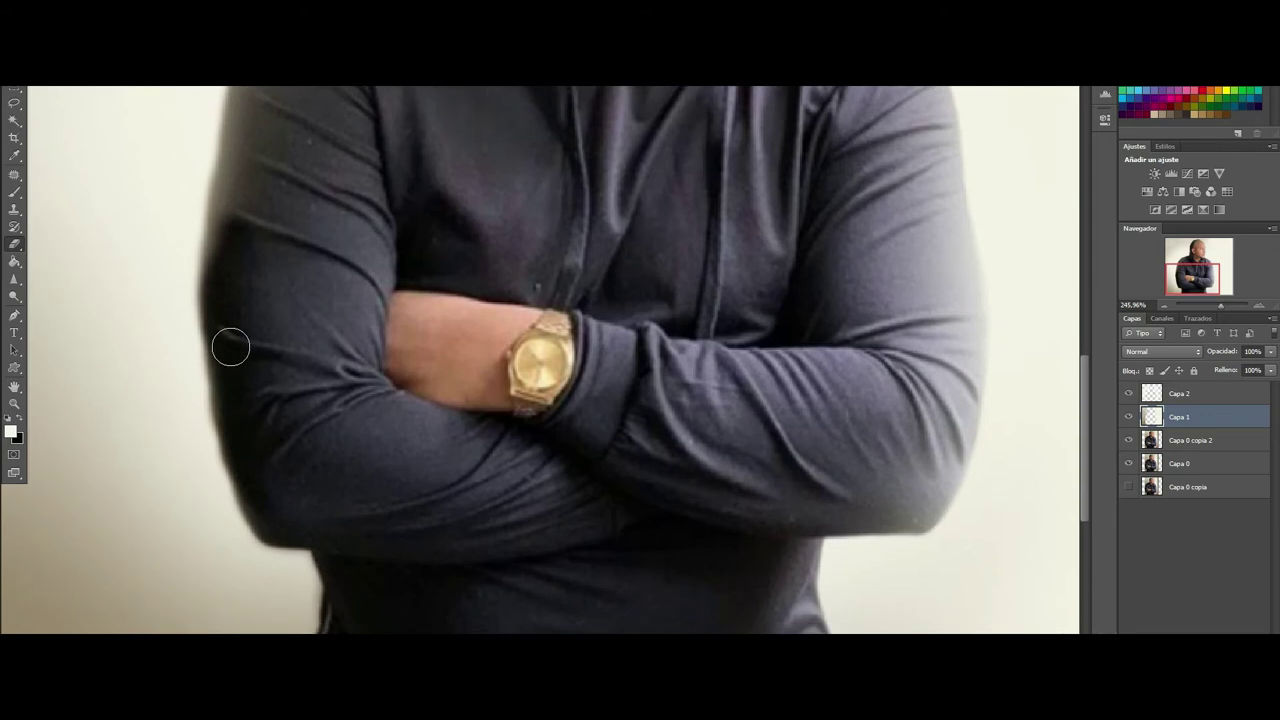
pyautogui.scroll(3, 229, 348)
pyautogui.scroll(1, 251, 251)
# Step: Darken the hood, shoulder and upper-arm edges with dark strokes on Capa 1
pyautogui.moveTo(489, 120)
pyautogui.mouseDown()
pyautogui.moveTo(354, 155)
pyautogui.moveTo(263, 246)
pyautogui.moveTo(244, 357)
pyautogui.moveTo(257, 451)
pyautogui.mouseUp()
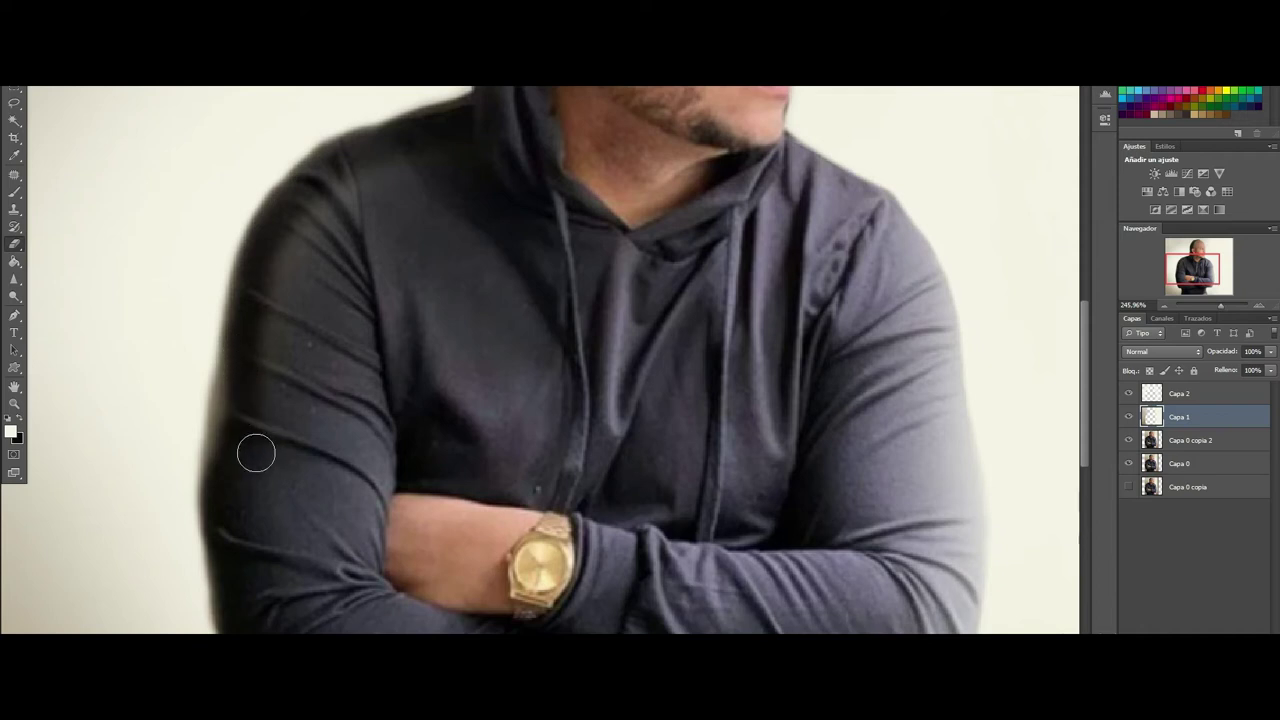
pyautogui.scroll(-2, 249, 420)
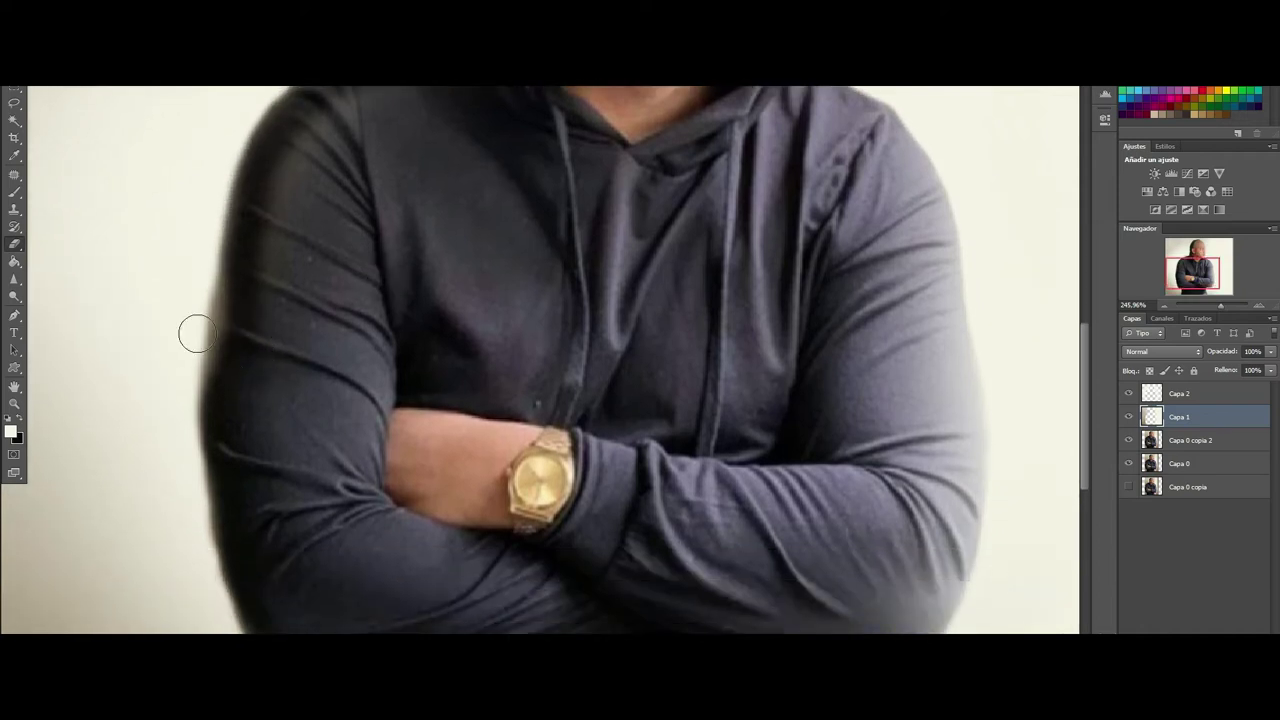
pyautogui.moveTo(240, 320)
pyautogui.mouseDown()
pyautogui.moveTo(237, 260)
pyautogui.moveTo(225, 349)
pyautogui.mouseUp()
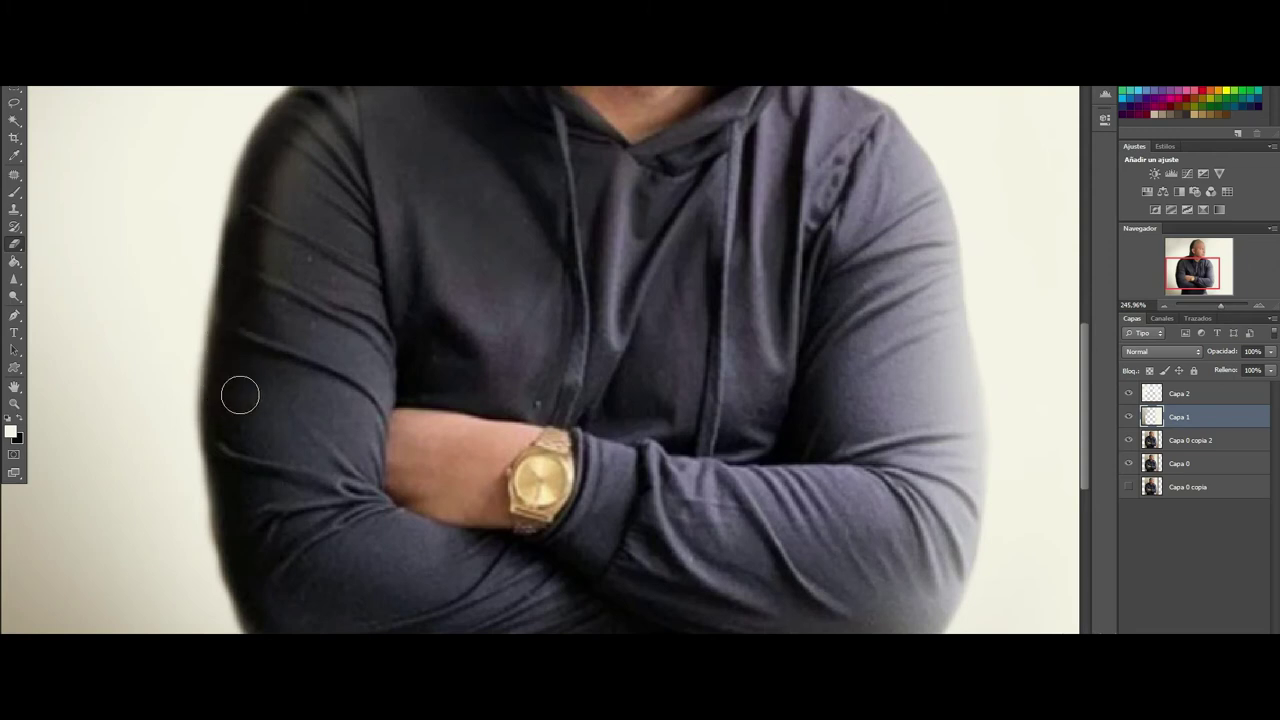
pyautogui.scroll(1, 251, 320)
pyautogui.scroll(1, 477, 286)
pyautogui.scroll(1, 477, 286)
pyautogui.scroll(1, 486, 223)
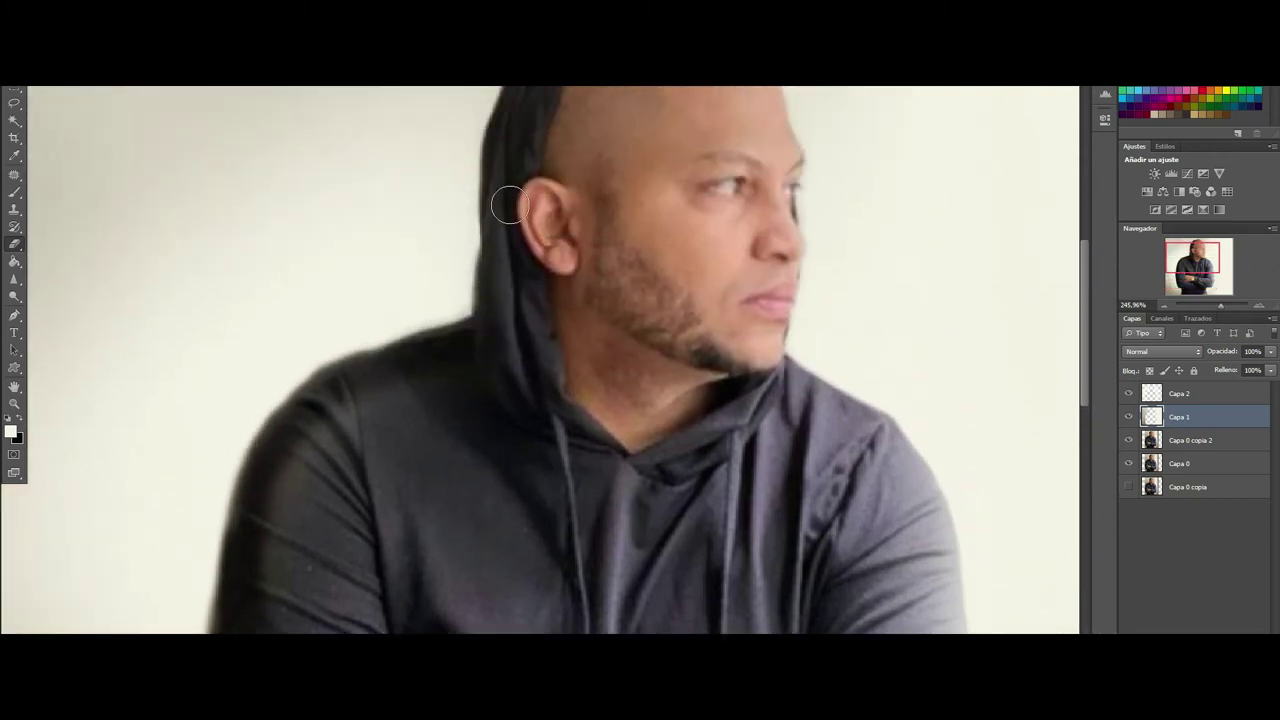
pyautogui.moveTo(449, 346); pyautogui.dragTo(411, 409)
pyautogui.scroll(-2, 517, 389)
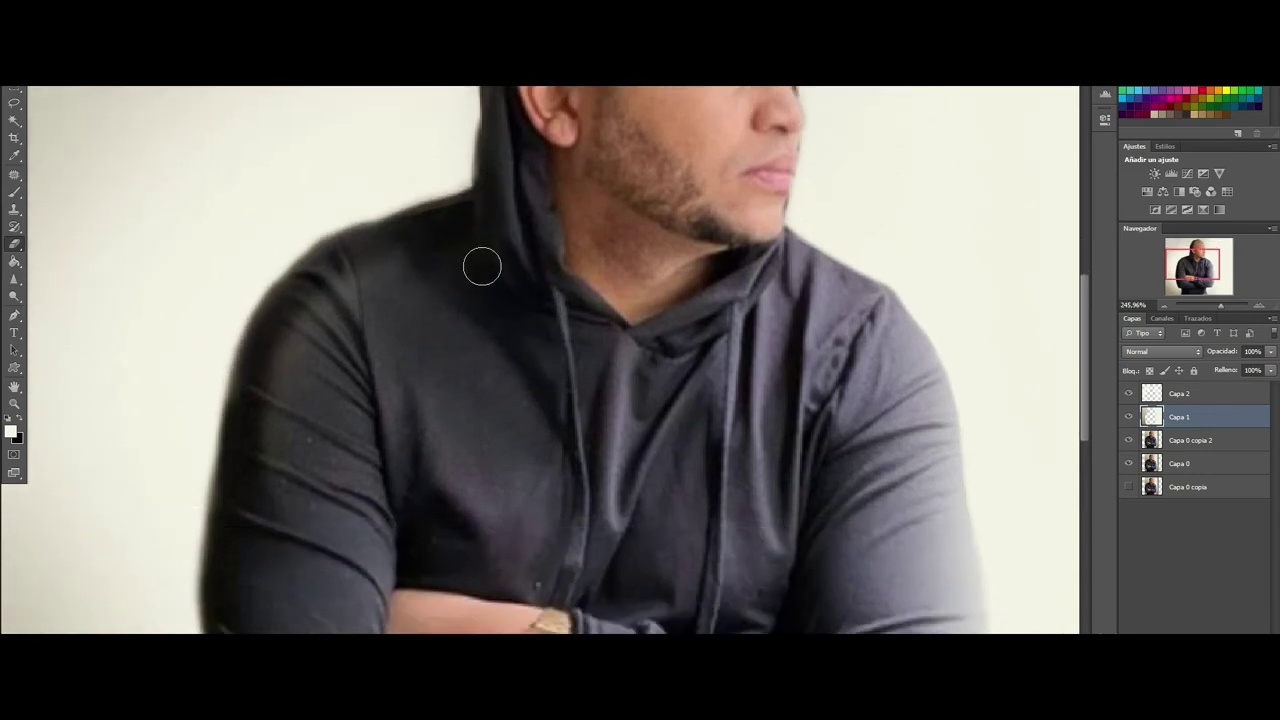
pyautogui.moveTo(461, 227)
pyautogui.mouseDown()
pyautogui.moveTo(371, 280)
pyautogui.moveTo(277, 406)
pyautogui.mouseUp()
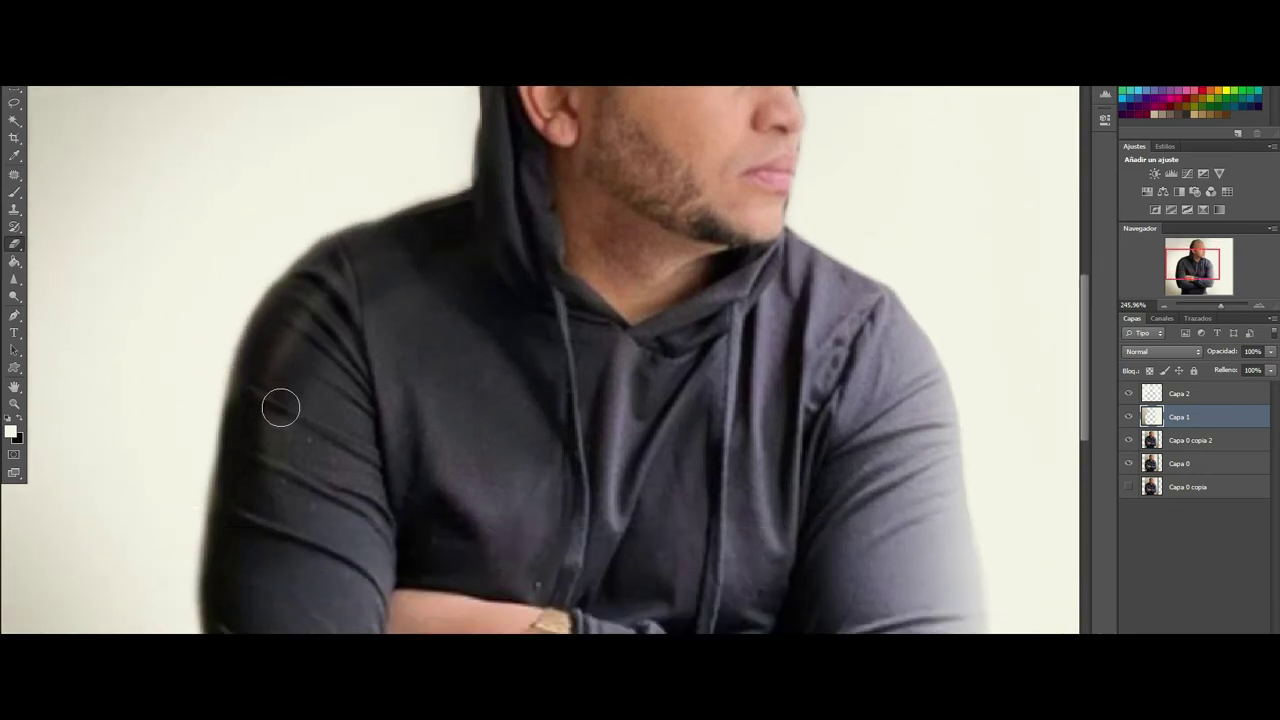
pyautogui.click(40, 88)
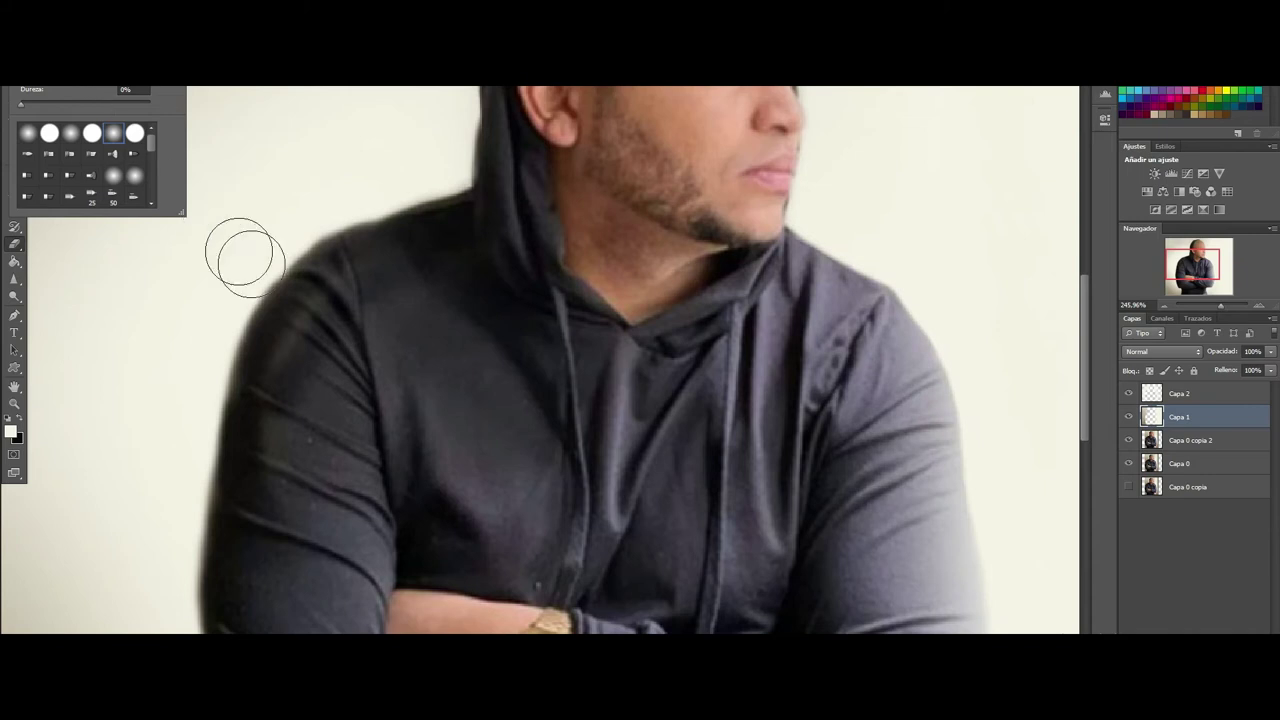
# Step: Smooth and darken the shoulder wrinkles and soften the upper arm with strokes
pyautogui.click(360, 282)
pyautogui.moveTo(303, 341); pyautogui.dragTo(517, 246)
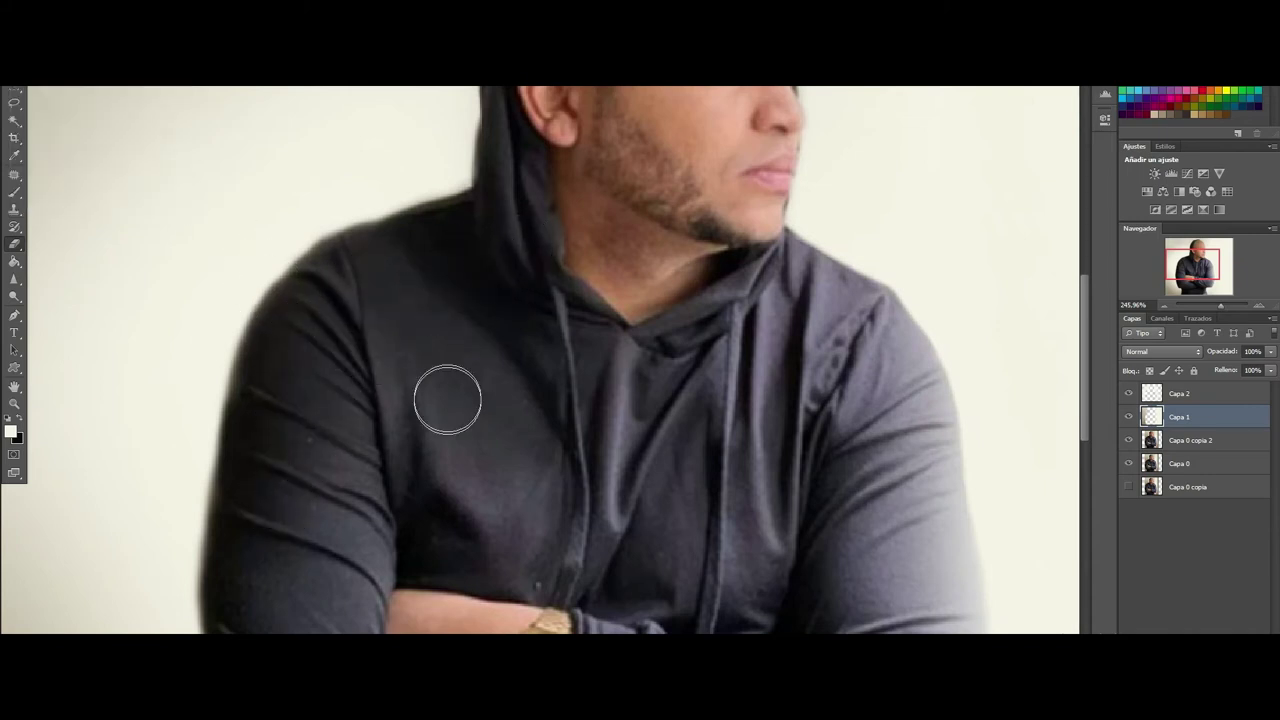
pyautogui.scroll(2, 615, 245)
pyautogui.scroll(1, 615, 245)
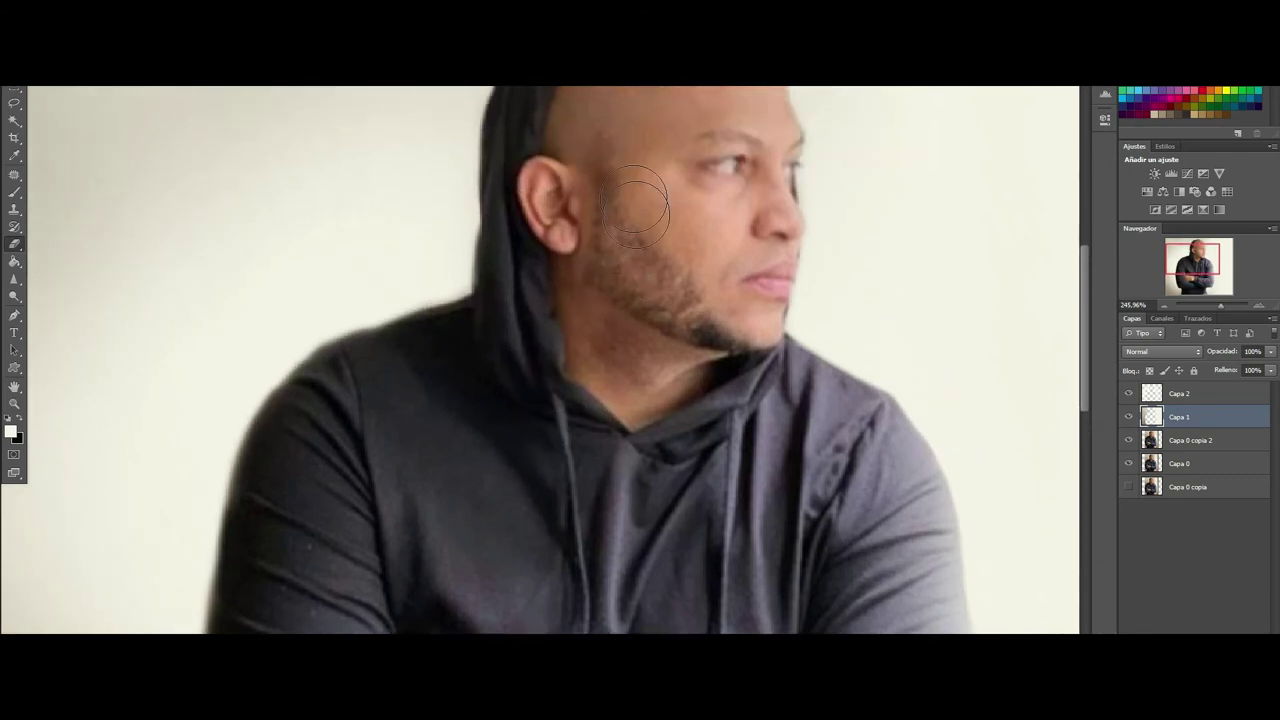
pyautogui.scroll(-1, 500, 400)
pyautogui.scroll(-1, 494, 249)
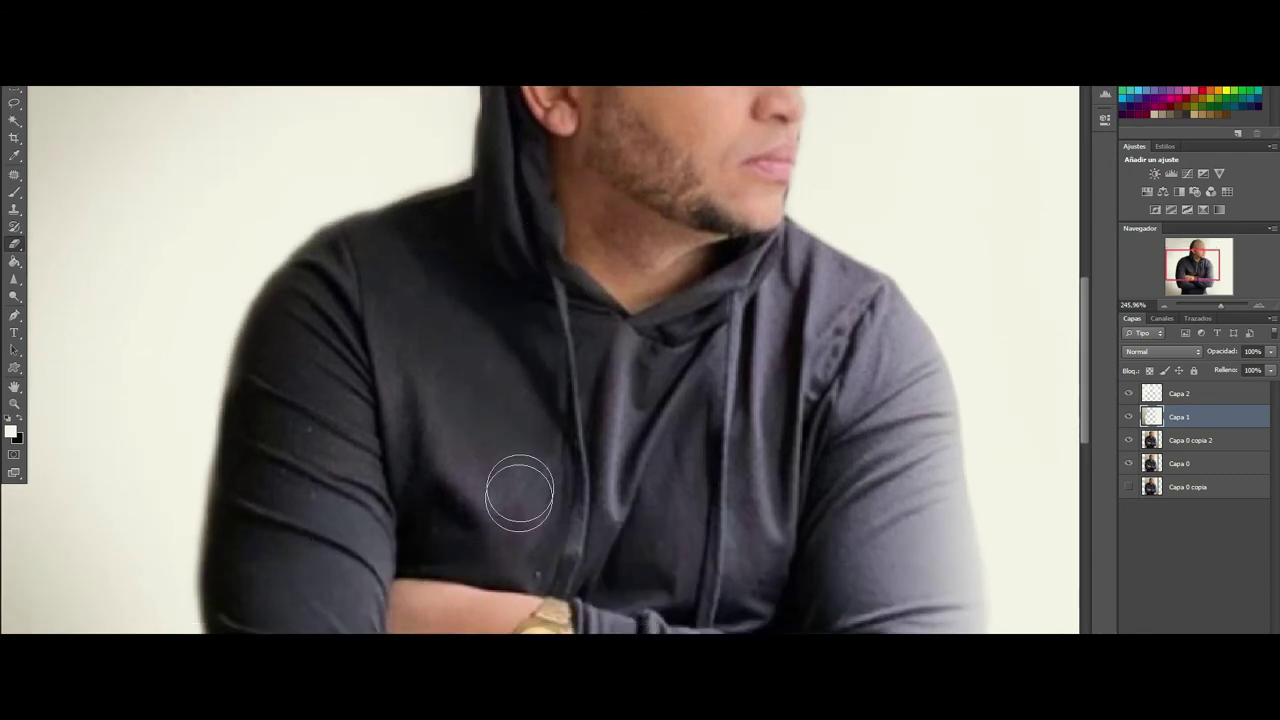
pyautogui.scroll(-1, 531, 486)
pyautogui.scroll(-1, 531, 480)
pyautogui.scroll(-1, 905, 328)
pyautogui.moveTo(906, 328); pyautogui.dragTo(906, 440)
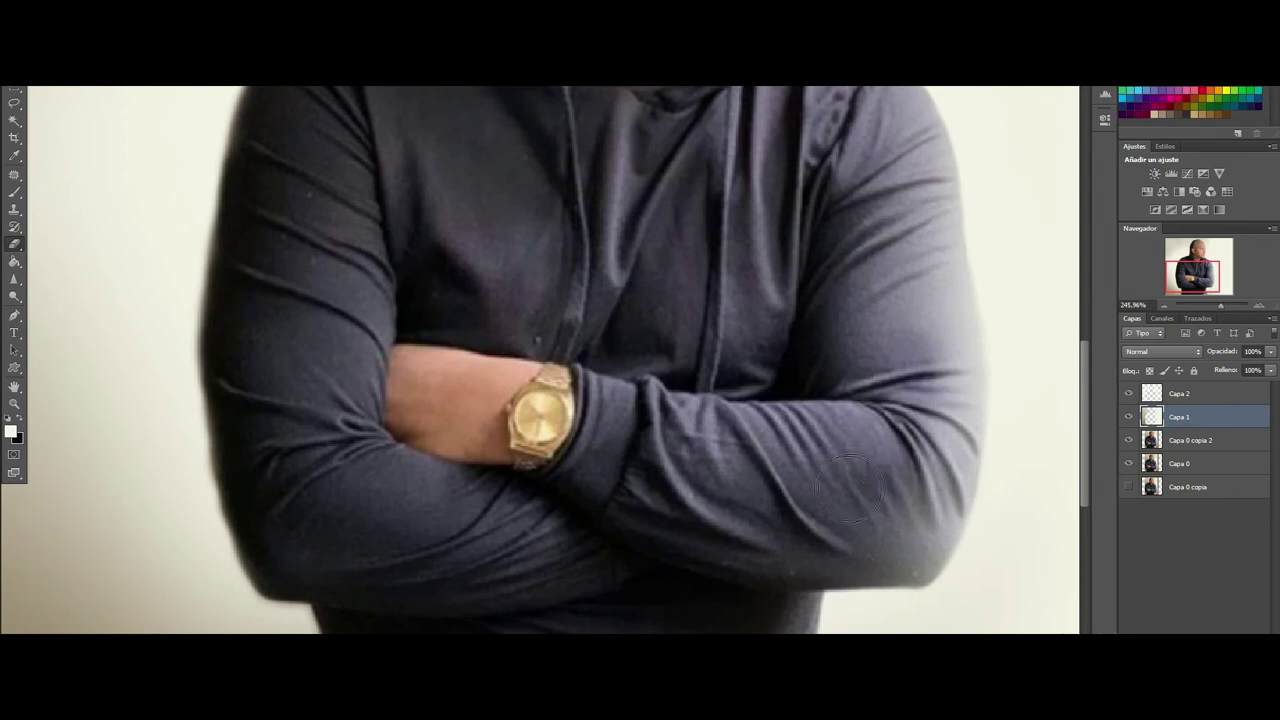
pyautogui.moveTo(935, 338)
pyautogui.mouseDown()
pyautogui.moveTo(906, 232)
pyautogui.moveTo(871, 523)
pyautogui.moveTo(907, 286)
pyautogui.moveTo(646, 546)
pyautogui.mouseUp()
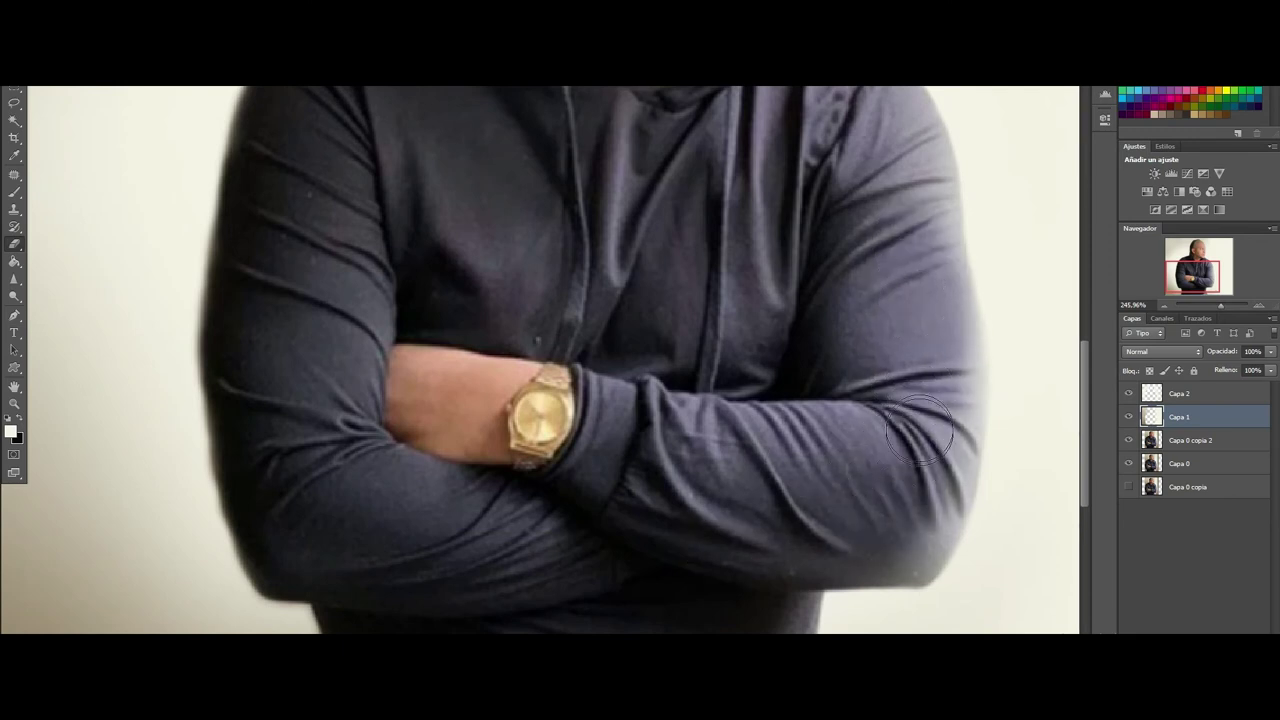
# Step: Zoom out to the whole photo and adjust the brush size and hardness
pyautogui.scroll(-3, 680, 490)
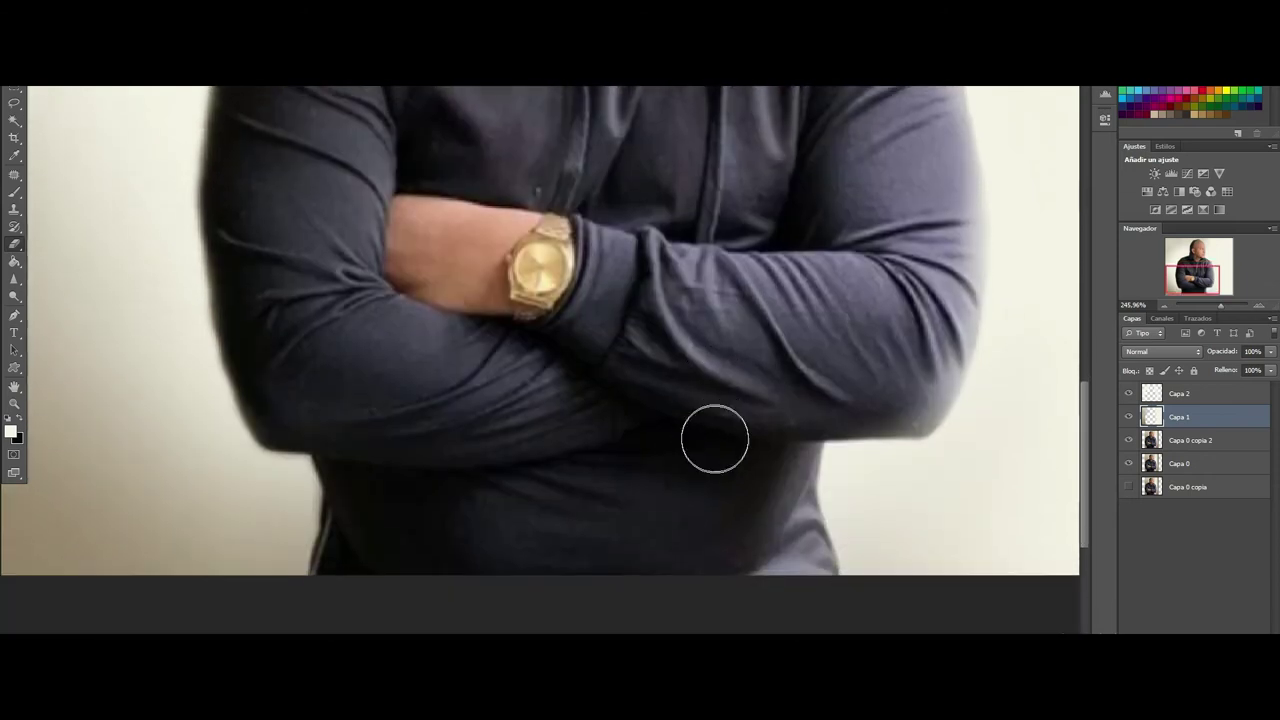
pyautogui.scroll(-2, 714, 437)
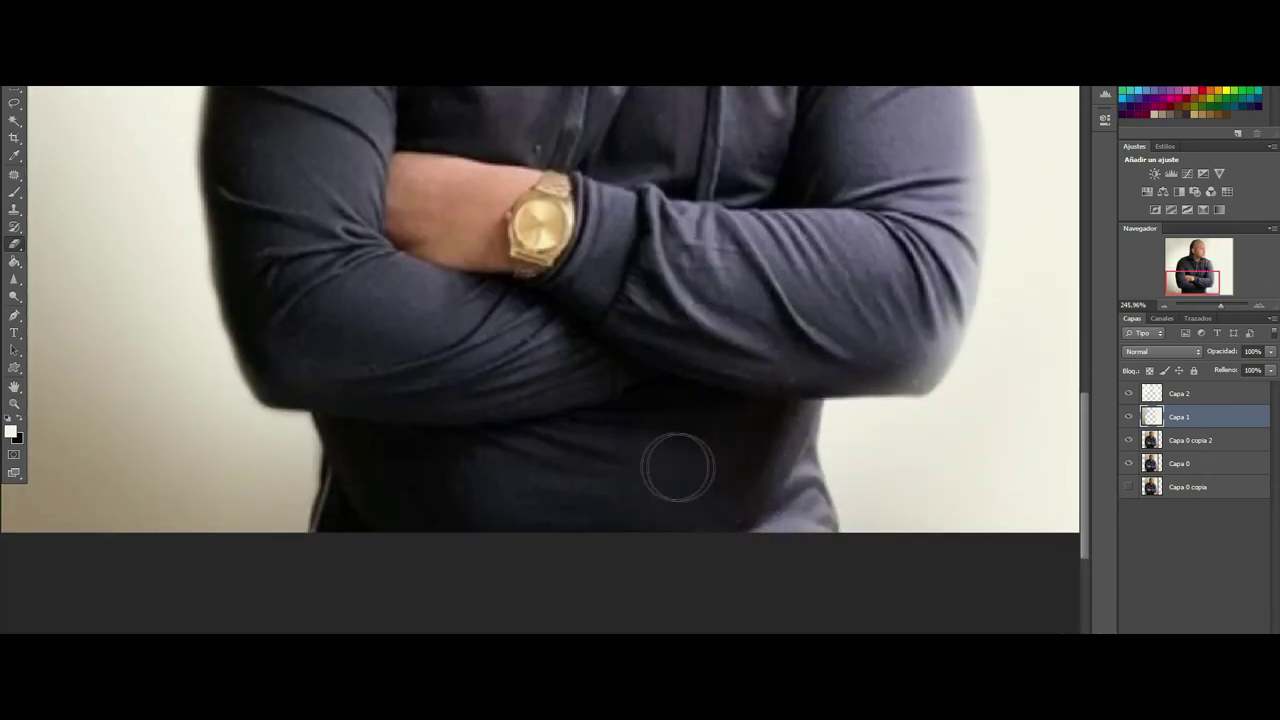
pyautogui.scroll(2, 617, 467)
pyautogui.scroll(3, 617, 467)
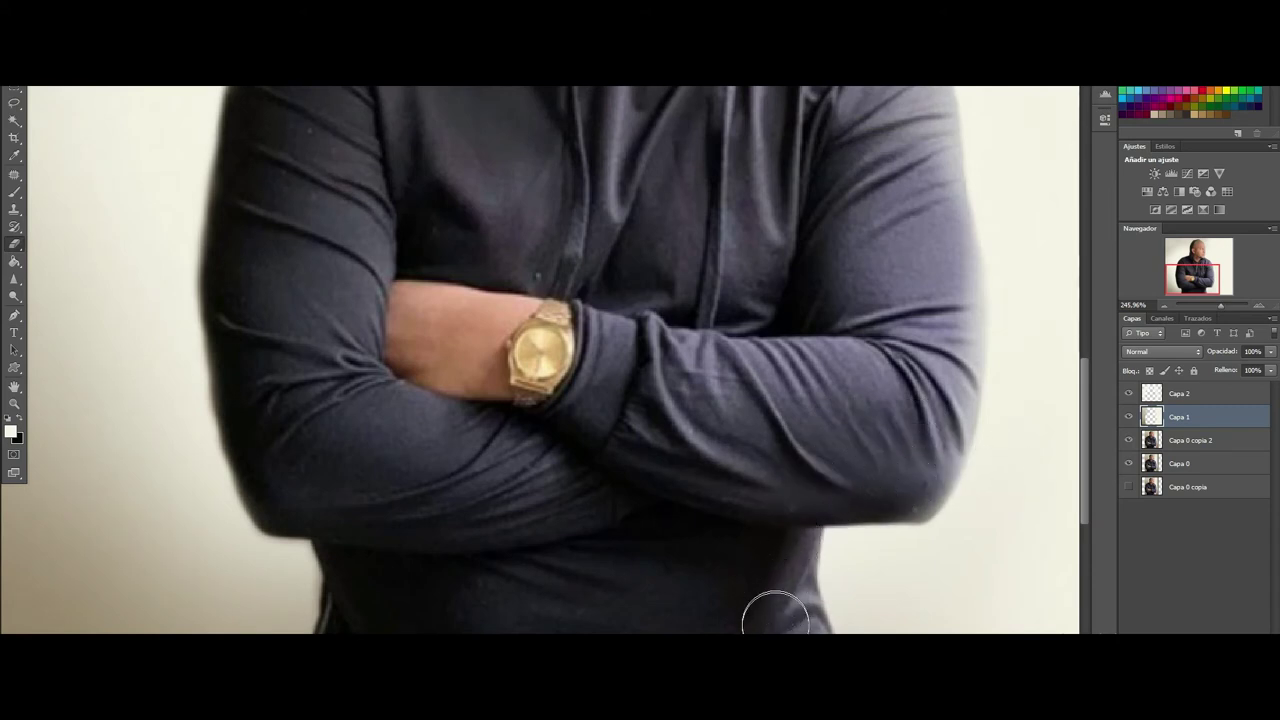
pyautogui.moveTo(1219, 302); pyautogui.dragTo(1220, 299)
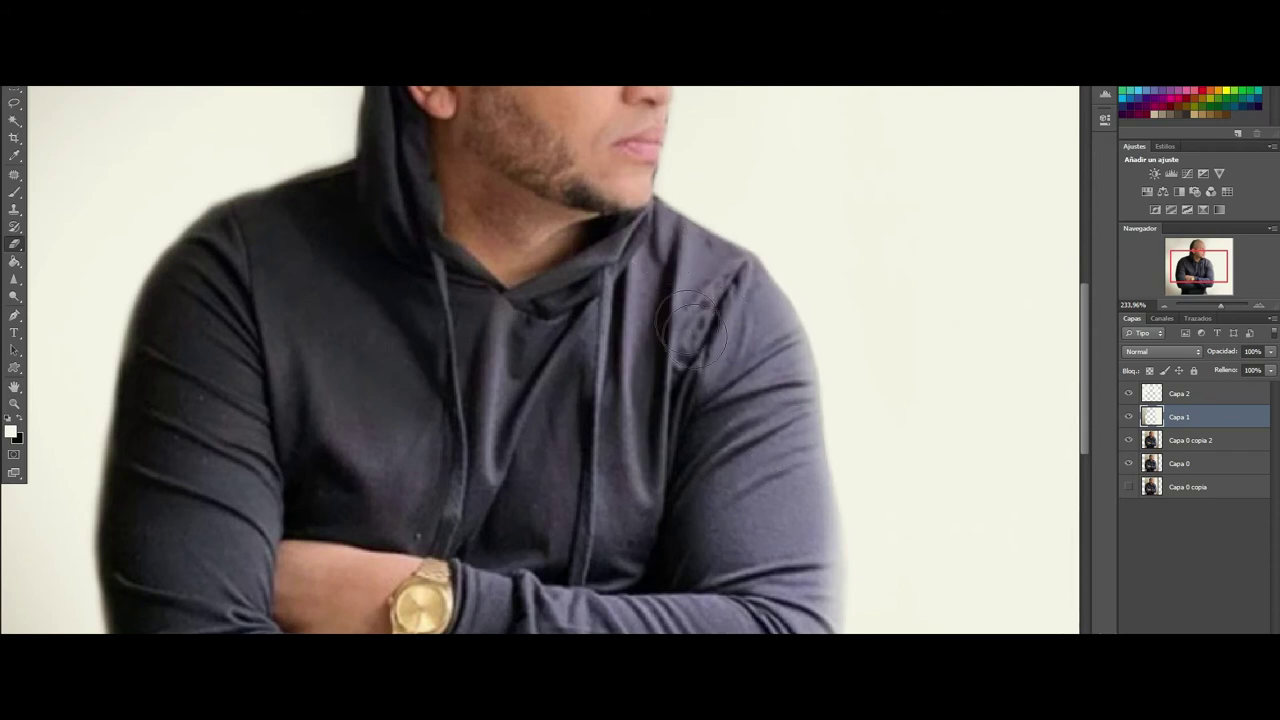
pyautogui.scroll(-3, 100, 111)
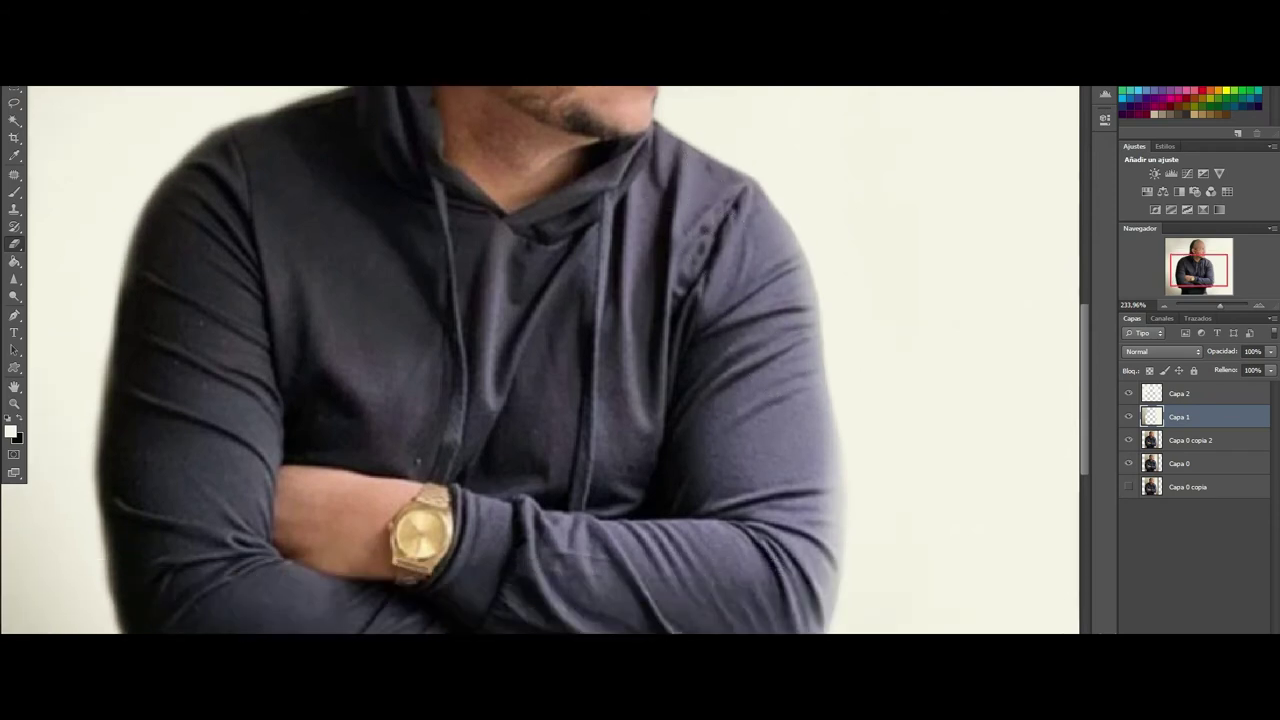
pyautogui.rightClick(100, 111)
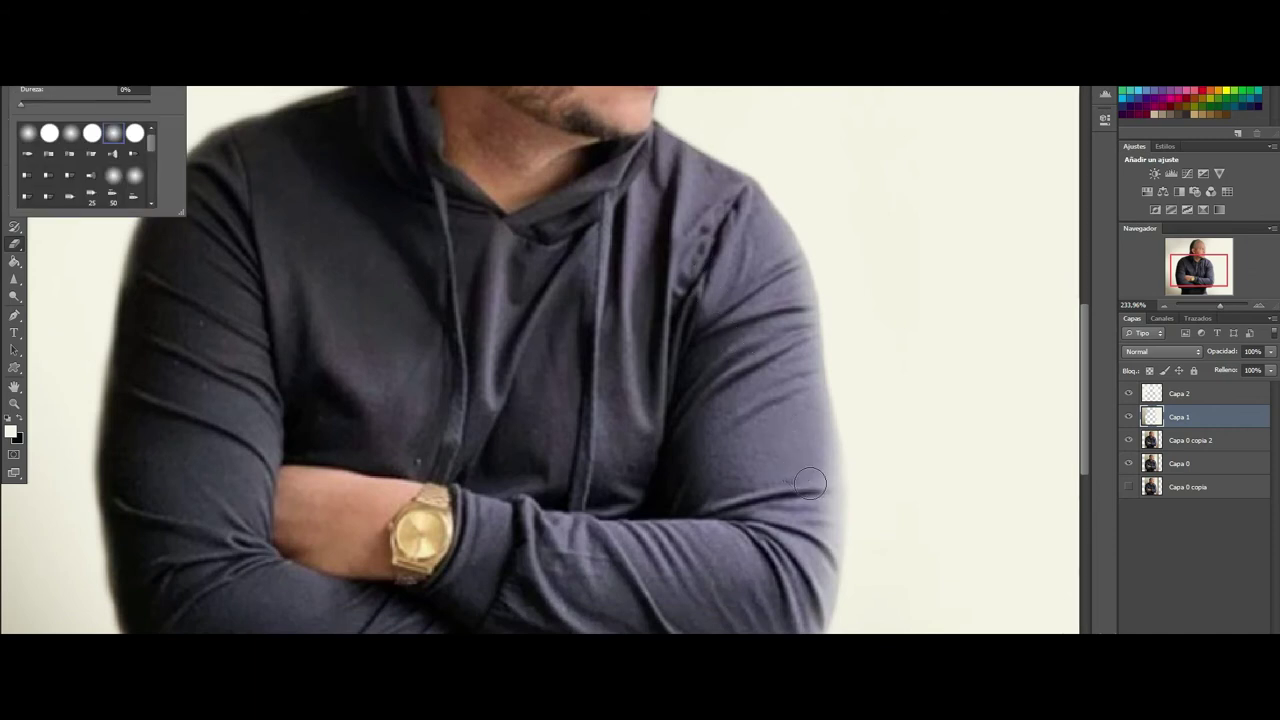
pyautogui.click(815, 450)
# Step: Retouch the right arm's outer edge down to the lower forearm with the Spot Healing Brush
pyautogui.moveTo(807, 396); pyautogui.dragTo(793, 319)
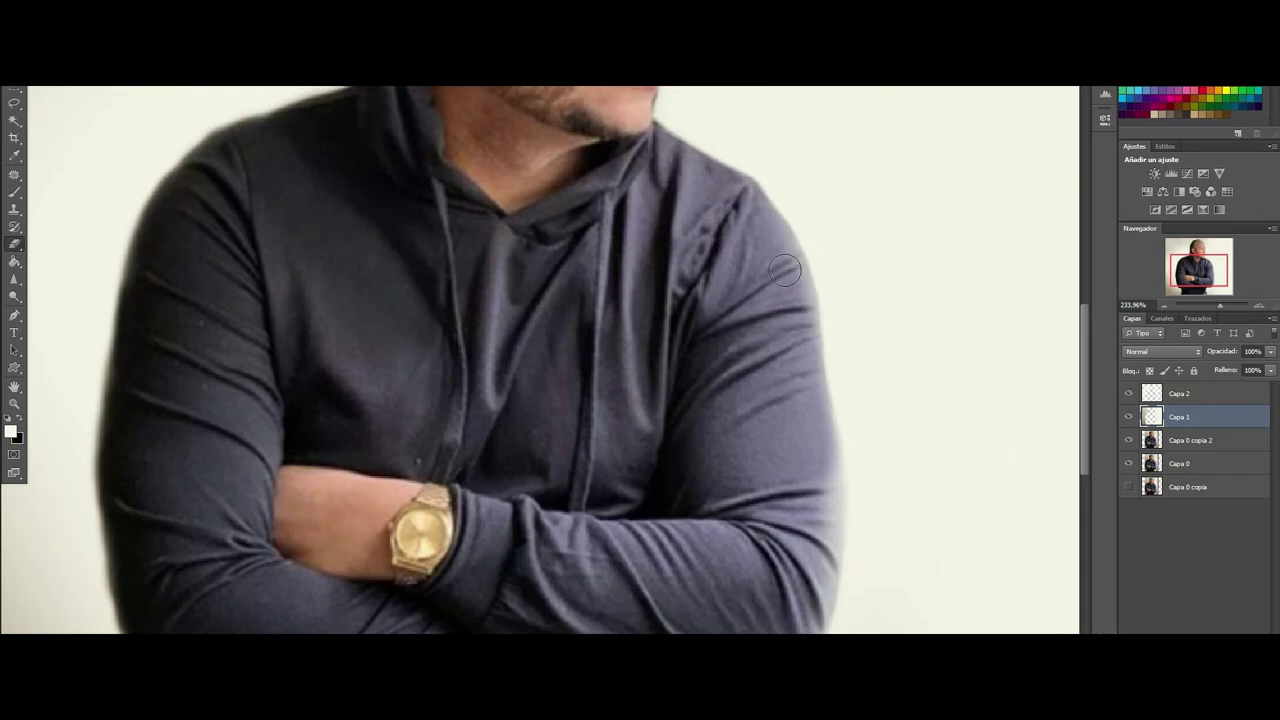
pyautogui.scroll(-1, 795, 300)
pyautogui.scroll(-2, 810, 370)
pyautogui.scroll(-2, 825, 430)
pyautogui.moveTo(811, 450)
pyautogui.mouseDown()
pyautogui.moveTo(811, 296)
pyautogui.moveTo(791, 501)
pyautogui.mouseUp()
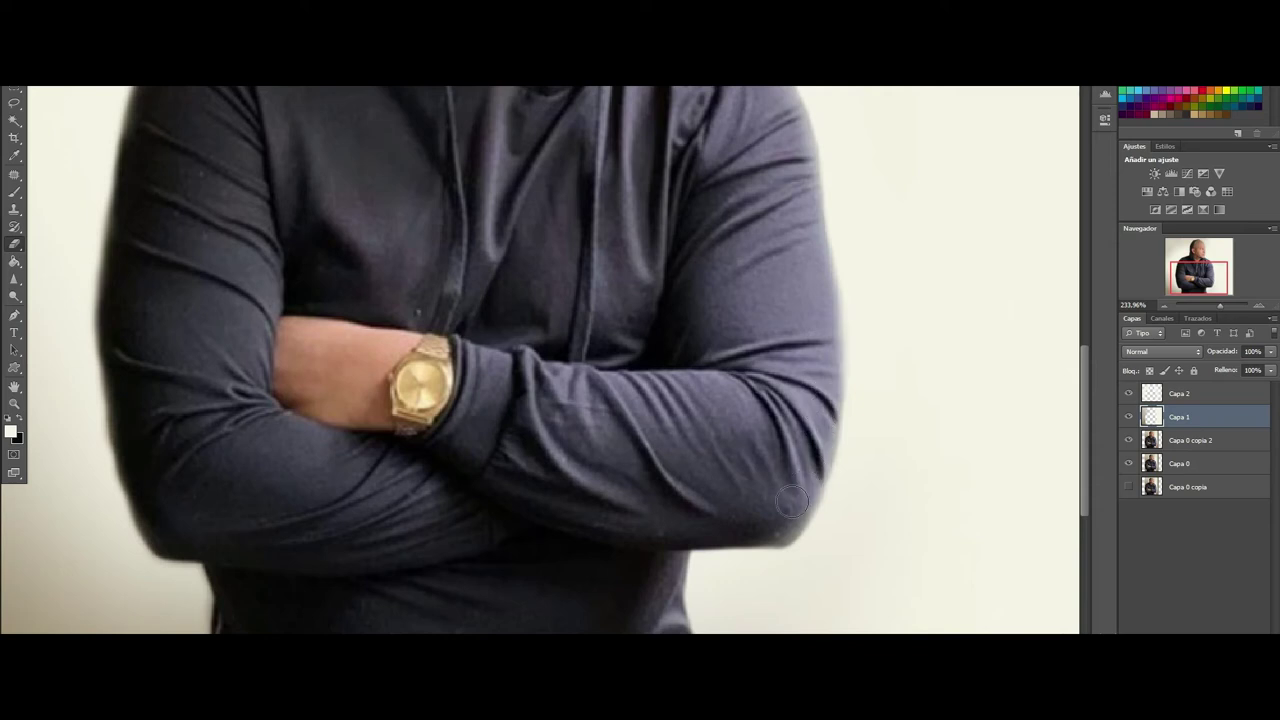
pyautogui.scroll(-2, 791, 501)
pyautogui.scroll(-2, 800, 380)
pyautogui.moveTo(803, 360)
pyautogui.mouseDown()
pyautogui.moveTo(786, 380)
pyautogui.moveTo(766, 377)
pyautogui.moveTo(781, 386)
pyautogui.mouseUp()
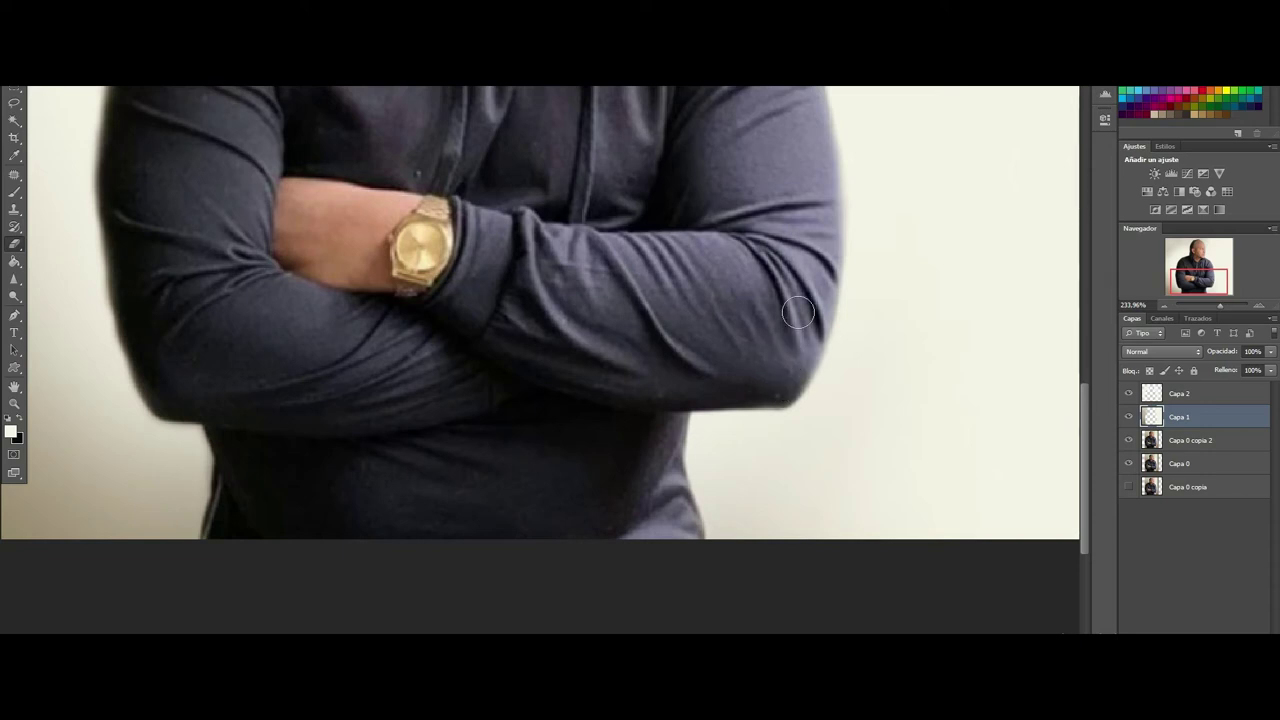
# Step: Scroll over the photo to review the right arm, then zoom out to fit the image
pyautogui.scroll(3, 805, 305)
pyautogui.scroll(2, 770, 270)
pyautogui.scroll(3, 762, 265)
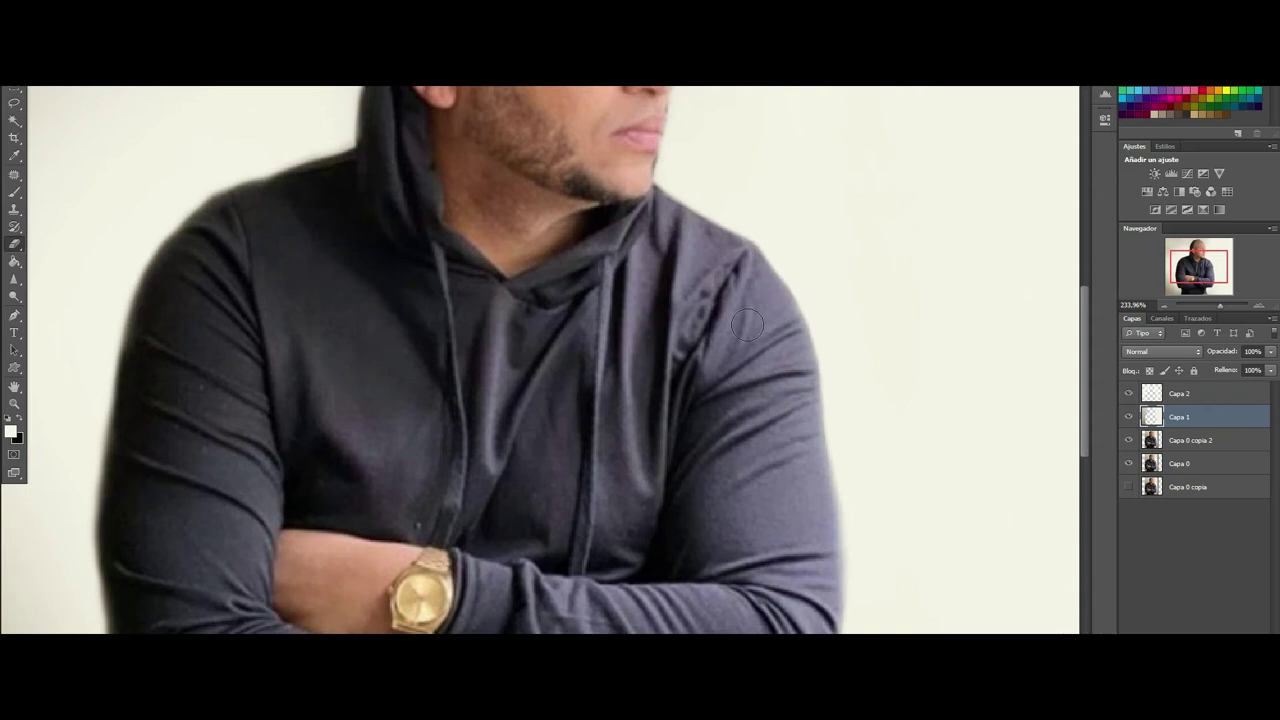
pyautogui.scroll(3, 747, 323)
pyautogui.scroll(3, 711, 271)
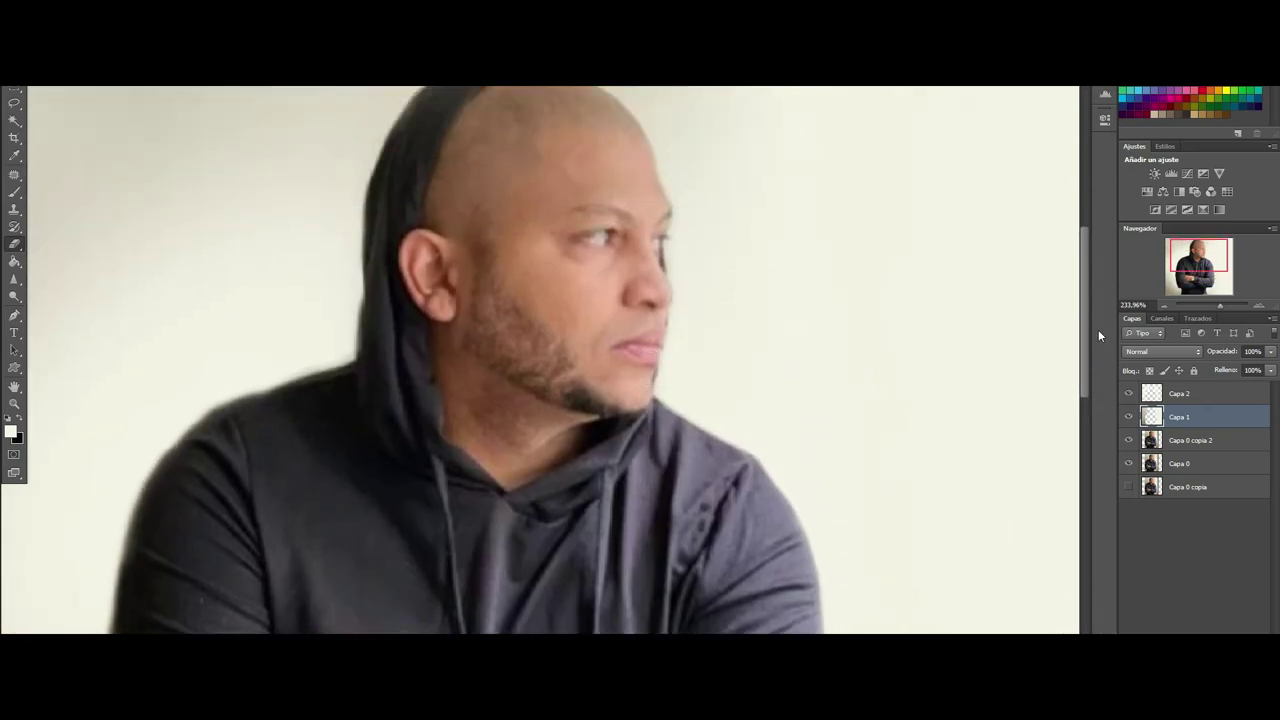
pyautogui.scroll(-1, 876, 568)
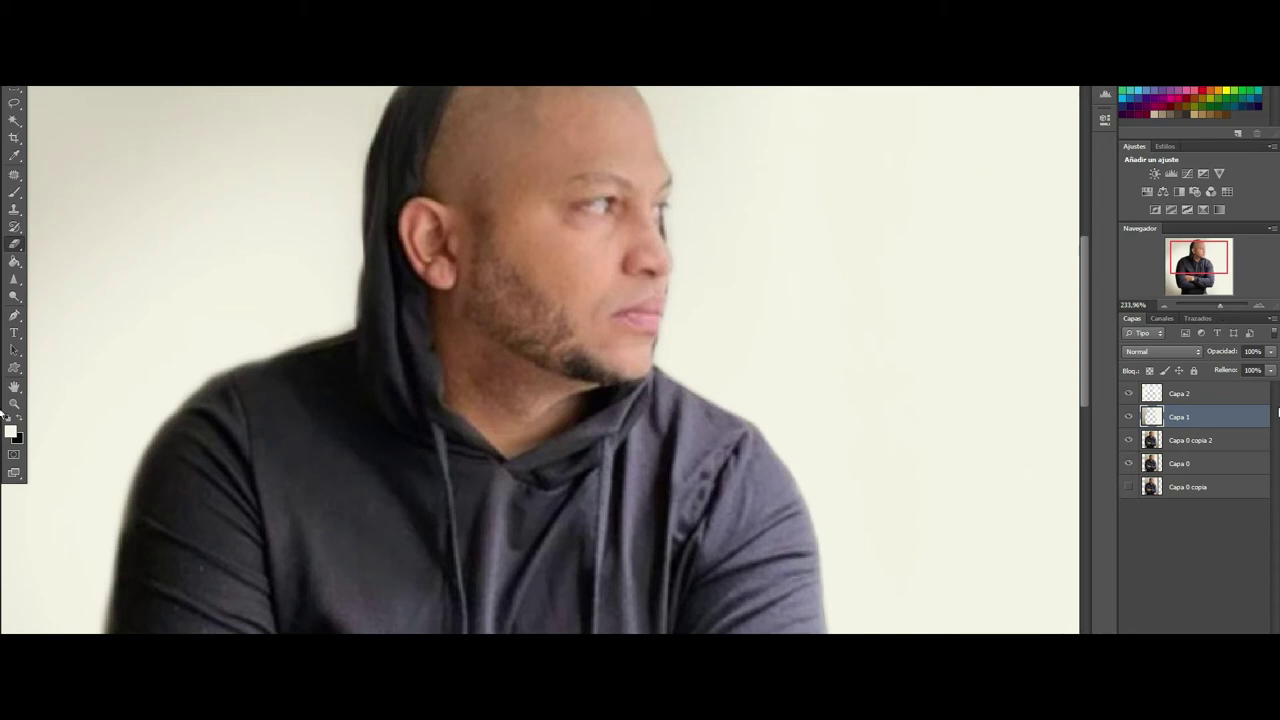
pyautogui.scroll(-2, 600, 300)
pyautogui.scroll(-3, 519, 271)
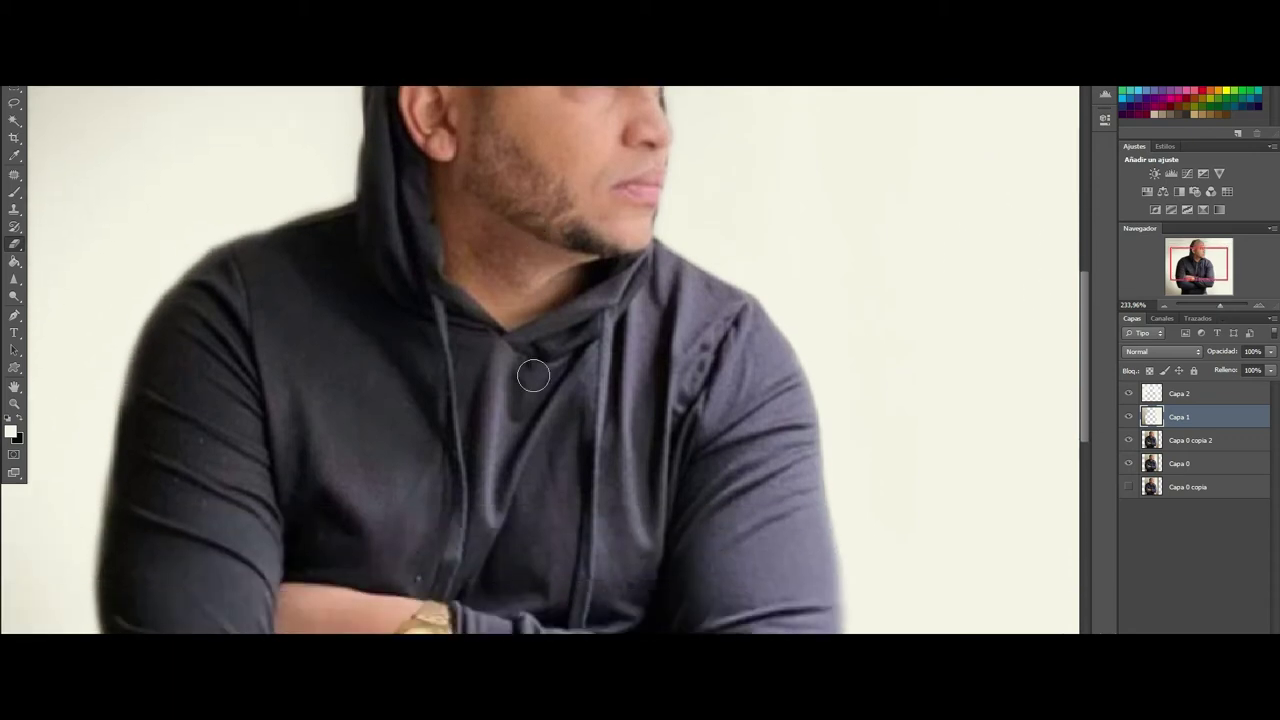
pyautogui.scroll(-2, 537, 371)
pyautogui.scroll(-2, 524, 431)
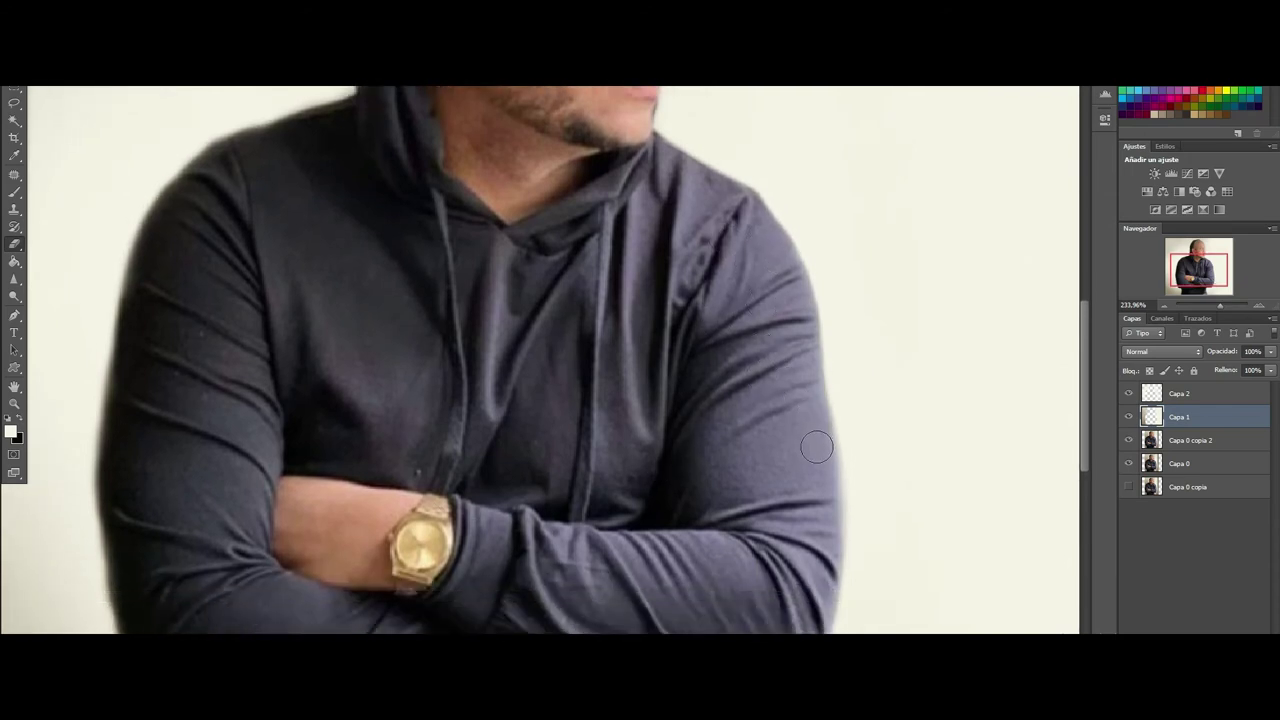
pyautogui.scroll(-2, 808, 488)
pyautogui.scroll(-1, 810, 470)
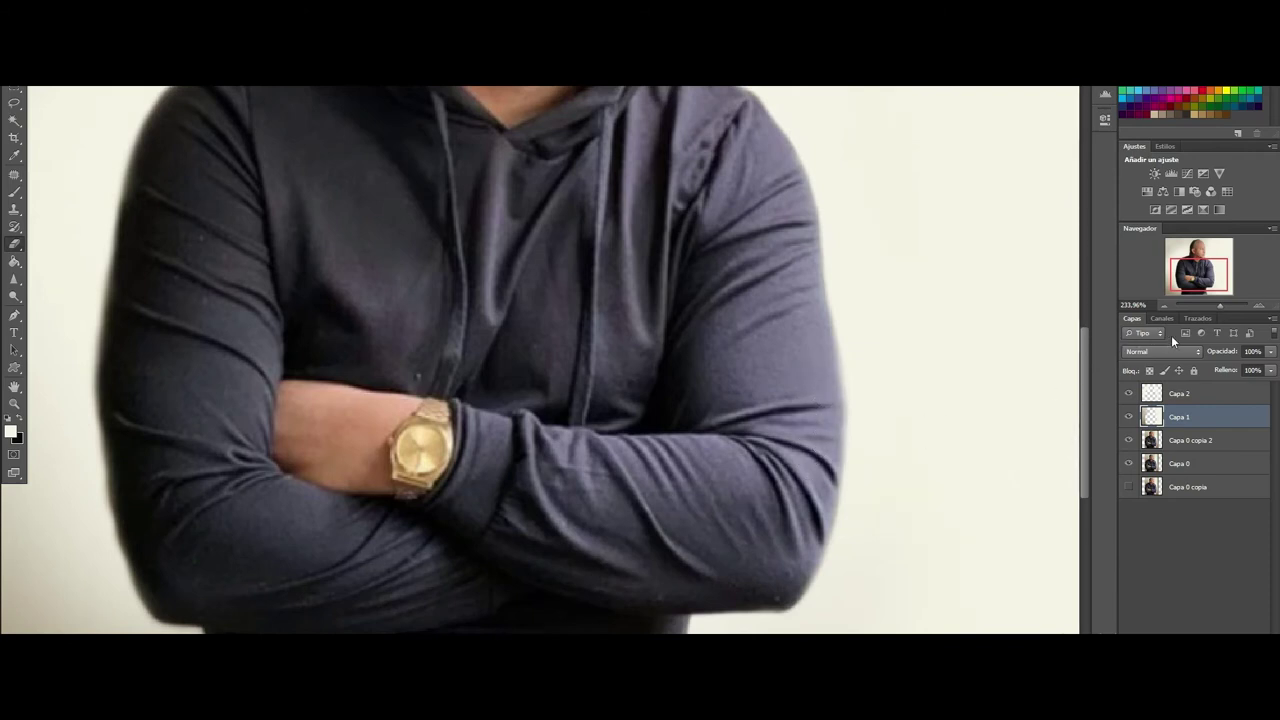
pyautogui.moveTo(1221, 304); pyautogui.dragTo(1212, 304)
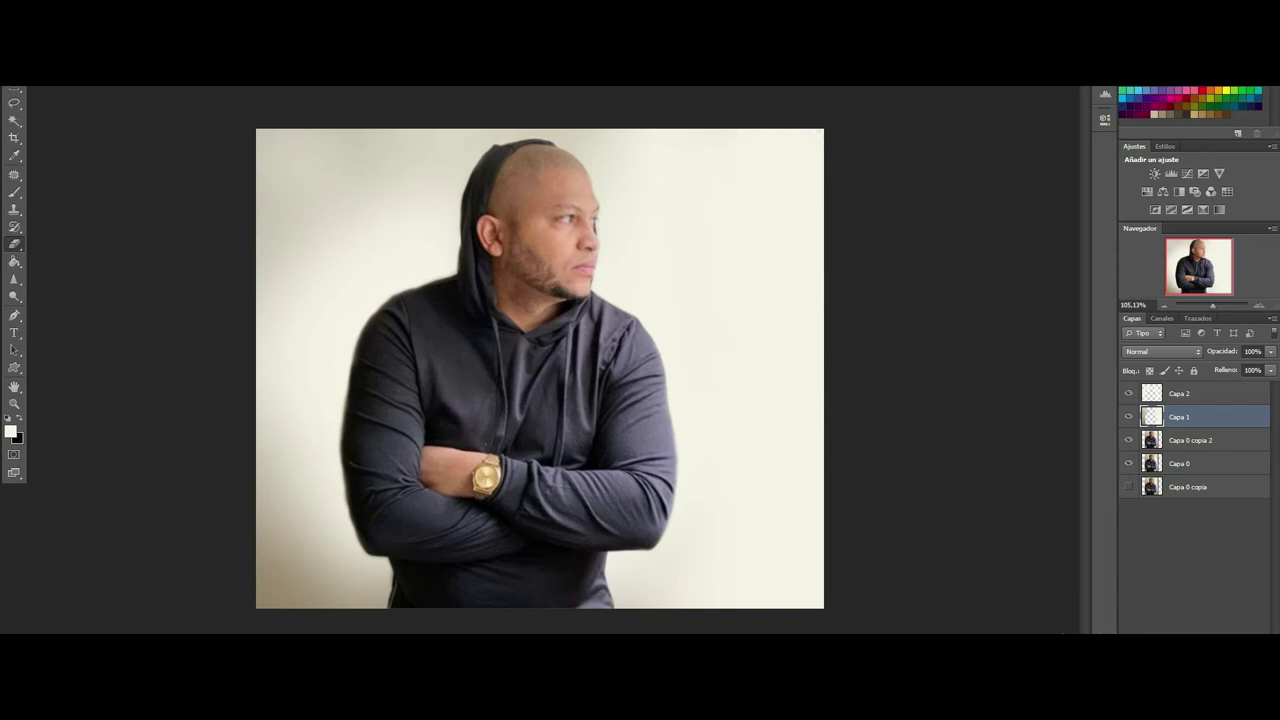
# Step: In Quick Mask with a 0%-hardness brush, mask the upper chest, hood edge and left arm's outer edge
pyautogui.click(14, 191)
pyautogui.click(14, 456)
pyautogui.moveTo(415, 400)
pyautogui.mouseDown()
pyautogui.moveTo(490, 383)
pyautogui.moveTo(466, 357)
pyautogui.moveTo(457, 380)
pyautogui.mouseUp()
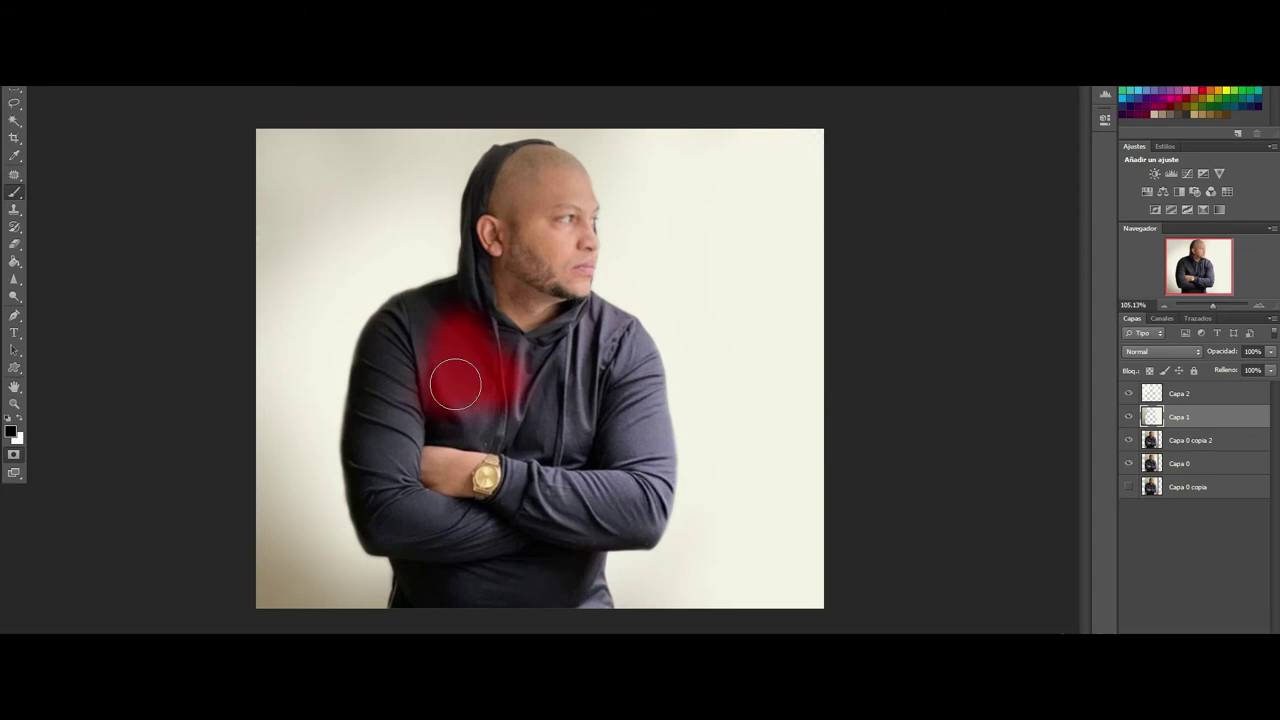
pyautogui.click(40, 78)
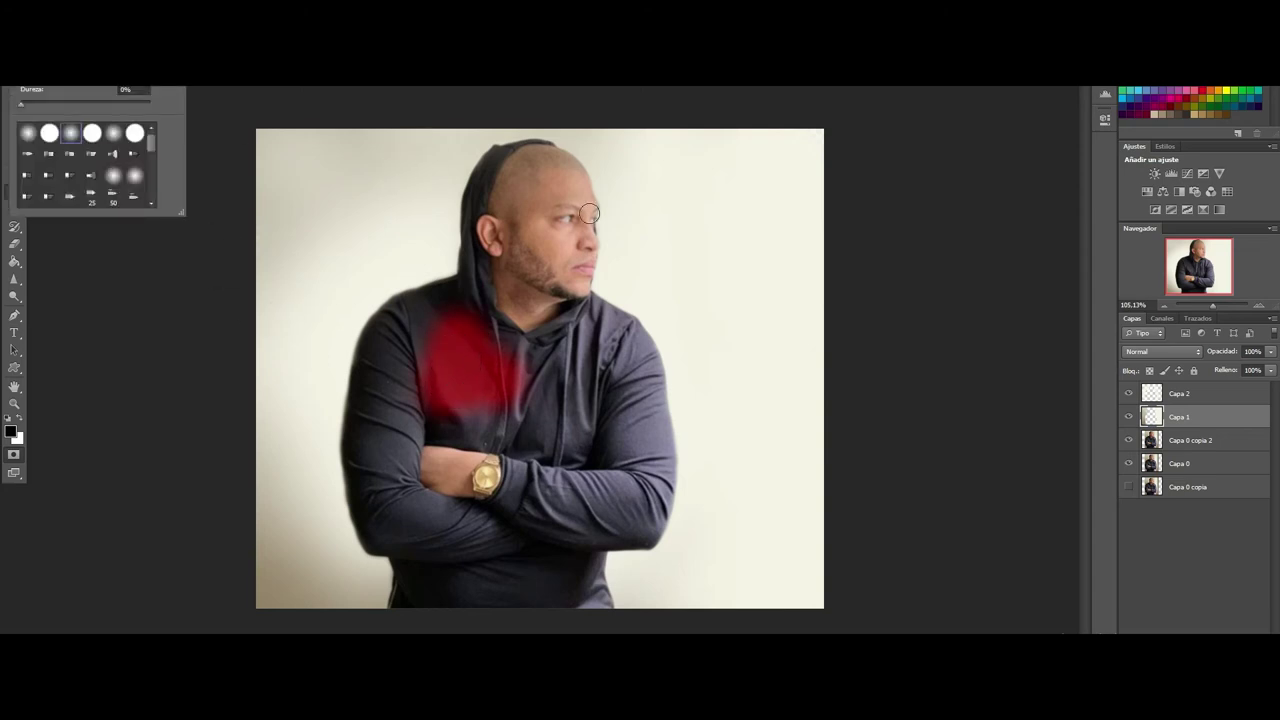
pyautogui.click(580, 327)
pyautogui.moveTo(490, 322)
pyautogui.mouseDown()
pyautogui.moveTo(480, 282)
pyautogui.moveTo(385, 335)
pyautogui.mouseUp()
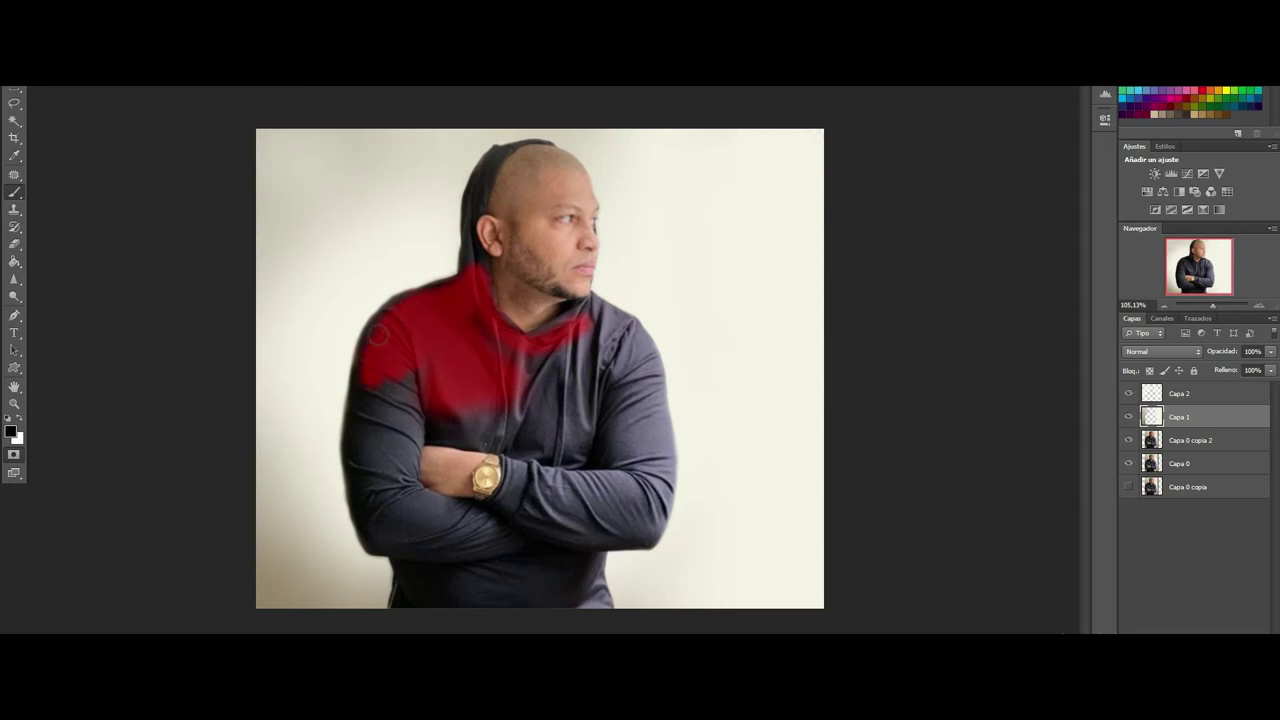
pyautogui.moveTo(364, 382)
pyautogui.mouseDown()
pyautogui.moveTo(358, 445)
pyautogui.moveTo(375, 515)
pyautogui.moveTo(418, 540)
pyautogui.mouseUp()
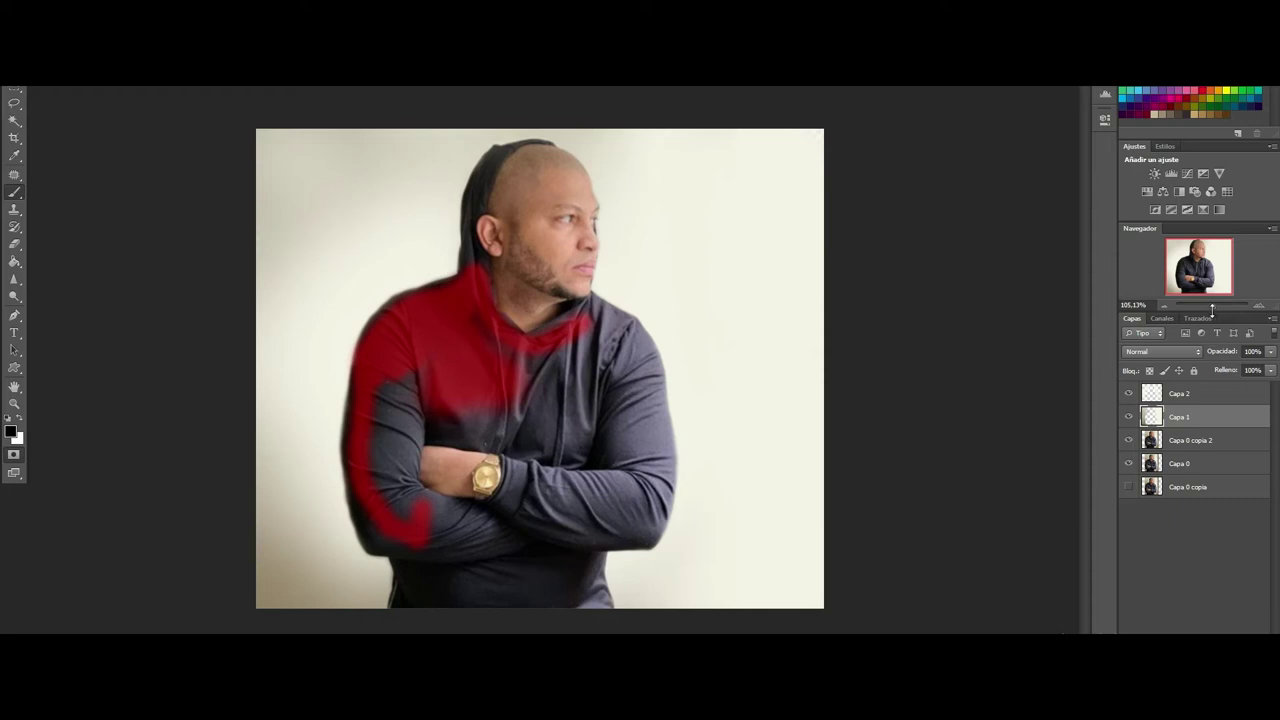
pyautogui.moveTo(1213, 306)
pyautogui.mouseDown()
pyautogui.moveTo(1224, 306)
pyautogui.moveTo(1186, 284)
pyautogui.mouseUp()
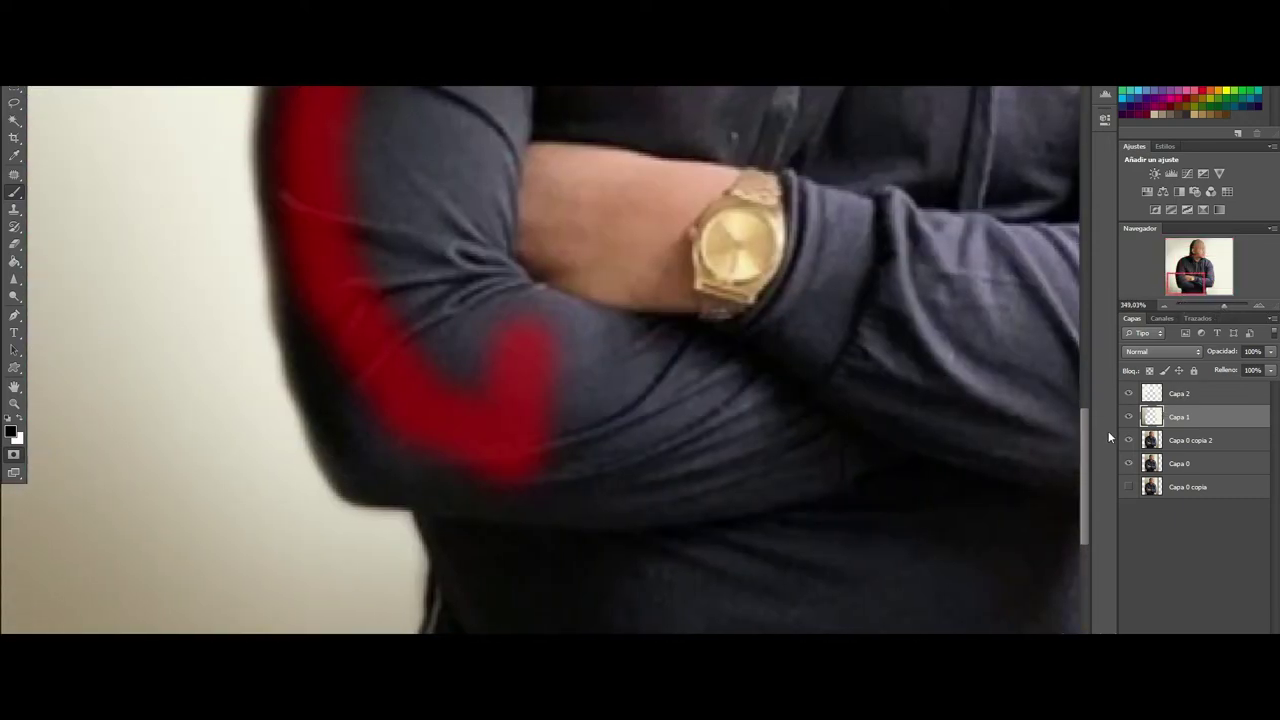
# Step: Adjust the brush tip and paint the quick mask down the left arm's dark outer edge
pyautogui.moveTo(1083, 444); pyautogui.dragTo(1083, 480)
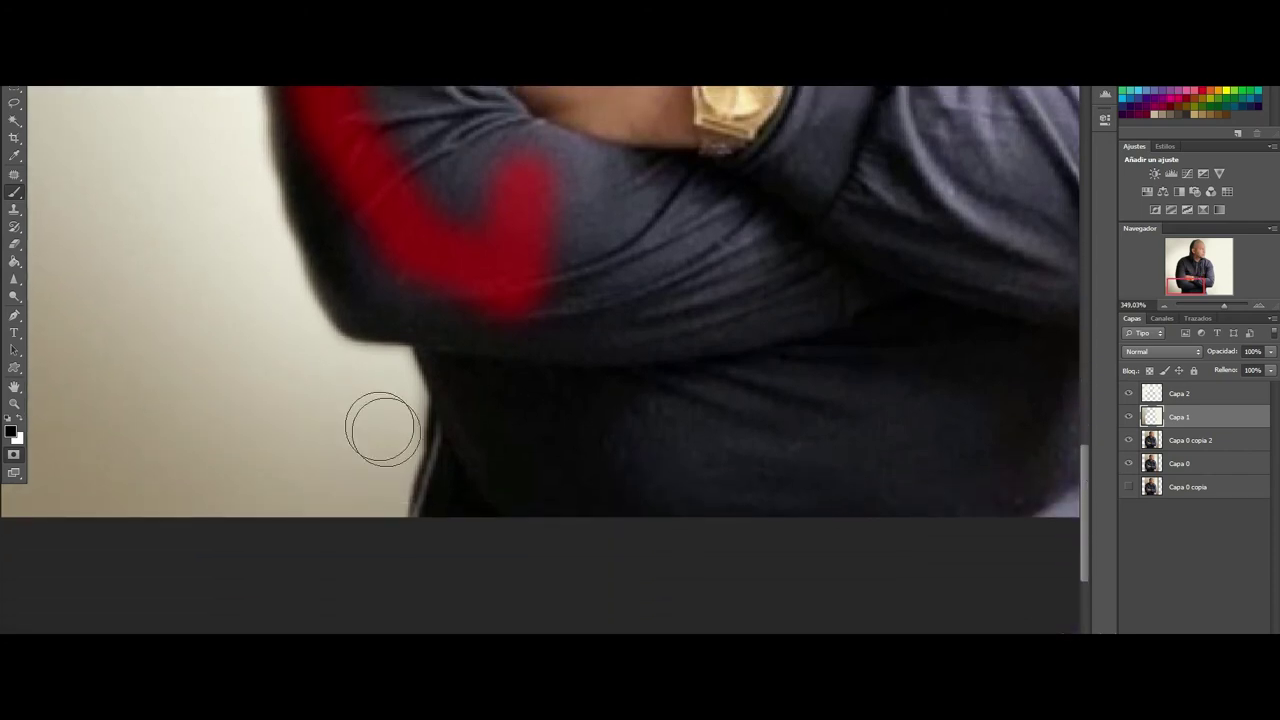
pyautogui.moveTo(466, 316)
pyautogui.mouseDown()
pyautogui.moveTo(465, 468)
pyautogui.moveTo(460, 309)
pyautogui.moveTo(460, 337)
pyautogui.moveTo(370, 195)
pyautogui.mouseUp()
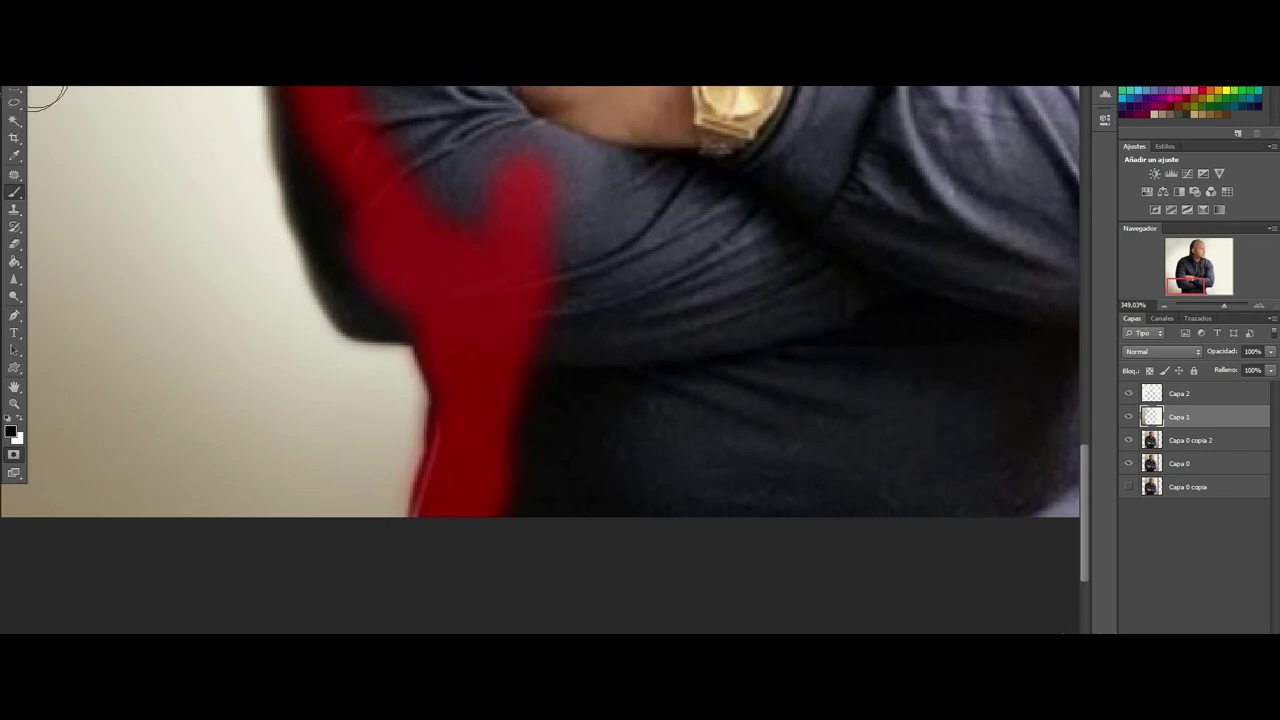
pyautogui.click(40, 60)
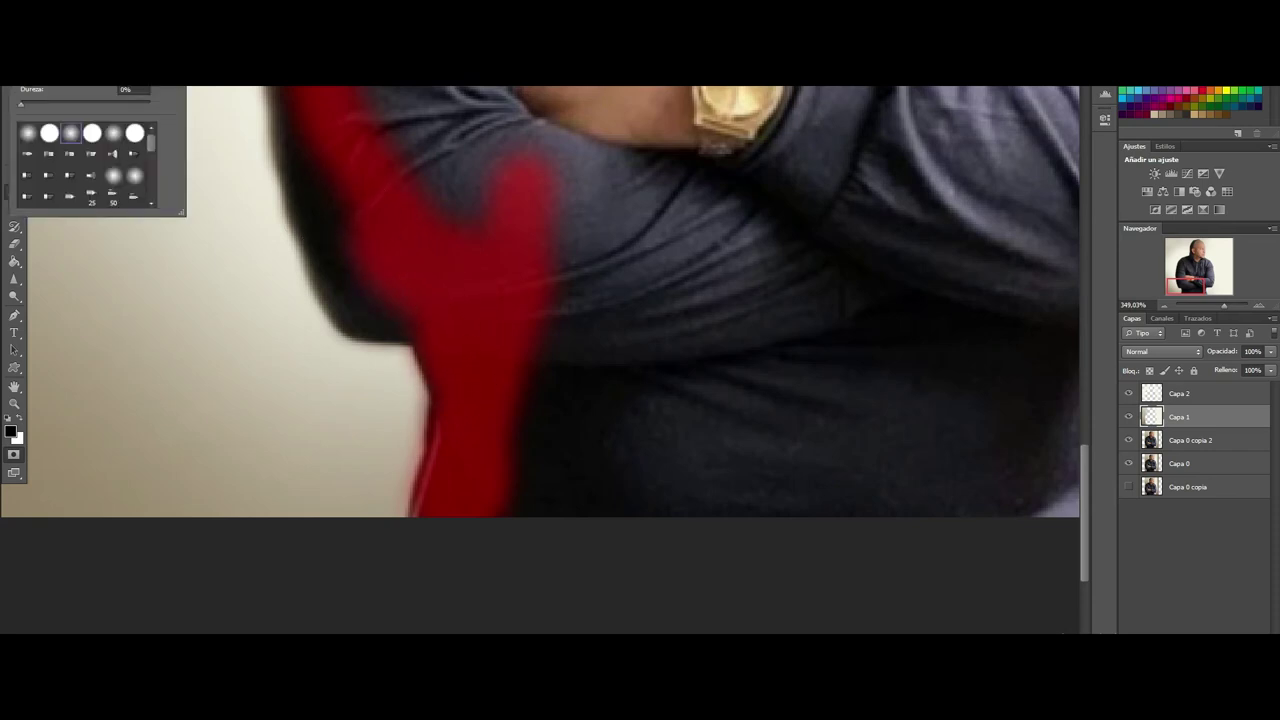
pyautogui.click(443, 366)
pyautogui.moveTo(429, 320)
pyautogui.mouseDown()
pyautogui.moveTo(354, 309)
pyautogui.moveTo(334, 269)
pyautogui.moveTo(371, 246)
pyautogui.mouseUp()
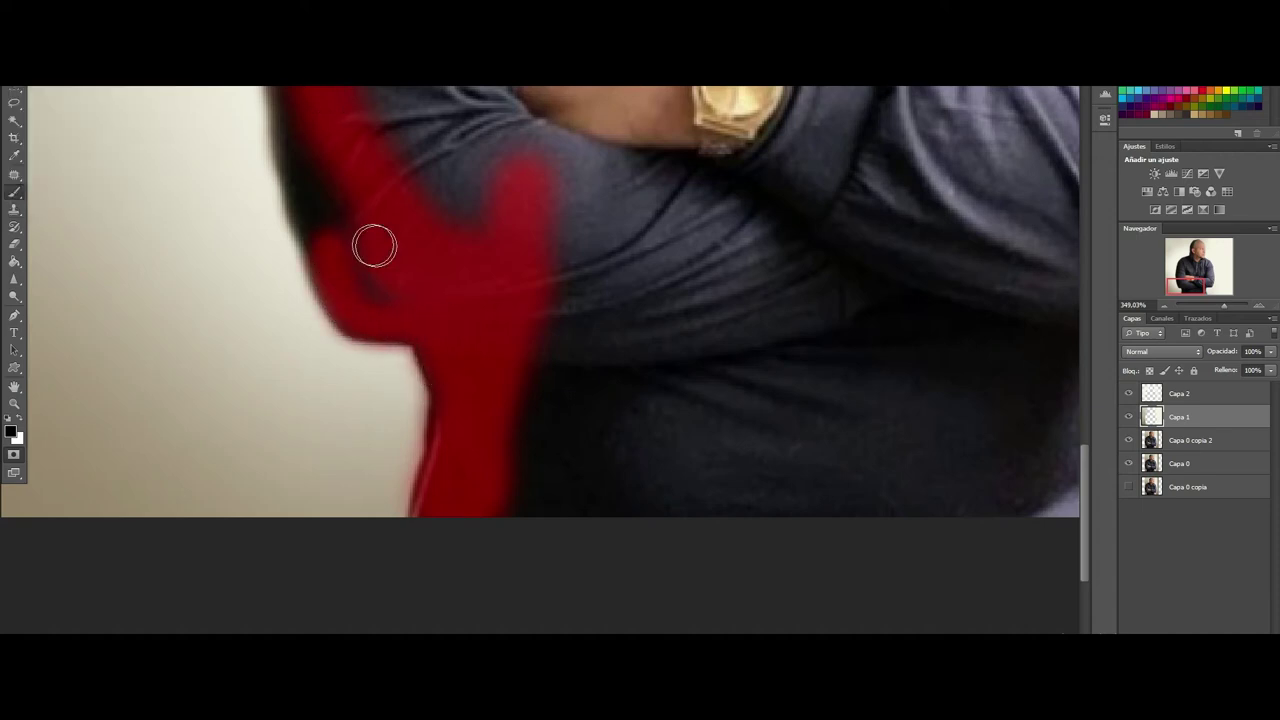
pyautogui.moveTo(449, 357); pyautogui.dragTo(354, 249)
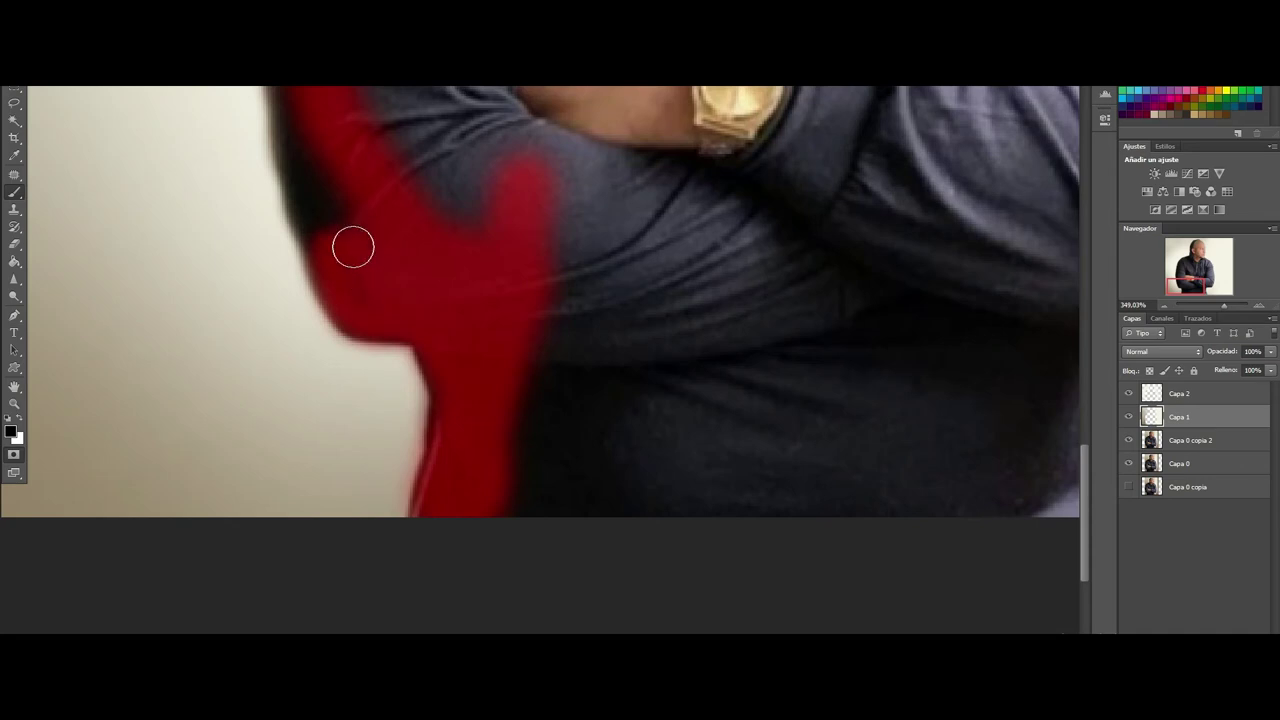
# Step: Extend the quick mask higher up along the left sleeve's dark edge
pyautogui.scroll(3, 432, 350)
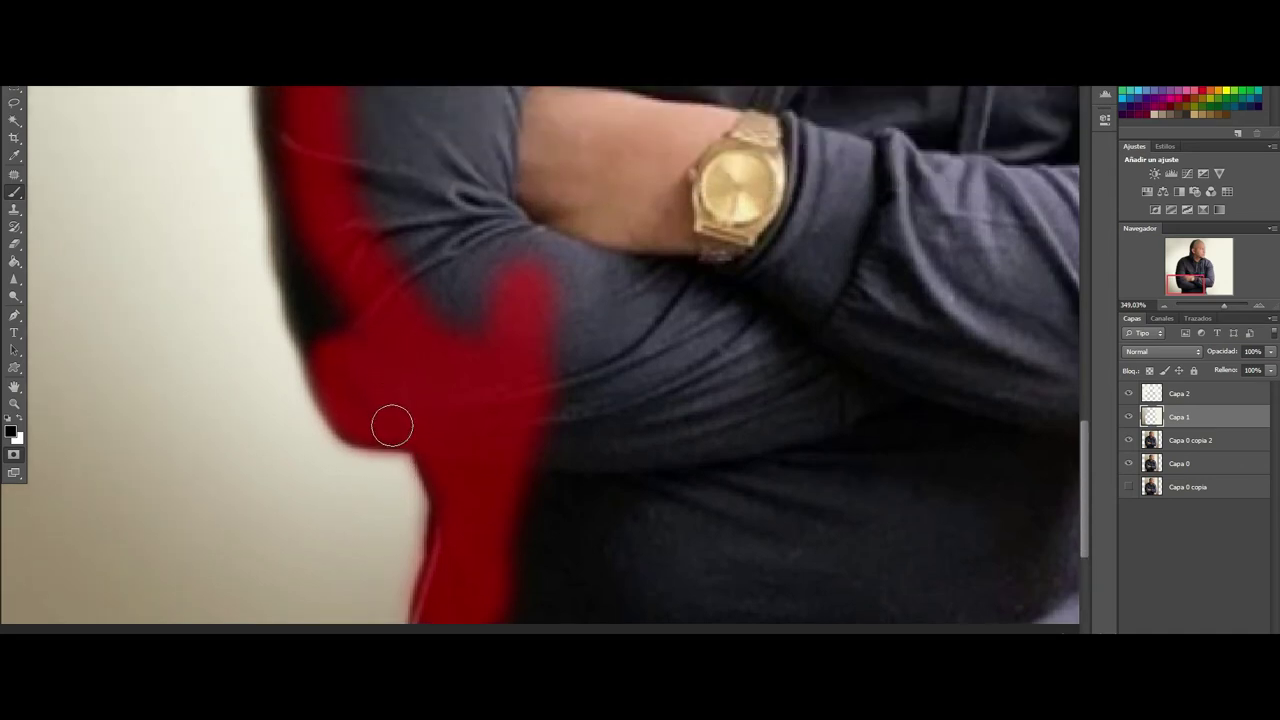
pyautogui.moveTo(348, 416)
pyautogui.mouseDown()
pyautogui.moveTo(309, 294)
pyautogui.moveTo(314, 266)
pyautogui.mouseUp()
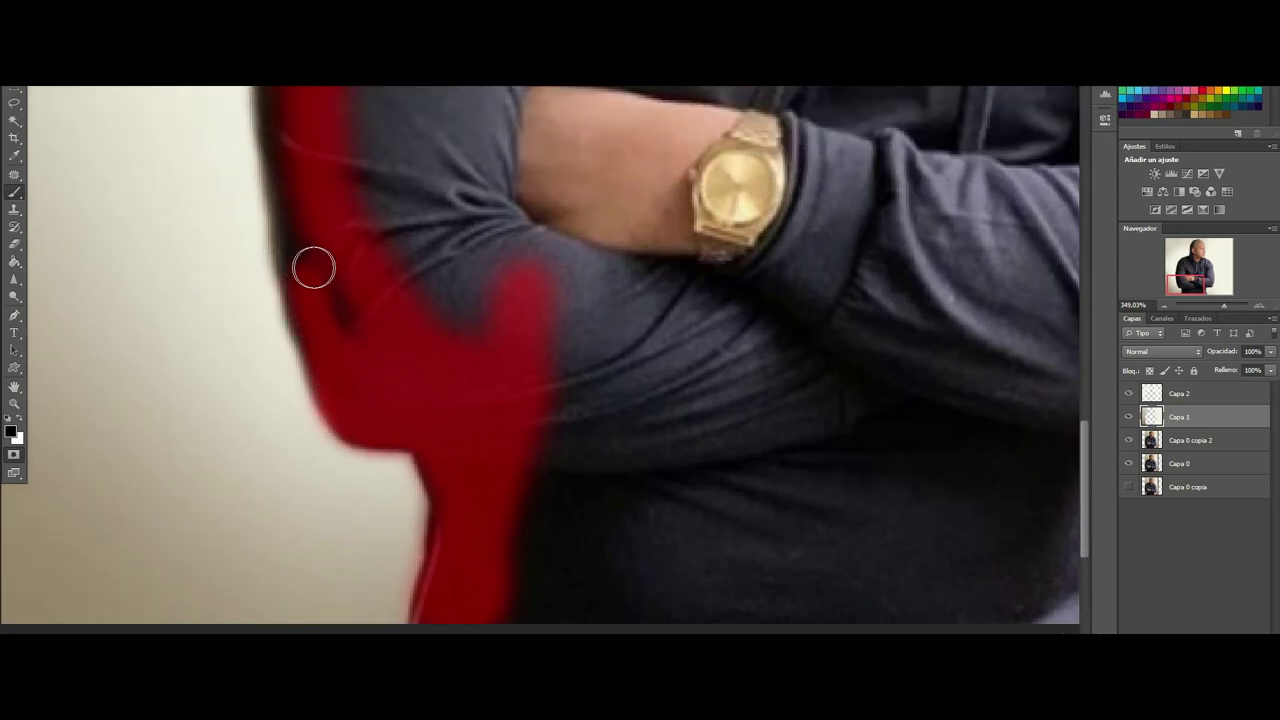
pyautogui.scroll(1, 335, 310)
pyautogui.scroll(2, 330, 350)
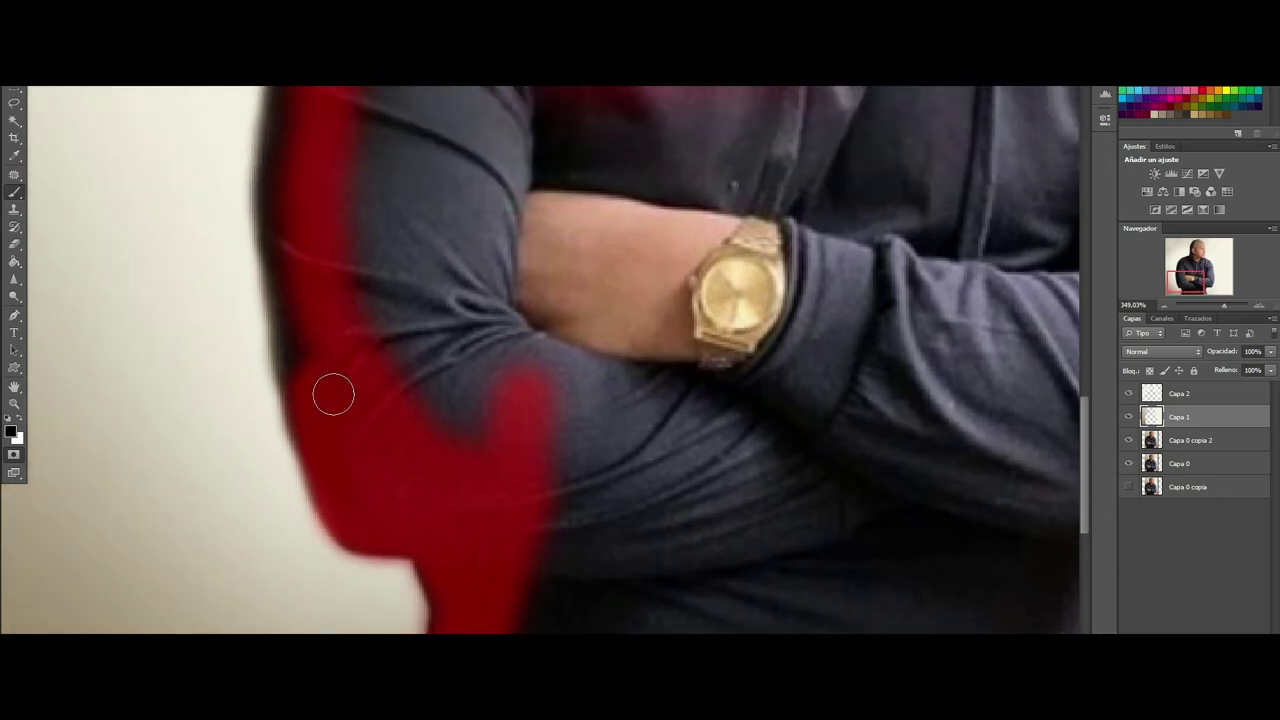
pyautogui.moveTo(314, 423)
pyautogui.mouseDown()
pyautogui.moveTo(286, 289)
pyautogui.moveTo(303, 366)
pyautogui.moveTo(286, 316)
pyautogui.mouseUp()
pyautogui.scroll(3, 295, 295)
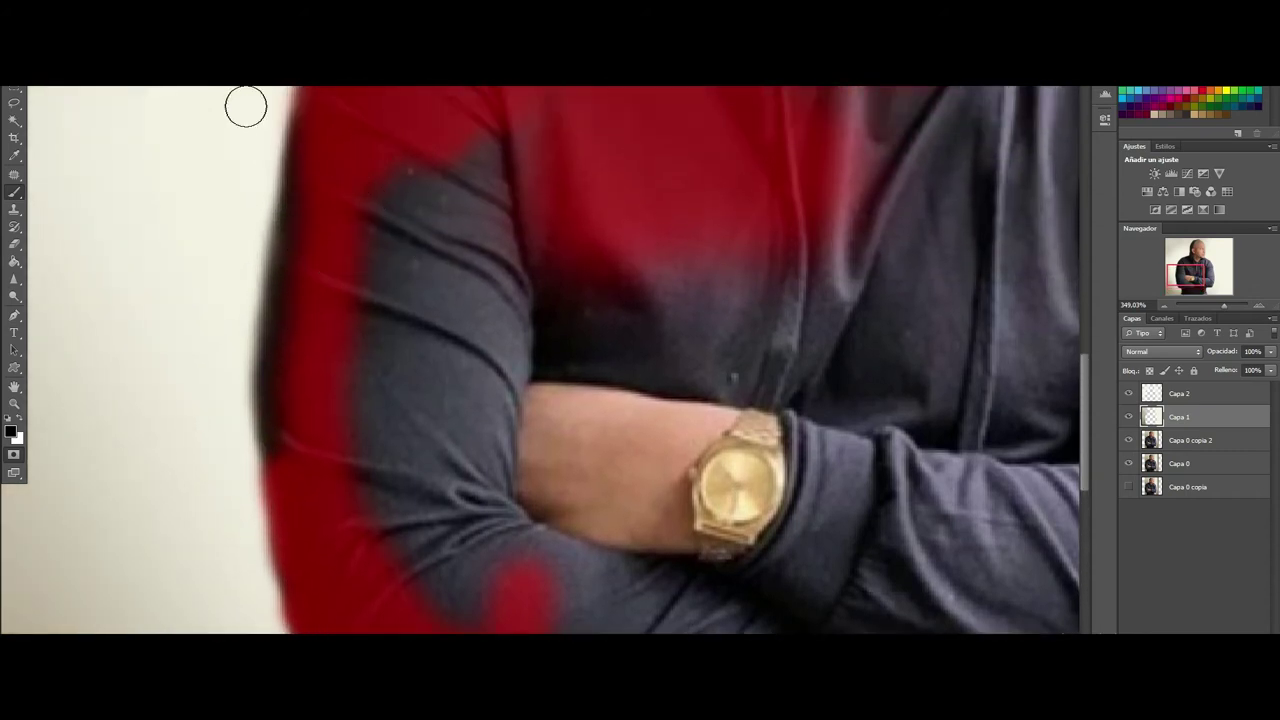
pyautogui.moveTo(314, 114); pyautogui.dragTo(303, 190)
pyautogui.scroll(-1, 514, 332)
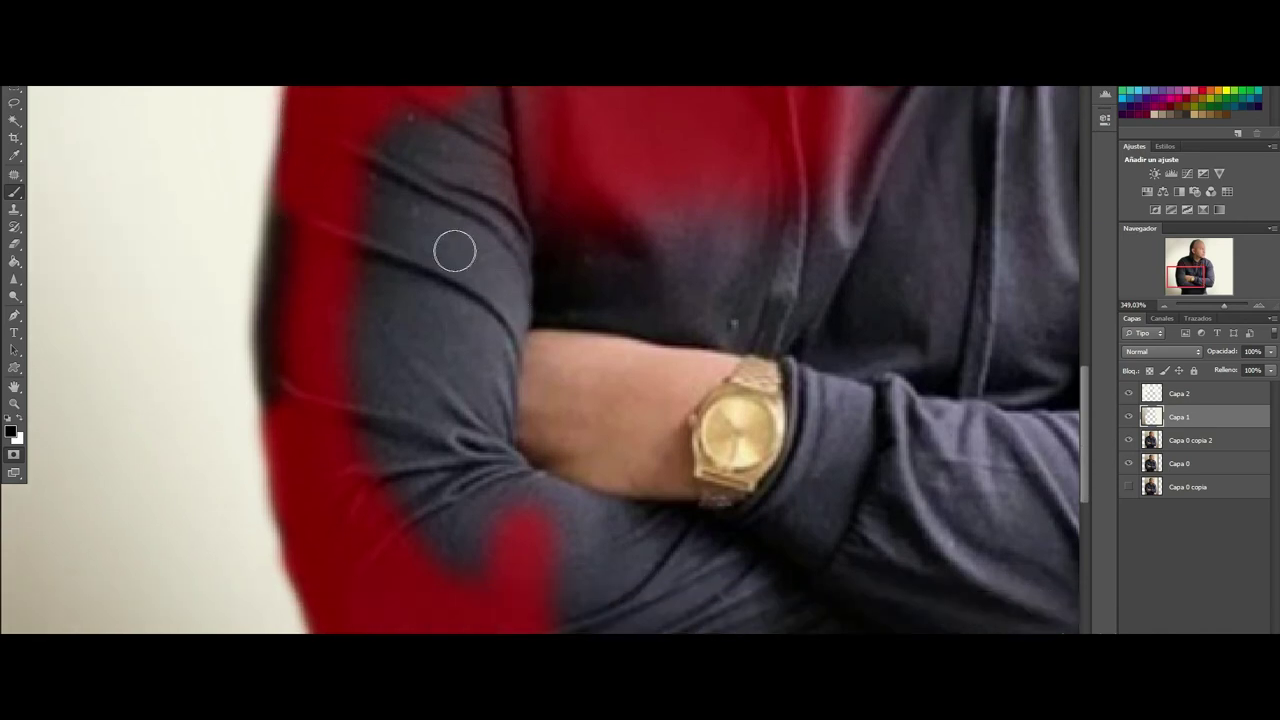
pyautogui.moveTo(309, 171)
pyautogui.mouseDown()
pyautogui.moveTo(291, 206)
pyautogui.moveTo(283, 391)
pyautogui.moveTo(290, 272)
pyautogui.mouseUp()
pyautogui.scroll(2, 306, 251)
# Step: Mask the shadow along the top edge of the left shoulder
pyautogui.scroll(2, 297, 260)
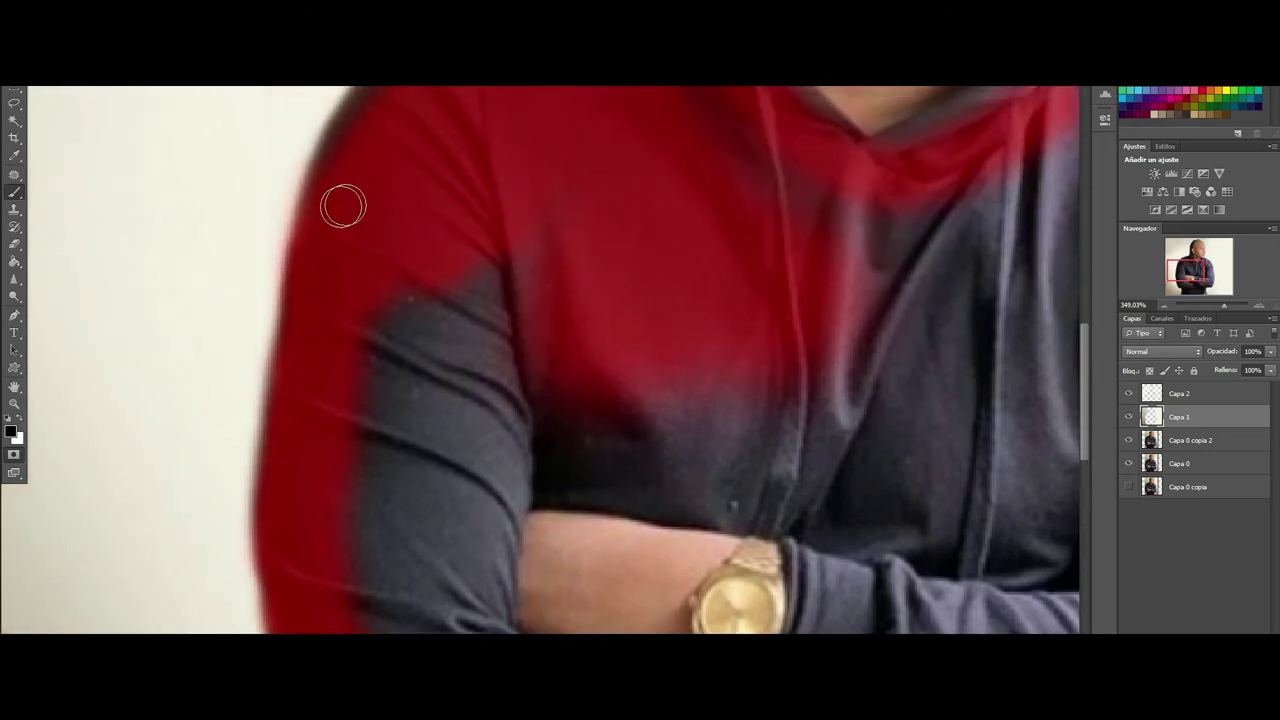
pyautogui.scroll(2, 343, 206)
pyautogui.scroll(2, 420, 196)
pyautogui.scroll(1, 560, 185)
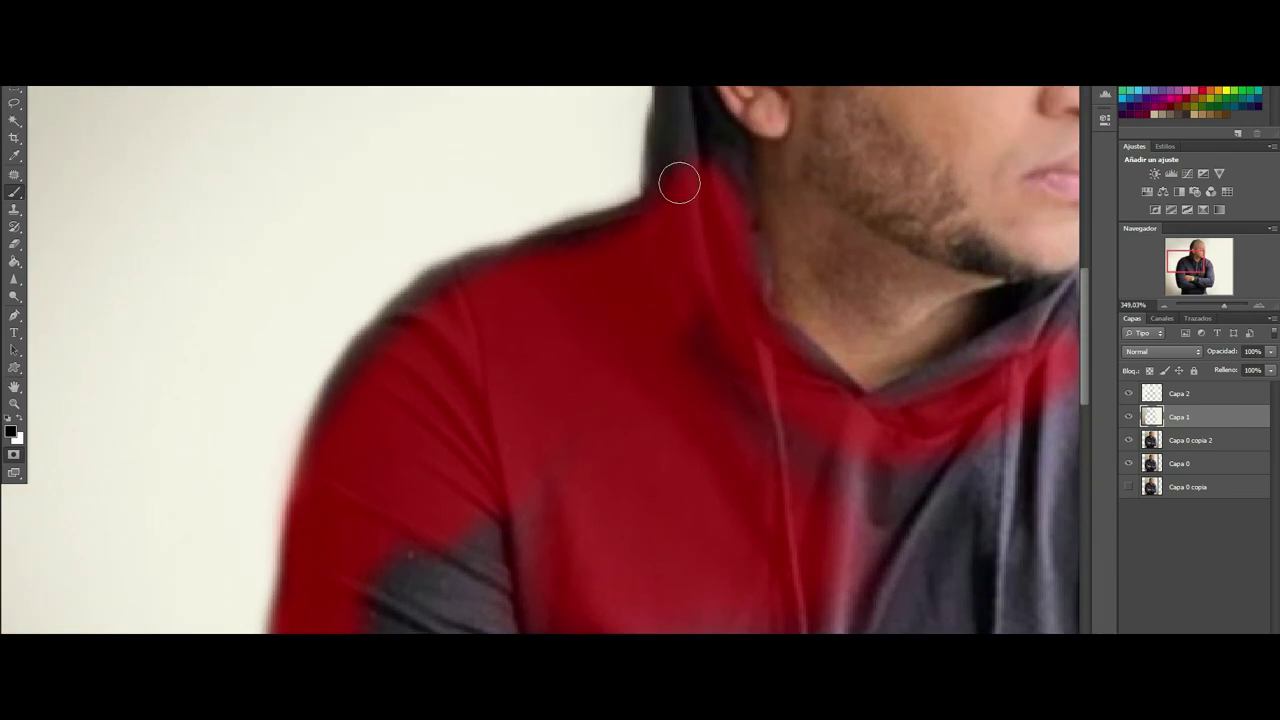
pyautogui.moveTo(660, 207)
pyautogui.mouseDown()
pyautogui.moveTo(446, 291)
pyautogui.moveTo(340, 426)
pyautogui.moveTo(366, 360)
pyautogui.moveTo(398, 331)
pyautogui.moveTo(354, 377)
pyautogui.moveTo(331, 443)
pyautogui.moveTo(500, 269)
pyautogui.moveTo(449, 289)
pyautogui.moveTo(414, 334)
pyautogui.moveTo(494, 287)
pyautogui.moveTo(480, 277)
pyautogui.moveTo(429, 297)
pyautogui.moveTo(403, 317)
pyautogui.moveTo(640, 226)
pyautogui.moveTo(677, 194)
pyautogui.mouseUp()
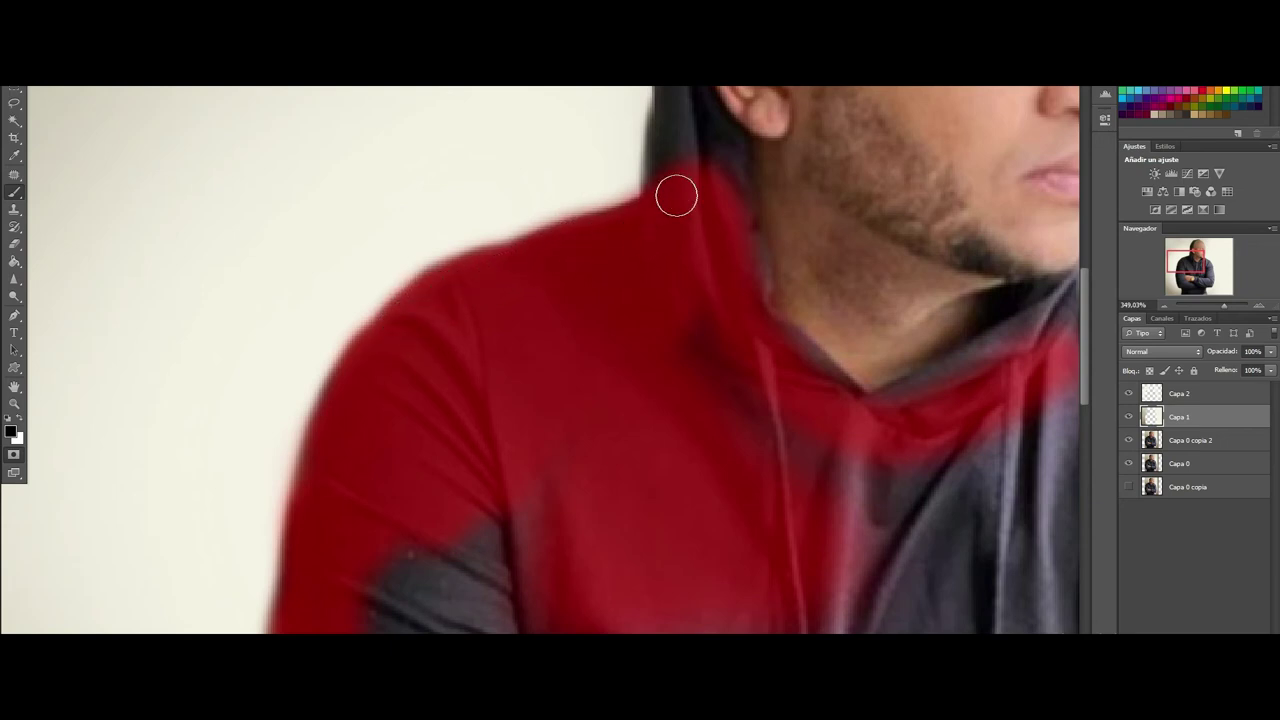
# Step: Paint the mask up the hood edge beside the ear toward the top of the head
pyautogui.scroll(1, 677, 194)
pyautogui.scroll(3, 673, 198)
pyautogui.scroll(1, 649, 223)
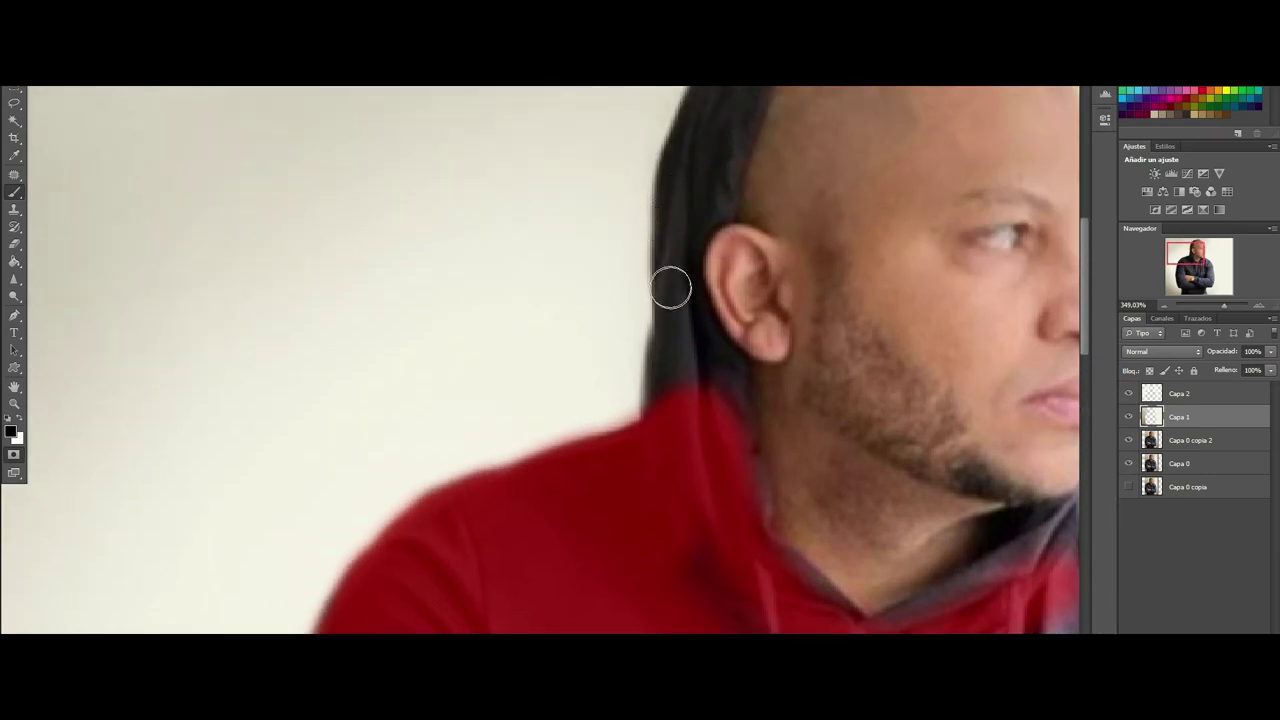
pyautogui.moveTo(685, 168)
pyautogui.mouseDown()
pyautogui.moveTo(663, 374)
pyautogui.moveTo(671, 431)
pyautogui.moveTo(709, 389)
pyautogui.moveTo(681, 313)
pyautogui.mouseUp()
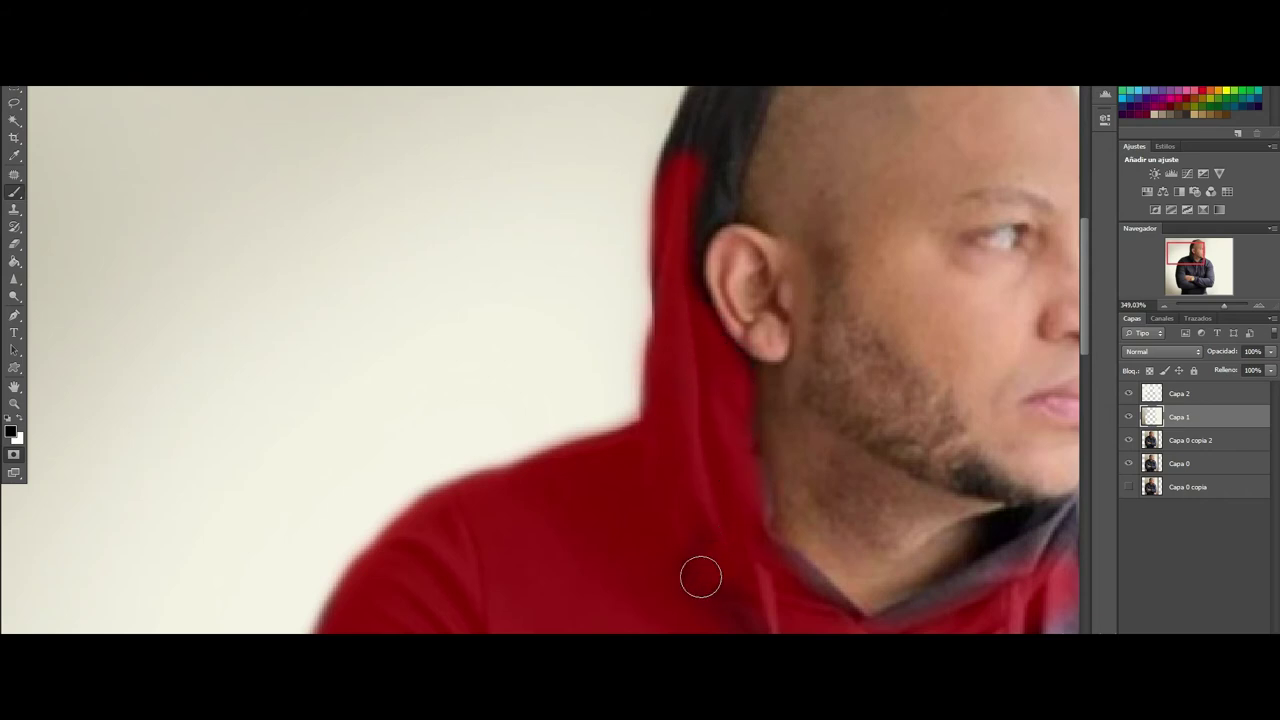
pyautogui.scroll(2, 694, 430)
pyautogui.scroll(3, 690, 380)
pyautogui.scroll(1, 688, 340)
pyautogui.moveTo(795, 215)
pyautogui.mouseDown()
pyautogui.moveTo(671, 417)
pyautogui.moveTo(680, 517)
pyautogui.mouseUp()
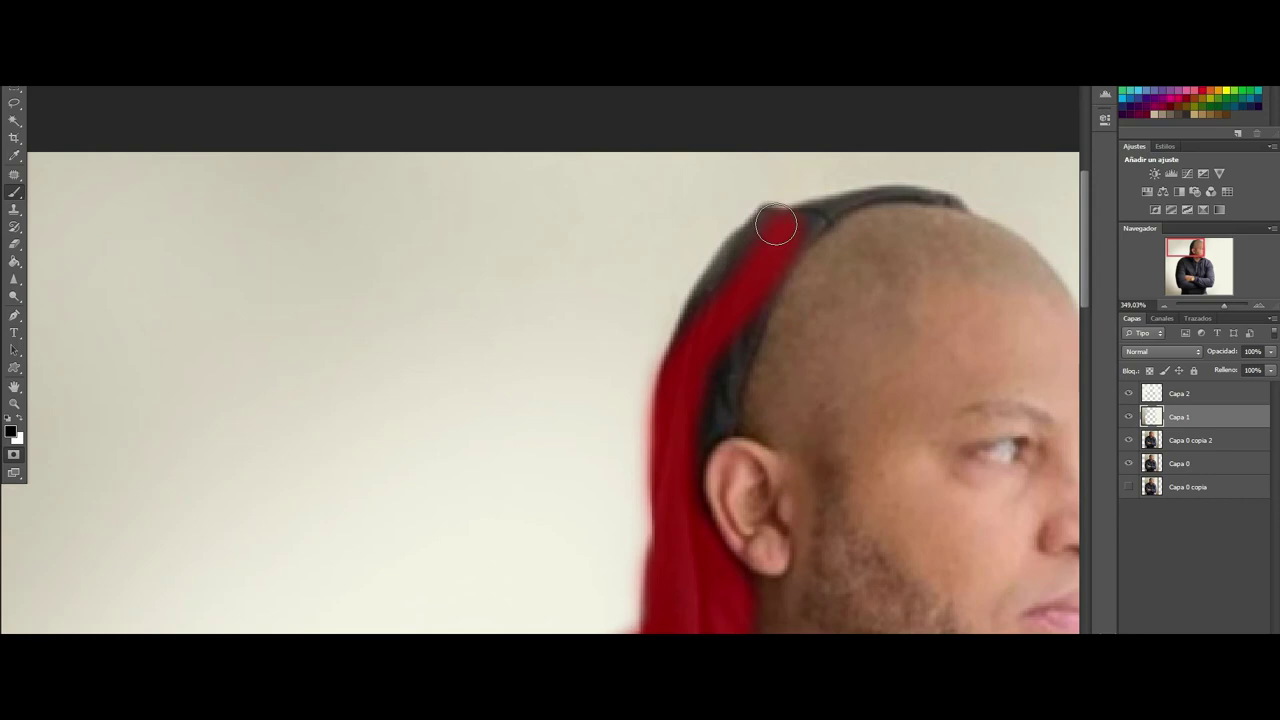
# Step: Resize the brush and mask the dark hood rim down the side of the head
pyautogui.moveTo(771, 228)
pyautogui.mouseDown()
pyautogui.moveTo(709, 303)
pyautogui.moveTo(702, 380)
pyautogui.mouseUp()
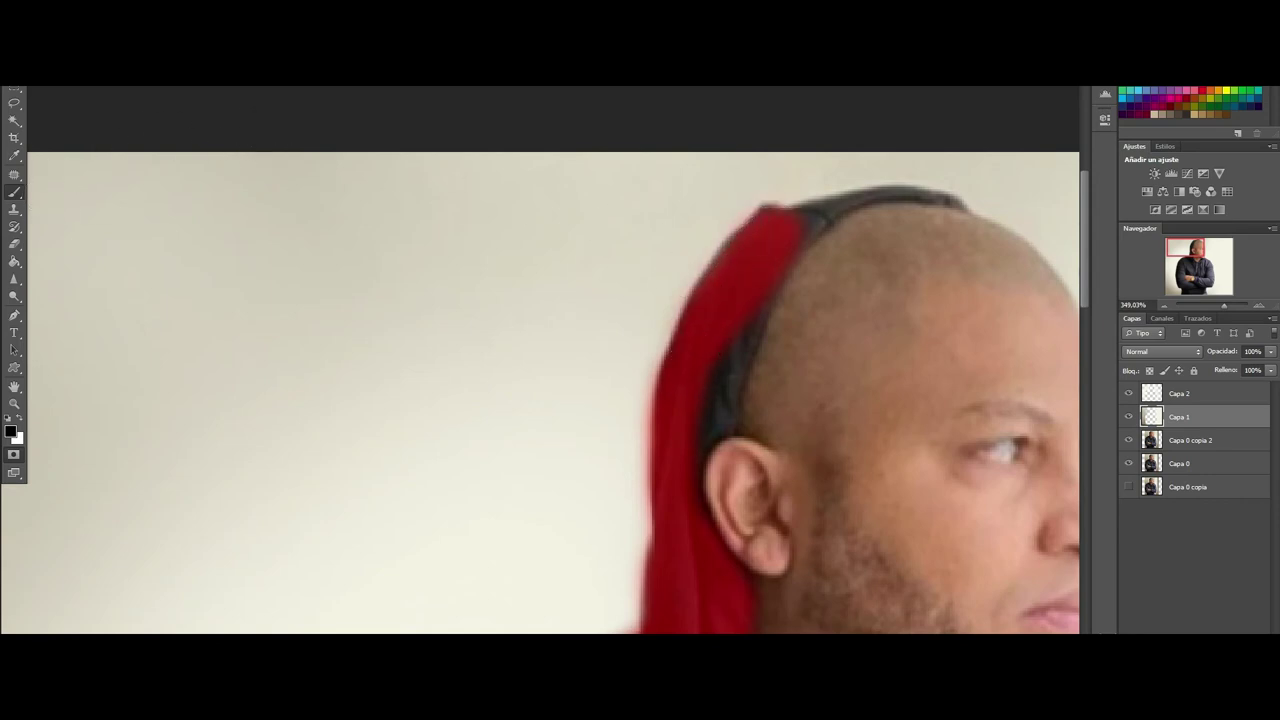
pyautogui.click(40, 70)
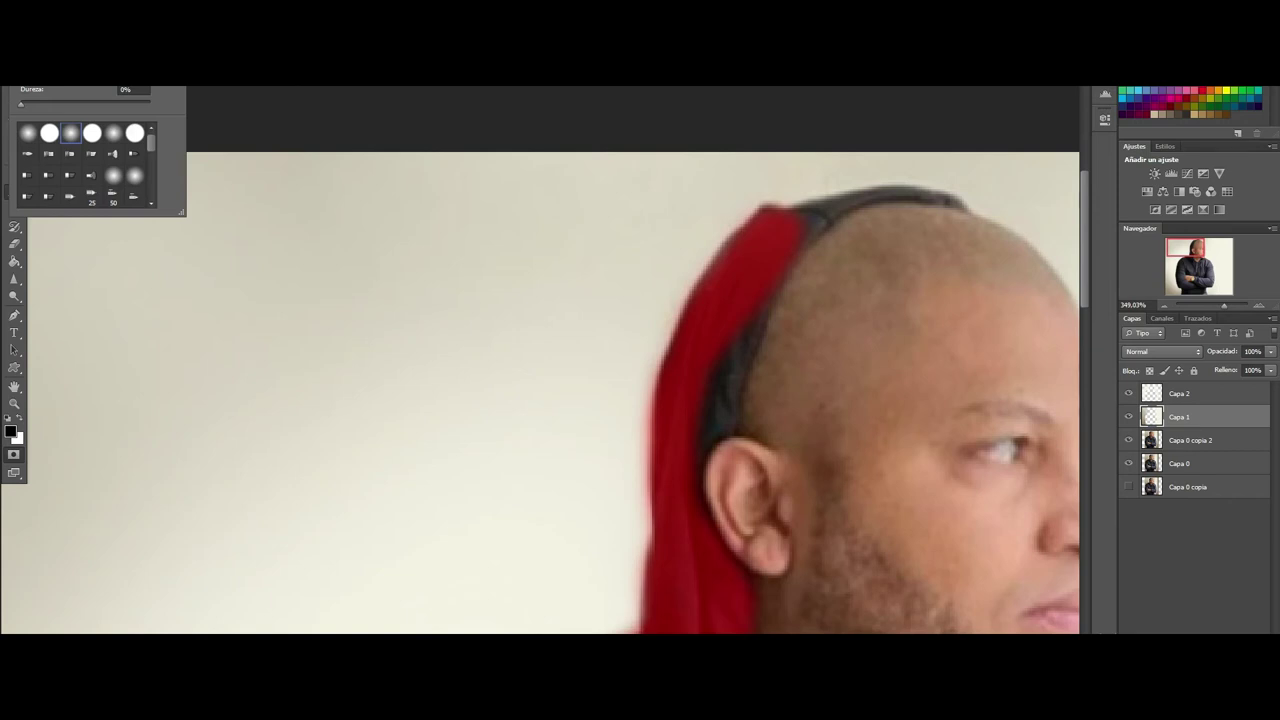
pyautogui.click(687, 345)
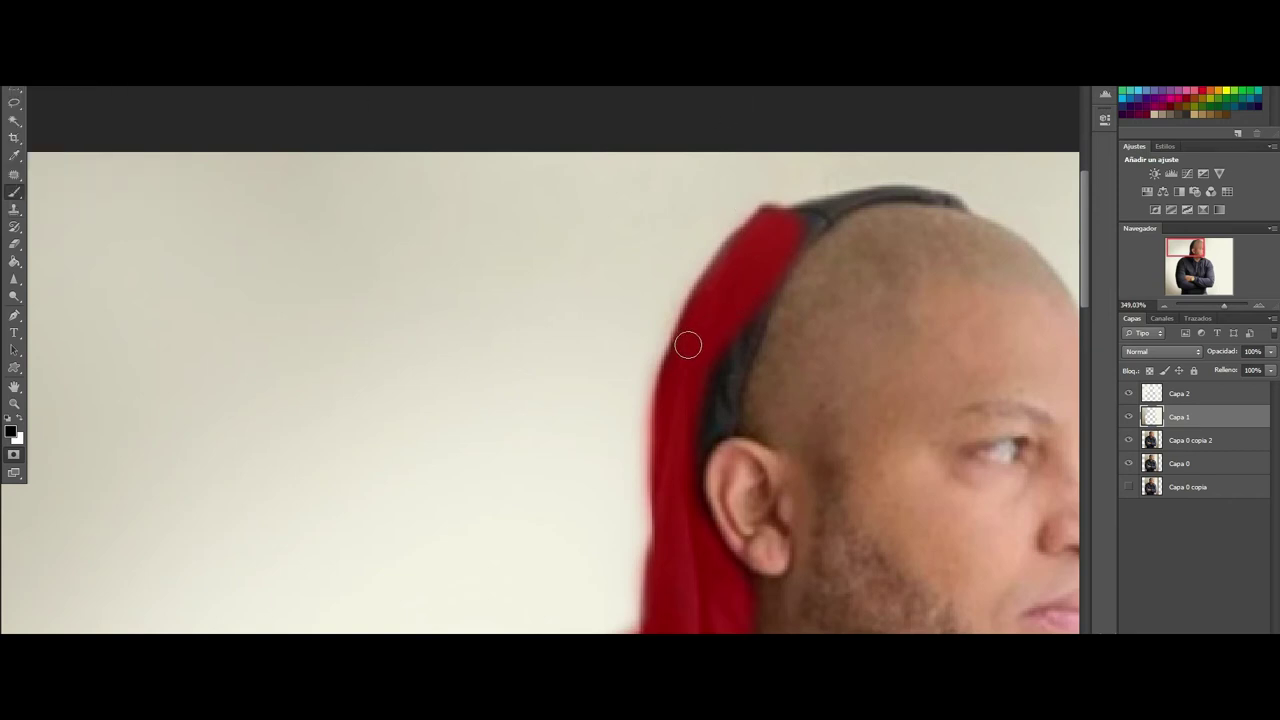
pyautogui.moveTo(726, 368); pyautogui.dragTo(691, 469)
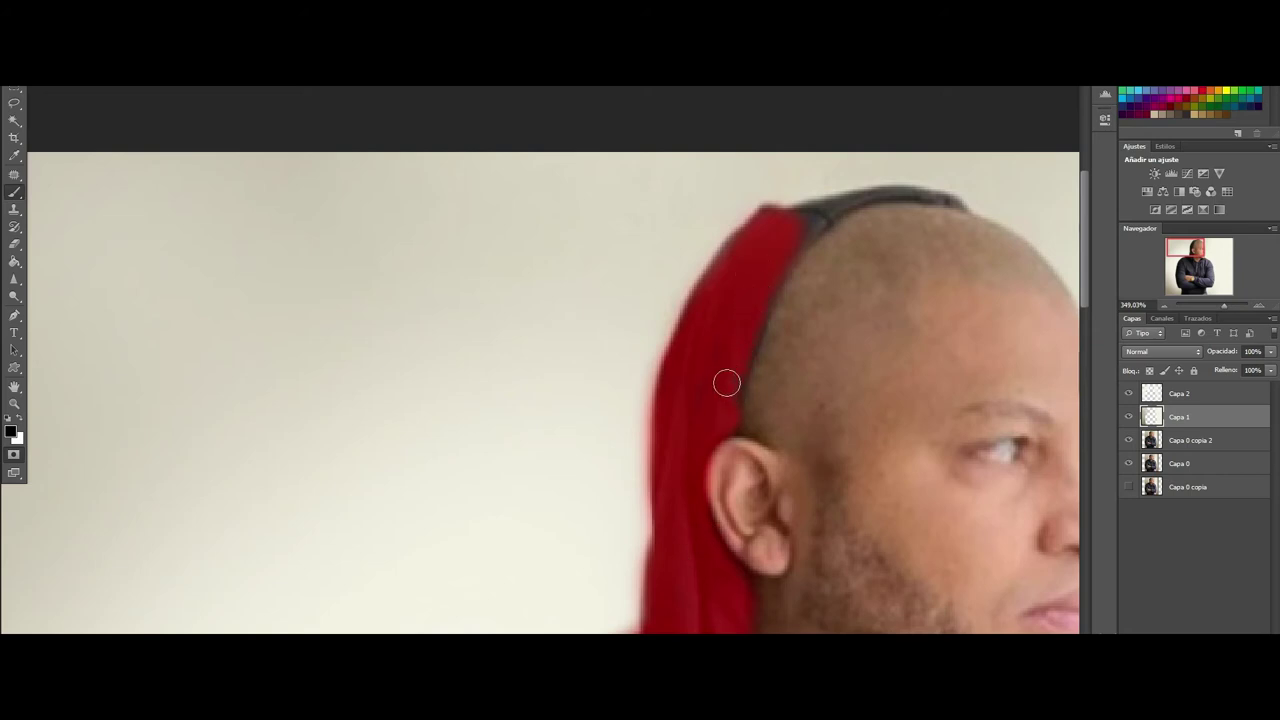
pyautogui.scroll(3, 772, 251)
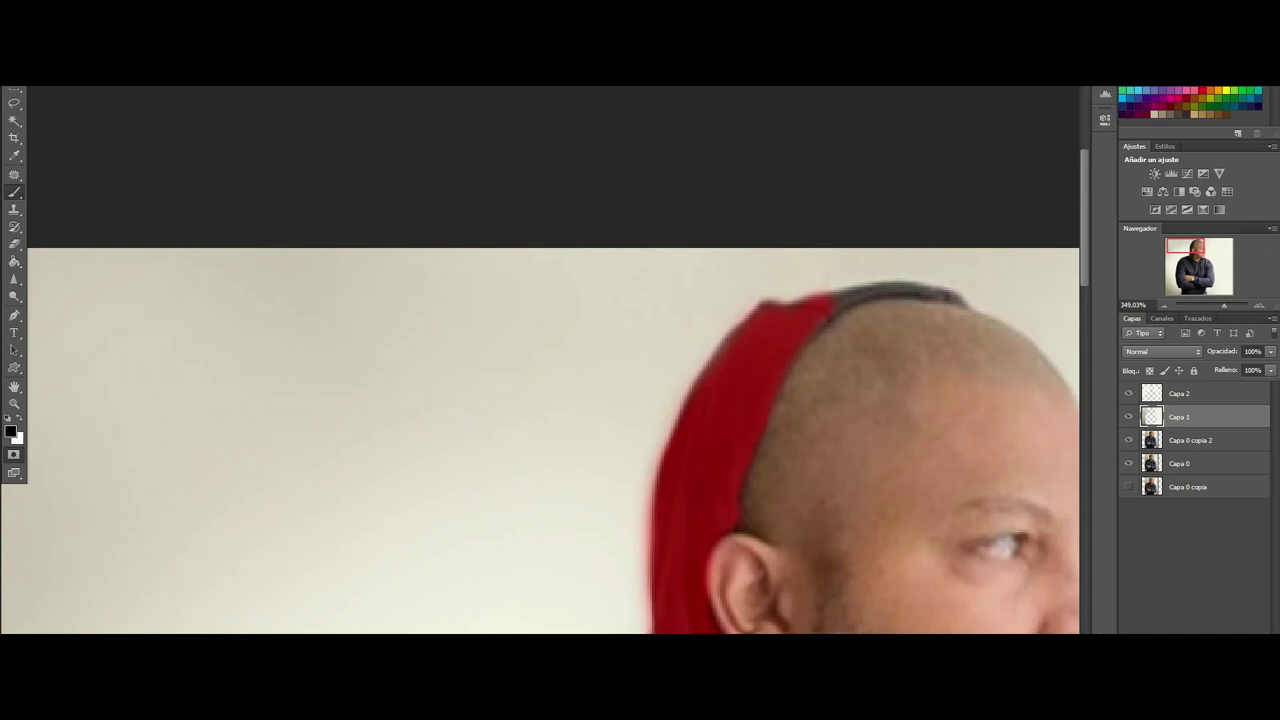
# Step: Set the Navigator zoom to about 426% on the hood rim
pyautogui.click(40, 80)
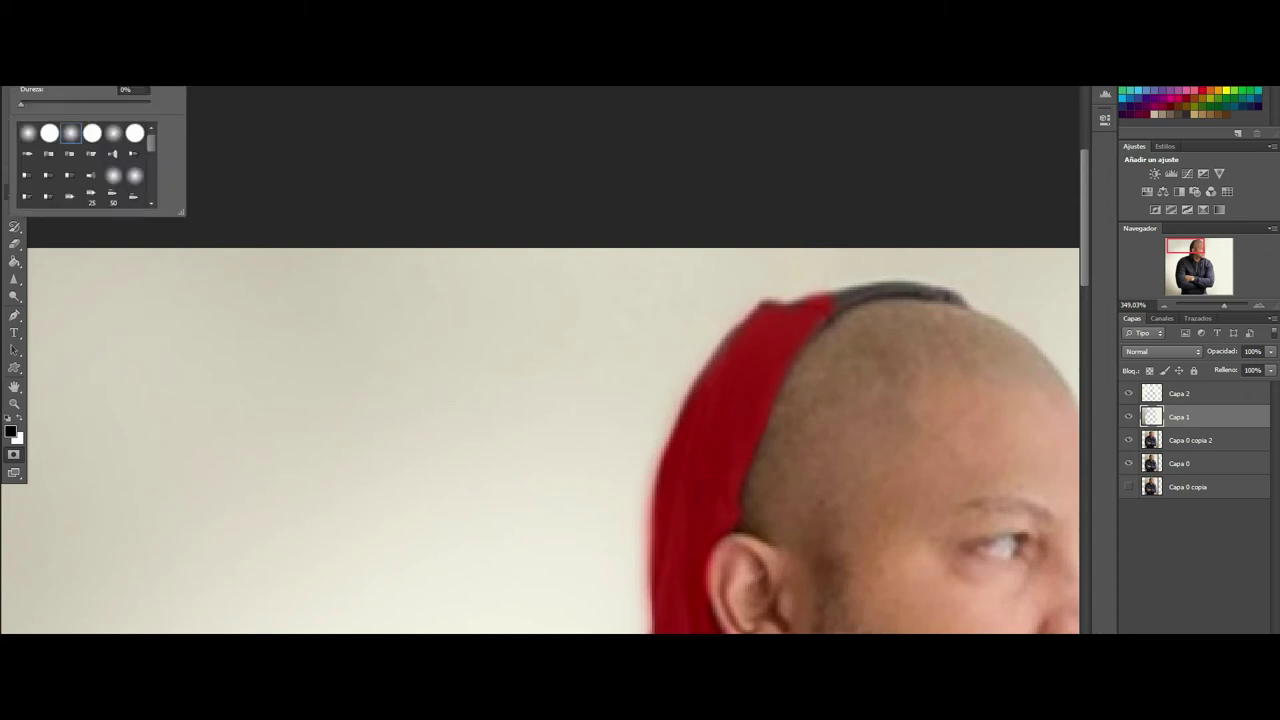
pyautogui.click(1228, 303)
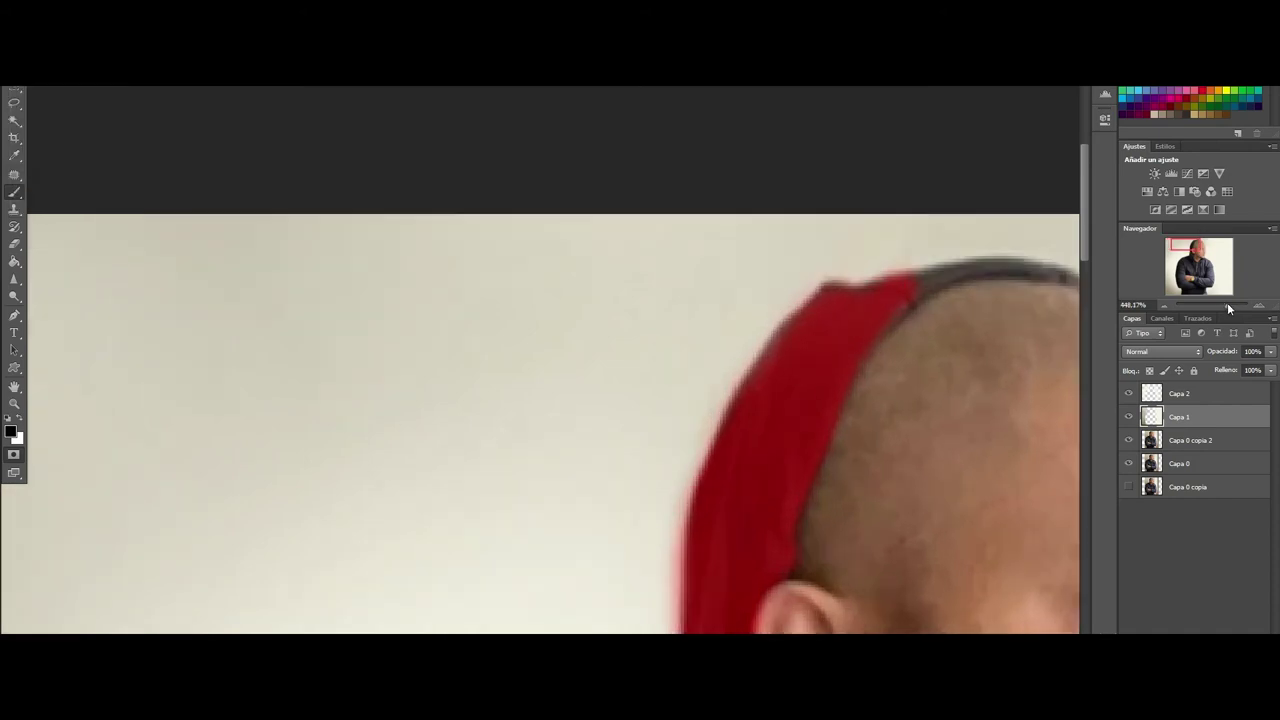
pyautogui.moveTo(1228, 306); pyautogui.dragTo(1226, 307)
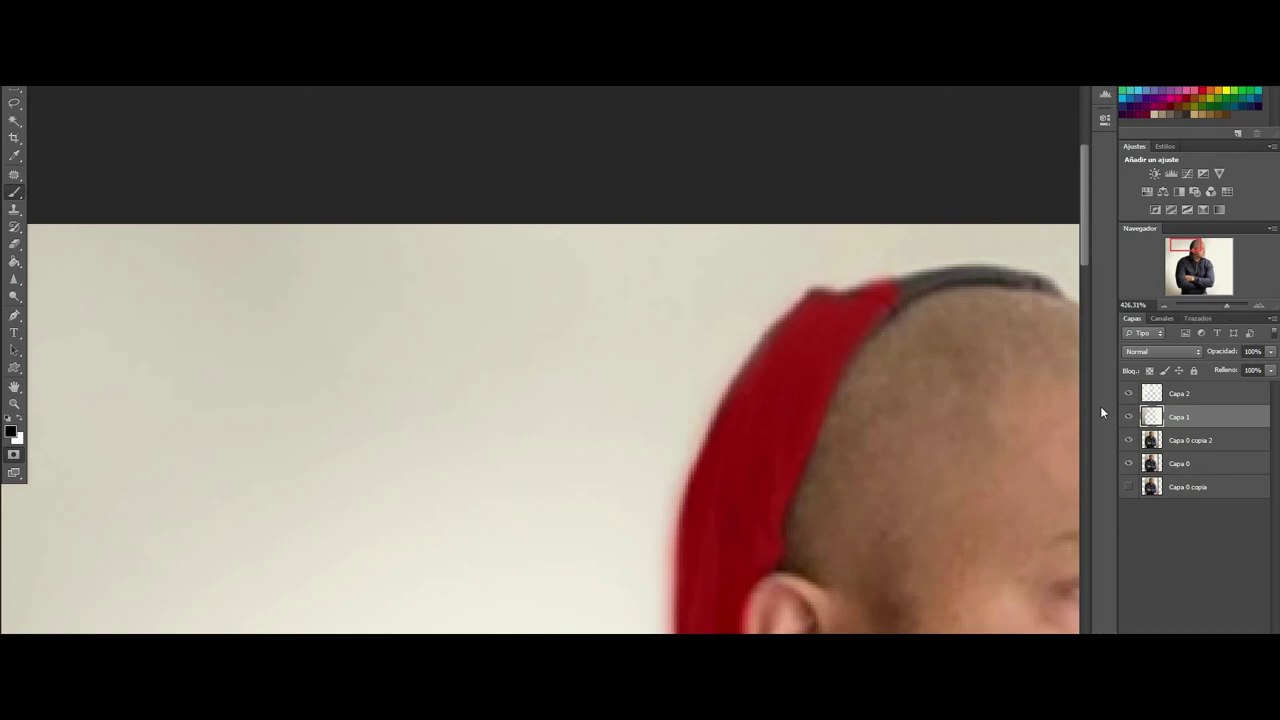
pyautogui.hscroll(2, 673, 627)
pyautogui.hscroll(1, 673, 627)
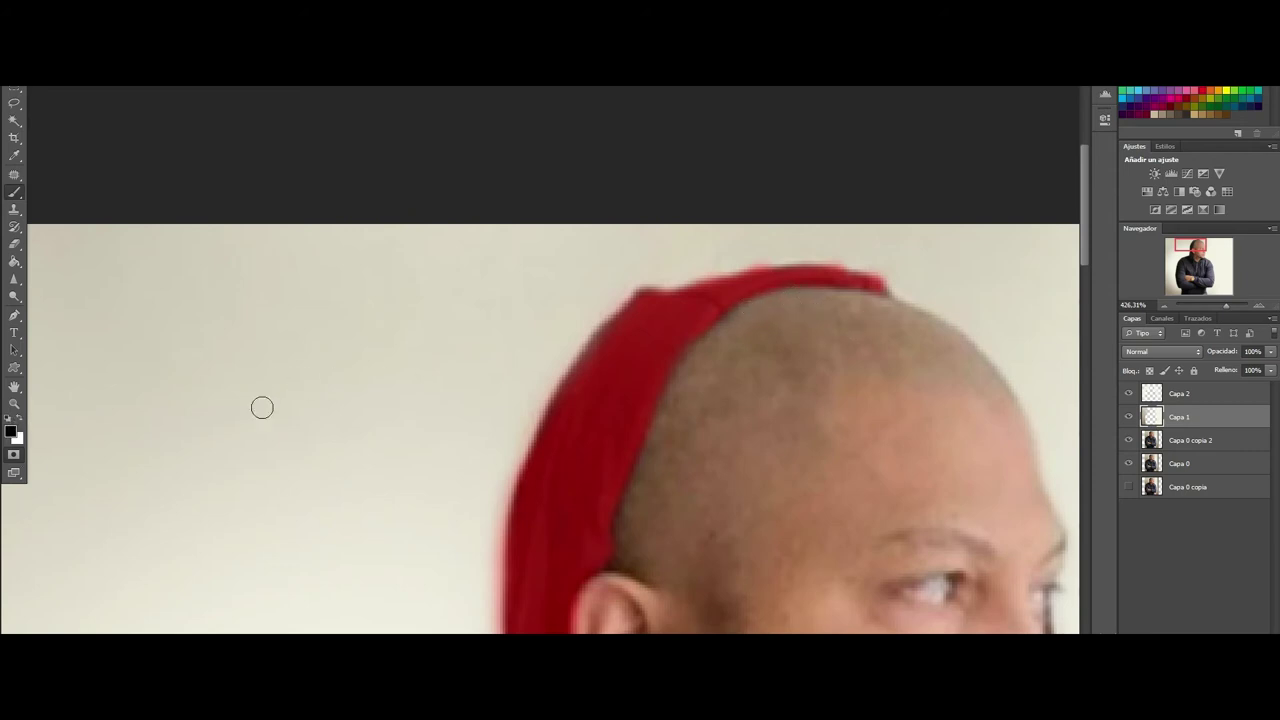
# Step: Resize the brush and mask the grey collar band and the dark shadow patch below the chin
pyautogui.scroll(-2, 480, 395)
pyautogui.scroll(-3, 711, 374)
pyautogui.scroll(-1, 700, 370)
pyautogui.scroll(-3, 790, 386)
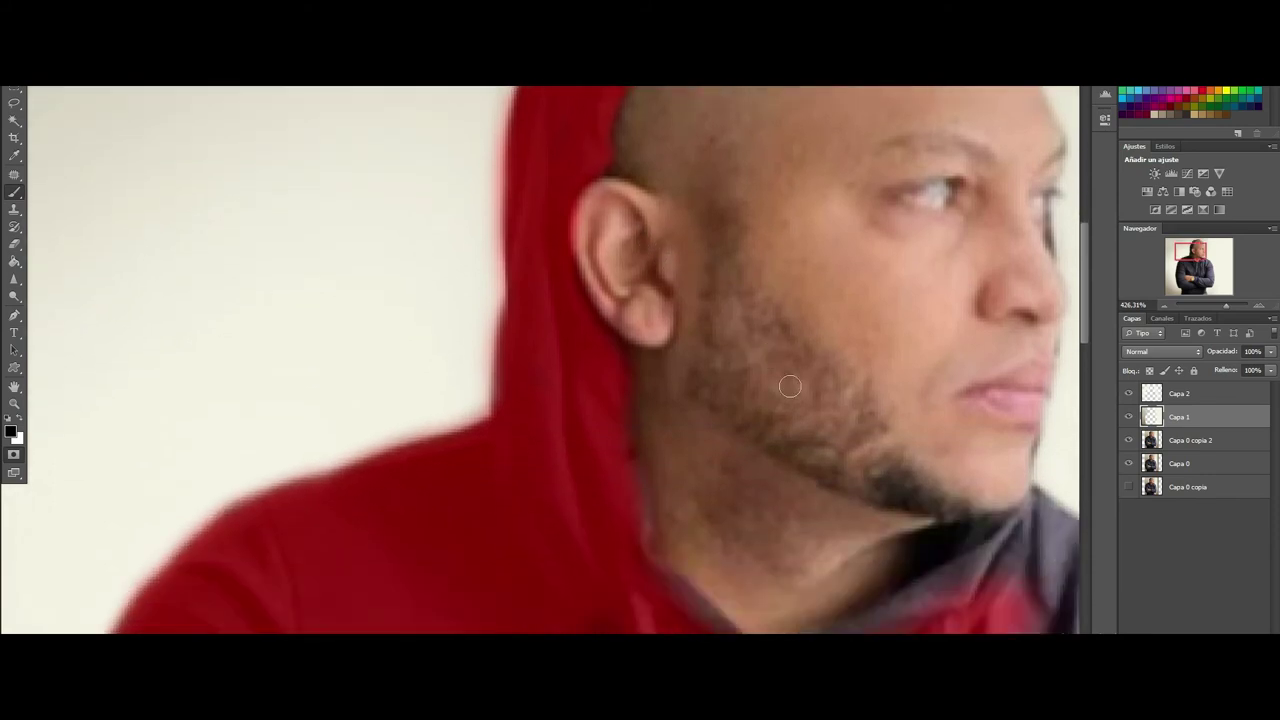
pyautogui.scroll(-1, 790, 386)
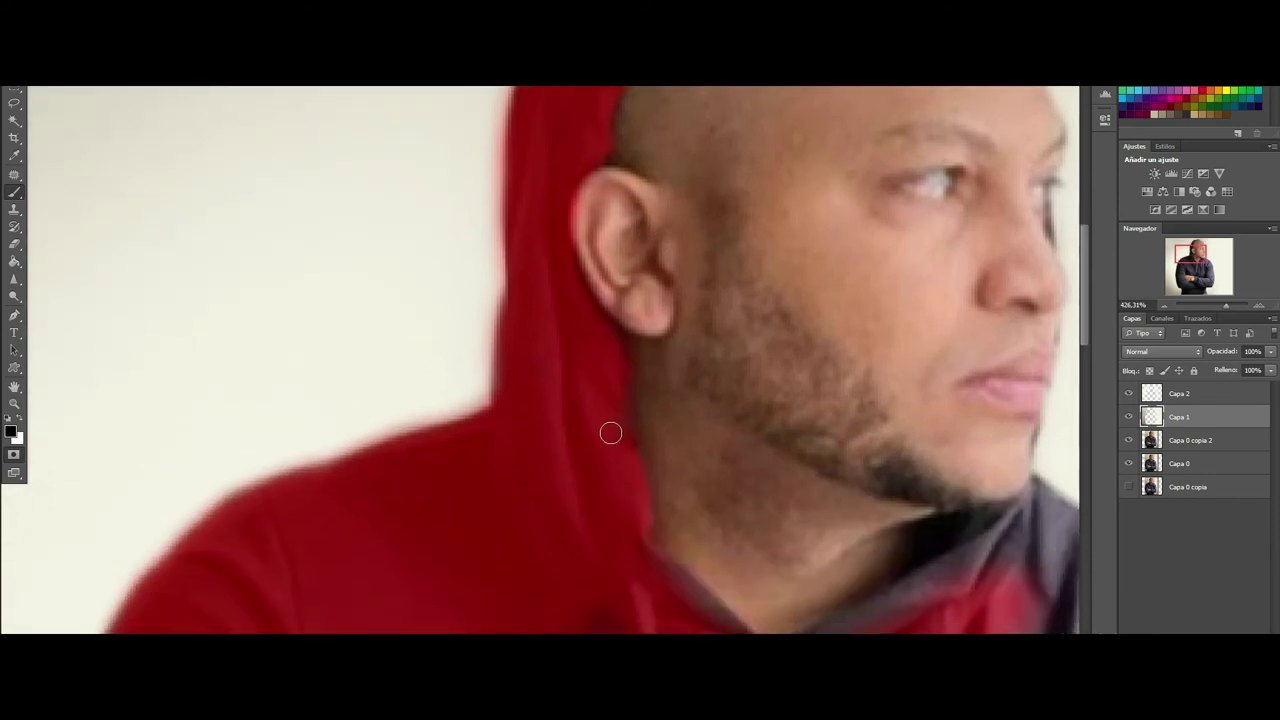
pyautogui.scroll(-3, 610, 432)
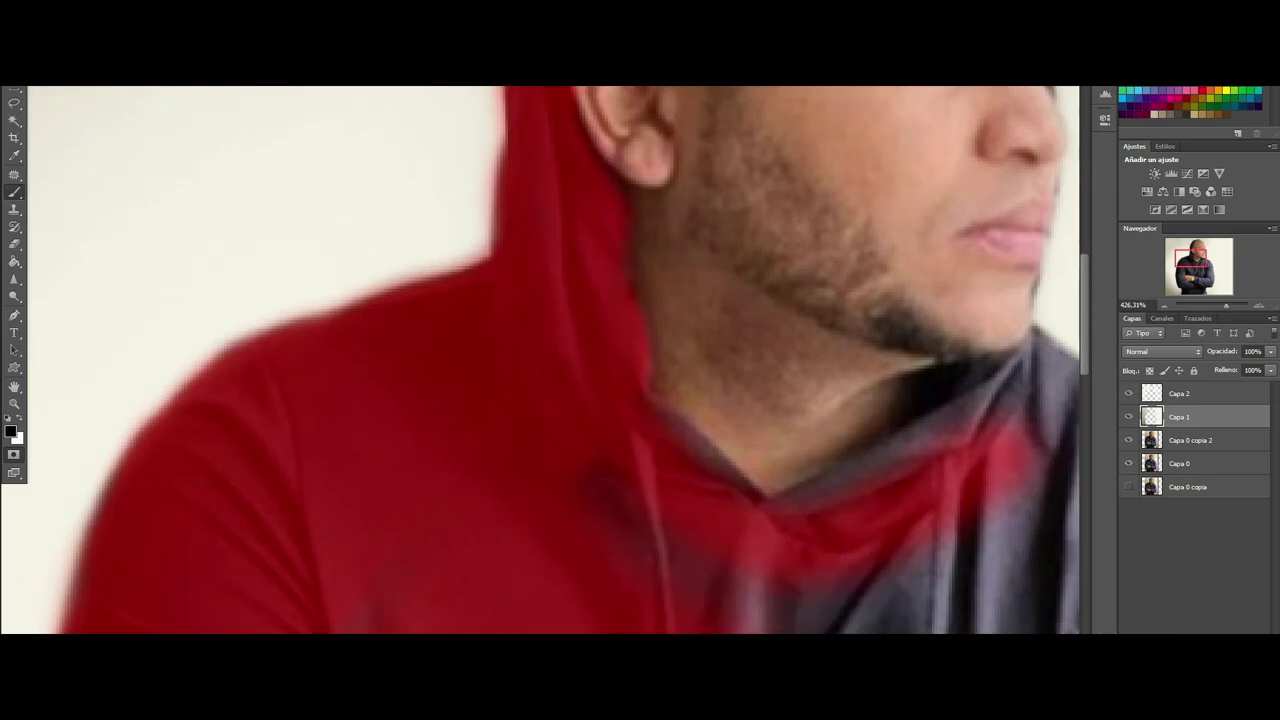
pyautogui.click(45, 80)
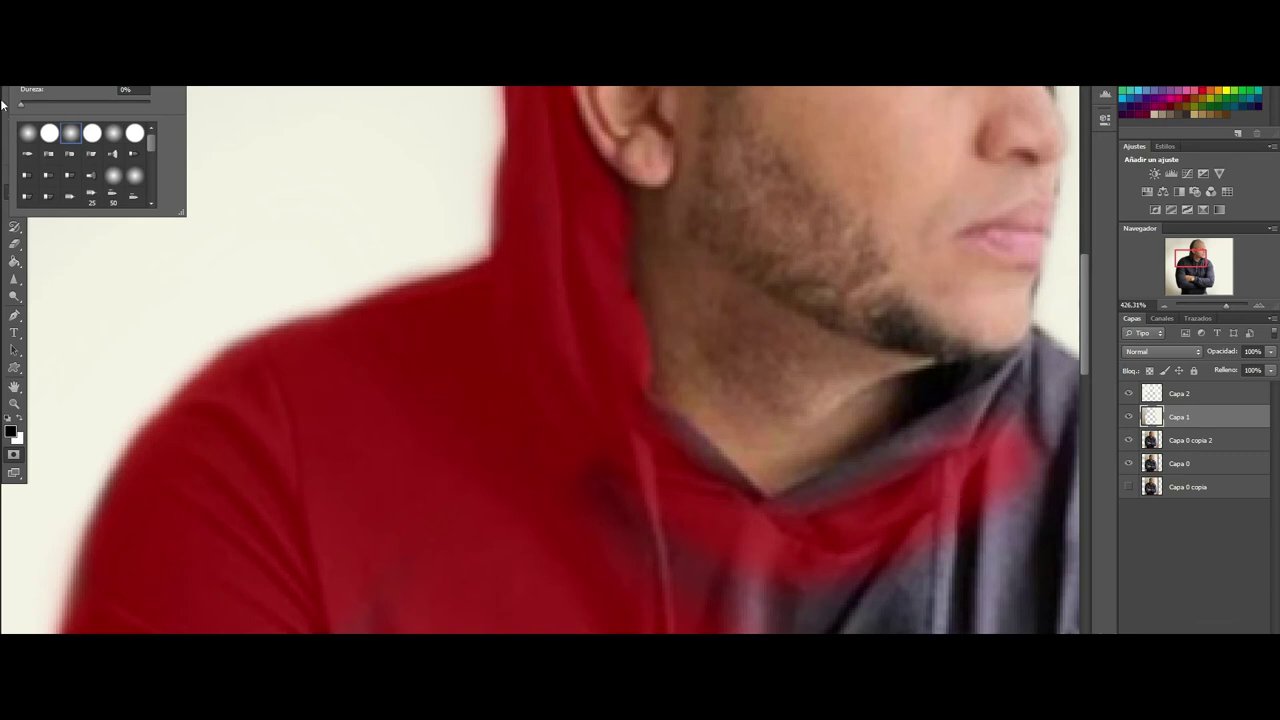
pyautogui.click(970, 440)
pyautogui.moveTo(926, 470)
pyautogui.mouseDown()
pyautogui.moveTo(851, 500)
pyautogui.moveTo(986, 429)
pyautogui.moveTo(785, 512)
pyautogui.moveTo(726, 494)
pyautogui.moveTo(617, 403)
pyautogui.mouseUp()
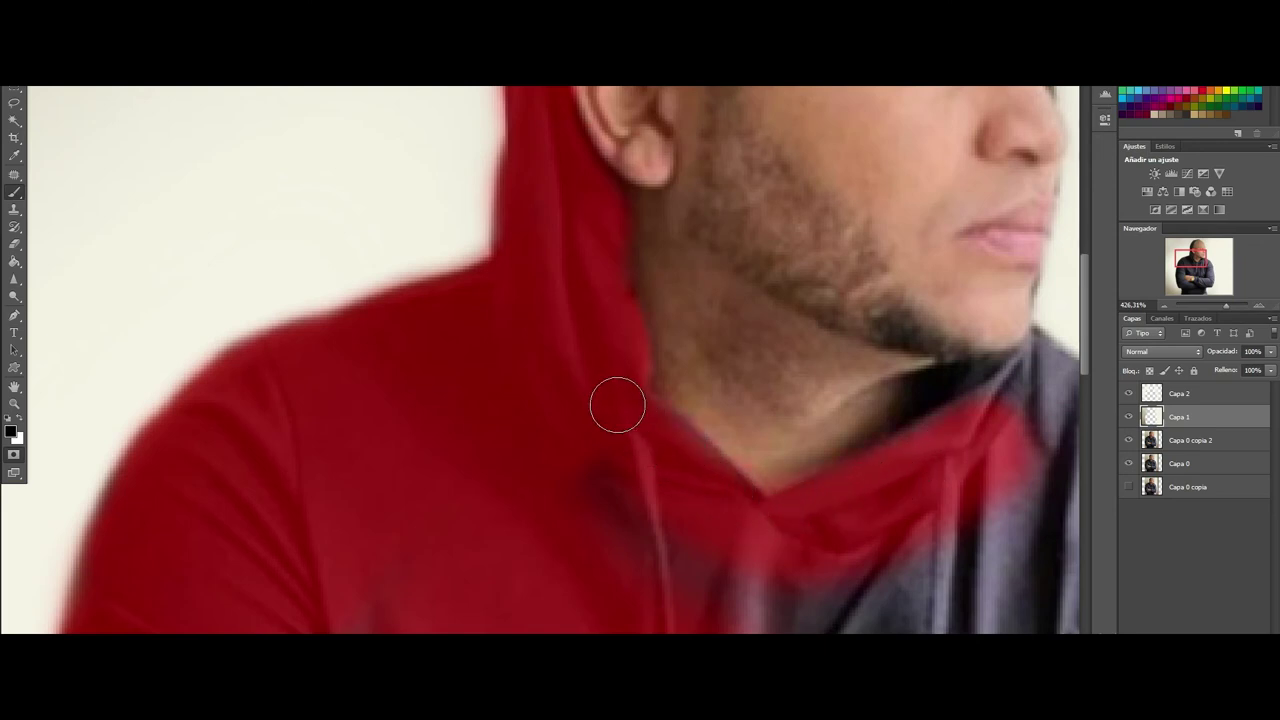
pyautogui.moveTo(617, 477); pyautogui.dragTo(649, 603)
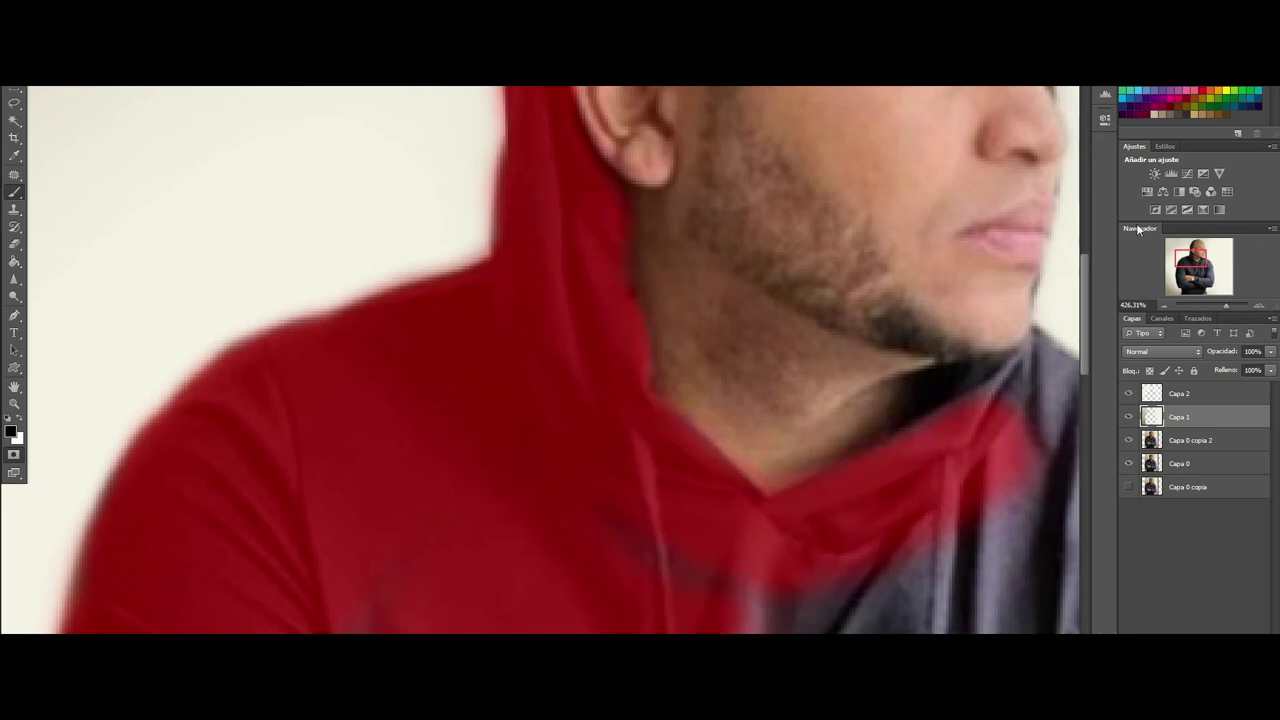
# Step: Mask the collar shadow, the grey fold beside it, and the hoodie's shoulder
pyautogui.moveTo(1196, 272); pyautogui.dragTo(1202, 278)
pyautogui.moveTo(813, 255)
pyautogui.mouseDown()
pyautogui.moveTo(800, 243)
pyautogui.moveTo(714, 271)
pyautogui.moveTo(698, 326)
pyautogui.moveTo(700, 286)
pyautogui.moveTo(708, 320)
pyautogui.moveTo(809, 238)
pyautogui.moveTo(794, 234)
pyautogui.moveTo(766, 309)
pyautogui.mouseUp()
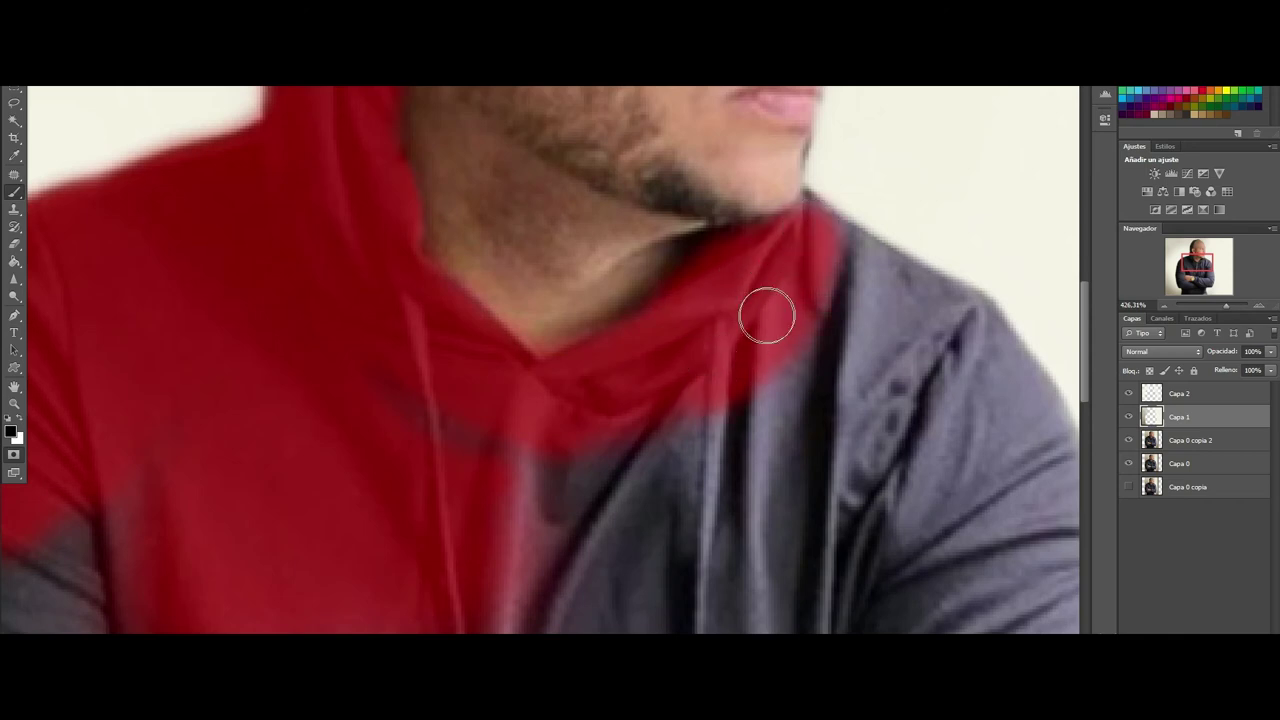
pyautogui.moveTo(845, 405)
pyautogui.mouseDown()
pyautogui.moveTo(660, 505)
pyautogui.moveTo(789, 354)
pyautogui.moveTo(729, 449)
pyautogui.moveTo(586, 600)
pyautogui.moveTo(530, 625)
pyautogui.mouseUp()
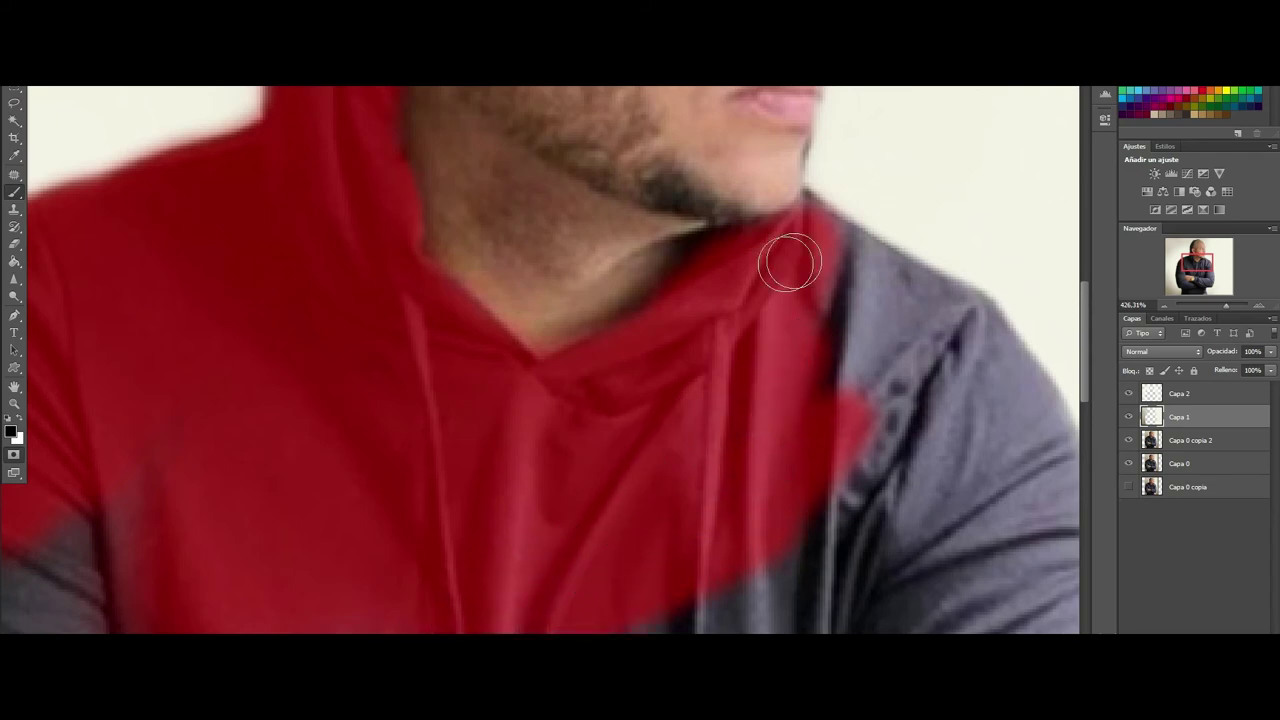
pyautogui.scroll(-3, 791, 262)
pyautogui.moveTo(819, 158)
pyautogui.mouseDown()
pyautogui.moveTo(845, 185)
pyautogui.moveTo(972, 240)
pyautogui.moveTo(985, 285)
pyautogui.moveTo(990, 230)
pyautogui.moveTo(824, 231)
pyautogui.moveTo(880, 285)
pyautogui.moveTo(950, 300)
pyautogui.moveTo(849, 286)
pyautogui.moveTo(886, 344)
pyautogui.moveTo(800, 530)
pyautogui.moveTo(760, 570)
pyautogui.moveTo(860, 400)
pyautogui.moveTo(811, 582)
pyautogui.moveTo(900, 525)
pyautogui.moveTo(980, 600)
pyautogui.moveTo(937, 568)
pyautogui.mouseUp()
# Step: Extend the mask down the right shoulder and outer sleeve edge past the elbow
pyautogui.moveTo(982, 240)
pyautogui.mouseDown()
pyautogui.moveTo(737, 240)
pyautogui.moveTo(808, 386)
pyautogui.moveTo(720, 317)
pyautogui.moveTo(789, 442)
pyautogui.mouseUp()
pyautogui.moveTo(780, 362)
pyautogui.mouseDown()
pyautogui.moveTo(805, 340)
pyautogui.moveTo(828, 425)
pyautogui.moveTo(815, 525)
pyautogui.moveTo(767, 614)
pyautogui.mouseUp()
pyautogui.scroll(-2, 767, 614)
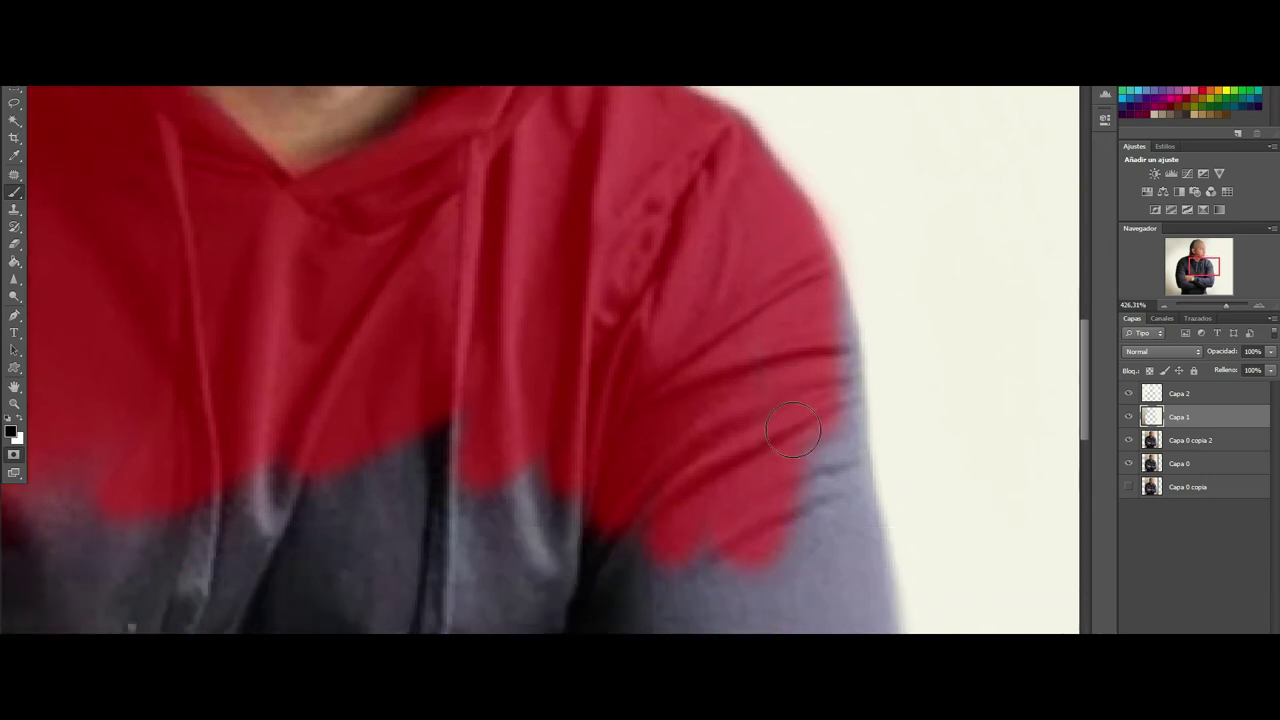
pyautogui.scroll(-2, 767, 614)
pyautogui.moveTo(812, 221)
pyautogui.mouseDown()
pyautogui.moveTo(843, 460)
pyautogui.moveTo(838, 424)
pyautogui.mouseUp()
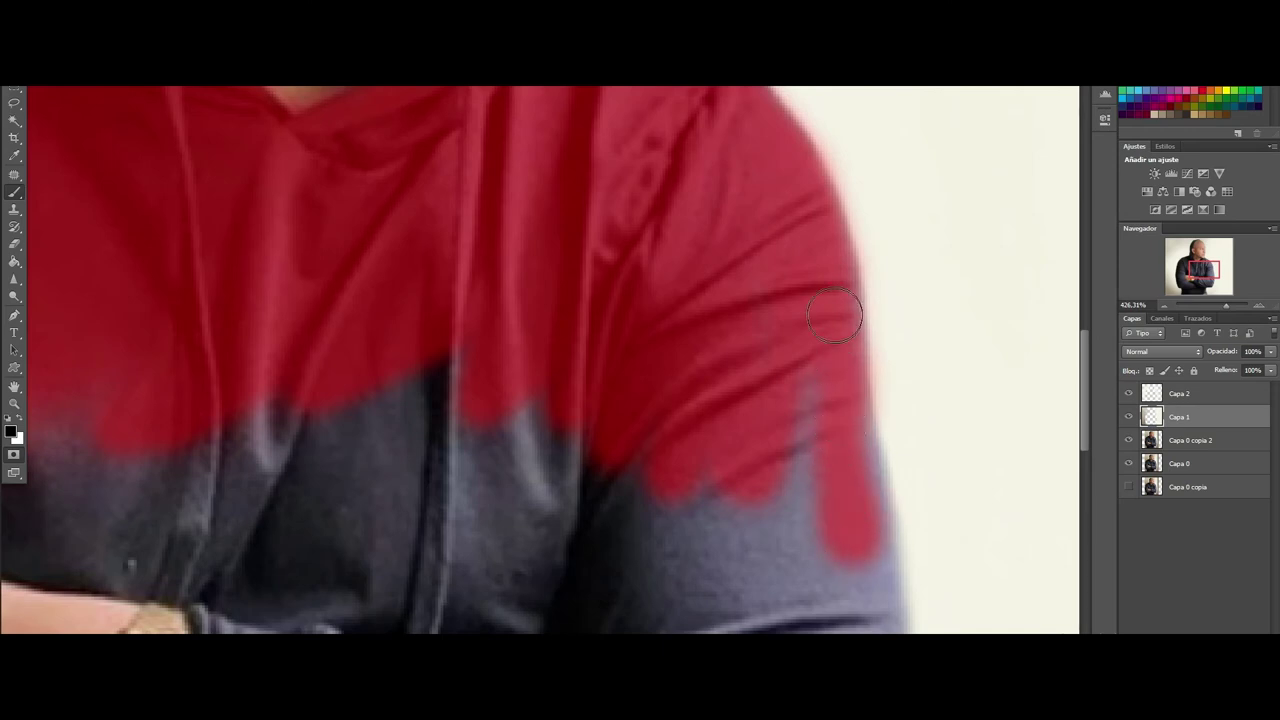
pyautogui.scroll(-2, 757, 286)
pyautogui.scroll(-2, 757, 286)
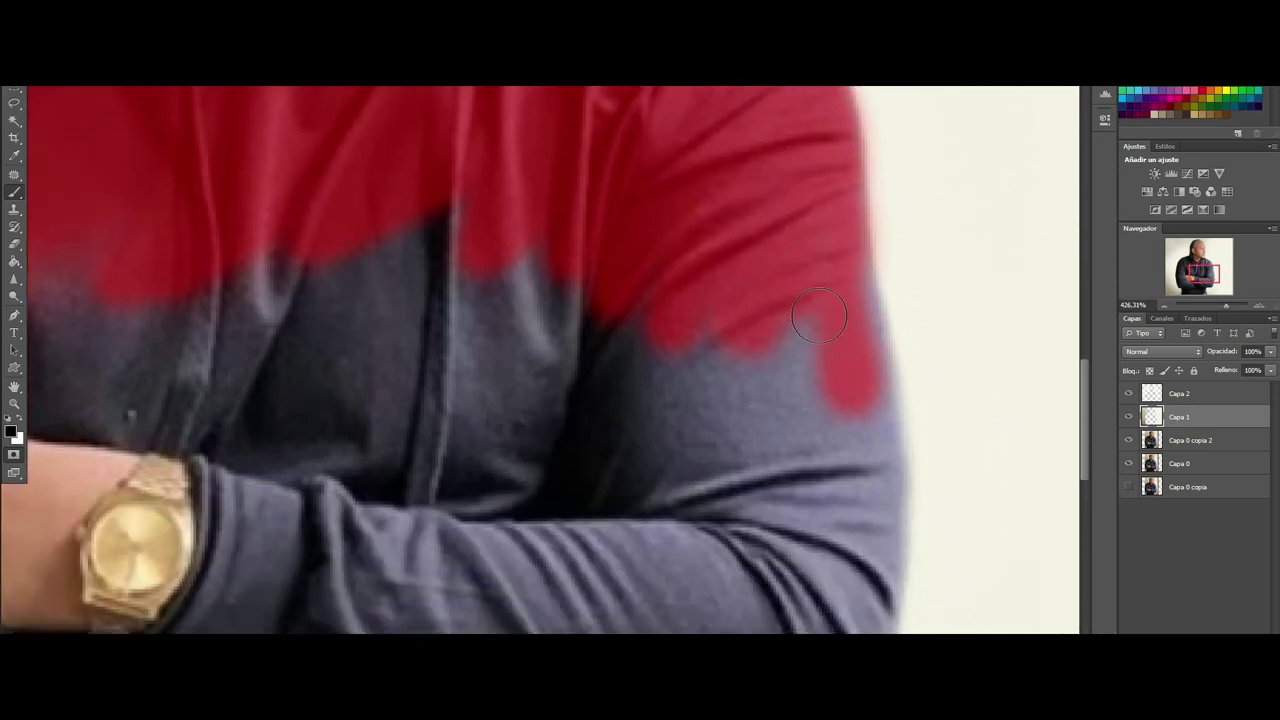
pyautogui.moveTo(842, 250); pyautogui.dragTo(845, 480)
pyautogui.moveTo(795, 280)
pyautogui.mouseDown()
pyautogui.moveTo(800, 440)
pyautogui.moveTo(820, 455)
pyautogui.mouseUp()
pyautogui.scroll(-1, 818, 370)
pyautogui.moveTo(866, 327)
pyautogui.mouseDown()
pyautogui.moveTo(845, 450)
pyautogui.moveTo(848, 545)
pyautogui.mouseUp()
pyautogui.scroll(-1, 832, 336)
# Step: Mask the outer sleeve edge and the bottom of the folded arm, then zoom out in the Navigator
pyautogui.moveTo(853, 306)
pyautogui.mouseDown()
pyautogui.moveTo(888, 385)
pyautogui.moveTo(860, 500)
pyautogui.mouseUp()
pyautogui.scroll(-2, 812, 405)
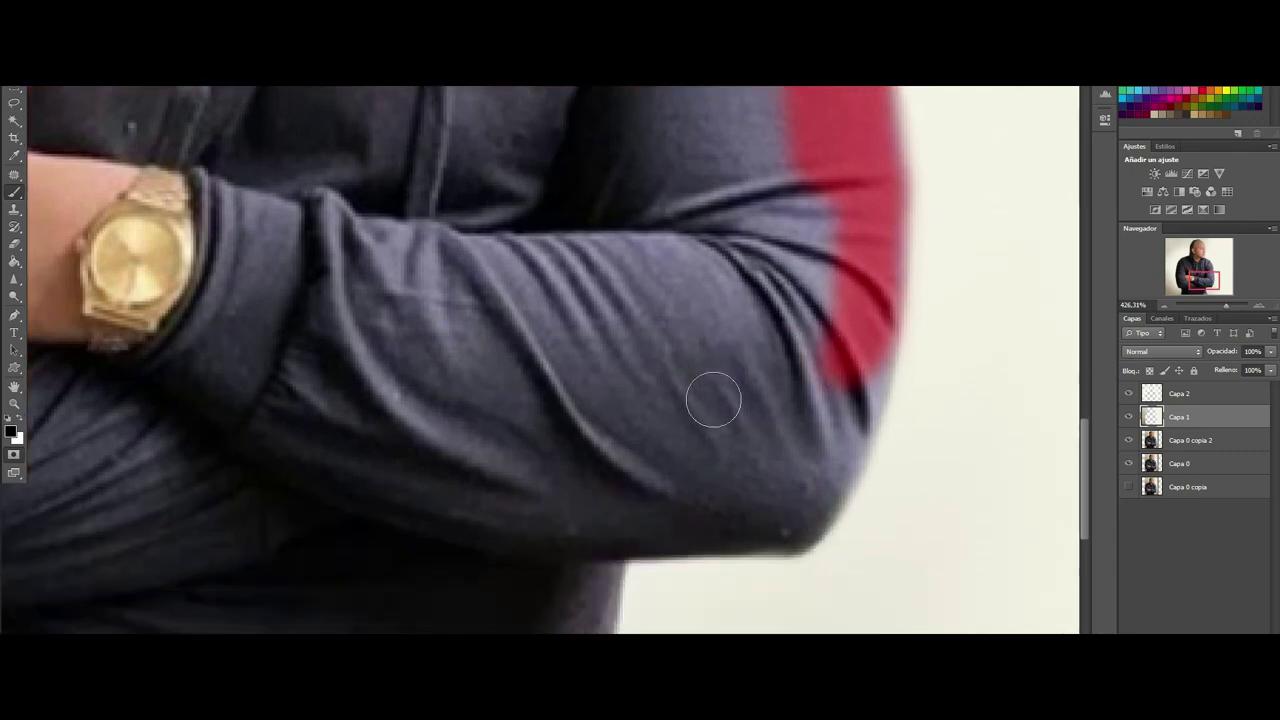
pyautogui.moveTo(875, 365)
pyautogui.mouseDown()
pyautogui.moveTo(800, 514)
pyautogui.moveTo(705, 514)
pyautogui.mouseUp()
pyautogui.moveTo(861, 333)
pyautogui.mouseDown()
pyautogui.moveTo(794, 514)
pyautogui.moveTo(600, 512)
pyautogui.mouseUp()
pyautogui.scroll(-3, 740, 400)
pyautogui.scroll(-1, 700, 380)
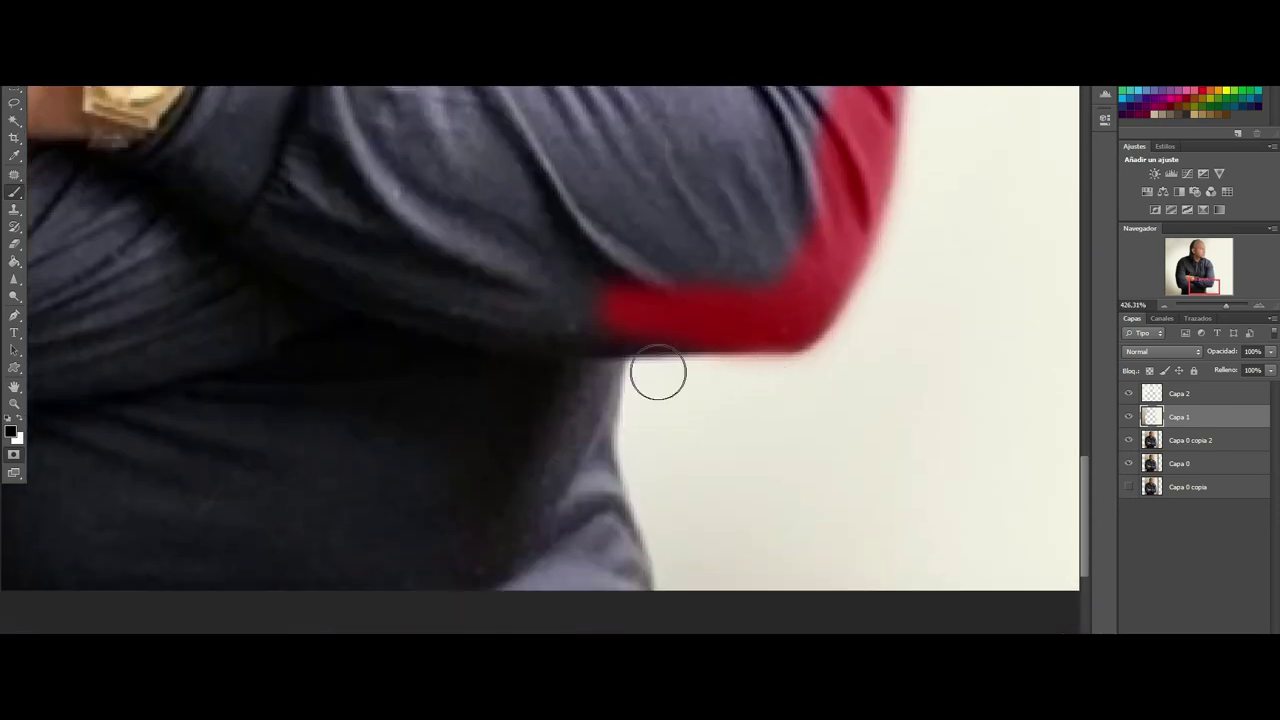
pyautogui.moveTo(711, 311)
pyautogui.mouseDown()
pyautogui.moveTo(557, 320)
pyautogui.moveTo(626, 316)
pyautogui.moveTo(597, 343)
pyautogui.moveTo(600, 366)
pyautogui.moveTo(591, 349)
pyautogui.moveTo(583, 449)
pyautogui.moveTo(591, 531)
pyautogui.moveTo(617, 569)
pyautogui.moveTo(549, 386)
pyautogui.moveTo(567, 333)
pyautogui.mouseUp()
pyautogui.scroll(3, 640, 560)
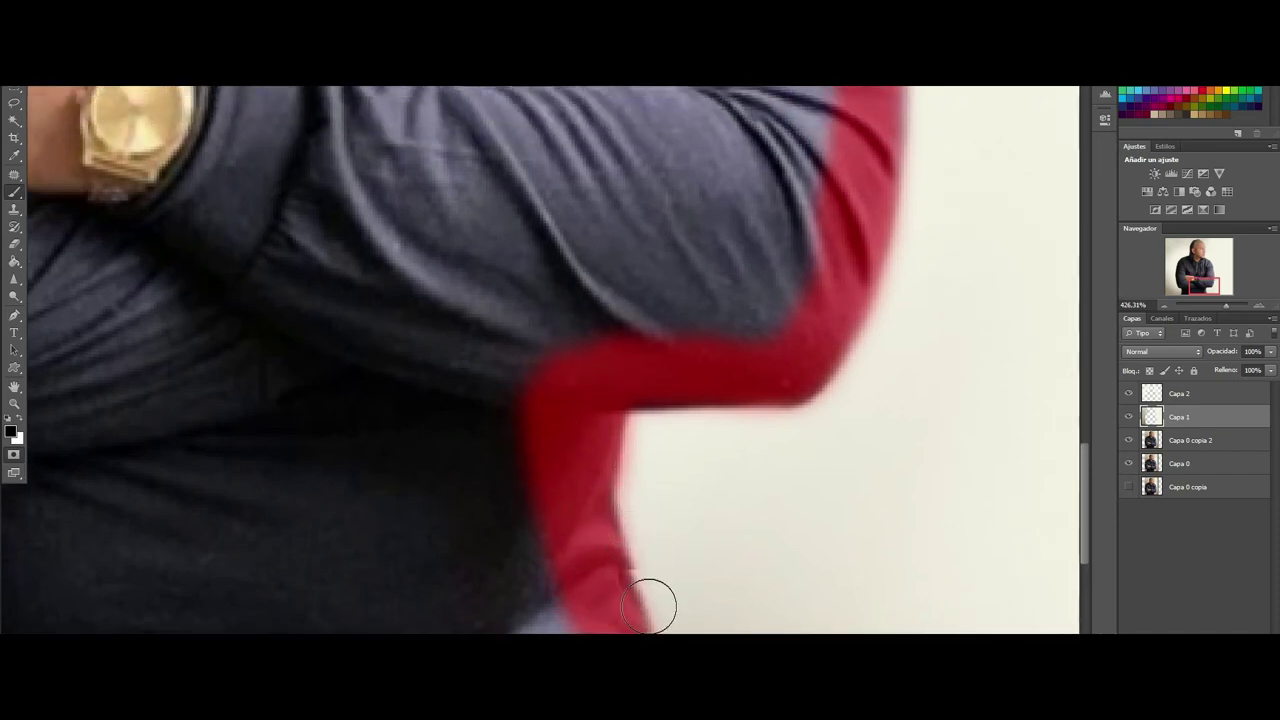
pyautogui.hscroll(-5, 580, 594)
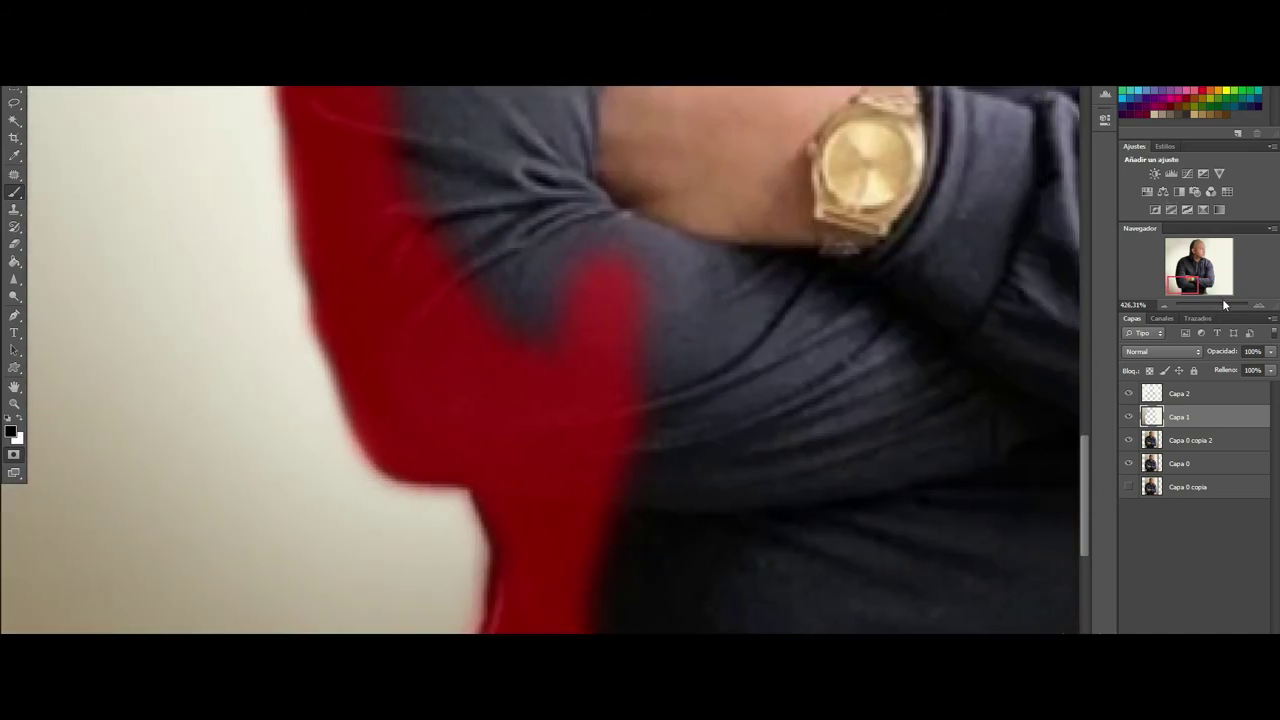
pyautogui.moveTo(1224, 303); pyautogui.dragTo(1213, 307)
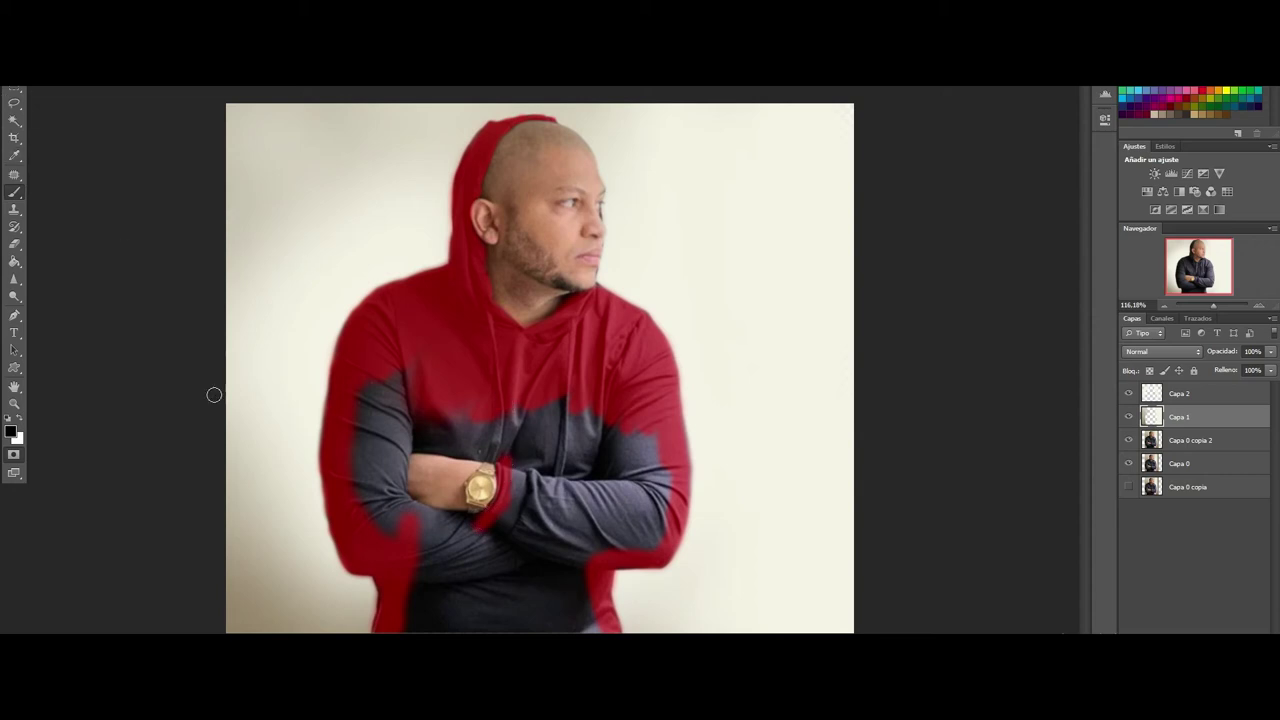
# Step: Mask the grey right sleeve, remaining chest and forearm areas, and the gap beside the torso
pyautogui.click(74, 87)
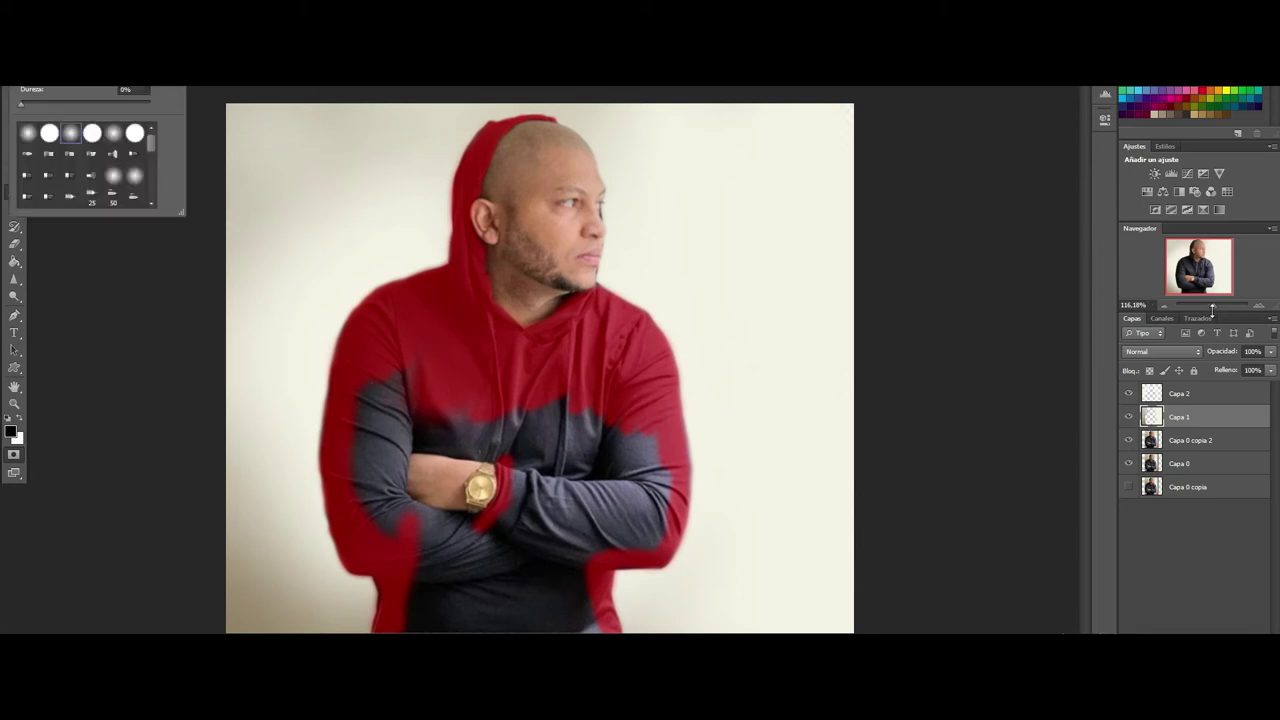
pyautogui.moveTo(1214, 306); pyautogui.dragTo(1220, 305)
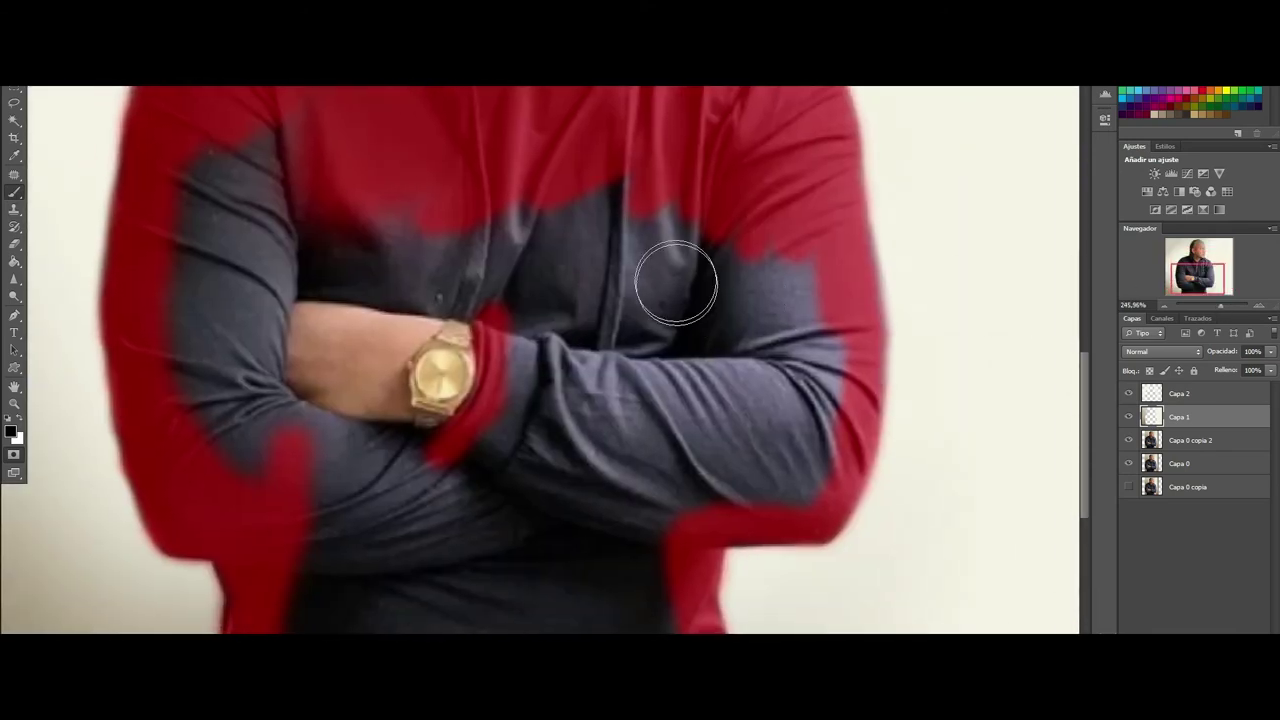
pyautogui.moveTo(676, 284)
pyautogui.mouseDown()
pyautogui.moveTo(771, 251)
pyautogui.moveTo(825, 405)
pyautogui.moveTo(791, 477)
pyautogui.moveTo(726, 266)
pyautogui.moveTo(637, 203)
pyautogui.moveTo(286, 271)
pyautogui.moveTo(323, 106)
pyautogui.moveTo(223, 166)
pyautogui.moveTo(211, 150)
pyautogui.moveTo(183, 274)
pyautogui.moveTo(194, 437)
pyautogui.moveTo(240, 209)
pyautogui.moveTo(201, 338)
pyautogui.moveTo(274, 511)
pyautogui.moveTo(254, 200)
pyautogui.moveTo(289, 503)
pyautogui.moveTo(359, 410)
pyautogui.mouseUp()
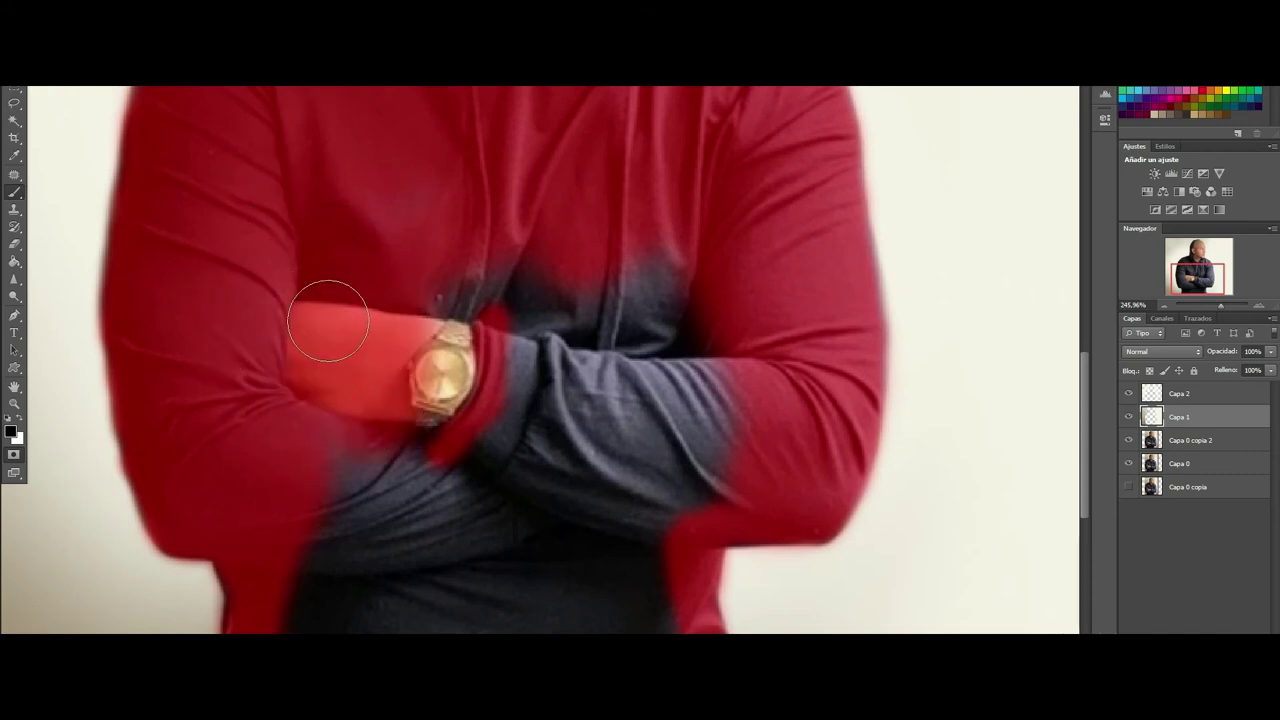
pyautogui.moveTo(451, 183)
pyautogui.mouseDown()
pyautogui.moveTo(540, 300)
pyautogui.moveTo(665, 240)
pyautogui.moveTo(689, 491)
pyautogui.moveTo(646, 514)
pyautogui.moveTo(600, 271)
pyautogui.moveTo(431, 417)
pyautogui.moveTo(423, 337)
pyautogui.moveTo(326, 451)
pyautogui.moveTo(324, 596)
pyautogui.mouseUp()
pyautogui.scroll(-3, 568, 328)
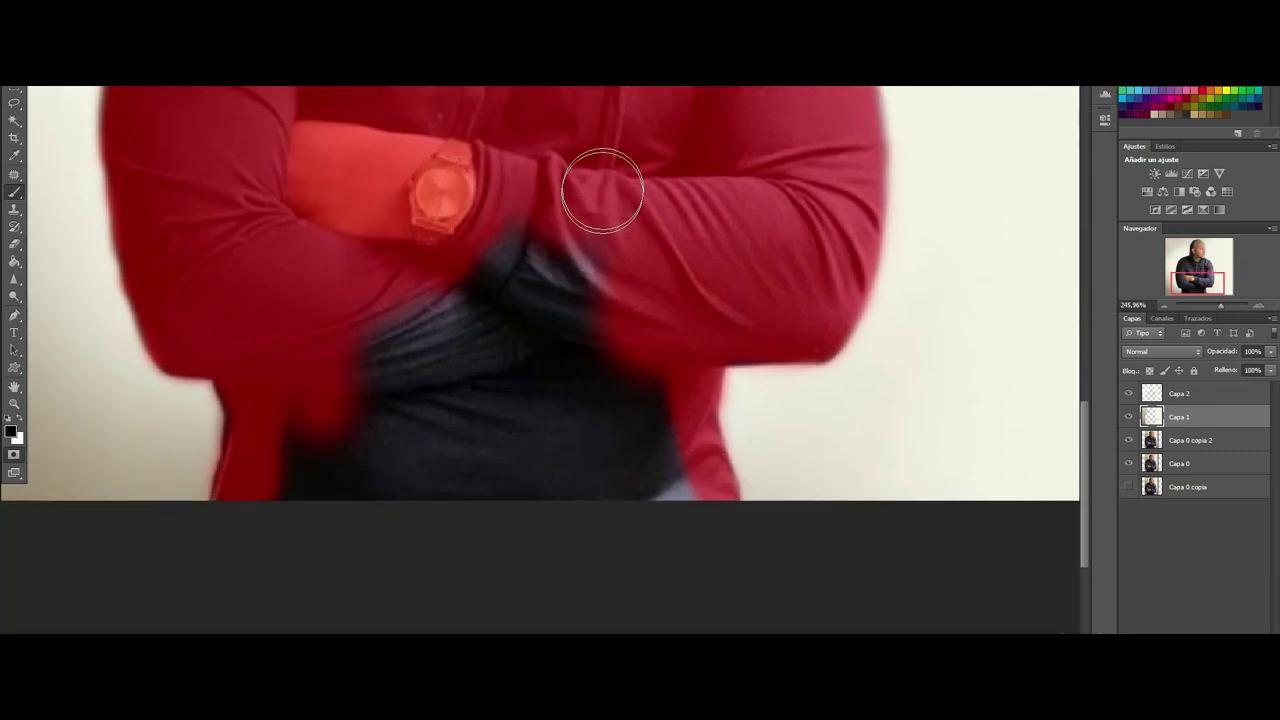
pyautogui.moveTo(600, 186); pyautogui.dragTo(608, 500)
pyautogui.moveTo(520, 500)
pyautogui.mouseDown()
pyautogui.moveTo(470, 188)
pyautogui.moveTo(420, 450)
pyautogui.moveTo(309, 392)
pyautogui.mouseUp()
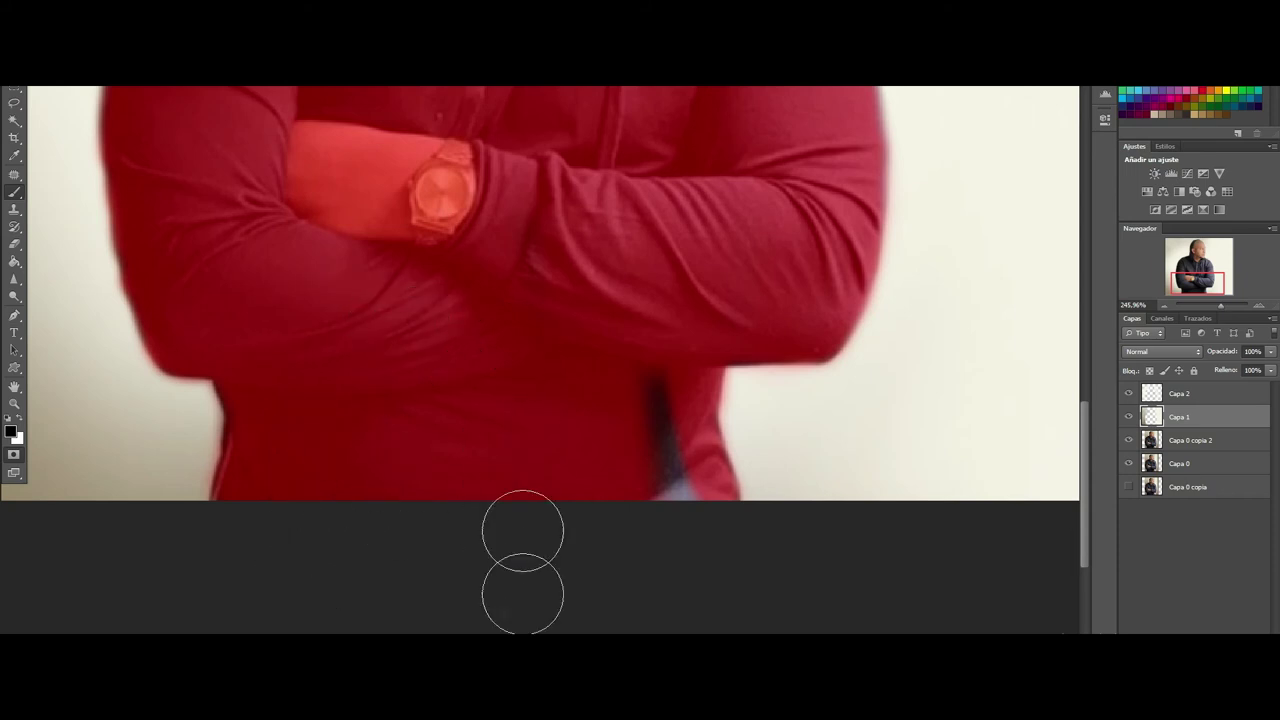
pyautogui.moveTo(520, 560); pyautogui.dragTo(660, 543)
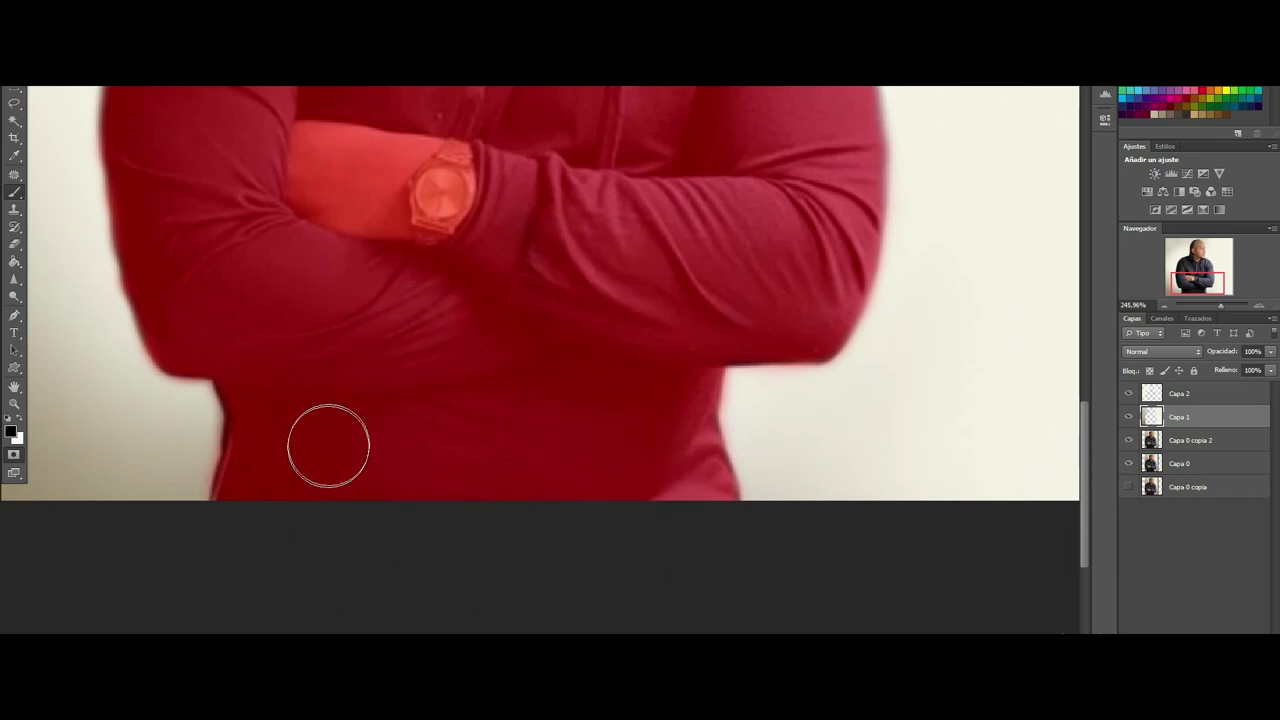
# Step: Adjust brush hardness, zoom to about 332%, and extend the mask along the arm's outer edge
pyautogui.scroll(3, 620, 449)
pyautogui.scroll(2, 748, 385)
pyautogui.scroll(1, 748, 385)
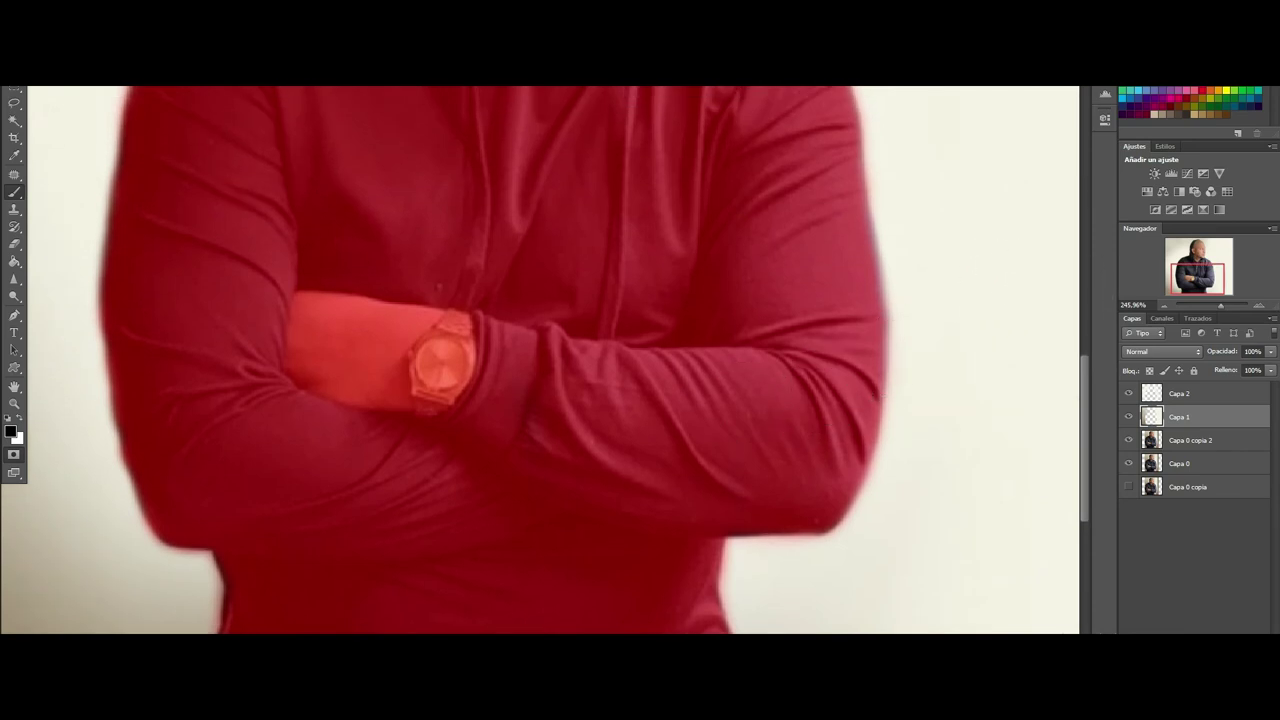
pyautogui.click(40, 80)
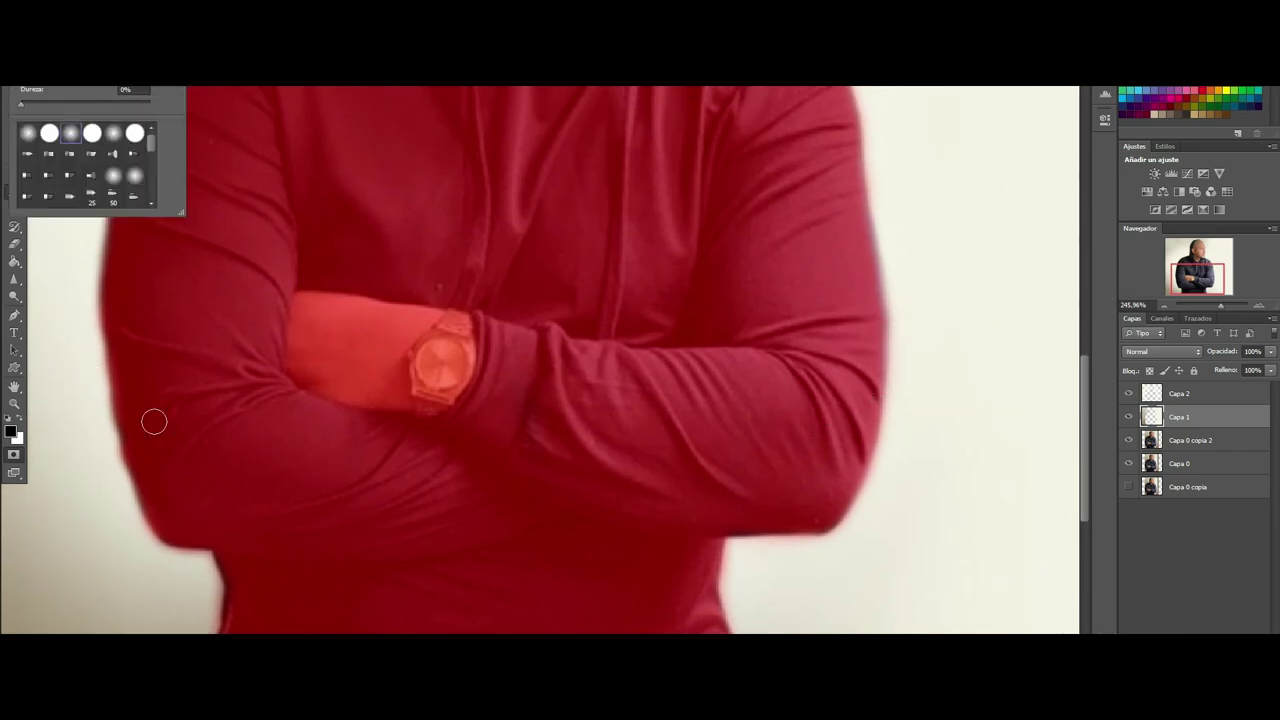
pyautogui.click(1223, 304)
pyautogui.moveTo(714, 128); pyautogui.dragTo(1030, 323)
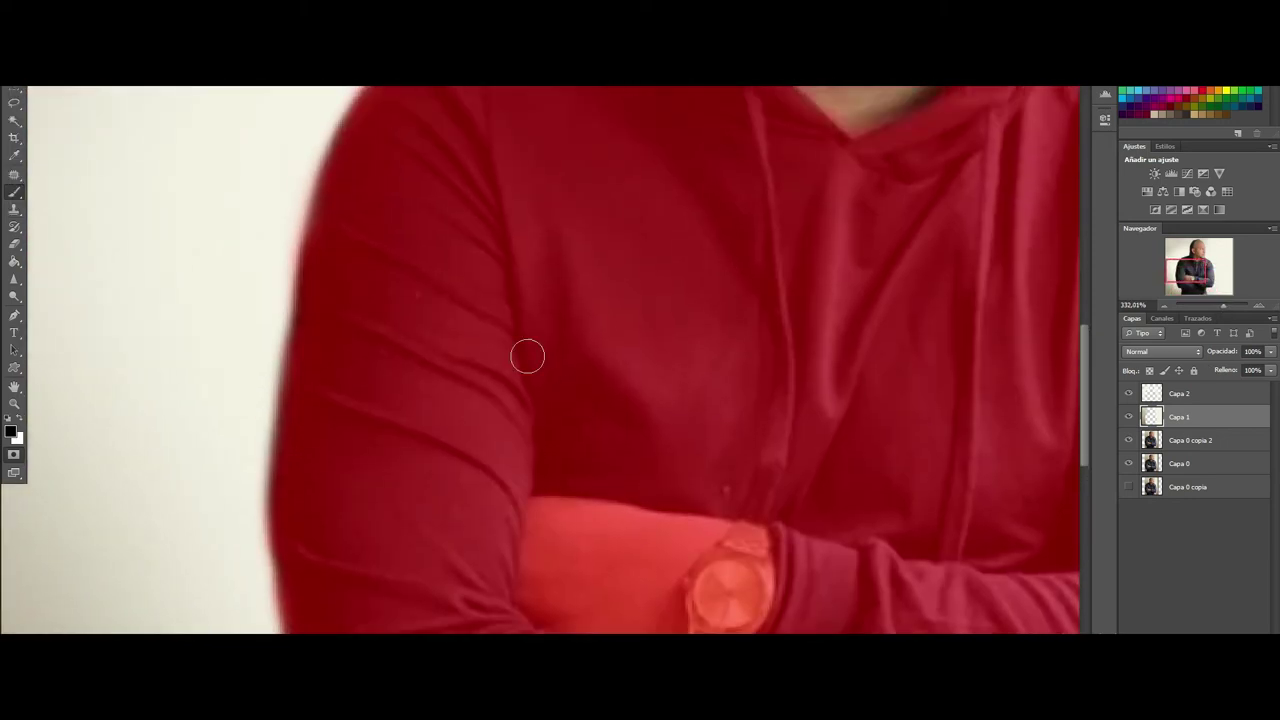
pyautogui.moveTo(310, 300); pyautogui.dragTo(290, 475)
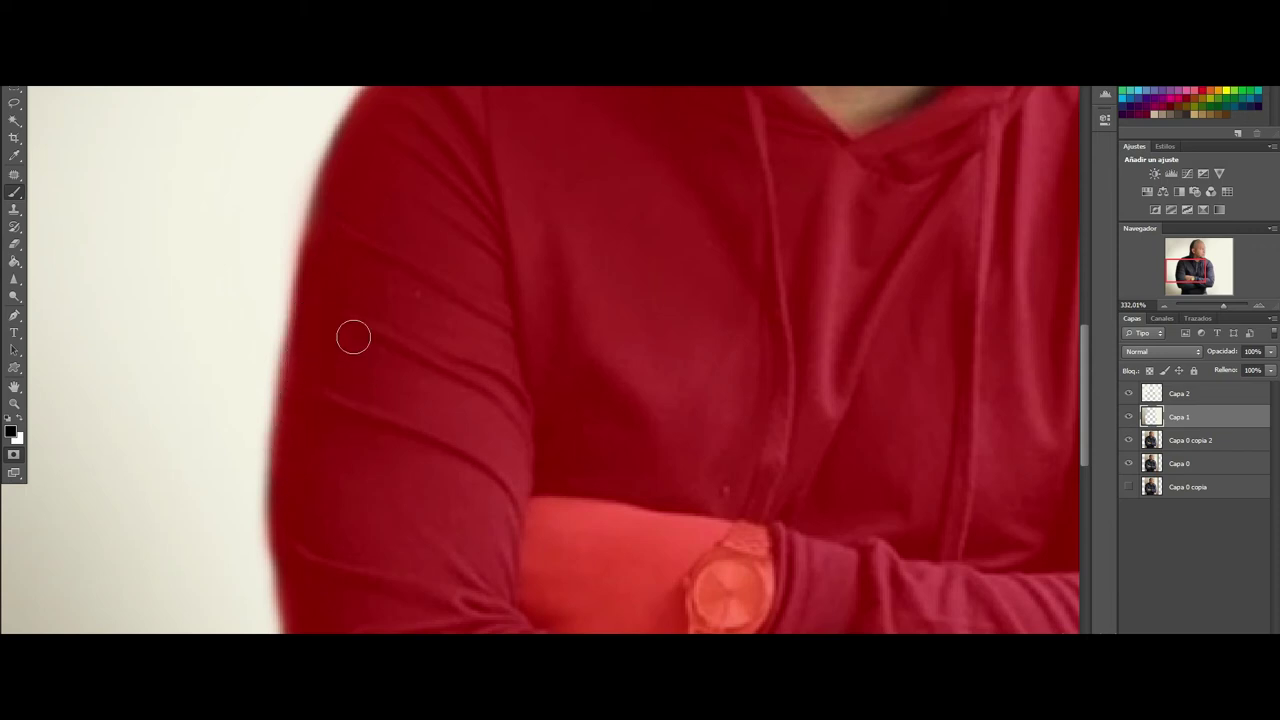
# Step: Pan around the image to check that the whole hoodie is masked
pyautogui.scroll(3, 352, 300)
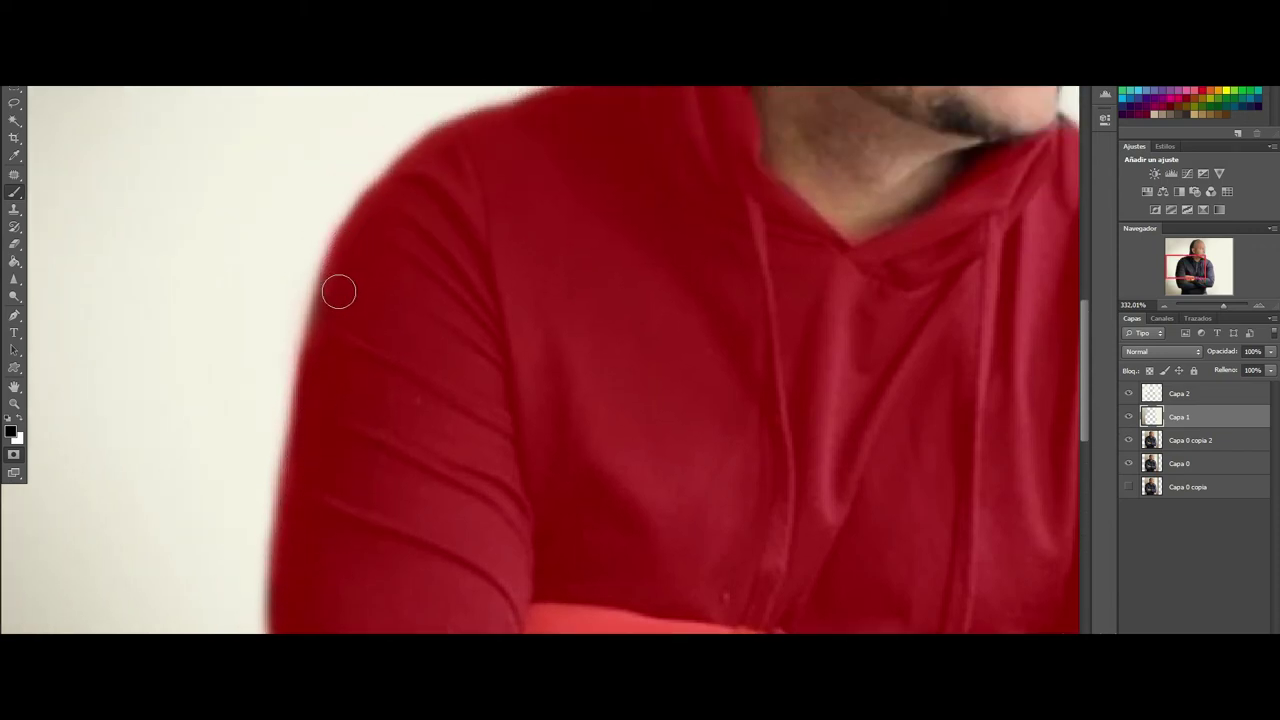
pyautogui.scroll(2, 606, 286)
pyautogui.scroll(2, 643, 421)
pyautogui.scroll(2, 643, 421)
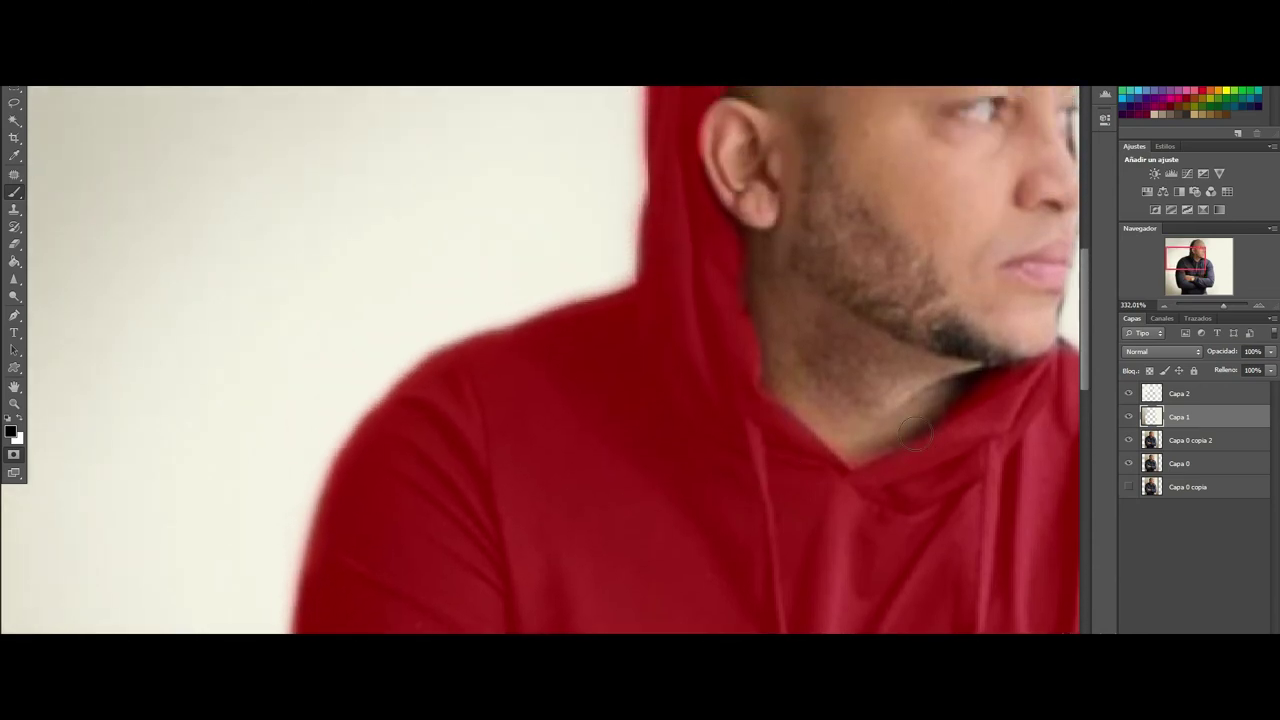
pyautogui.scroll(1, 906, 486)
pyautogui.scroll(1, 906, 486)
pyautogui.hscroll(3, 804, 466)
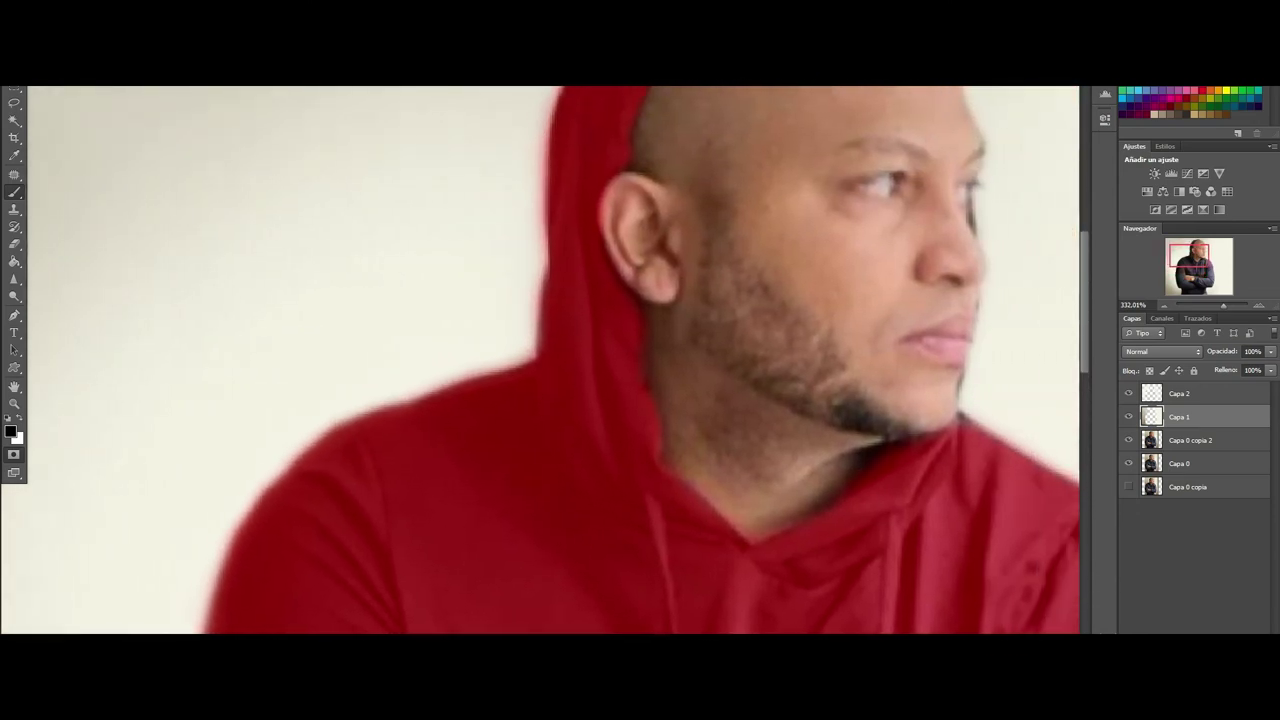
pyautogui.hscroll(6, 804, 466)
pyautogui.hscroll(1, 804, 466)
pyautogui.hscroll(1, 804, 466)
pyautogui.scroll(-3, 804, 466)
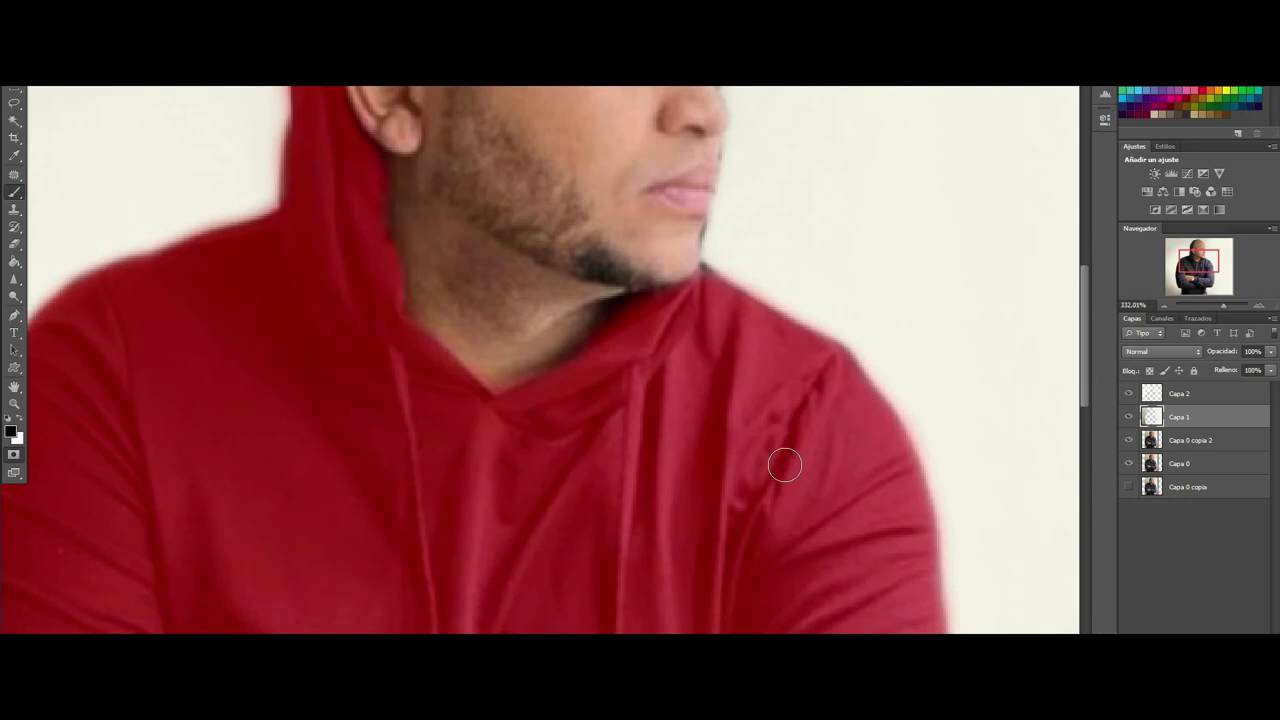
pyautogui.scroll(-2, 780, 463)
pyautogui.scroll(-3, 769, 446)
pyautogui.scroll(-2, 700, 475)
pyautogui.scroll(-3, 650, 485)
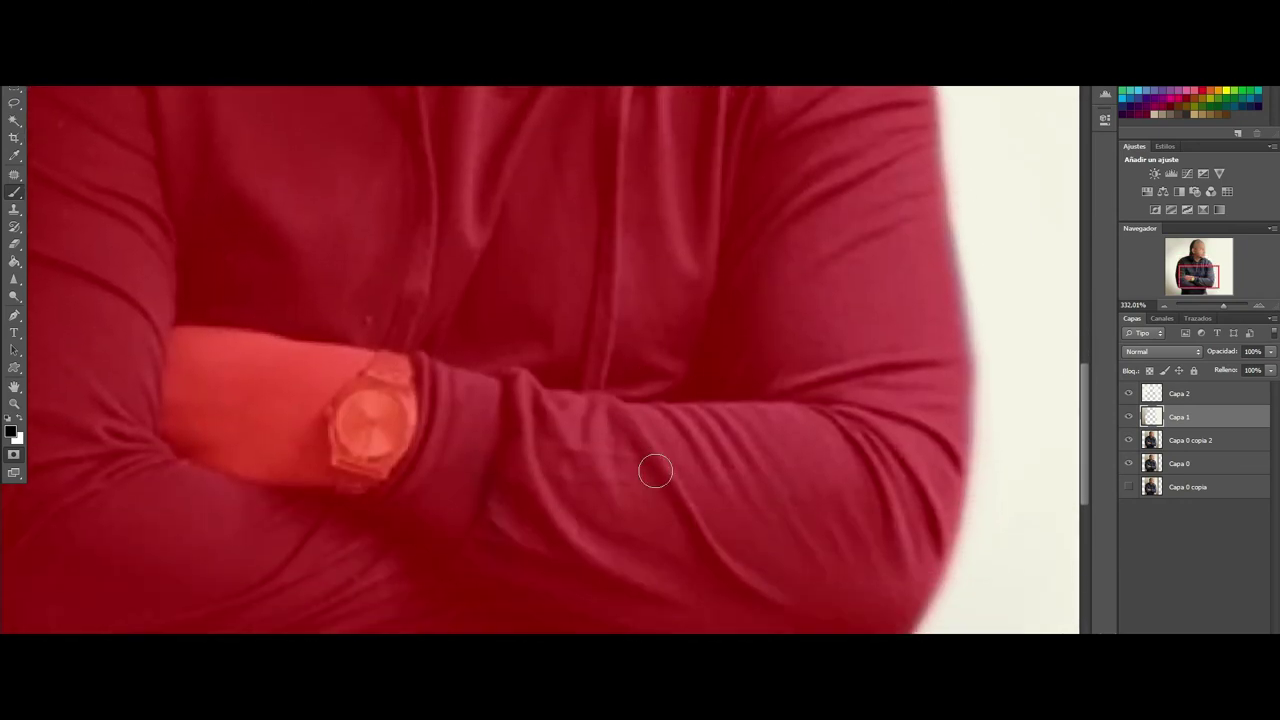
pyautogui.scroll(-3, 655, 490)
pyautogui.scroll(-1, 760, 510)
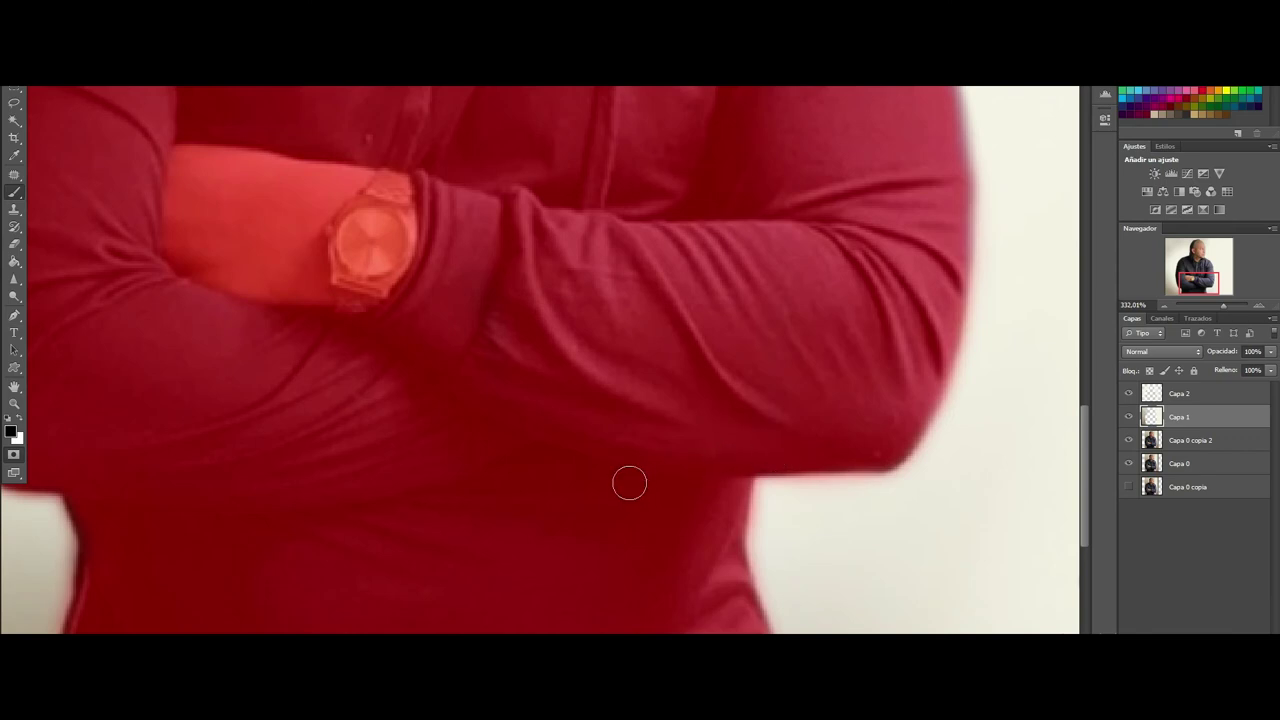
pyautogui.scroll(-2, 628, 484)
pyautogui.scroll(1, 626, 486)
pyautogui.scroll(2, 526, 360)
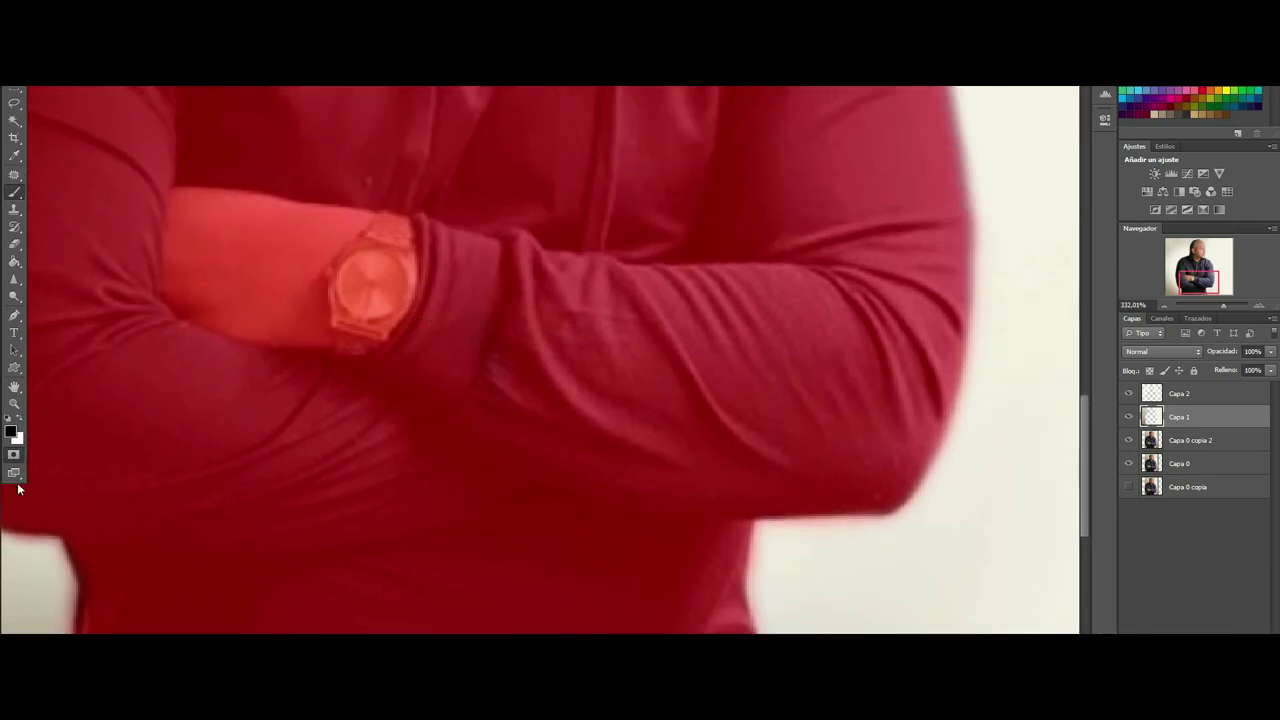
# Step: Paint with white at about 446% zoom to unmask the gold watch and bare forearm skin
pyautogui.click(21, 424)
pyautogui.moveTo(405, 225)
pyautogui.mouseDown()
pyautogui.moveTo(396, 293)
pyautogui.moveTo(356, 338)
pyautogui.moveTo(370, 303)
pyautogui.moveTo(358, 275)
pyautogui.moveTo(380, 231)
pyautogui.moveTo(186, 206)
pyautogui.moveTo(194, 225)
pyautogui.moveTo(304, 252)
pyautogui.moveTo(223, 214)
pyautogui.moveTo(348, 250)
pyautogui.moveTo(248, 266)
pyautogui.moveTo(382, 250)
pyautogui.moveTo(352, 330)
pyautogui.moveTo(285, 330)
pyautogui.moveTo(245, 305)
pyautogui.moveTo(298, 310)
pyautogui.moveTo(200, 262)
pyautogui.mouseUp()
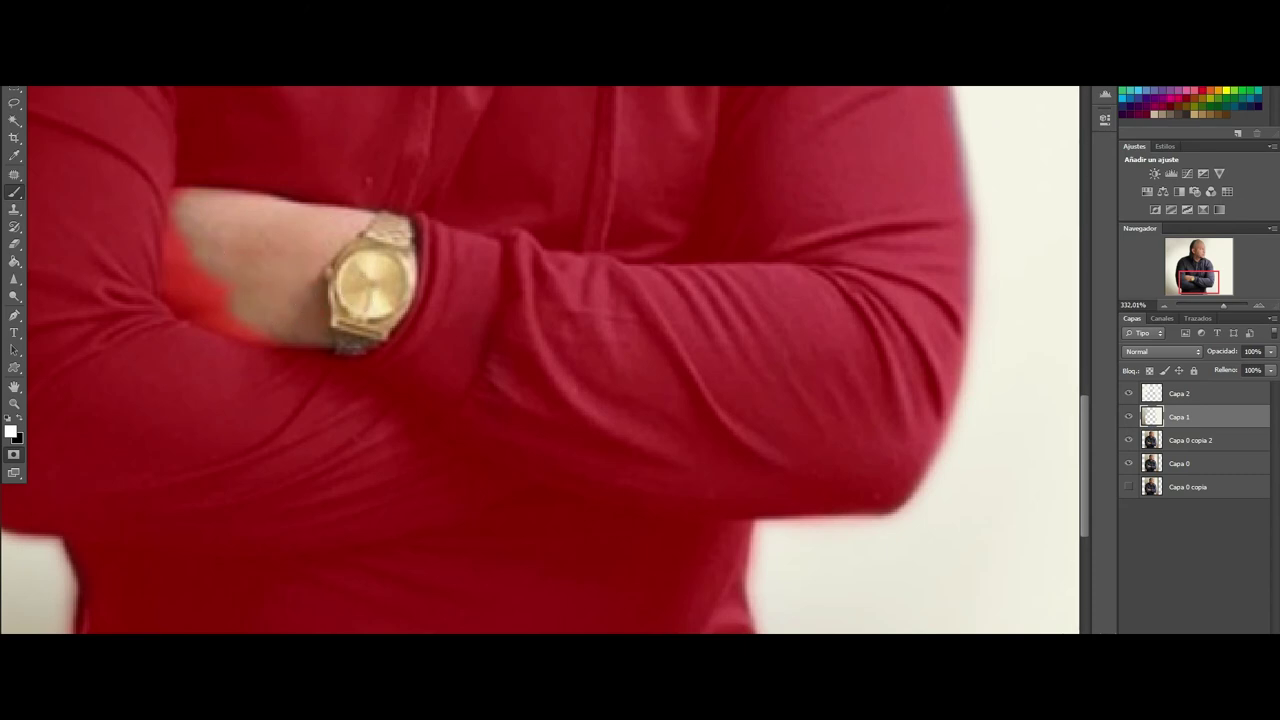
pyautogui.click(40, 75)
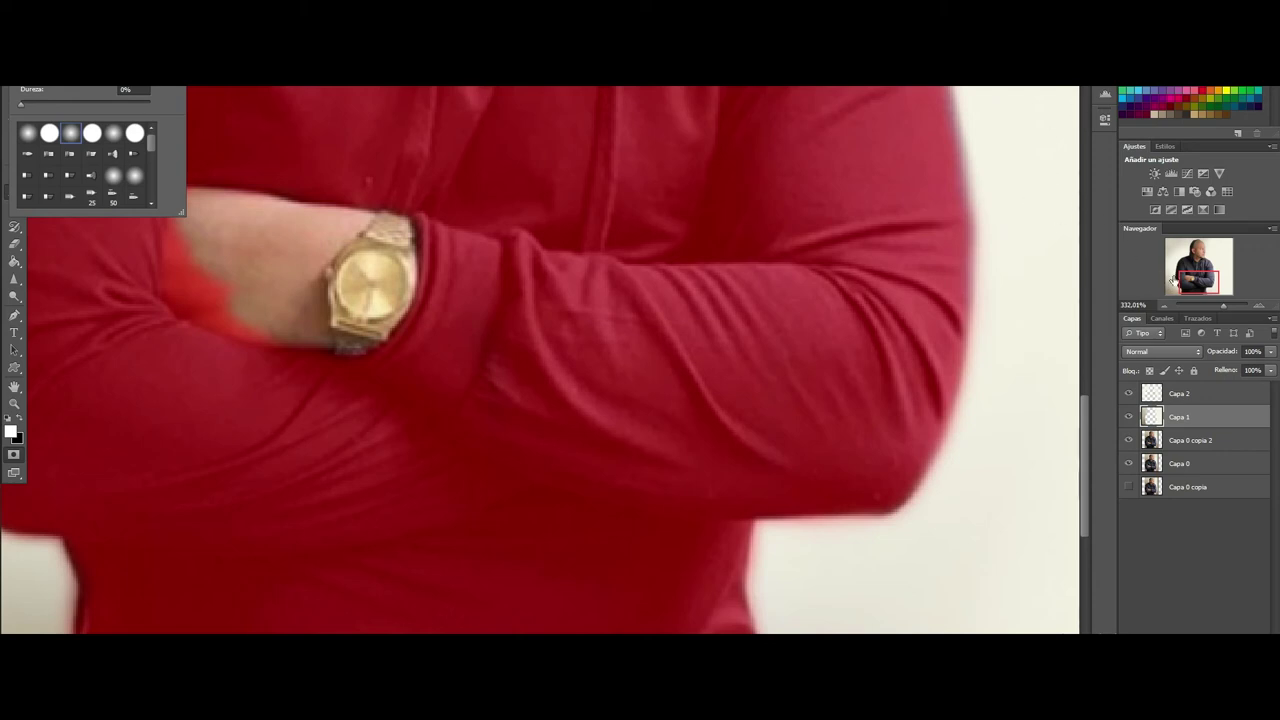
pyautogui.moveTo(1226, 307); pyautogui.dragTo(1188, 281)
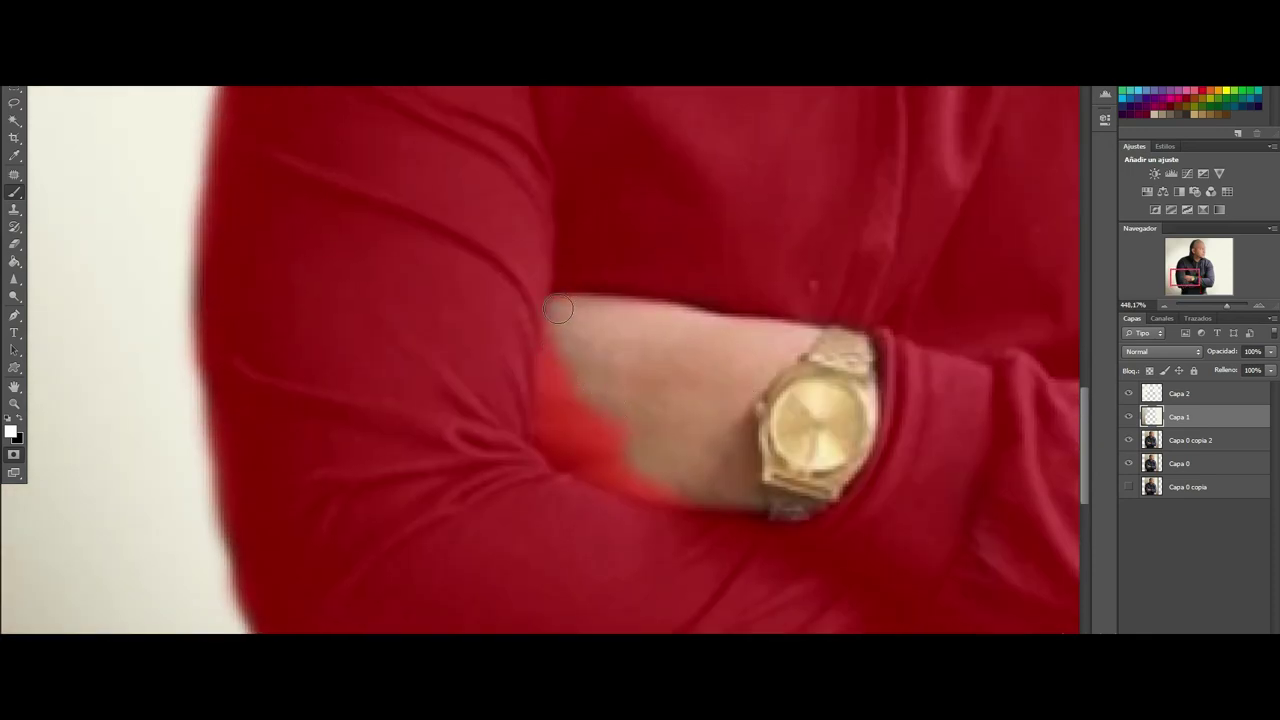
pyautogui.moveTo(562, 327)
pyautogui.mouseDown()
pyautogui.moveTo(565, 452)
pyautogui.moveTo(630, 465)
pyautogui.mouseUp()
pyautogui.moveTo(571, 363)
pyautogui.mouseDown()
pyautogui.moveTo(591, 402)
pyautogui.moveTo(616, 414)
pyautogui.mouseUp()
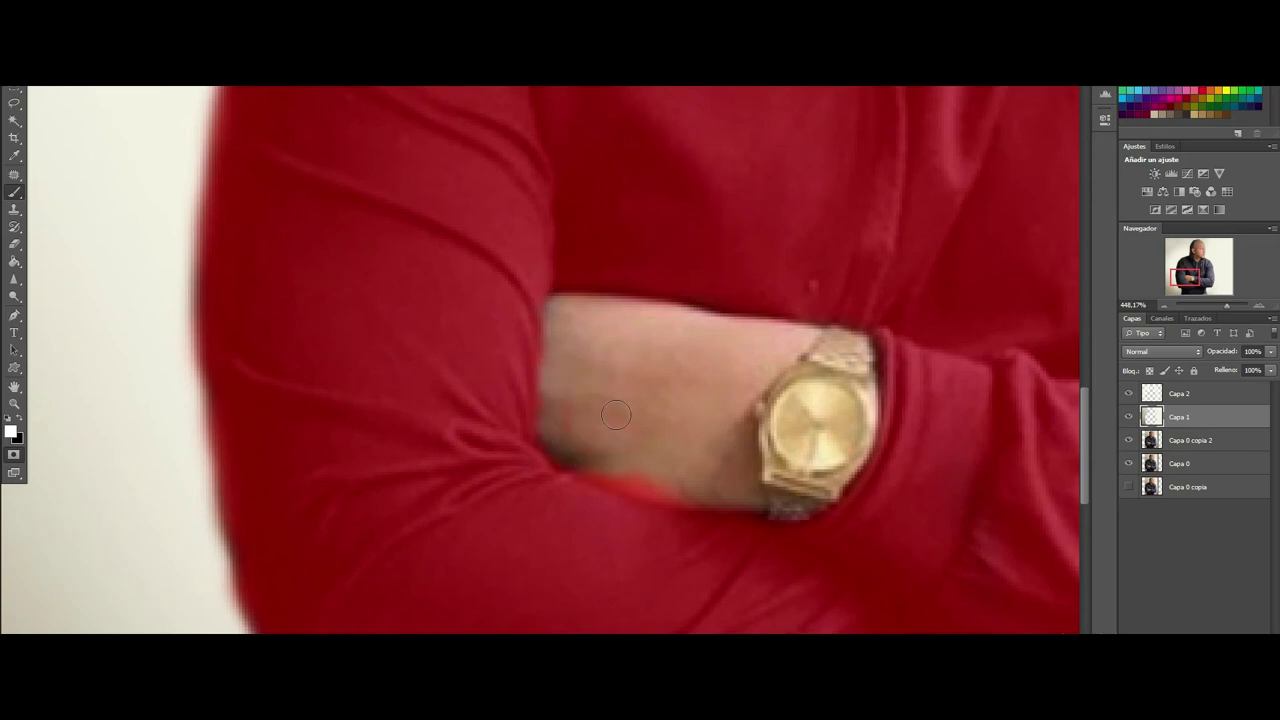
pyautogui.moveTo(591, 463); pyautogui.dragTo(694, 490)
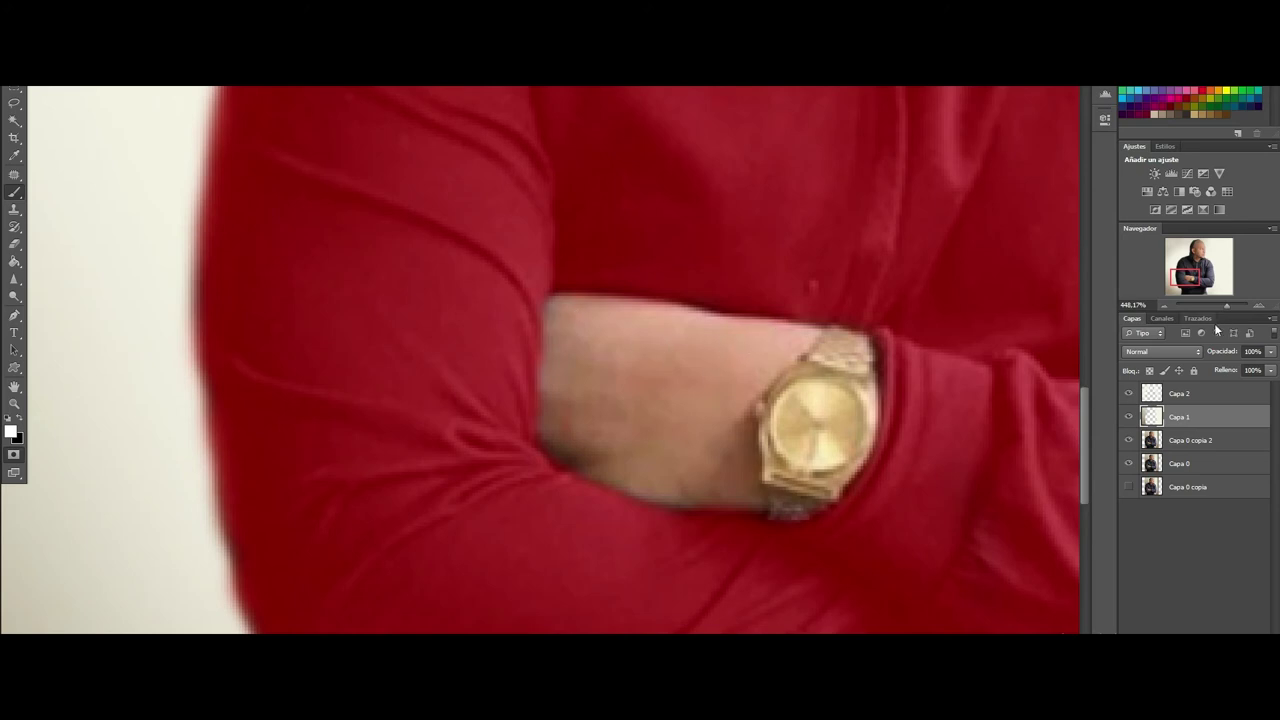
pyautogui.moveTo(1223, 302); pyautogui.dragTo(1212, 302)
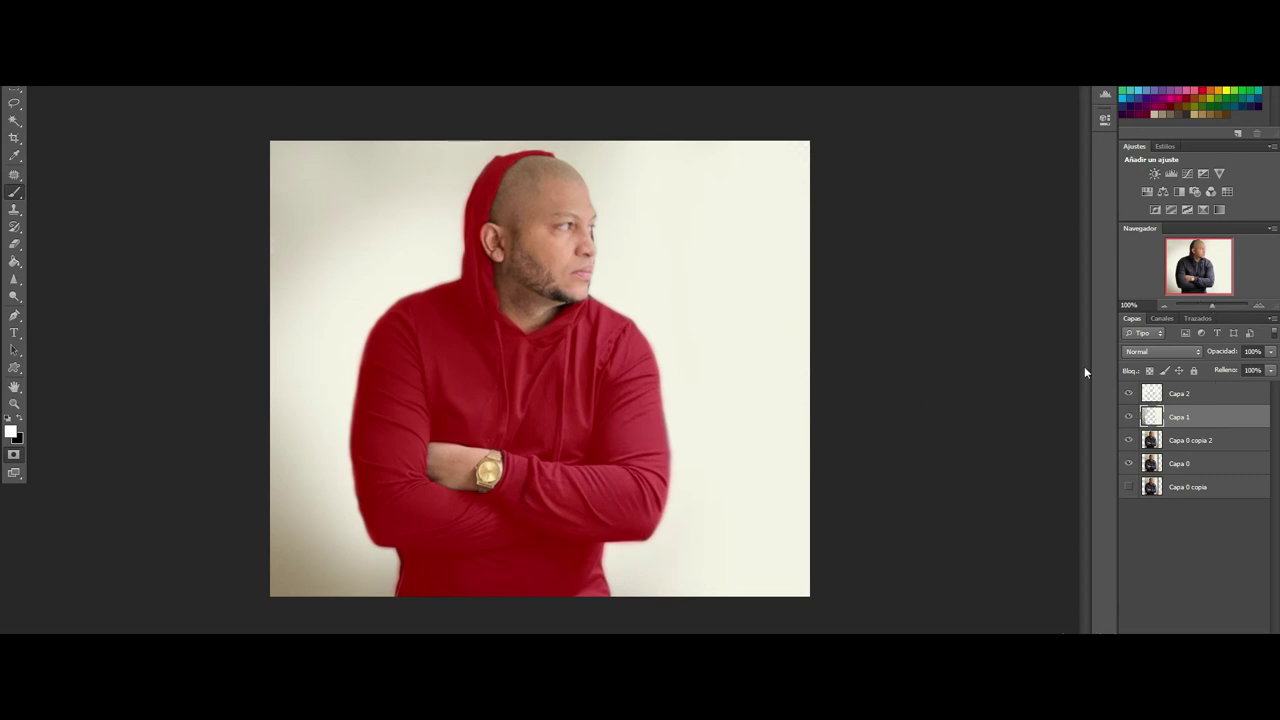
# Step: Convert the quick mask to a selection and copy the hoodie from Capa 0 copia 2 onto new layer Capa 3
pyautogui.moveTo(1208, 305); pyautogui.dragTo(1212, 302)
pyautogui.click(17, 455)
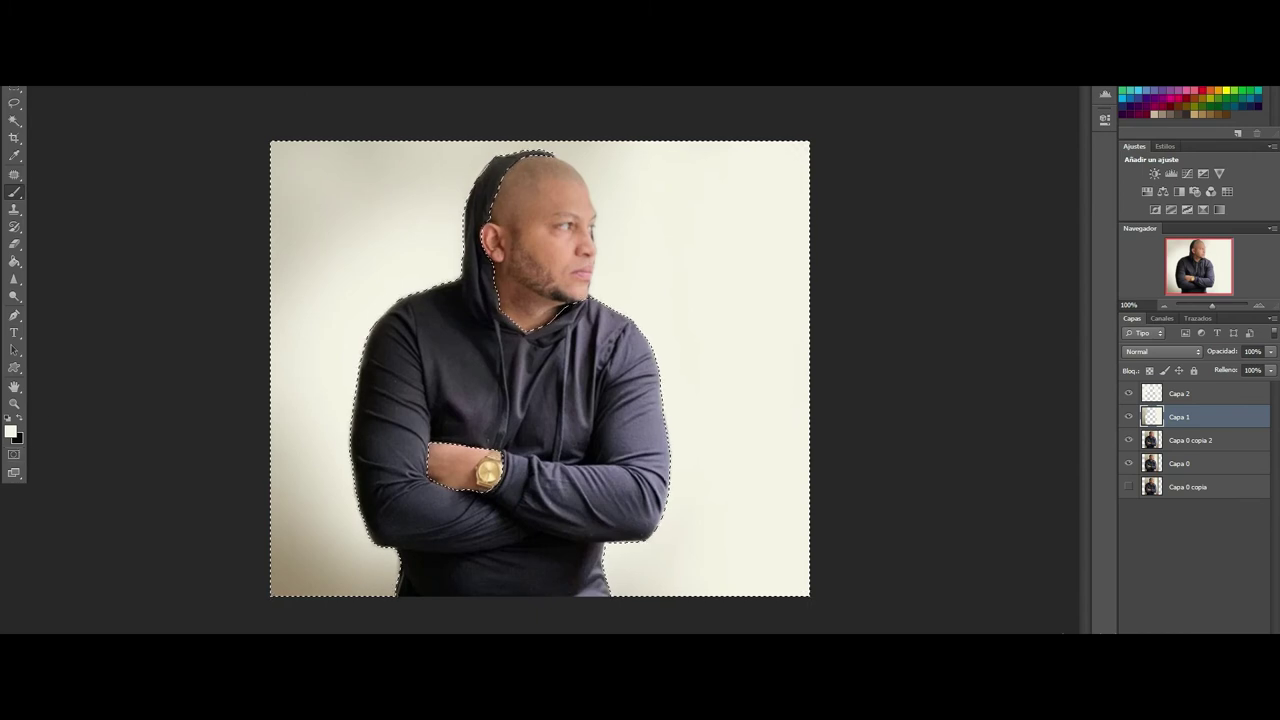
pyautogui.click(80, 78)
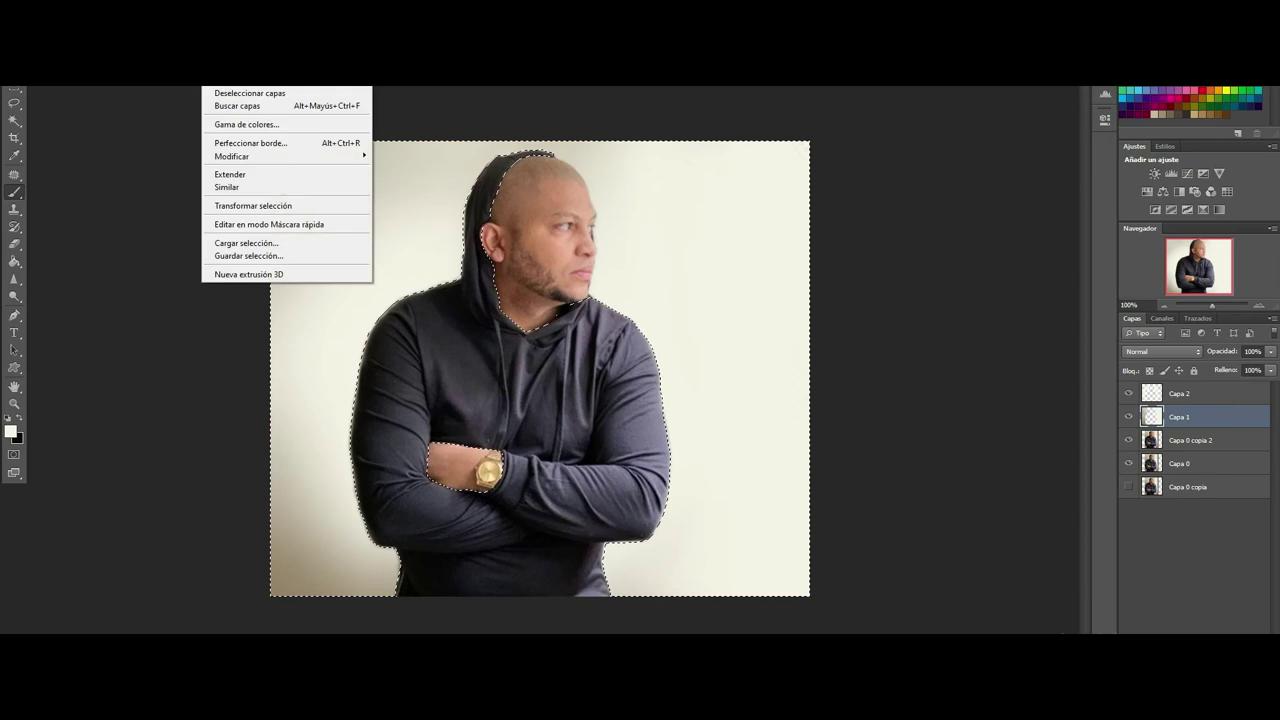
pyautogui.press('Escape')
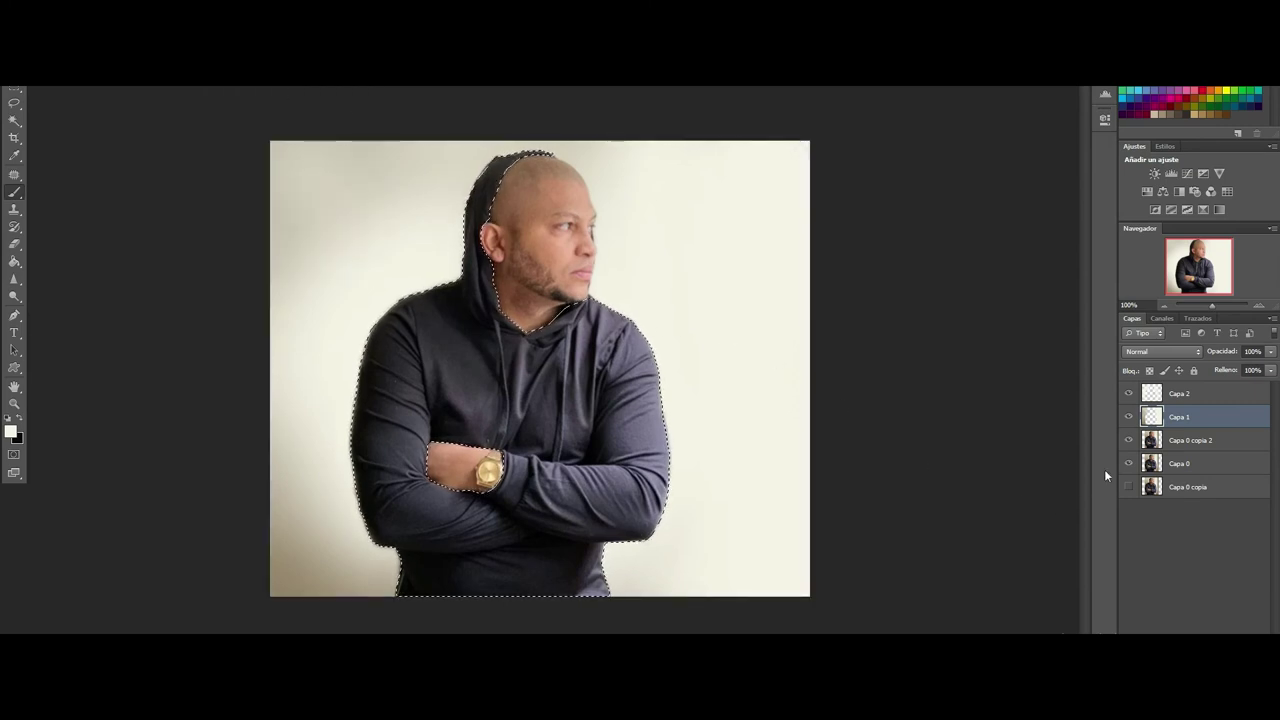
pyautogui.click(1180, 452)
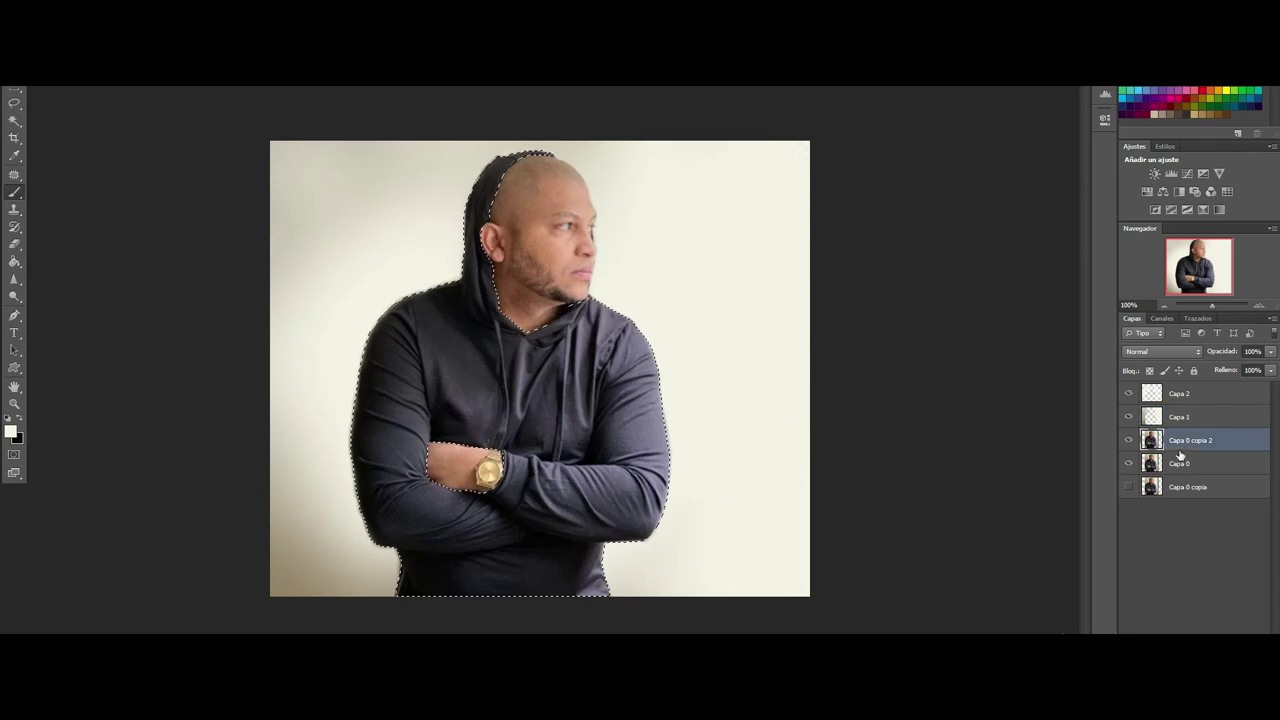
pyautogui.hotkey('ctrl', 'j')
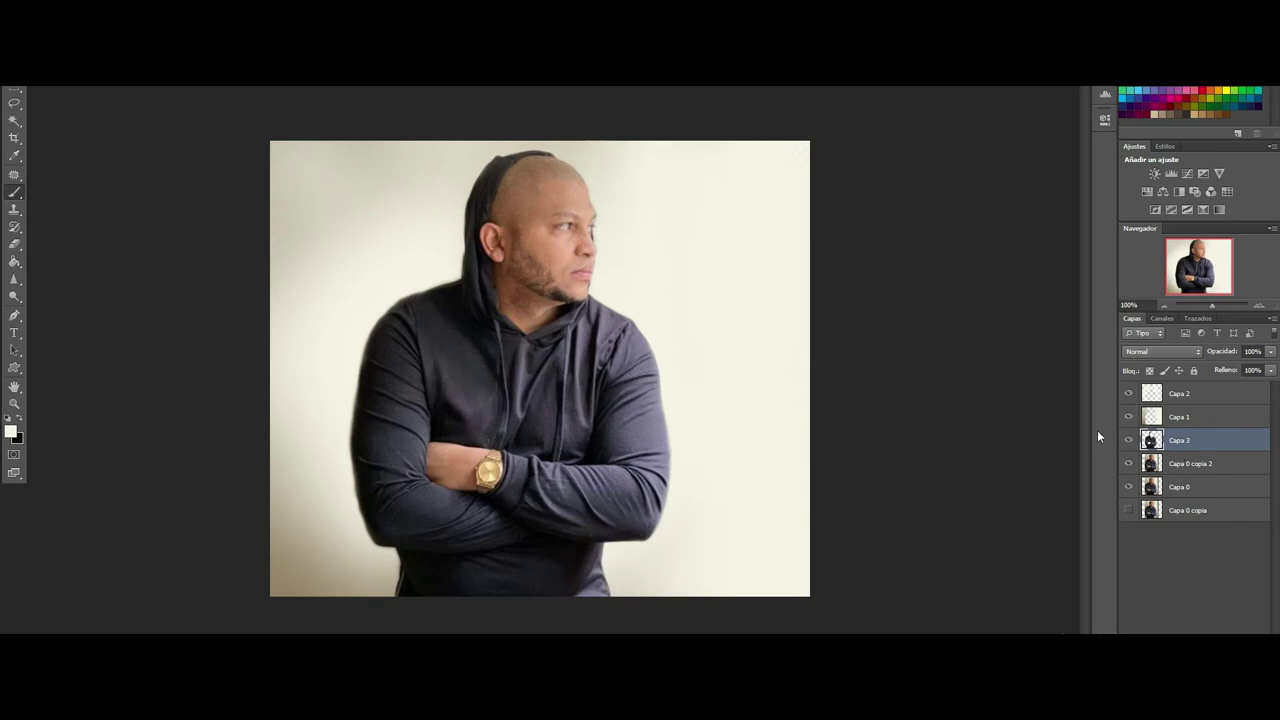
# Step: In Hue/Saturation, tick Colorear with Tono 51 and Saturación 25, comparing against the original
pyautogui.hotkey('ctrl', 'u')
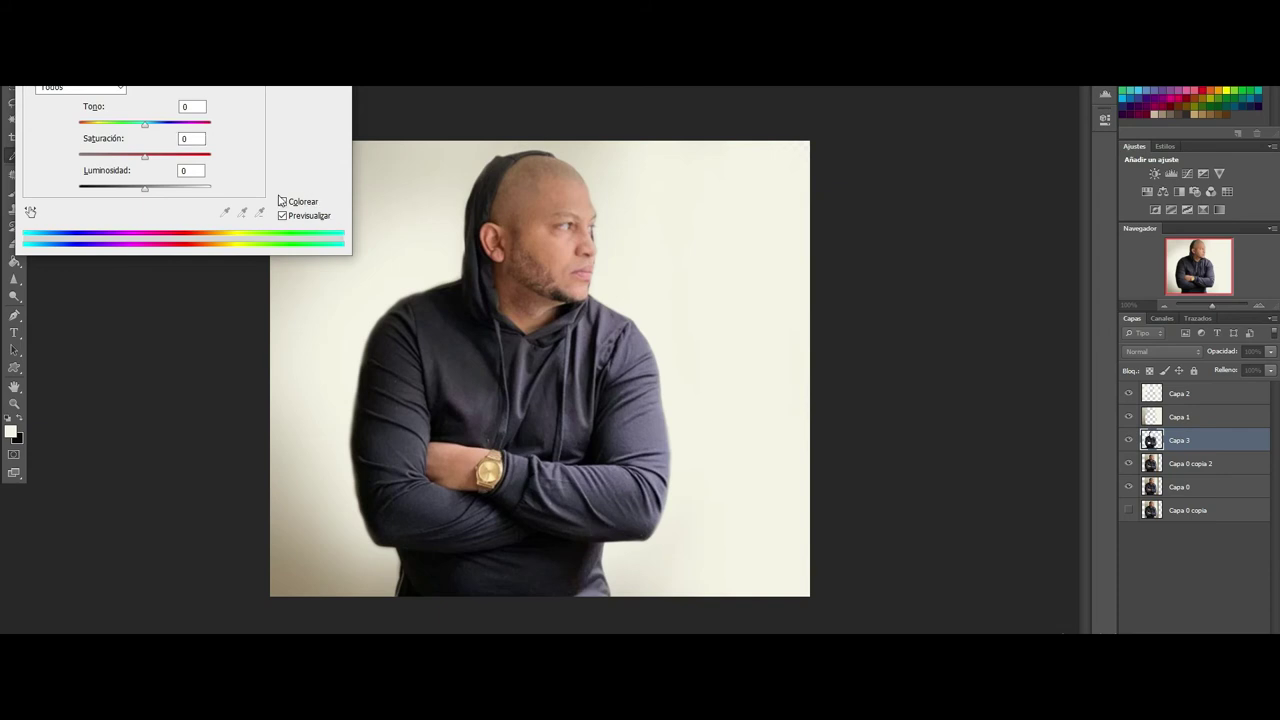
pyautogui.click(283, 202)
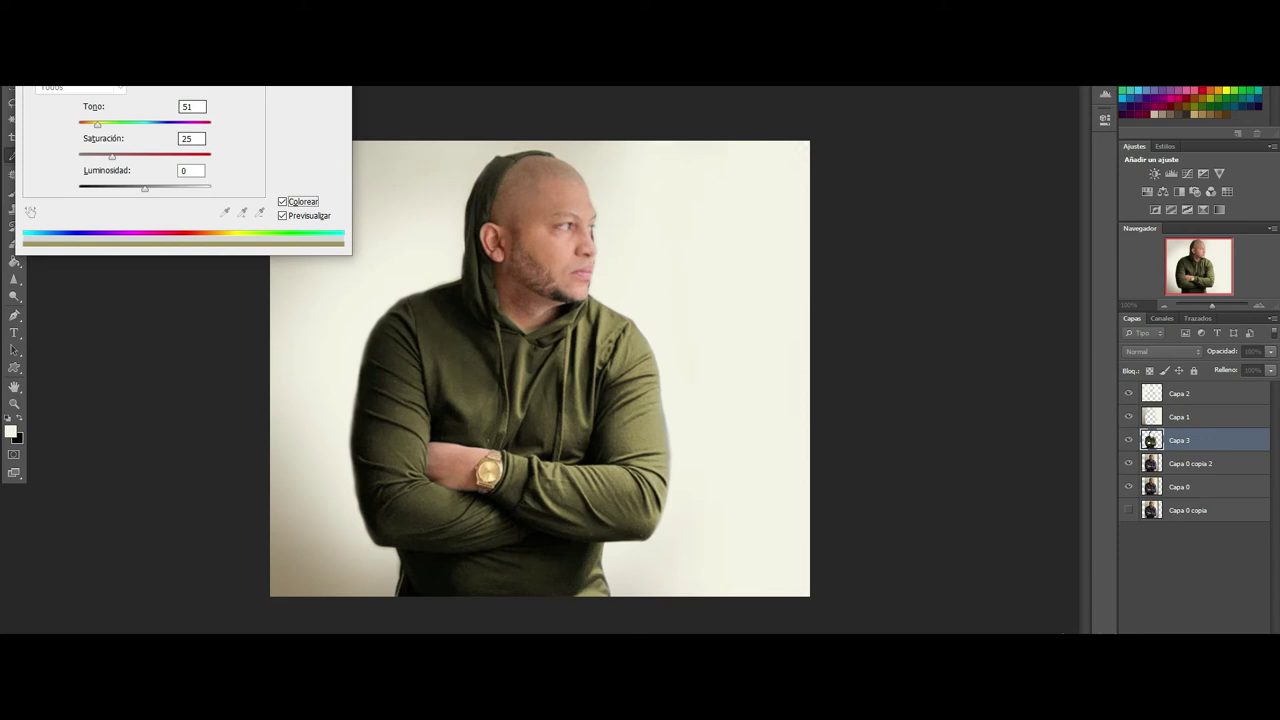
pyautogui.click(283, 216)
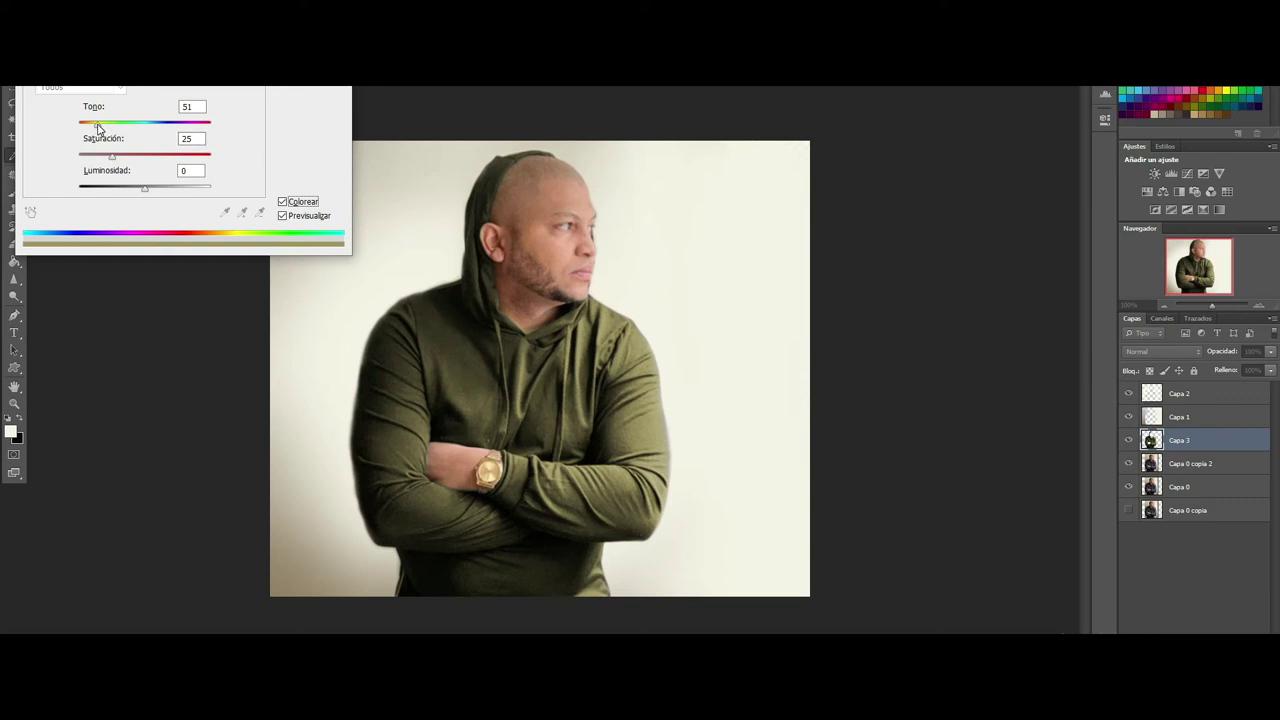
# Step: Colorize the hoodie deep blue with hue about 211 and saturation 52
pyautogui.moveTo(97, 124); pyautogui.dragTo(183, 115)
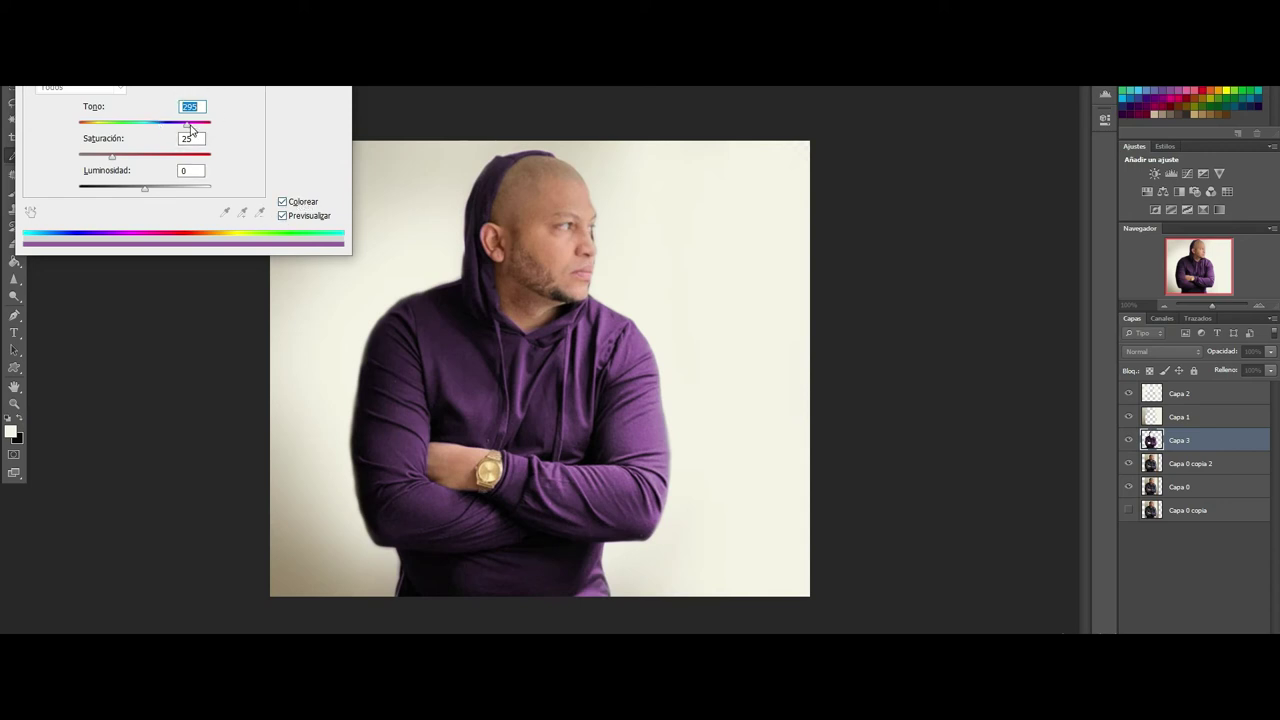
pyautogui.moveTo(187, 128); pyautogui.dragTo(238, 129)
pyautogui.moveTo(210, 123); pyautogui.dragTo(19, 146)
pyautogui.moveTo(112, 157)
pyautogui.mouseDown()
pyautogui.moveTo(165, 160)
pyautogui.moveTo(147, 160)
pyautogui.mouseUp()
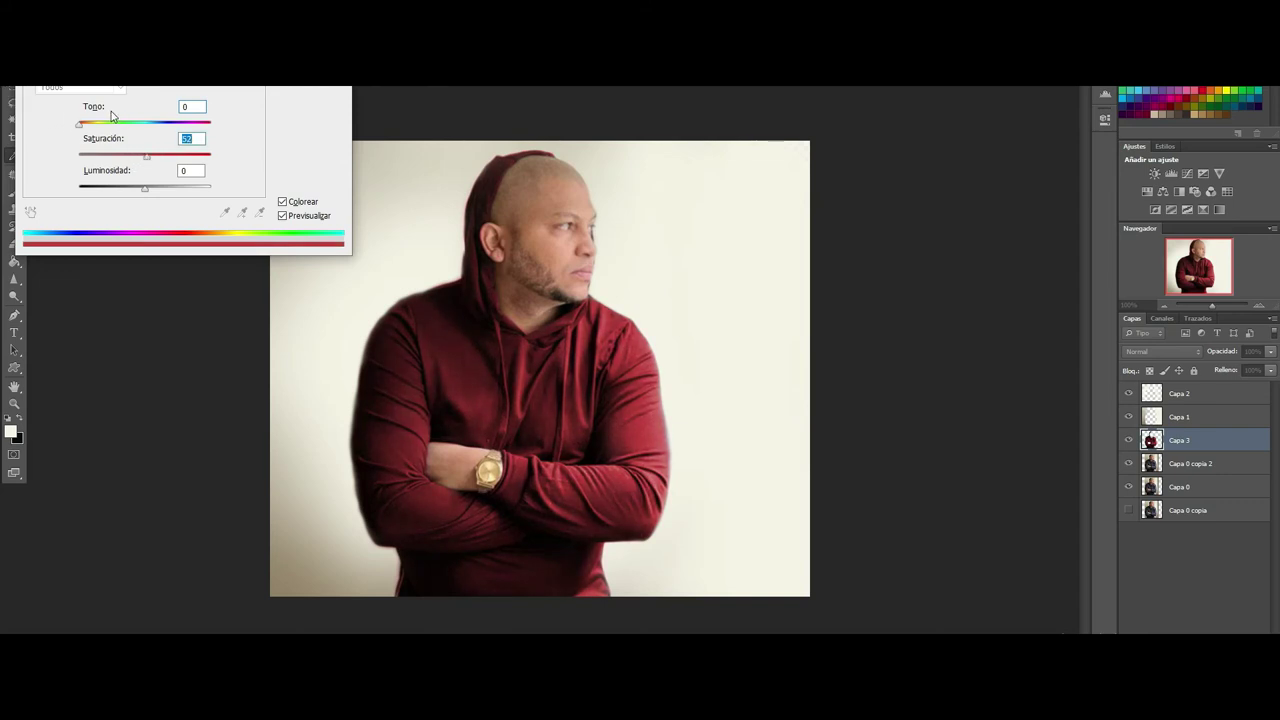
pyautogui.moveTo(80, 128); pyautogui.dragTo(156, 128)
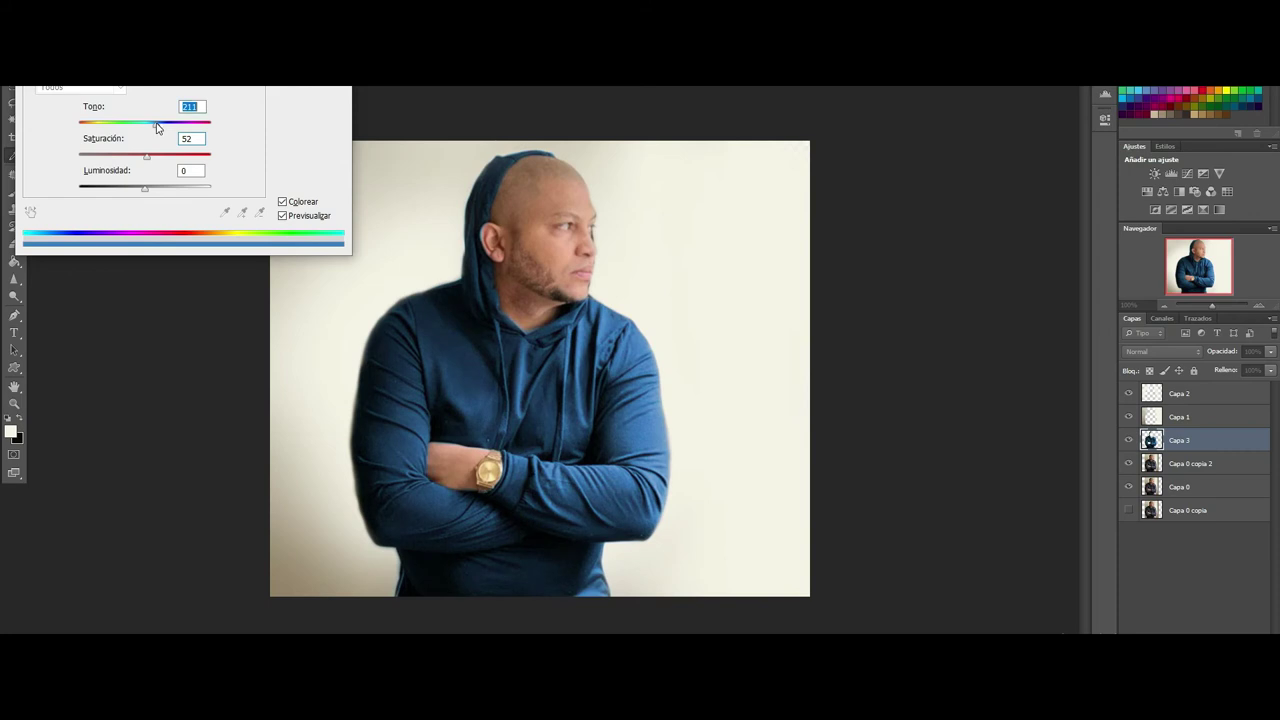
pyautogui.press('Return')
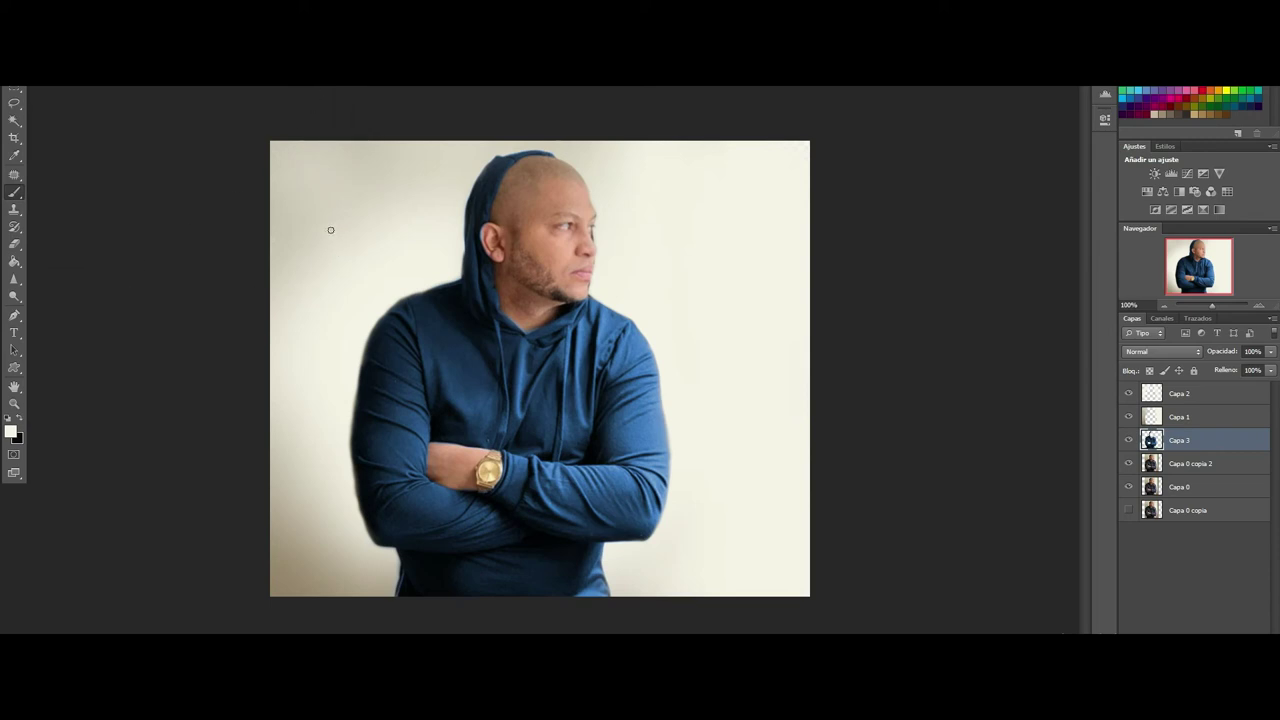
# Step: Add a new layer above Capa 2 and sample the hoodie's dark navy as foreground colour
pyautogui.click(1196, 393)
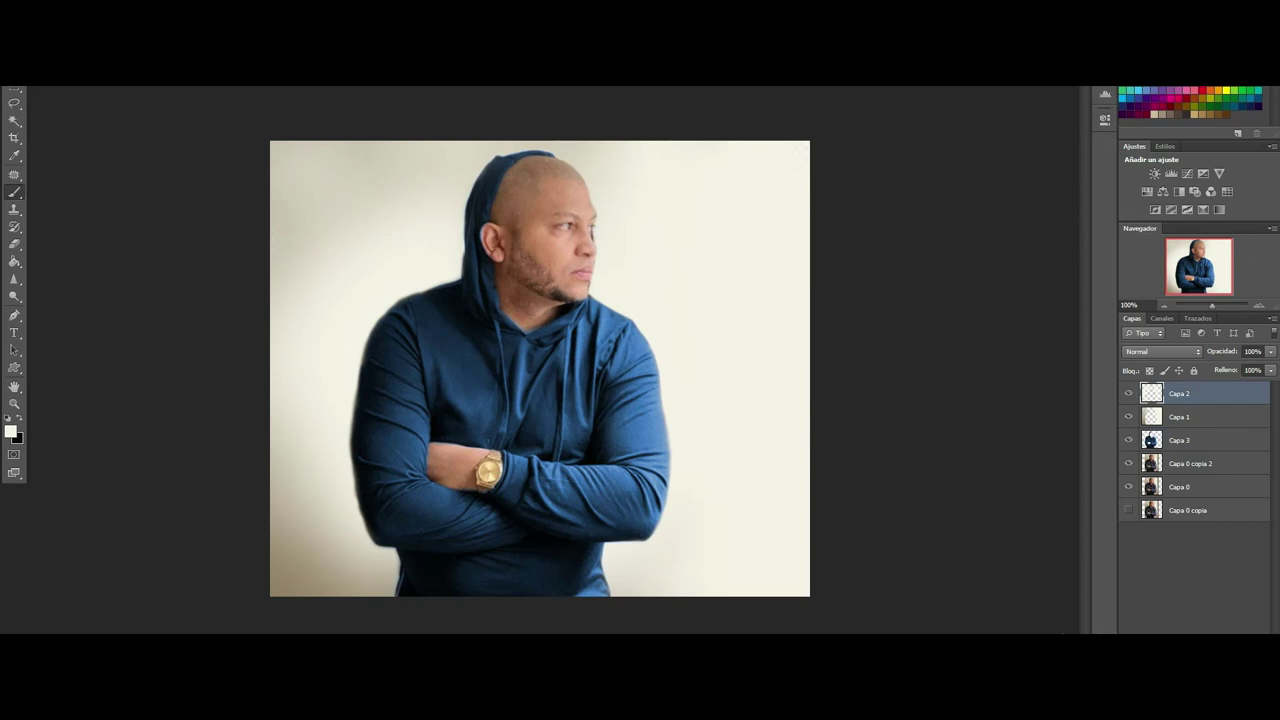
pyautogui.hotkey('ctrl', 'shift', 'alt', 'n')
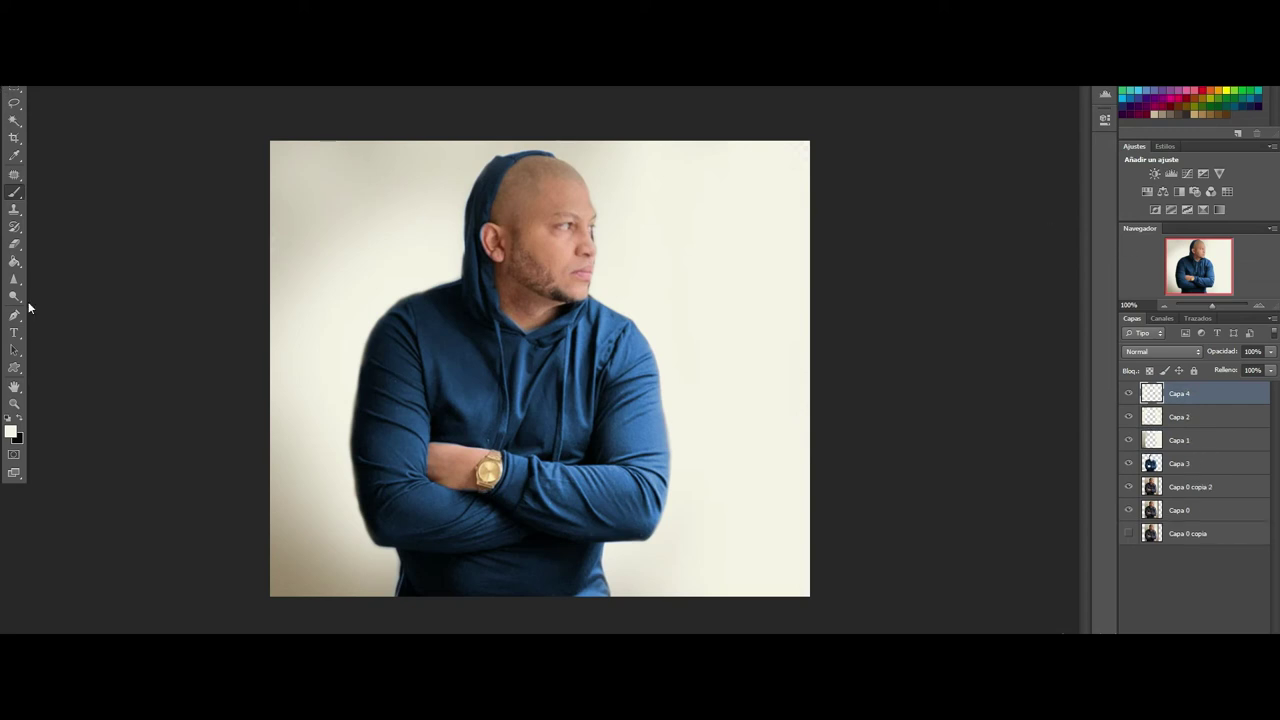
pyautogui.click(12, 435)
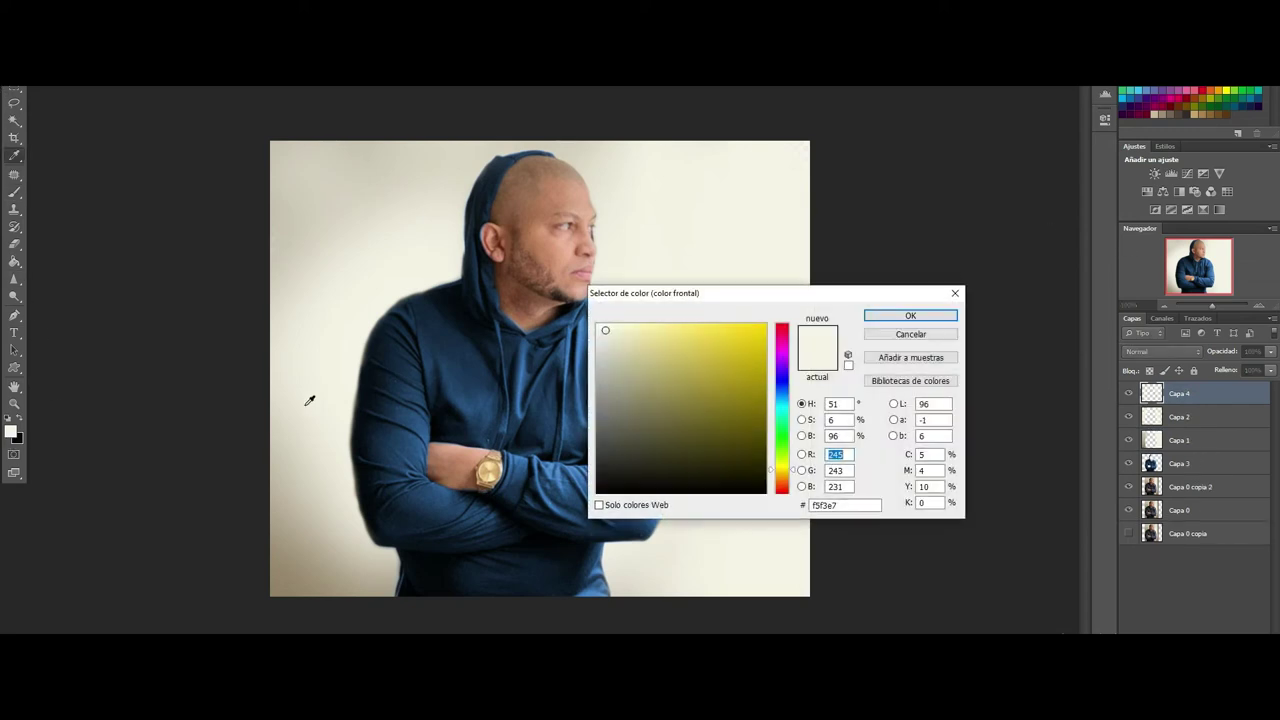
pyautogui.click(396, 353)
pyautogui.click(910, 315)
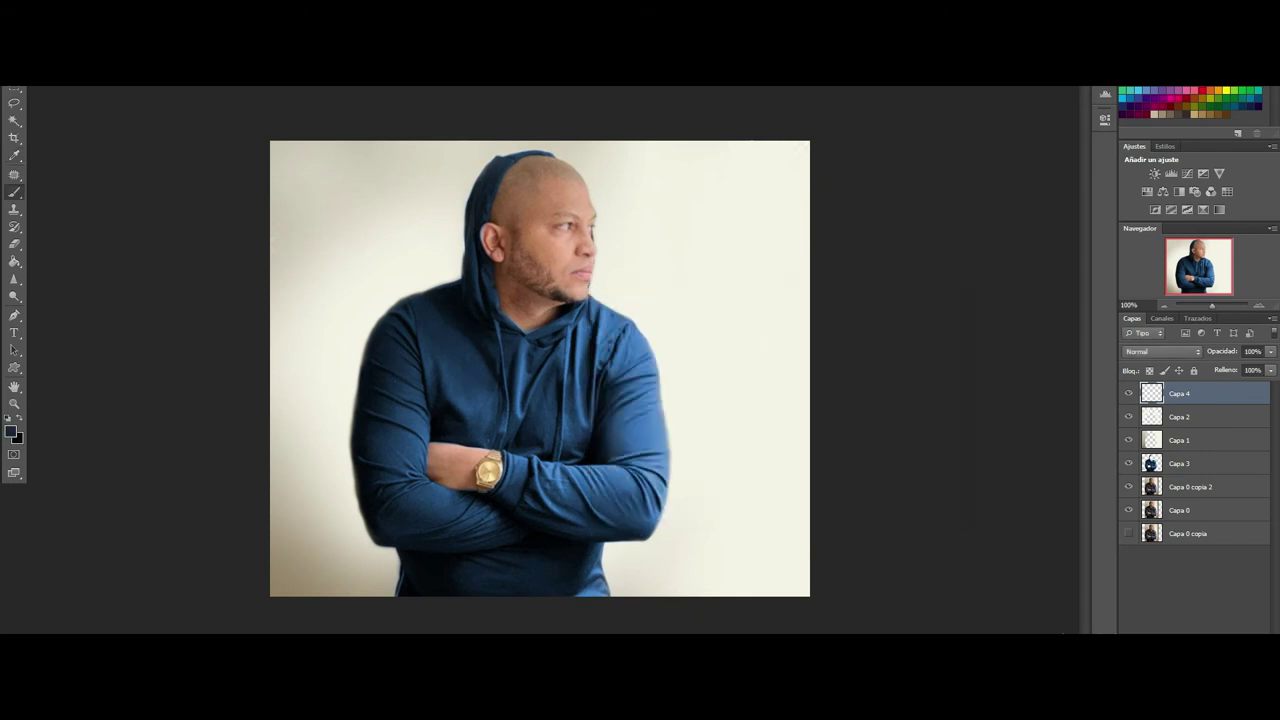
# Step: Fill the new Capa 4 entirely with the dark navy using the Paint Bucket
pyautogui.click(15, 193)
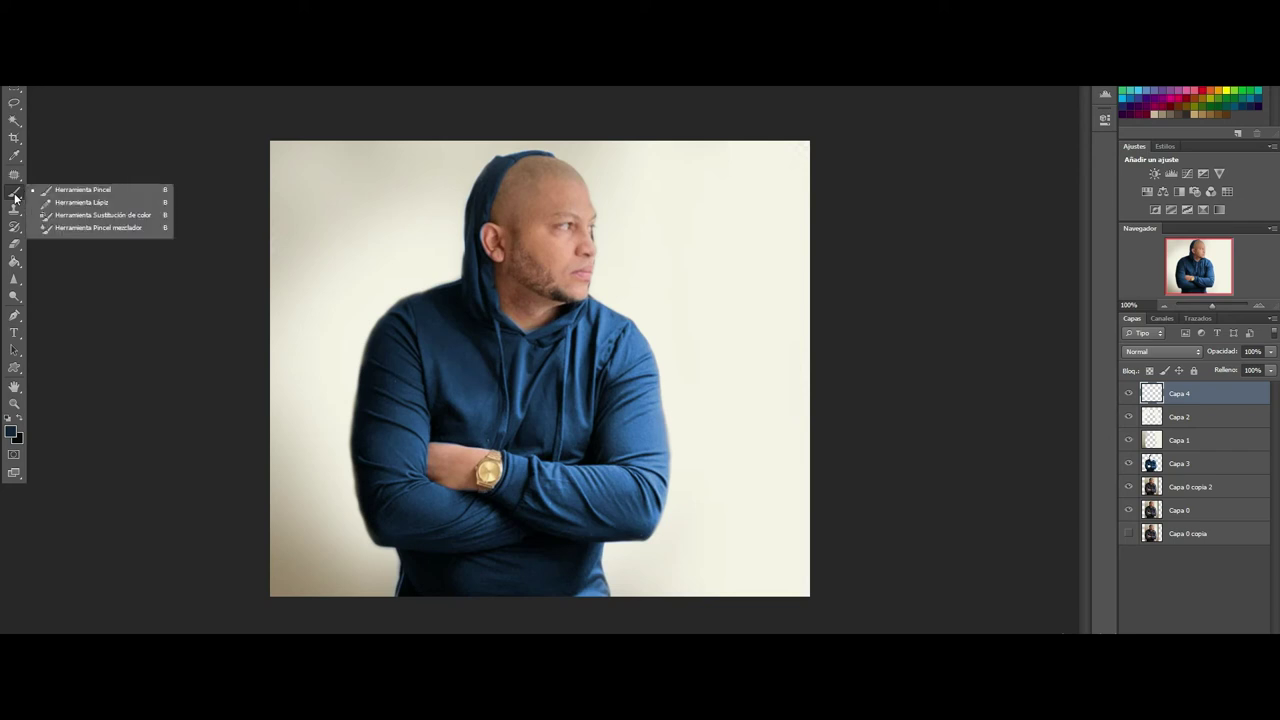
pyautogui.click(15, 211)
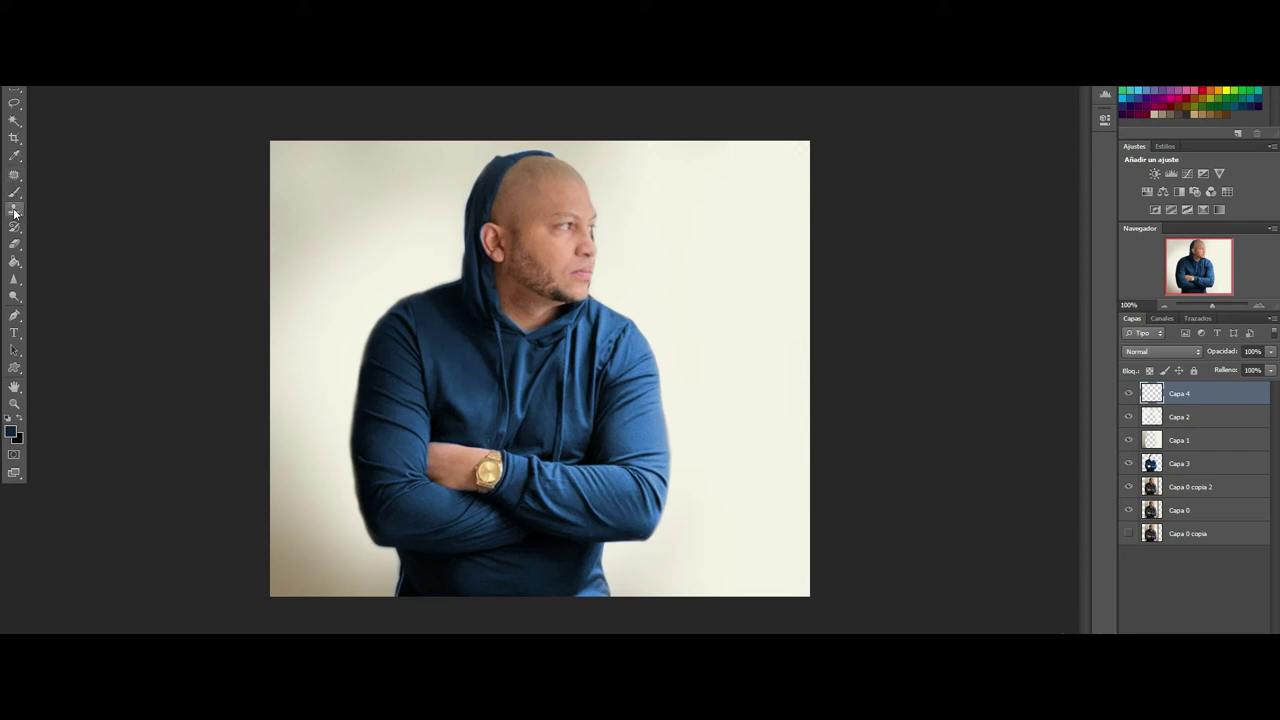
pyautogui.click(15, 261)
pyautogui.click(378, 230)
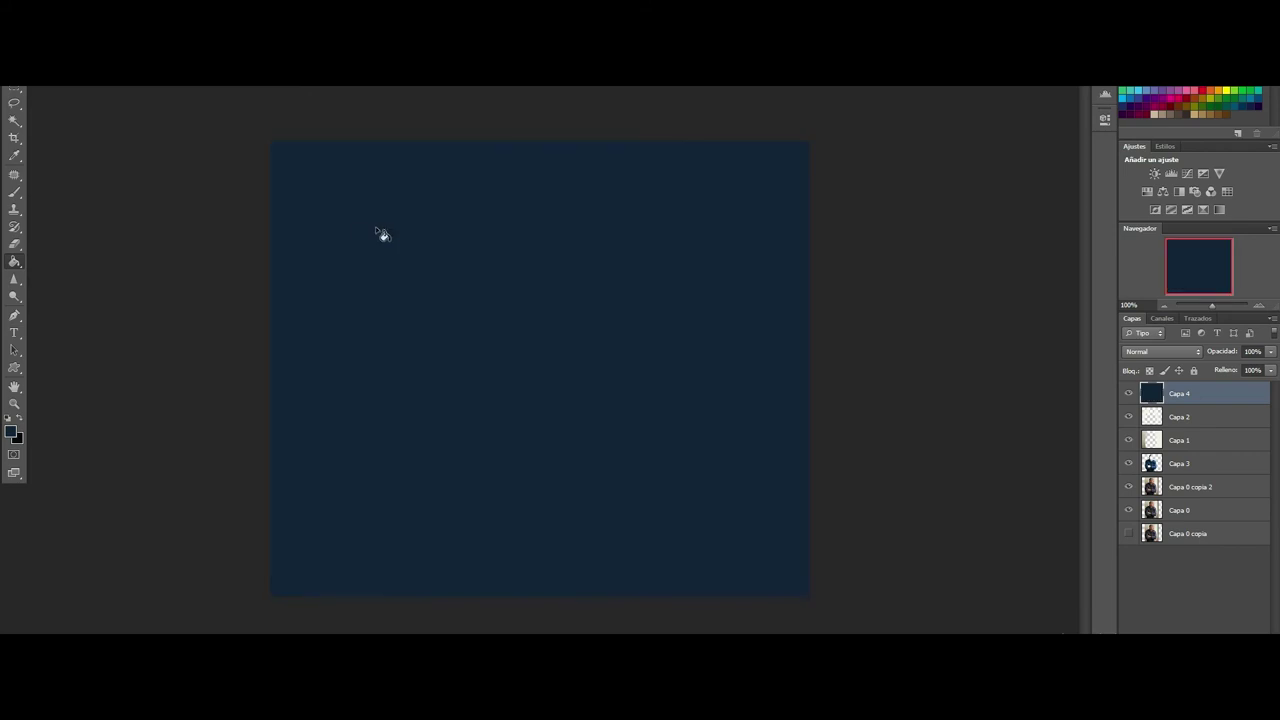
# Step: Cycle through Capa 4's blending modes to preview how the navy layer blends
pyautogui.click(1153, 351)
pyautogui.click(1149, 367)
pyautogui.scroll(-3, 1140, 351)
pyautogui.scroll(-2, 1140, 351)
pyautogui.scroll(-1, 1140, 351)
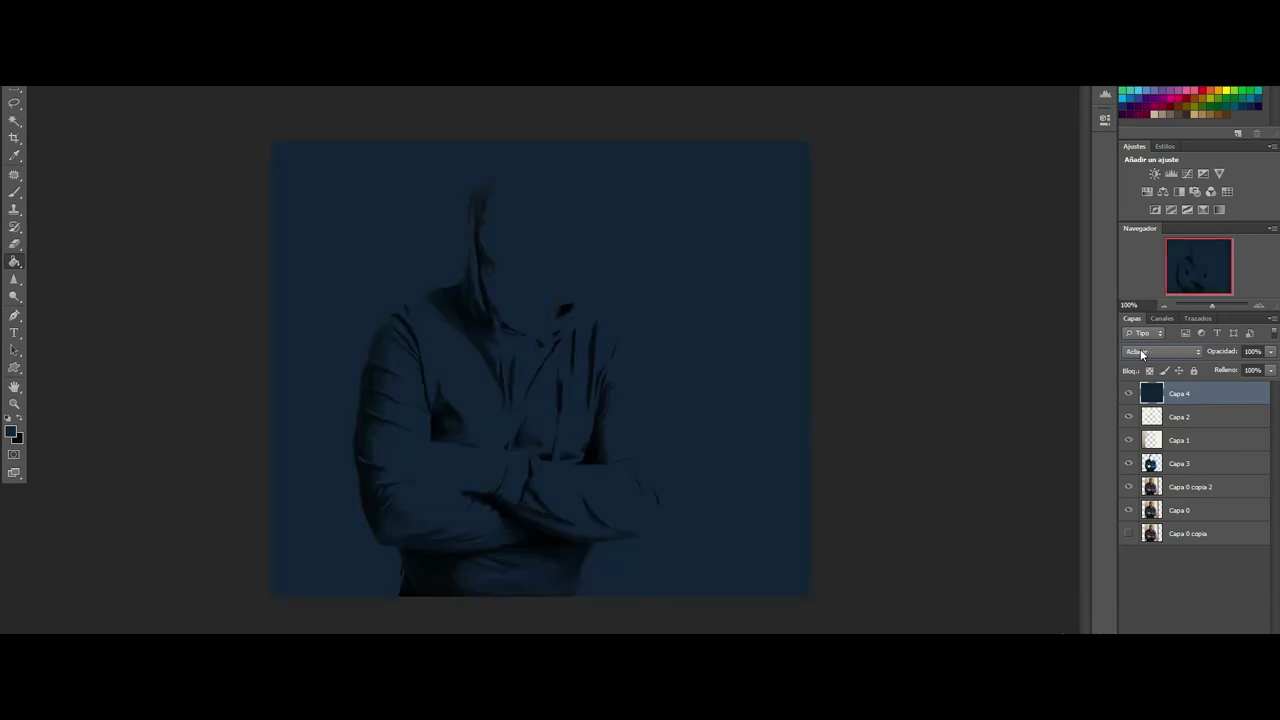
pyautogui.scroll(-1, 1140, 351)
pyautogui.scroll(-1, 1138, 349)
pyautogui.scroll(3, 1136, 347)
pyautogui.scroll(-1, 1136, 347)
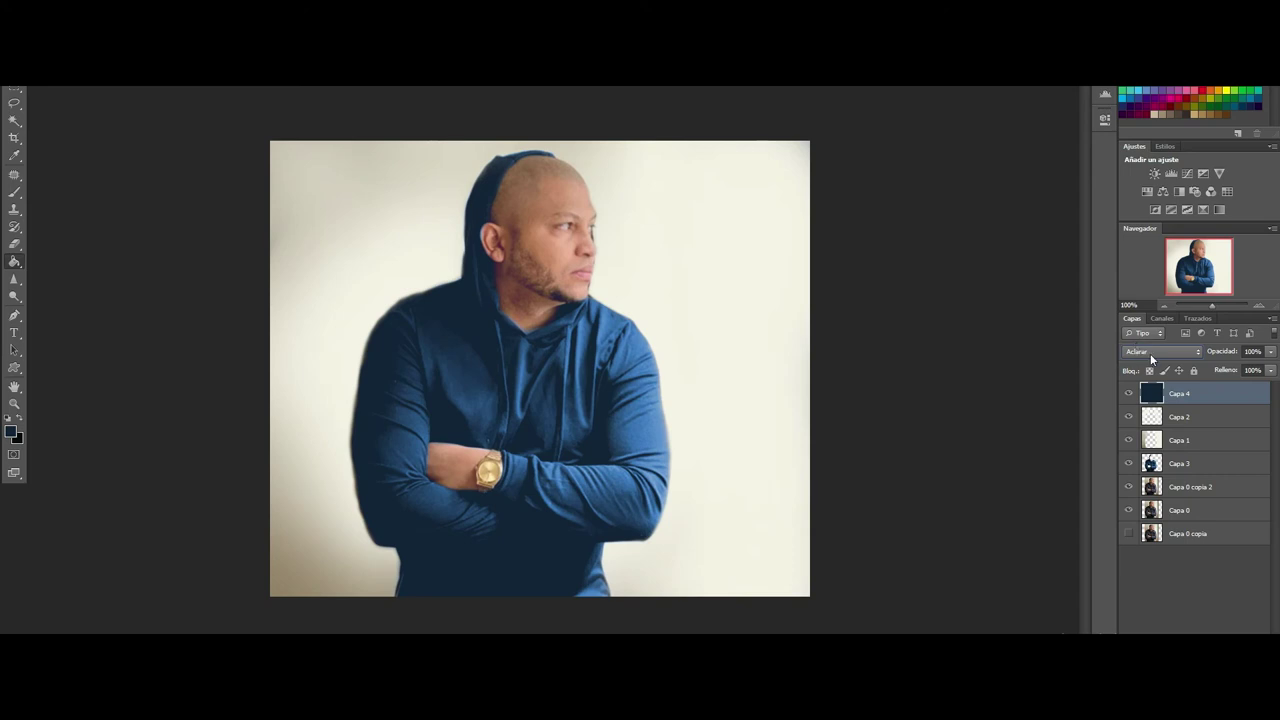
pyautogui.scroll(-2, 1149, 353)
pyautogui.scroll(-1, 1146, 351)
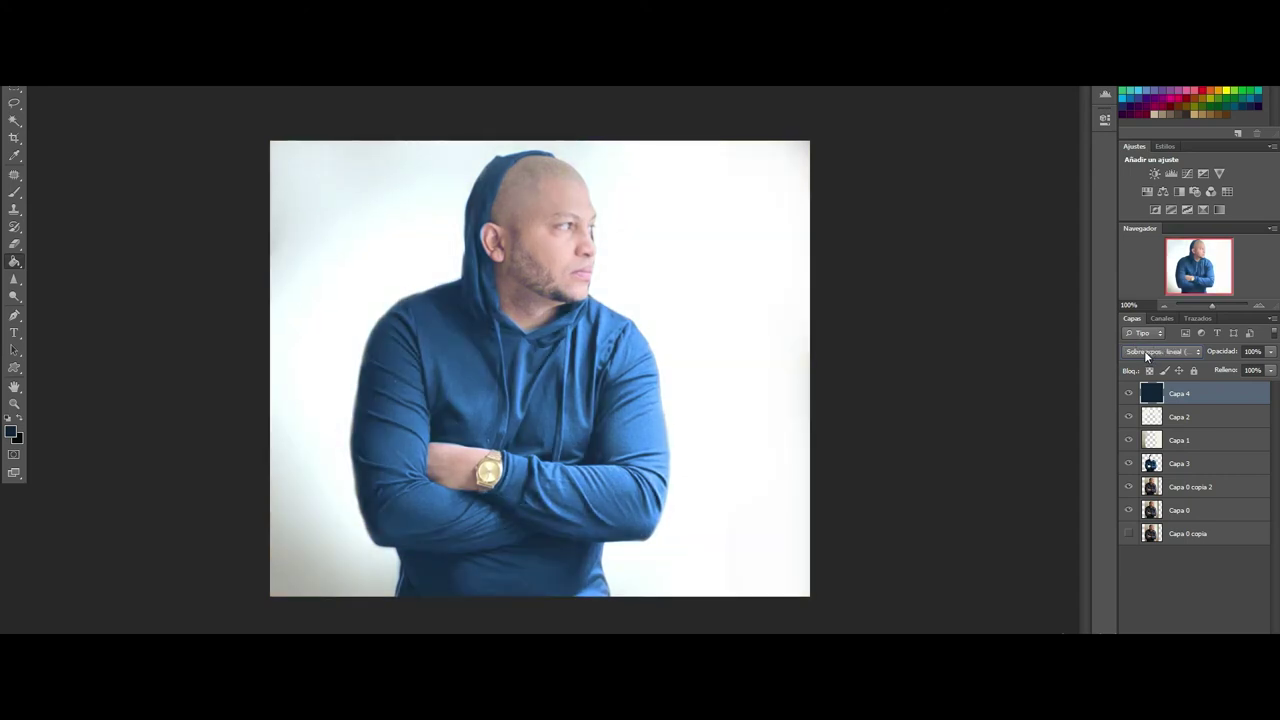
pyautogui.scroll(-1, 1144, 350)
pyautogui.scroll(-1, 1144, 350)
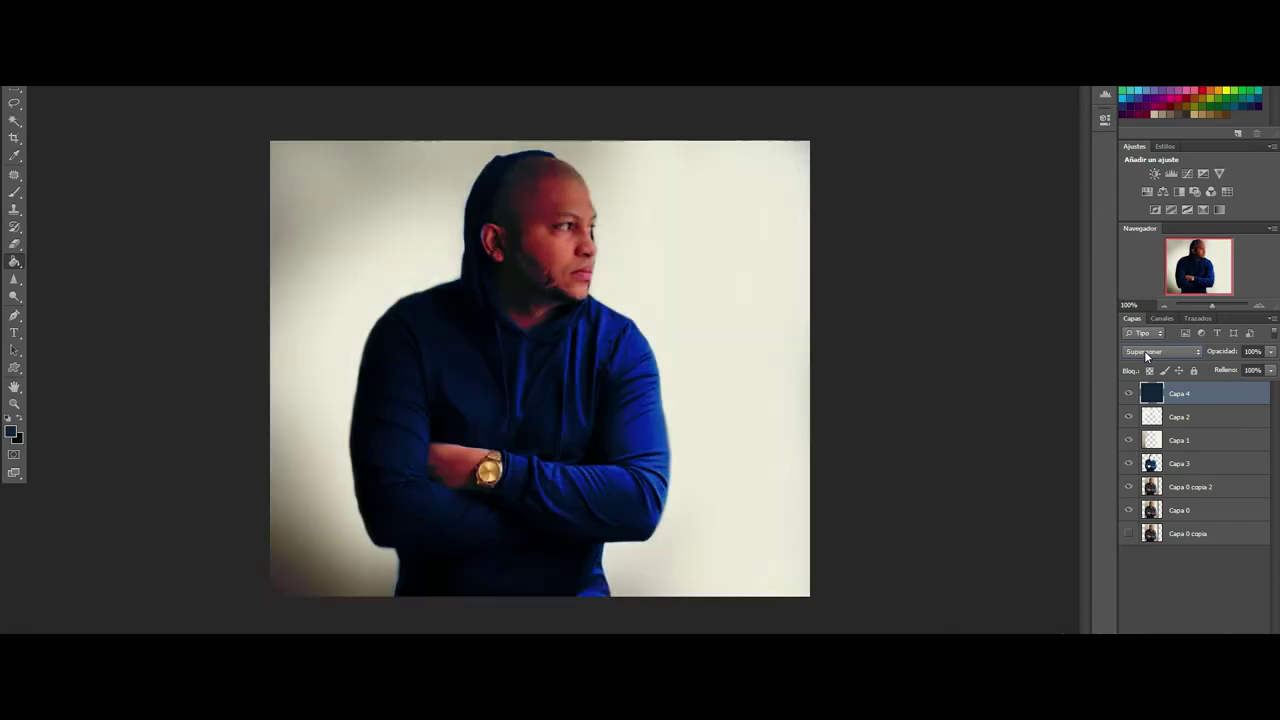
pyautogui.scroll(-1, 1144, 351)
pyautogui.scroll(1, 1144, 351)
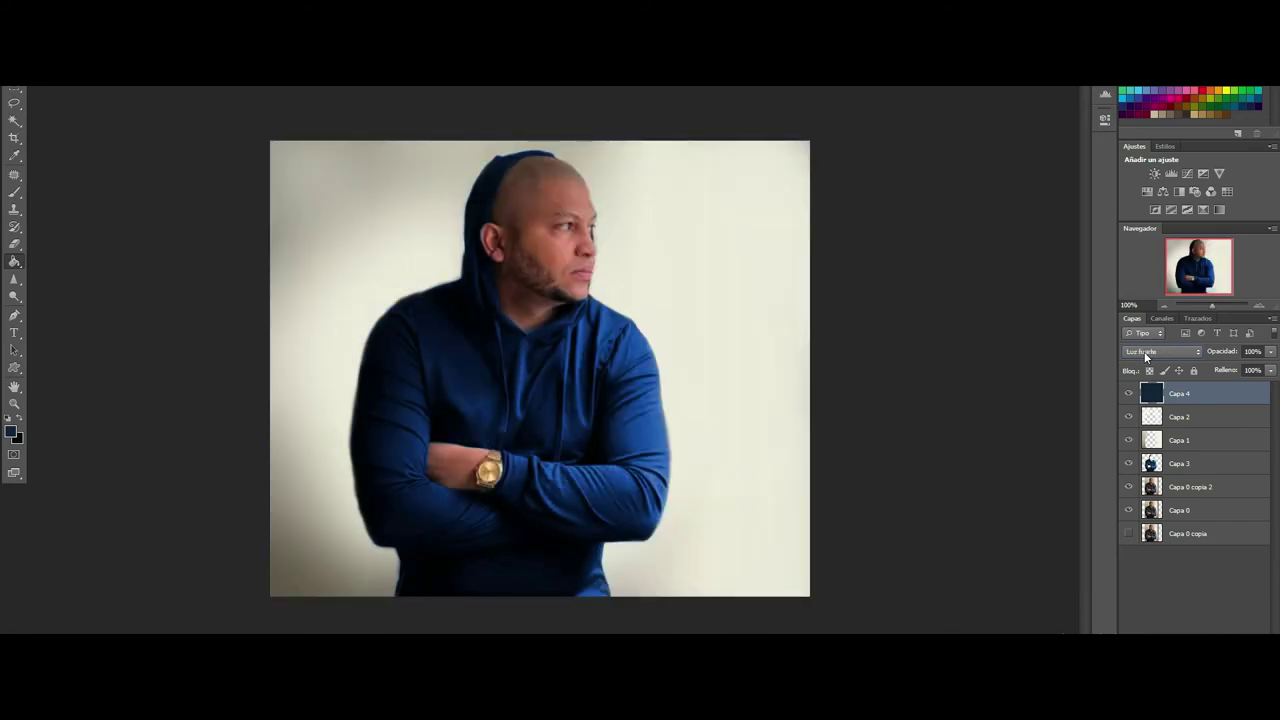
pyautogui.scroll(-1, 1144, 351)
pyautogui.scroll(-1, 1144, 351)
pyautogui.scroll(-1, 1144, 351)
pyautogui.scroll(-2, 1144, 351)
pyautogui.scroll(-2, 1144, 351)
pyautogui.scroll(-1, 1144, 351)
pyautogui.scroll(2, 1144, 351)
pyautogui.scroll(-1, 1144, 351)
pyautogui.scroll(-1, 1144, 351)
pyautogui.scroll(1, 1144, 351)
pyautogui.scroll(-1, 1144, 351)
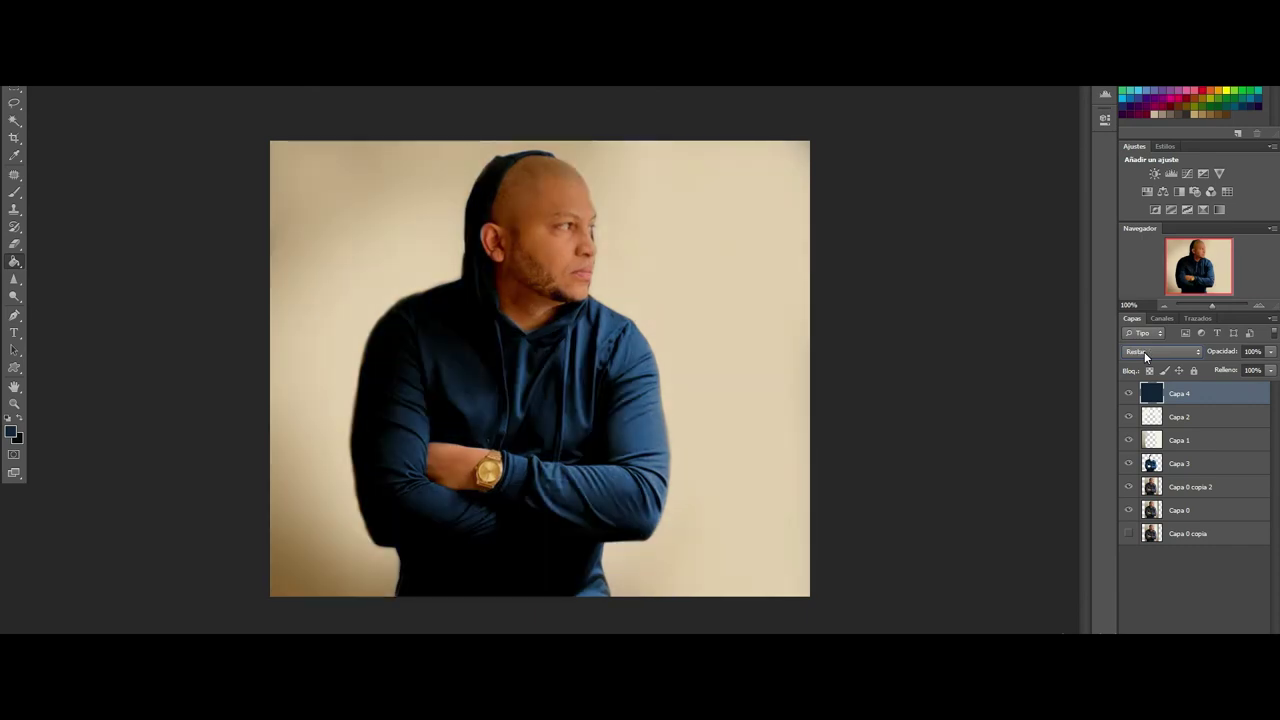
pyautogui.scroll(-1, 1144, 351)
pyautogui.scroll(1, 1144, 351)
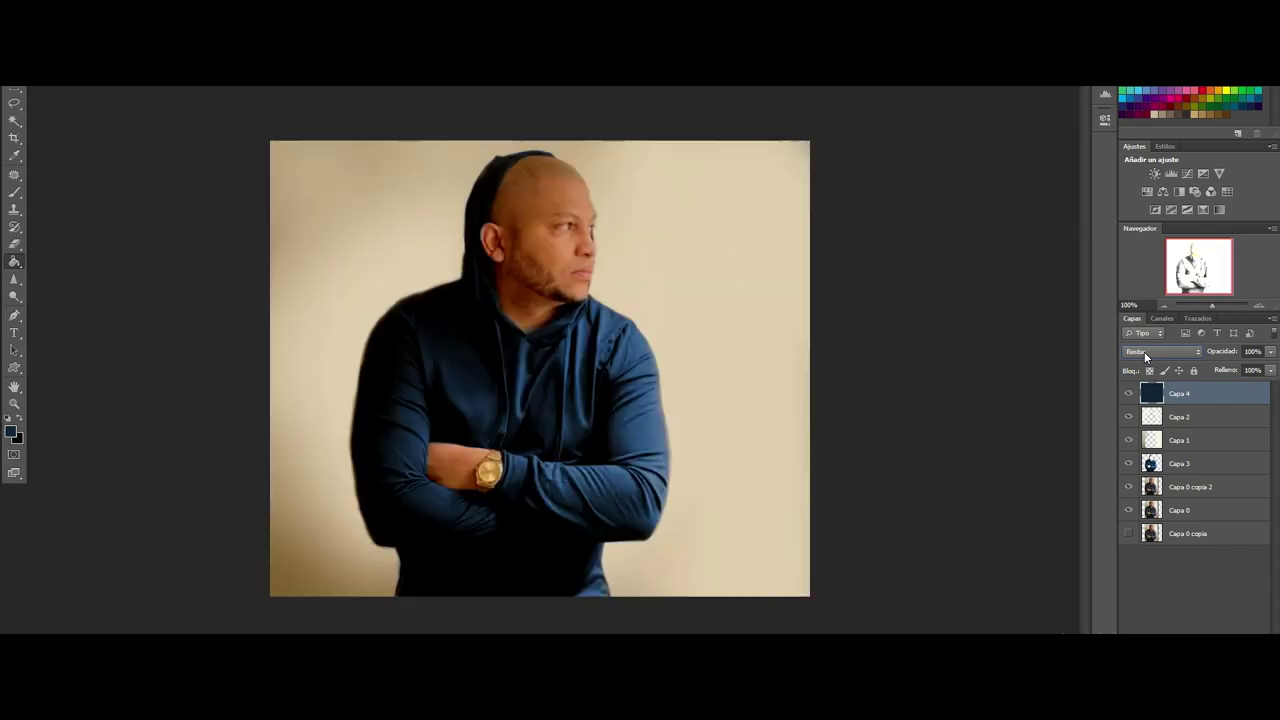
pyautogui.scroll(1, 1147, 354)
pyautogui.scroll(-1, 1147, 354)
pyautogui.scroll(-2, 1145, 354)
pyautogui.scroll(-2, 1144, 354)
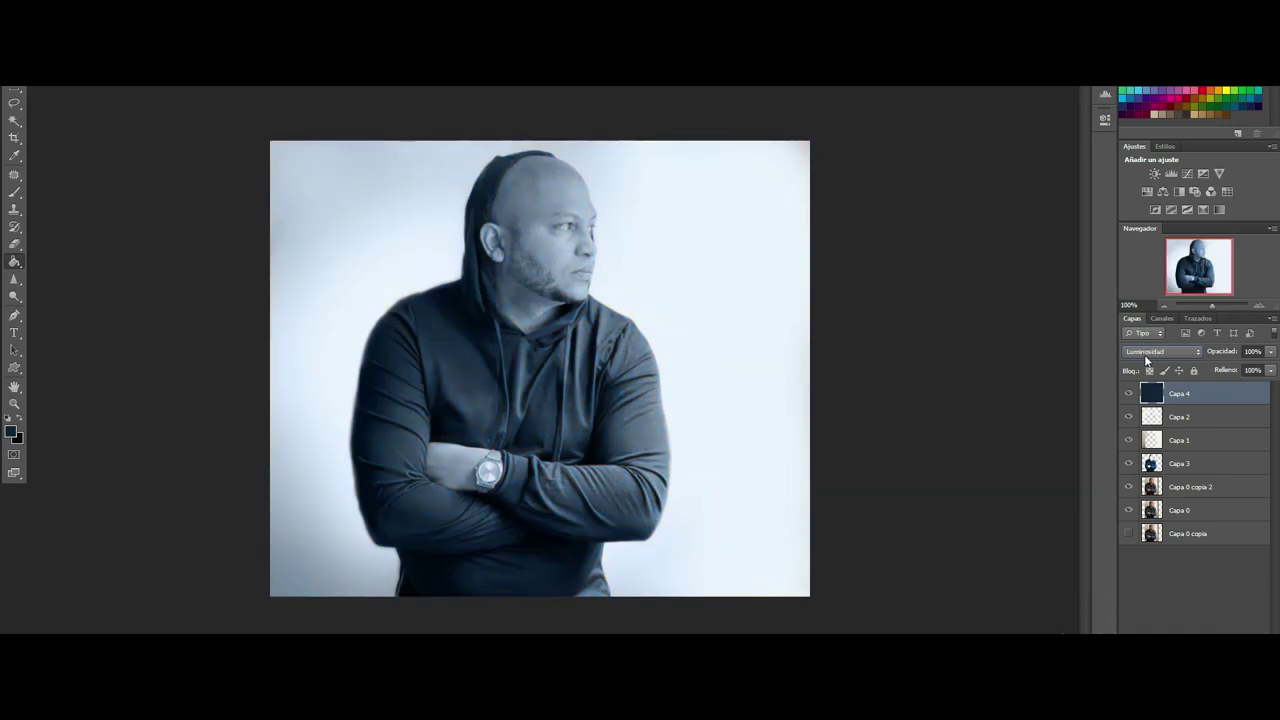
pyautogui.scroll(-1, 1144, 354)
pyautogui.scroll(-1, 1144, 354)
pyautogui.scroll(-1, 1144, 354)
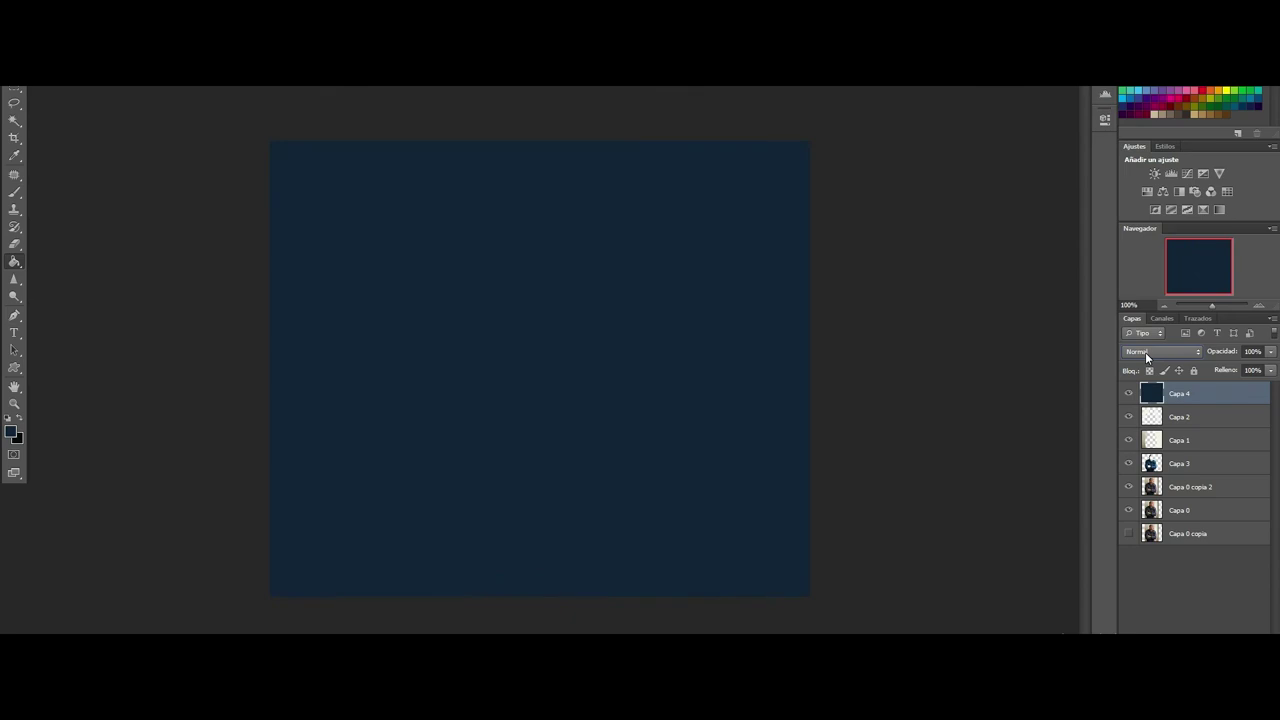
# Step: Leave Capa 4 at Normal blending and hide the navy layer
pyautogui.click(1146, 354)
pyautogui.click(1258, 396)
pyautogui.click(1128, 393)
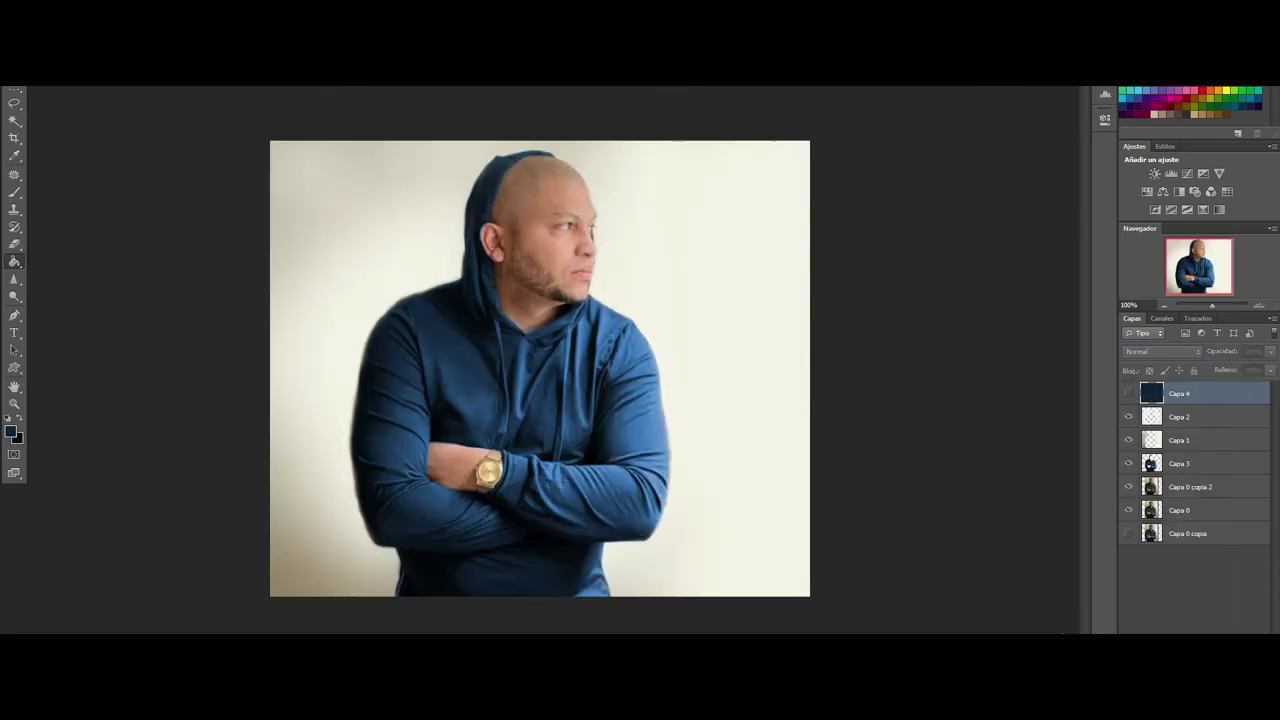
pyautogui.click(1195, 628)
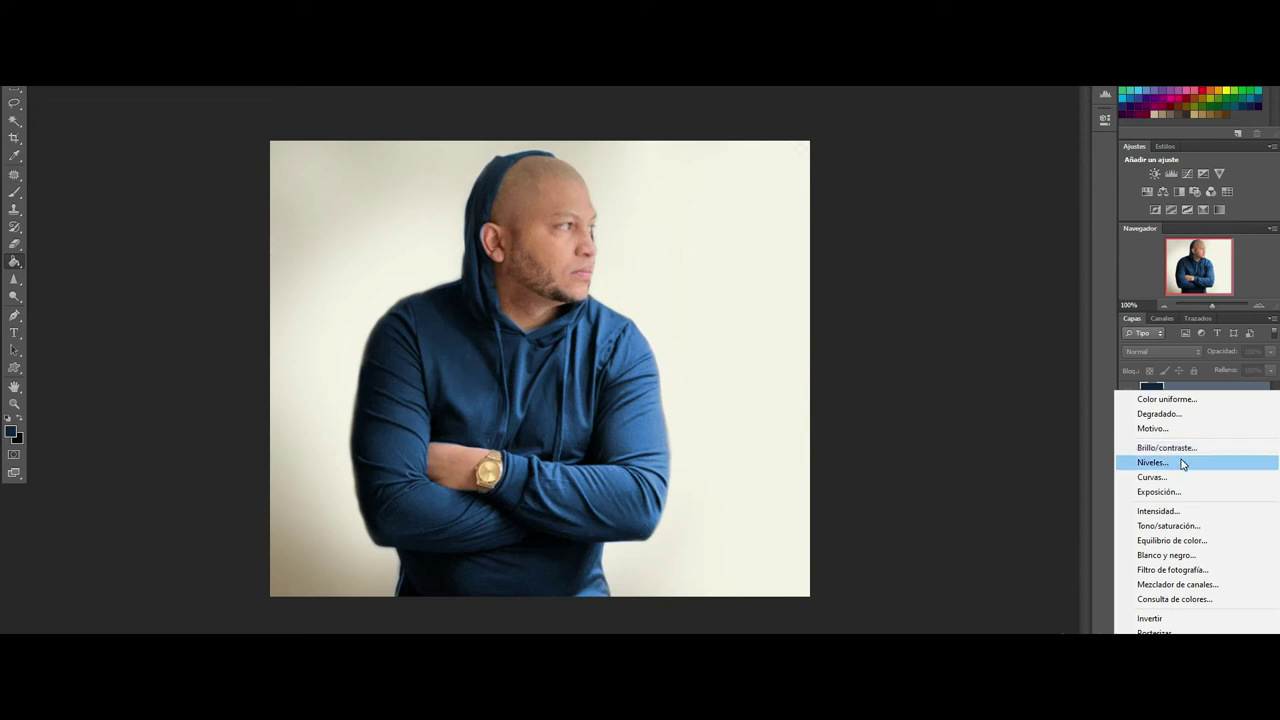
# Step: Add a Blanco y negro adjustment layer and load Capa 3's contents as a selection
pyautogui.click(1078, 538)
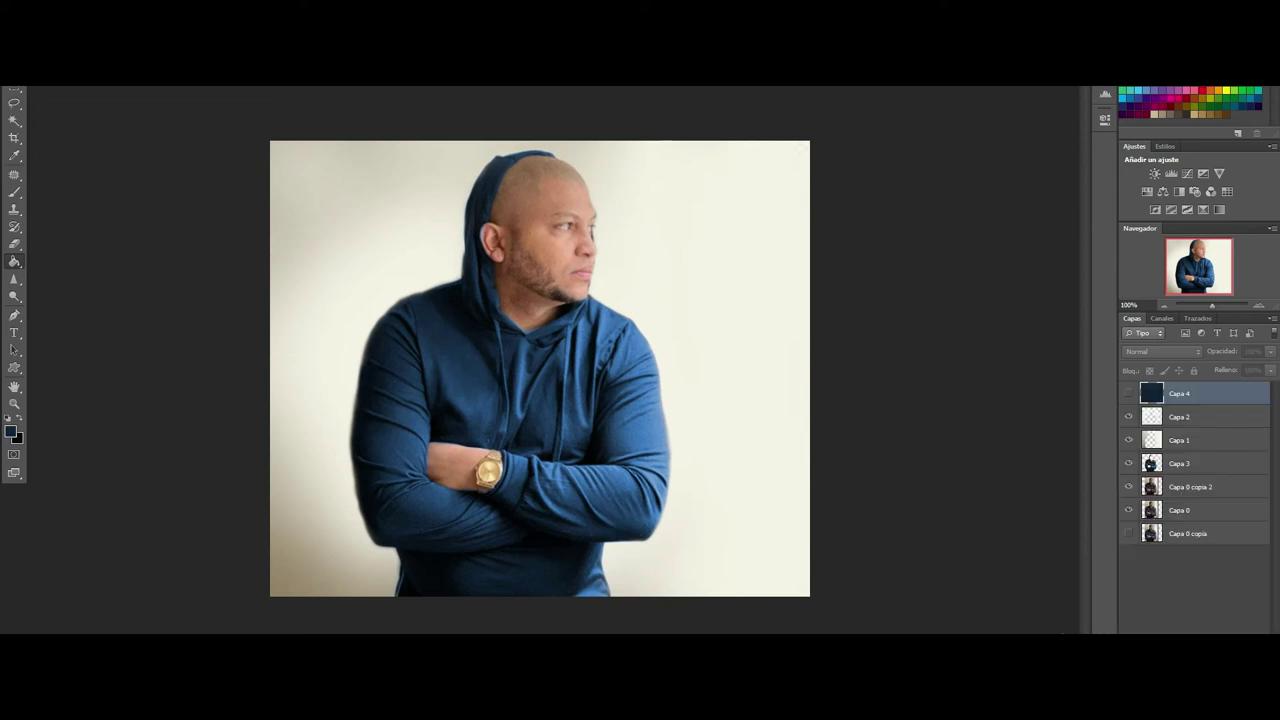
pyautogui.click(1195, 628)
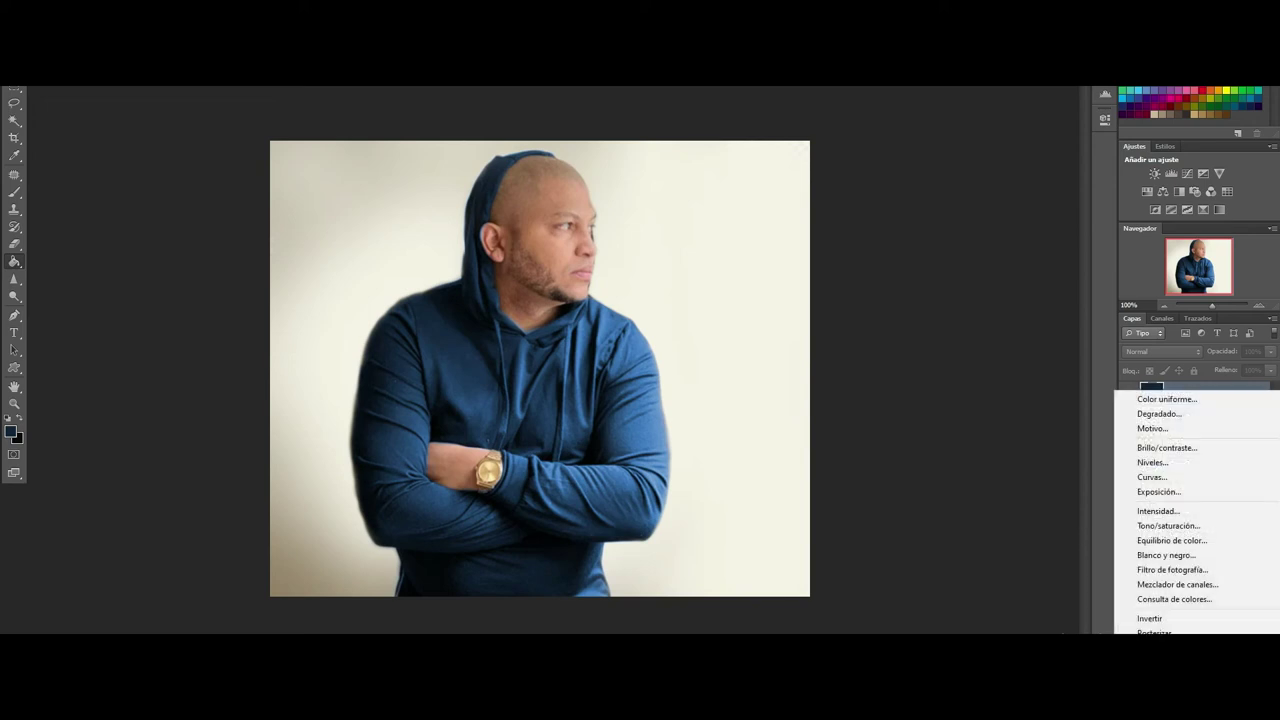
pyautogui.click(1178, 555)
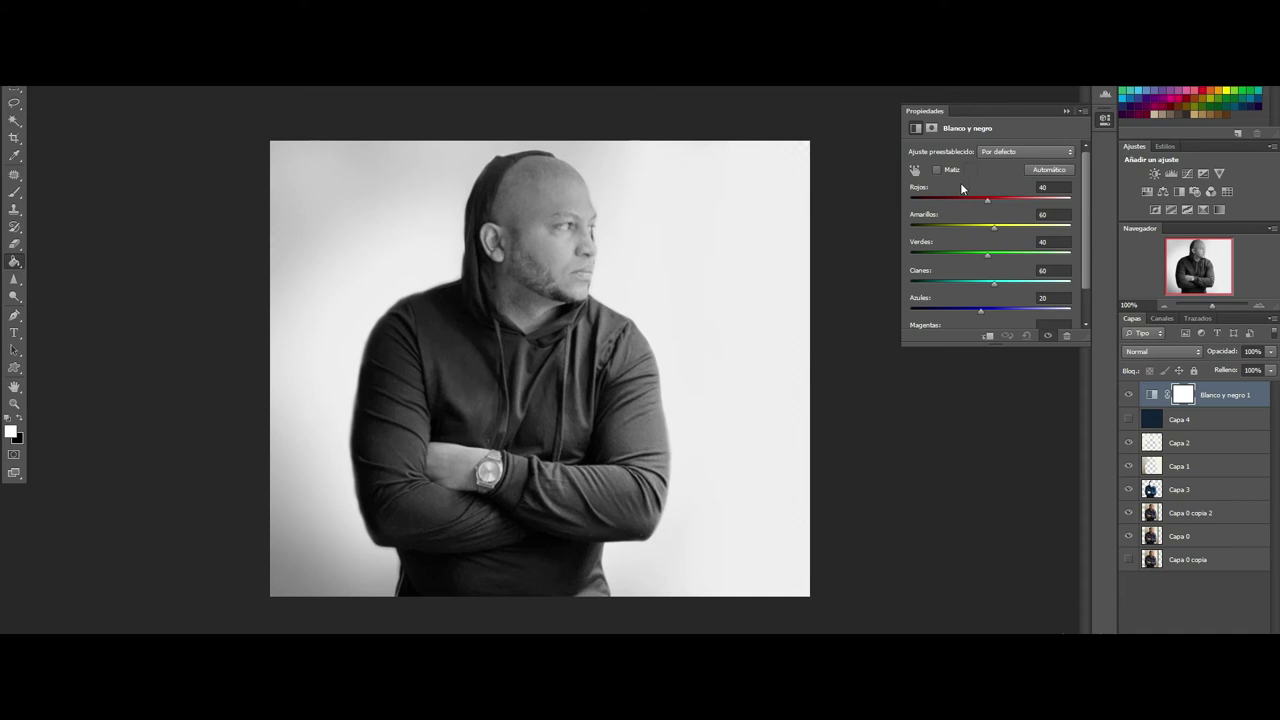
pyautogui.click(1064, 106)
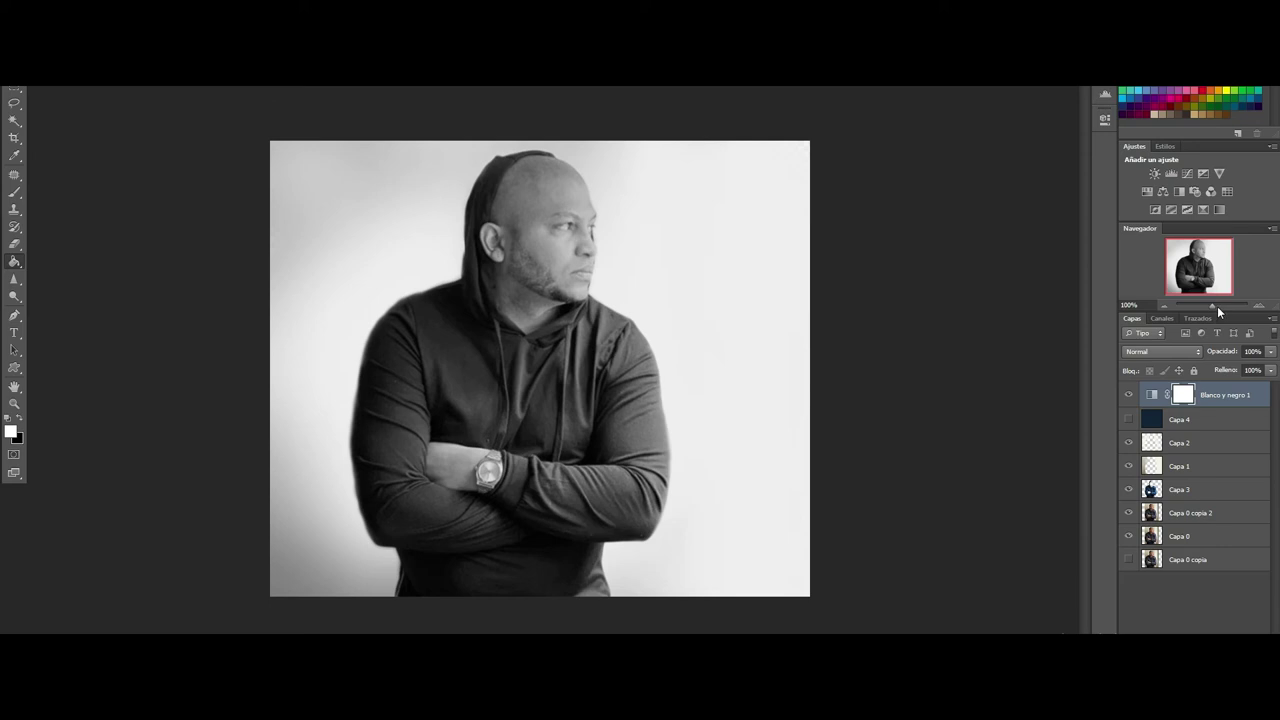
pyautogui.click(1151, 490)
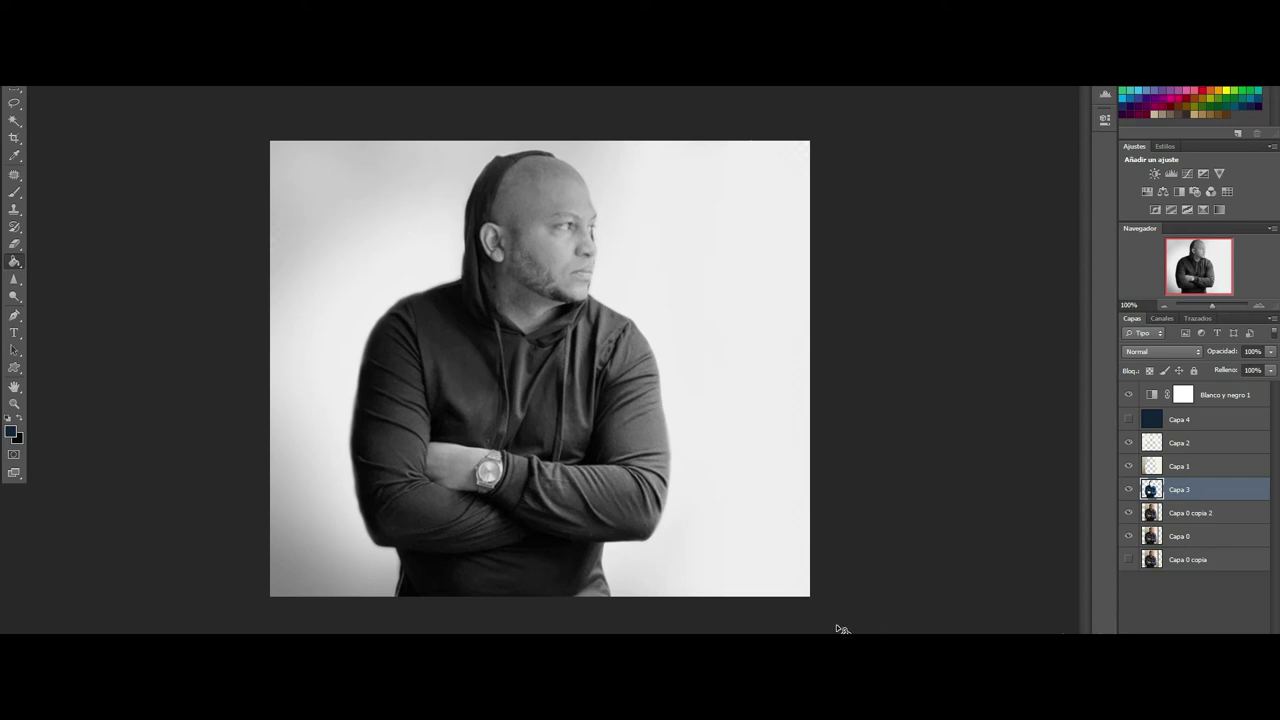
pyautogui.keyDown('ctrl'); pyautogui.click(1152, 492); pyautogui.keyUp('ctrl')
# Step: Mask the selected man out of Blanco y negro 1 so the blue hoodie shows, then deselect
pyautogui.click(1185, 395)
pyautogui.press('Delete')
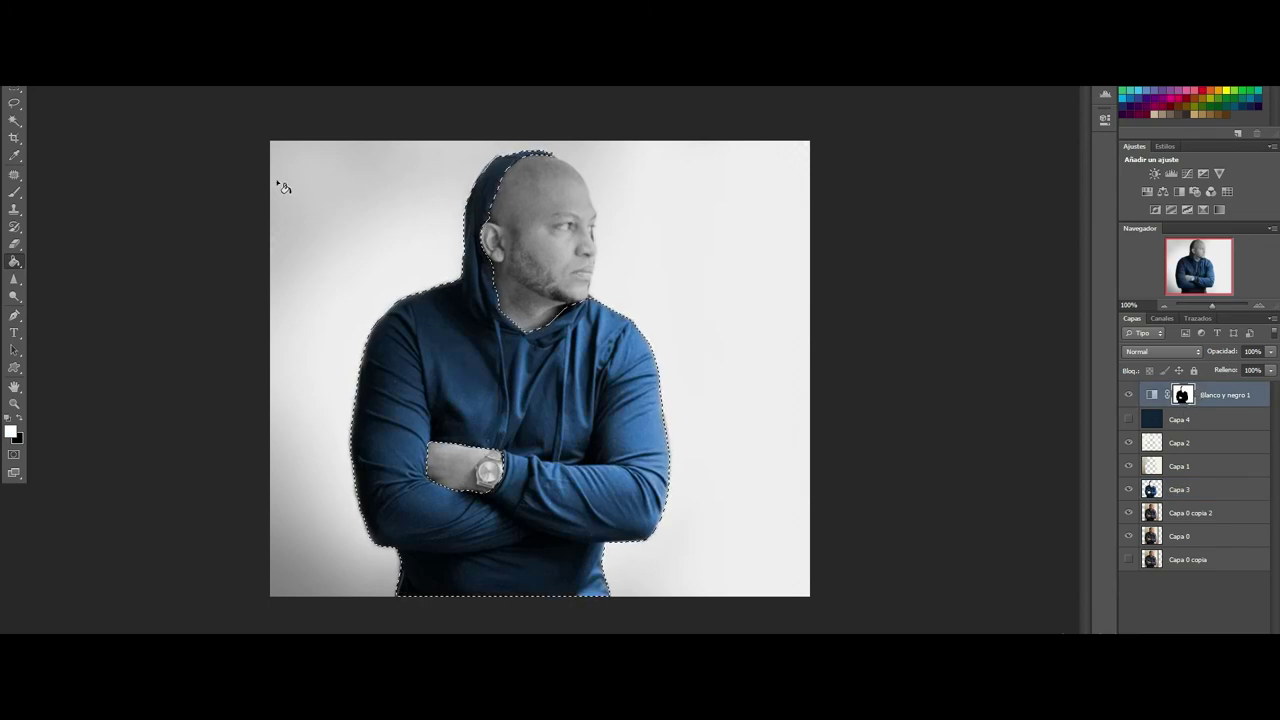
pyautogui.hotkey('ctrl', 'd')
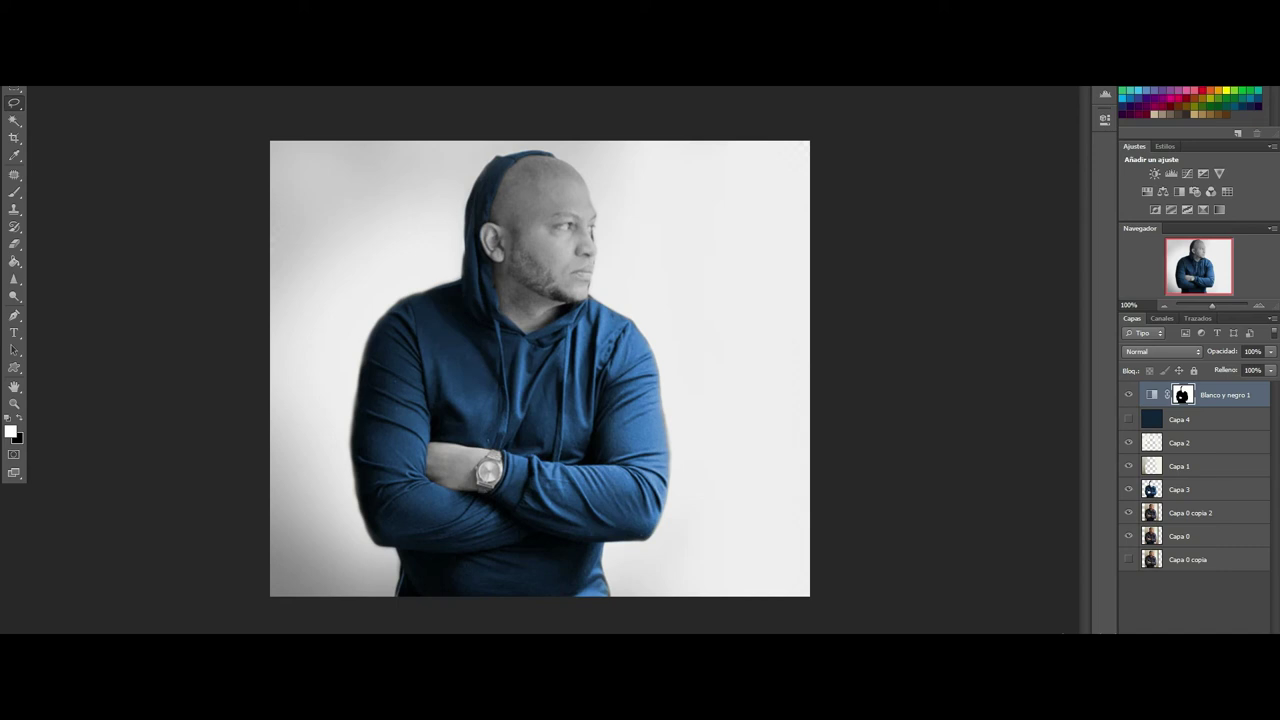
# Step: Browse the layer style and adjustment layer menus without choosing anything
pyautogui.click(1150, 630)
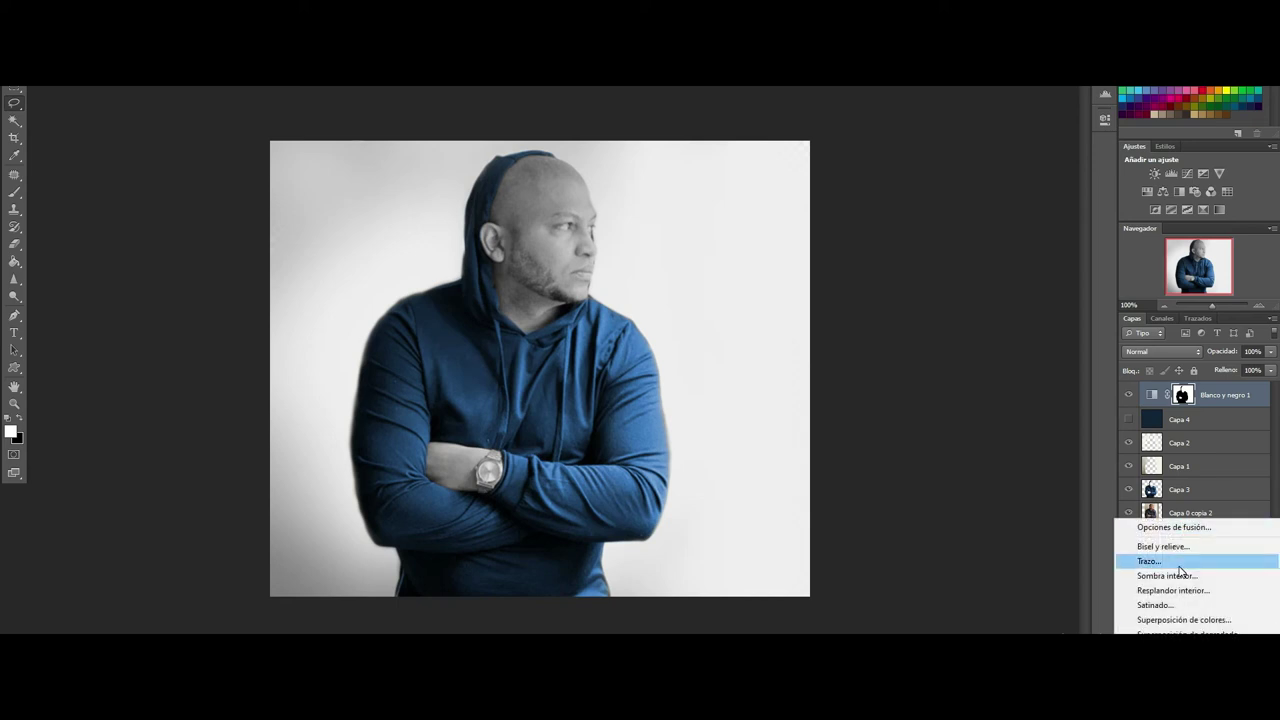
pyautogui.click(943, 629)
pyautogui.click(1203, 630)
pyautogui.press('Escape')
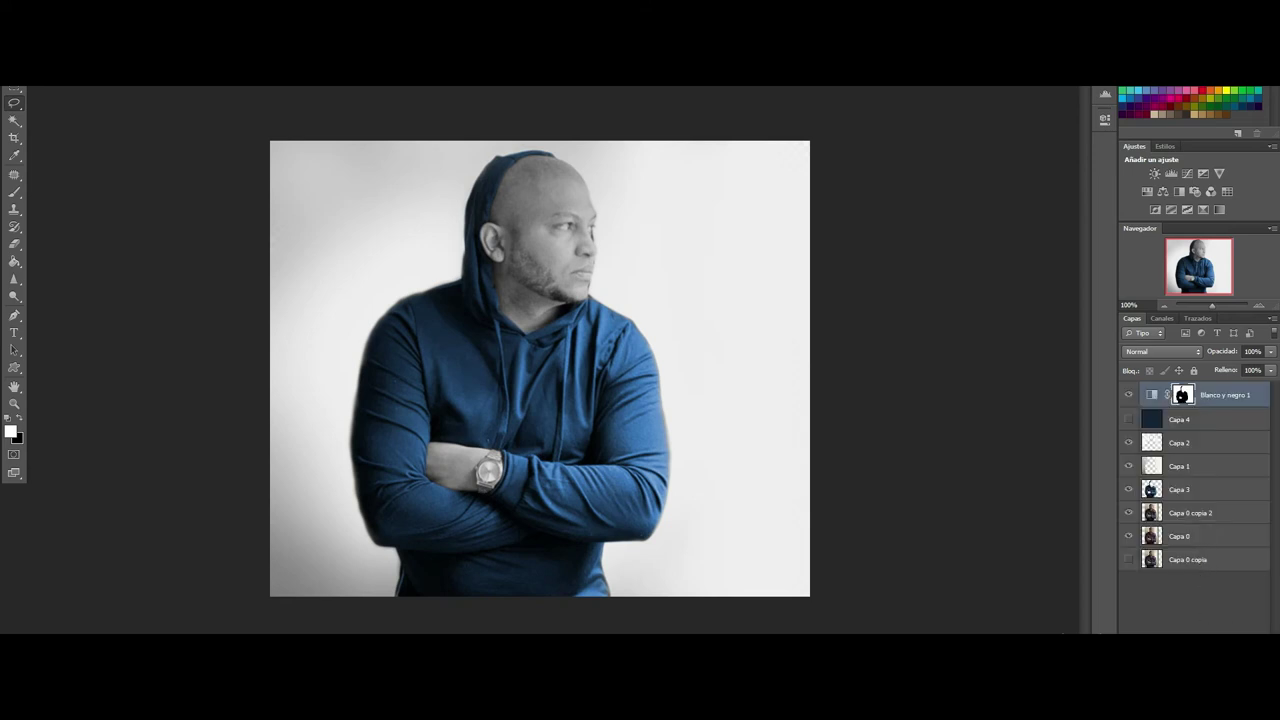
pyautogui.click(1203, 630)
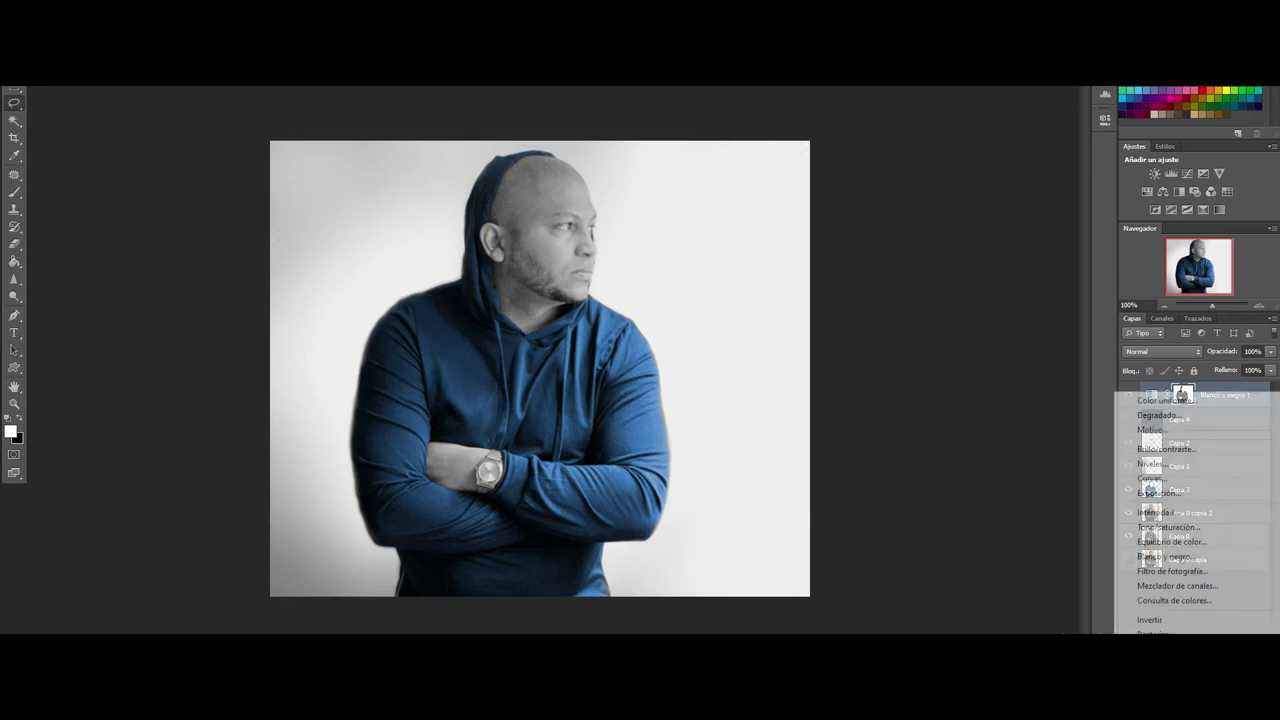
# Step: Add a Niveles layer with input levels 24/0,90/255, then an empty Capa 5 on top
pyautogui.click(1179, 466)
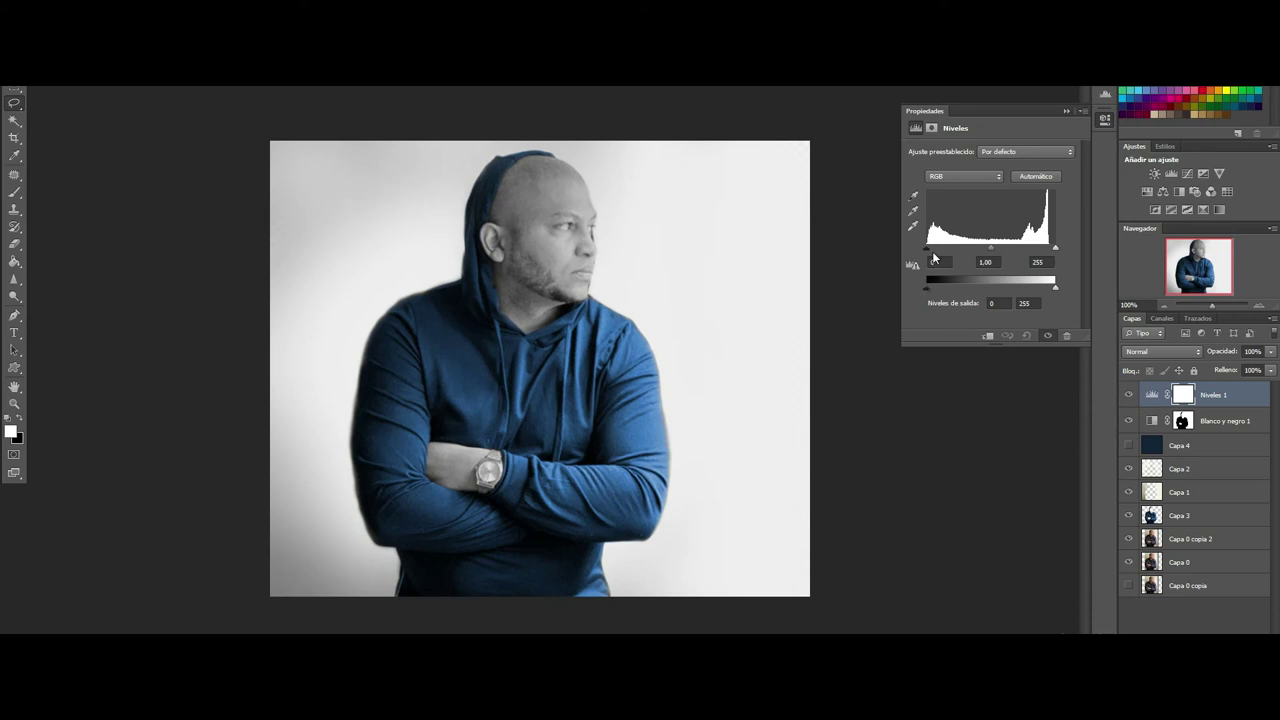
pyautogui.moveTo(927, 248)
pyautogui.mouseDown()
pyautogui.moveTo(947, 254)
pyautogui.moveTo(935, 250)
pyautogui.mouseUp()
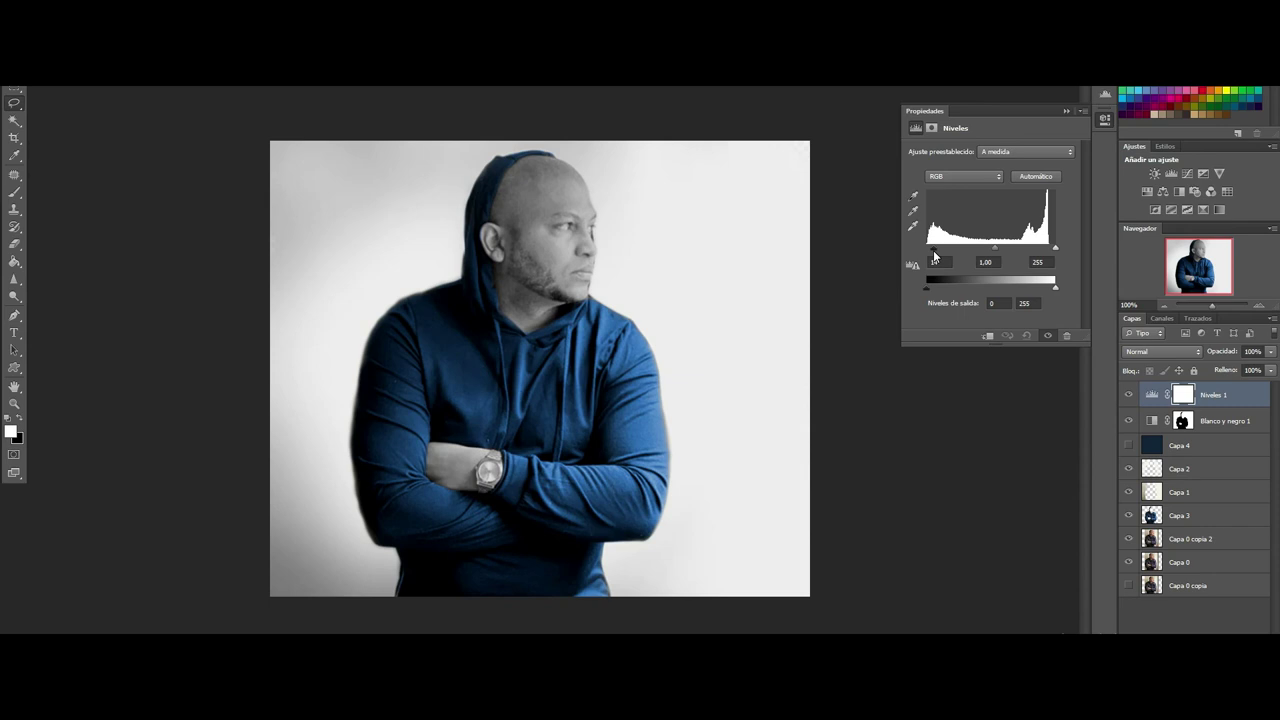
pyautogui.moveTo(995, 245); pyautogui.dragTo(998, 246)
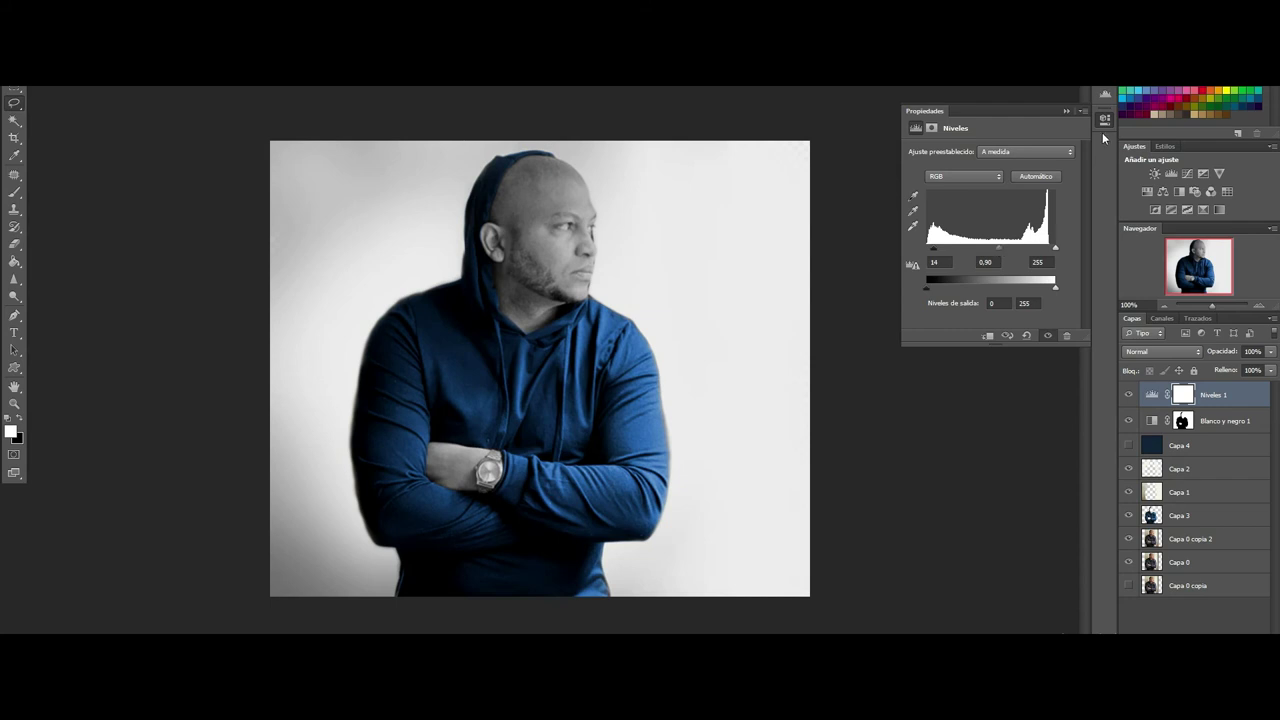
pyautogui.click(1069, 111)
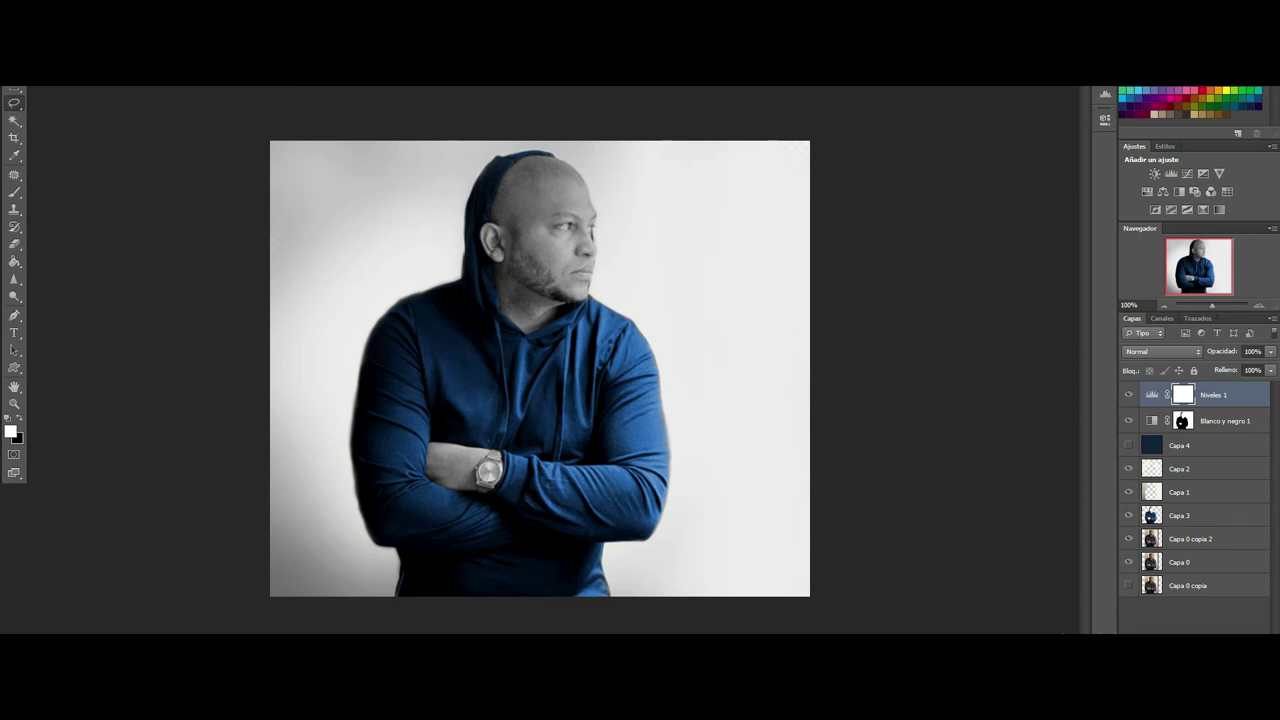
pyautogui.hotkey('ctrl', 'shift', 'alt', 'n')
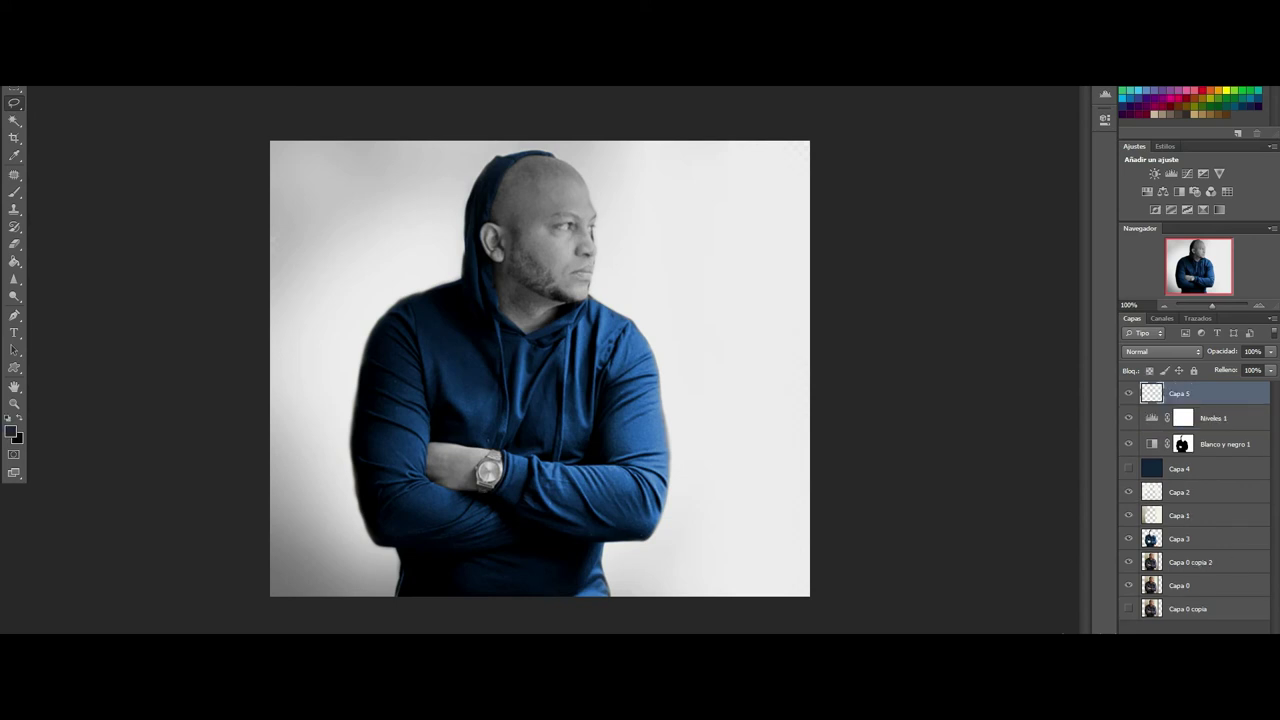
# Step: Select the left half of the canvas and fill it with black on Capa 5
pyautogui.click(16, 91)
pyautogui.moveTo(244, 109); pyautogui.dragTo(481, 625)
pyautogui.moveTo(484, 624); pyautogui.dragTo(529, 617)
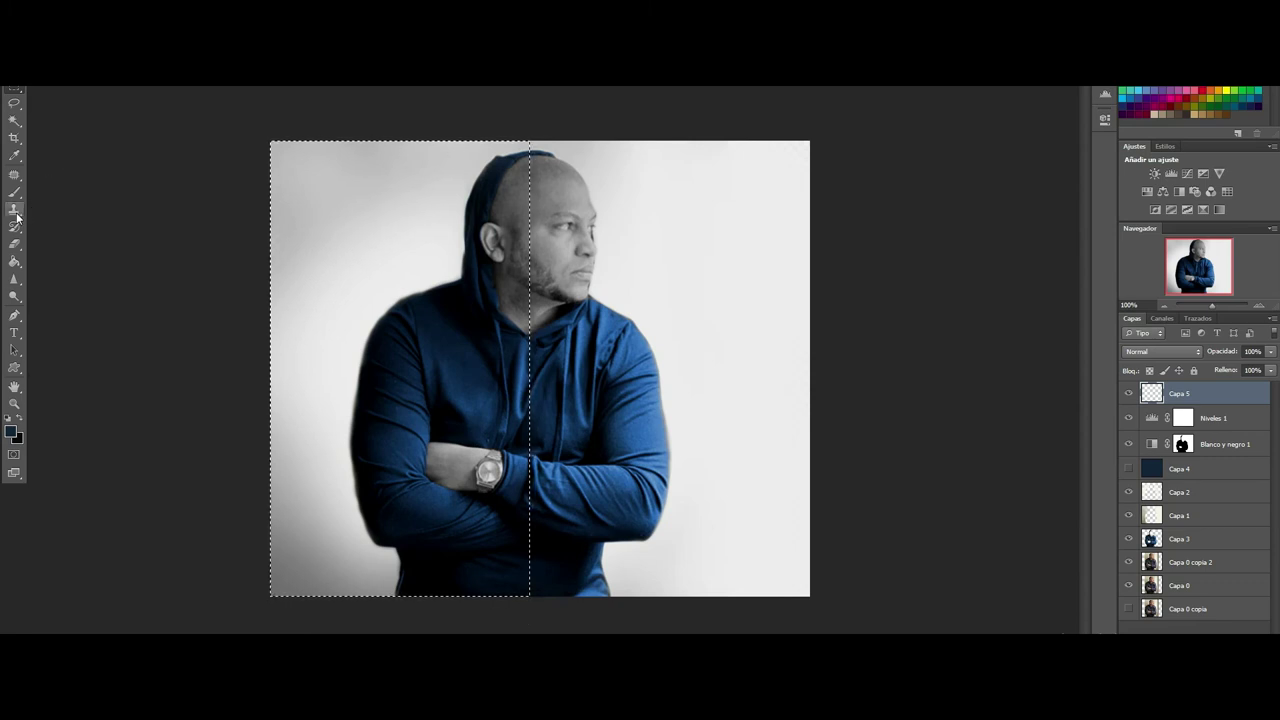
pyautogui.click(15, 261)
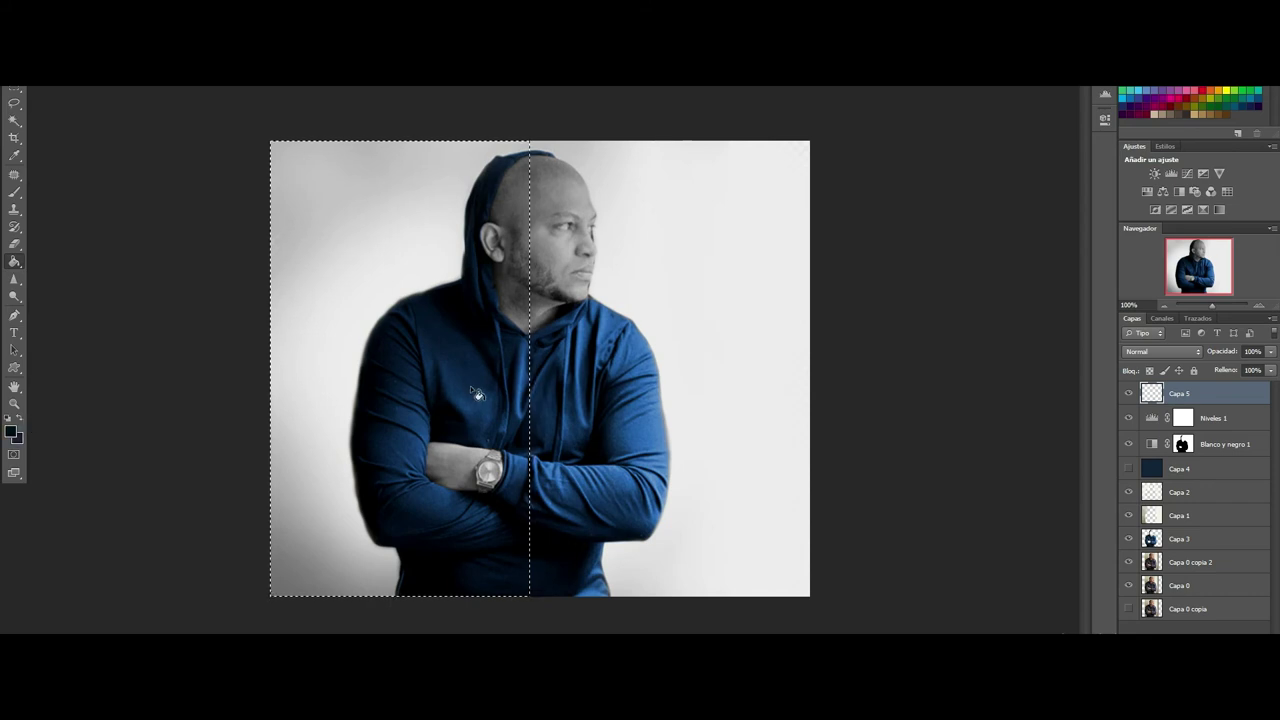
pyautogui.click(442, 366)
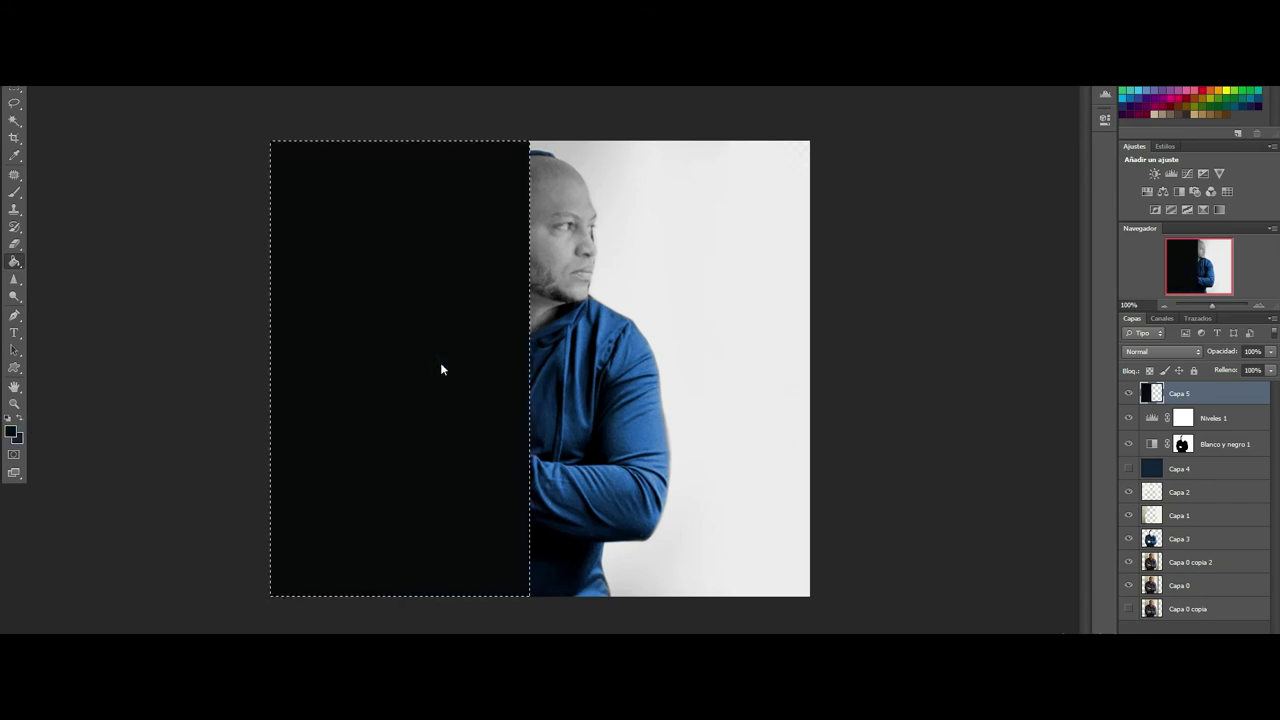
pyautogui.click(14, 103)
pyautogui.click(265, 84)
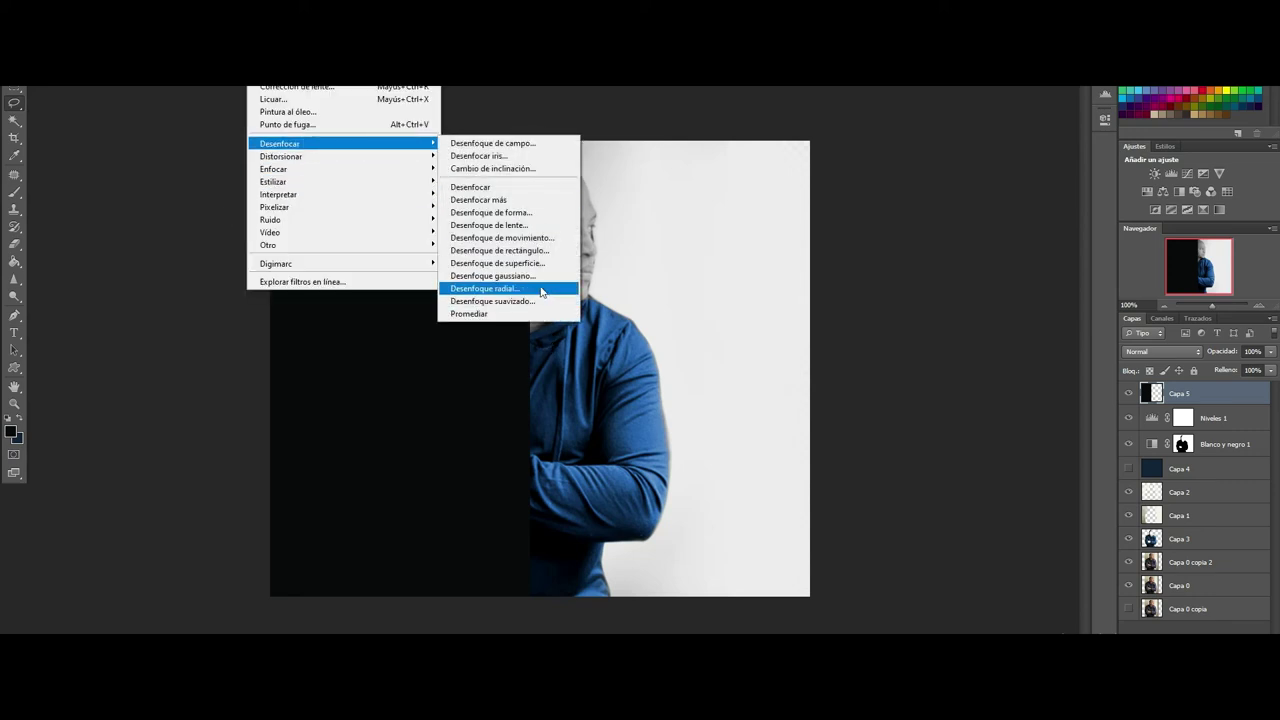
# Step: Apply a large-radius Desenfoque gaussiano to Capa 5's black fill
pyautogui.moveTo(340, 143)
pyautogui.click(535, 277)
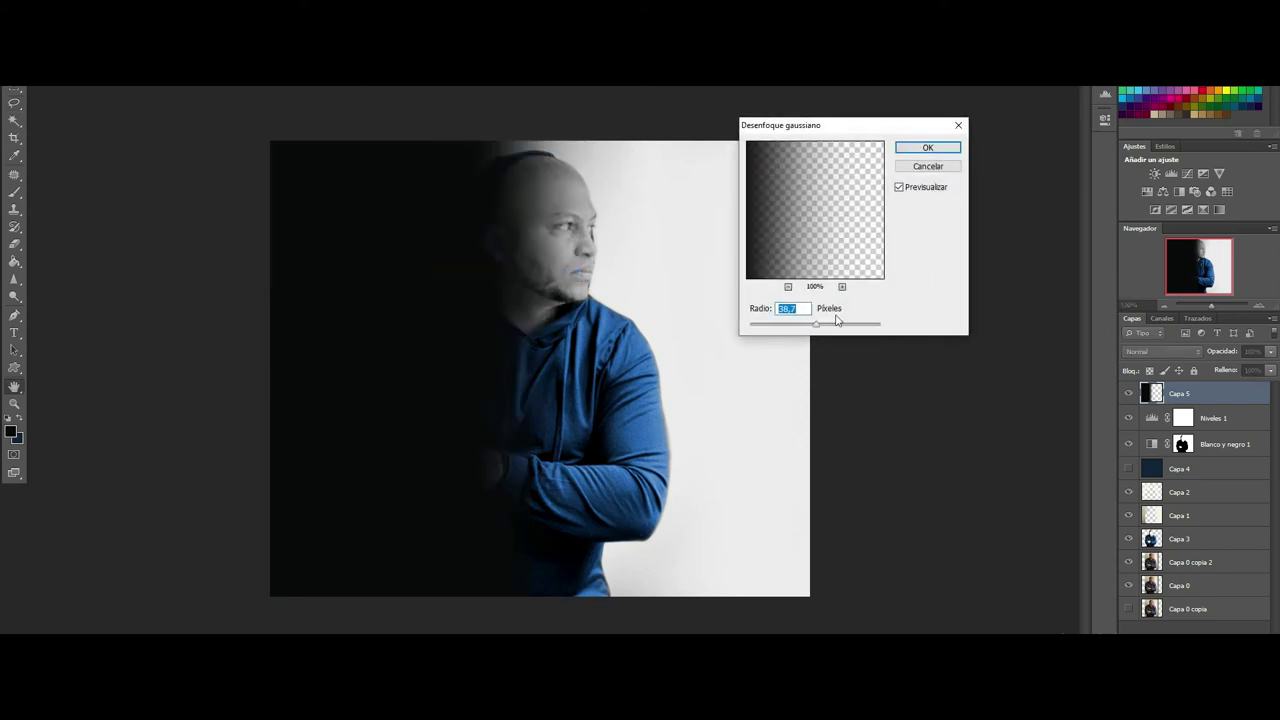
pyautogui.moveTo(819, 326); pyautogui.dragTo(851, 329)
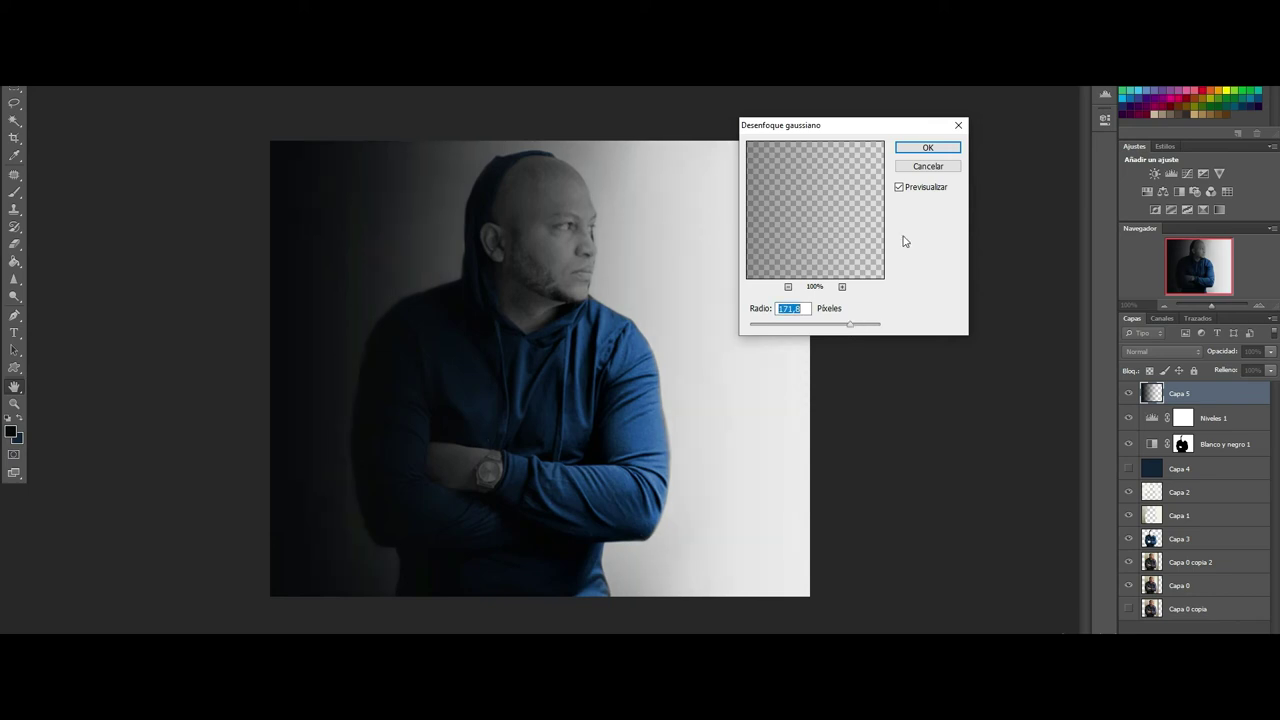
pyautogui.click(928, 148)
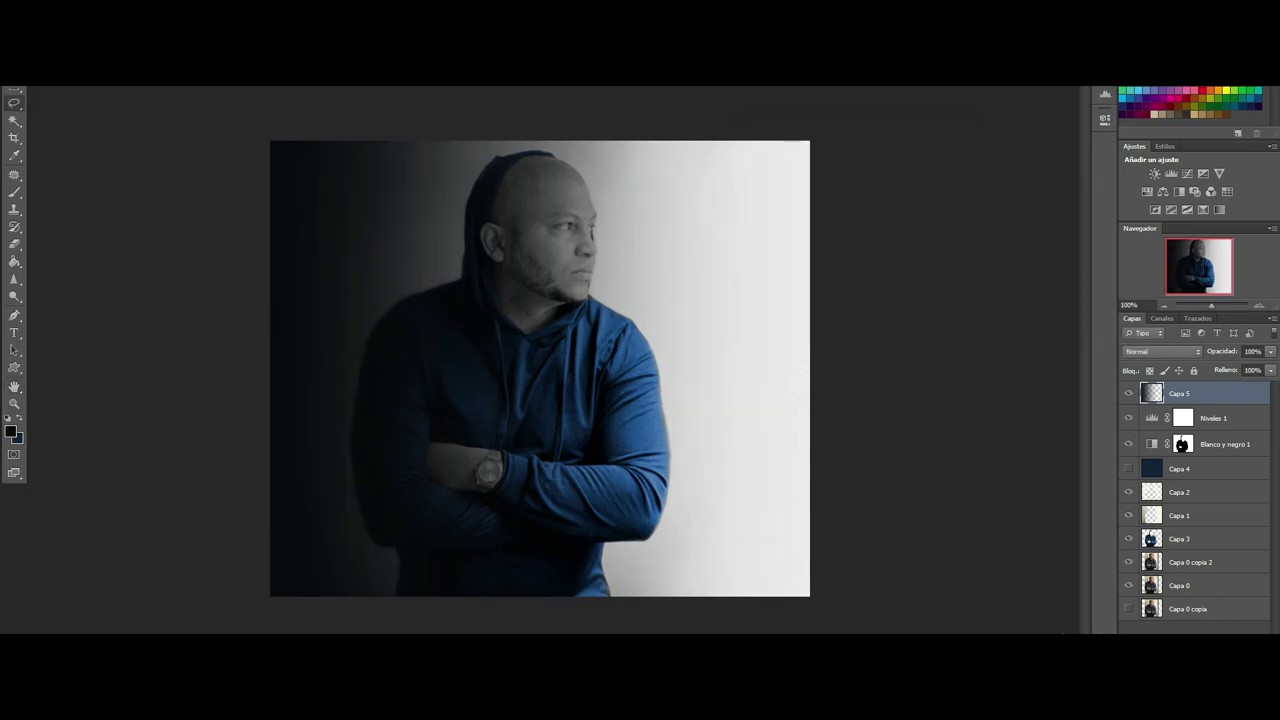
# Step: Move Capa 5's blurred shadow about 2.75 cm to the left with Free Transform
pyautogui.hotkey('ctrl', 't')
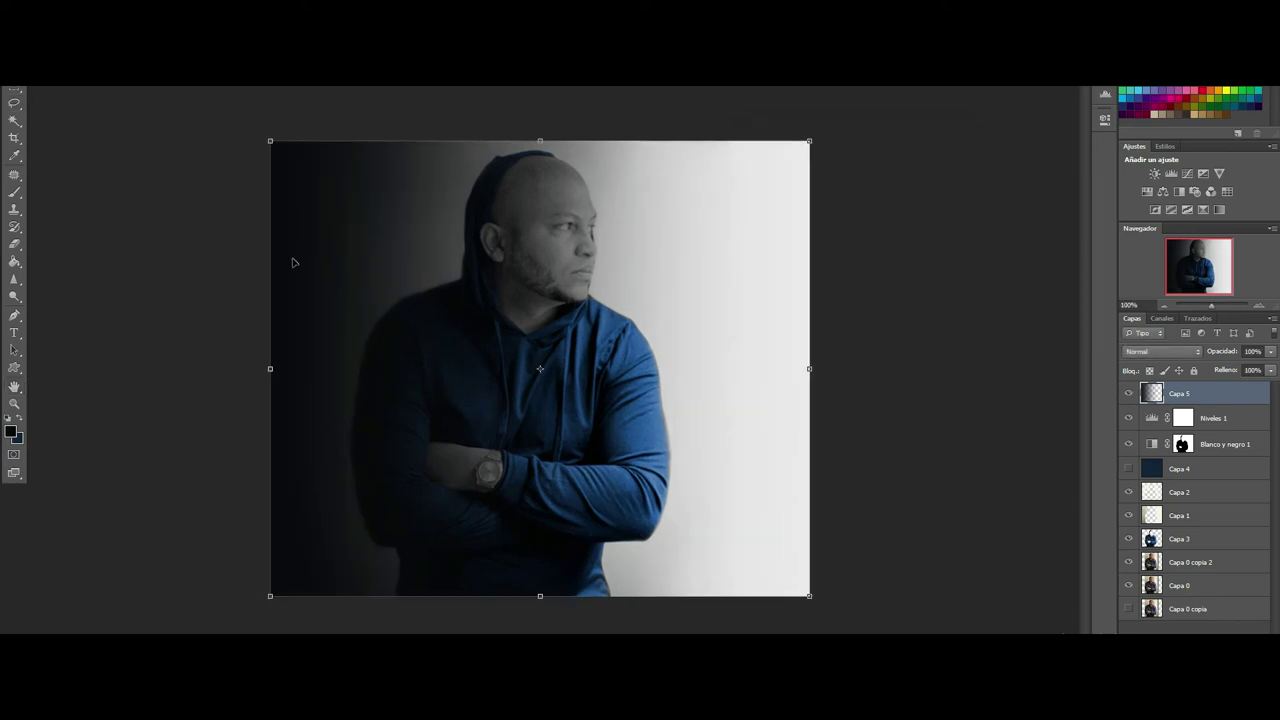
pyautogui.moveTo(309, 245)
pyautogui.mouseDown()
pyautogui.moveTo(229, 240)
pyautogui.moveTo(240, 241)
pyautogui.mouseUp()
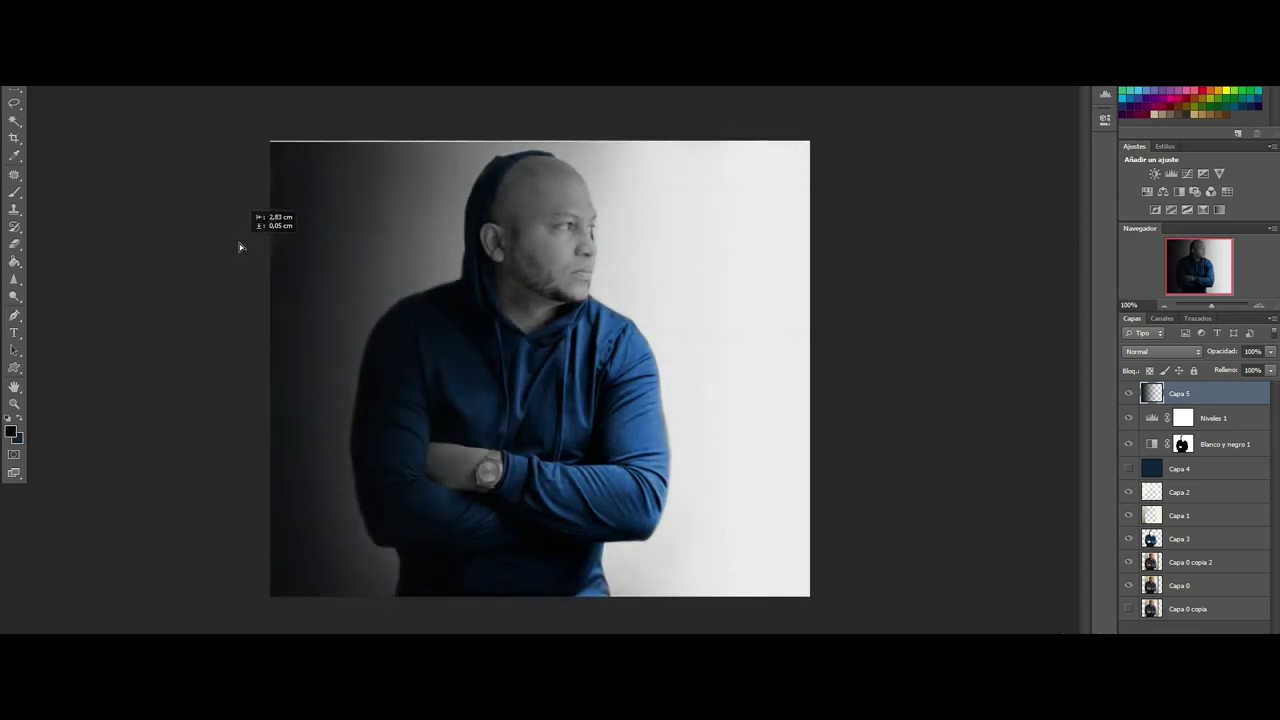
pyautogui.moveTo(241, 241); pyautogui.dragTo(241, 245)
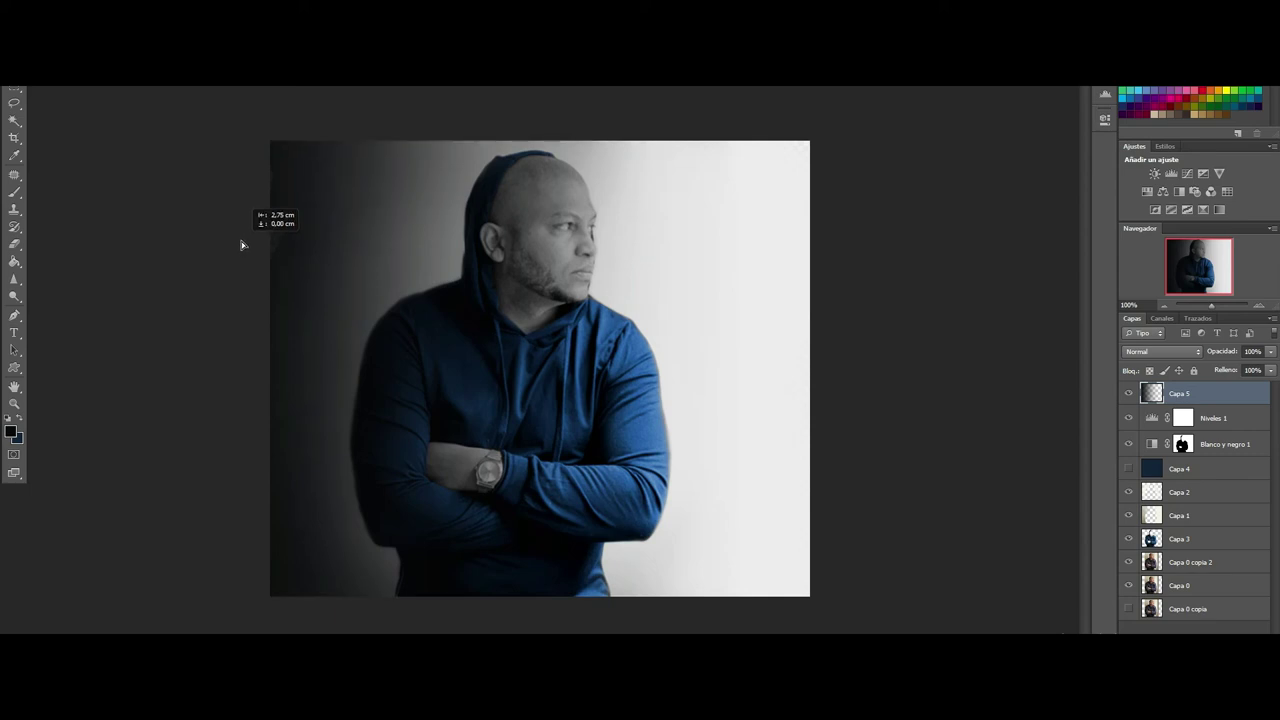
pyautogui.moveTo(241, 244); pyautogui.dragTo(241, 244)
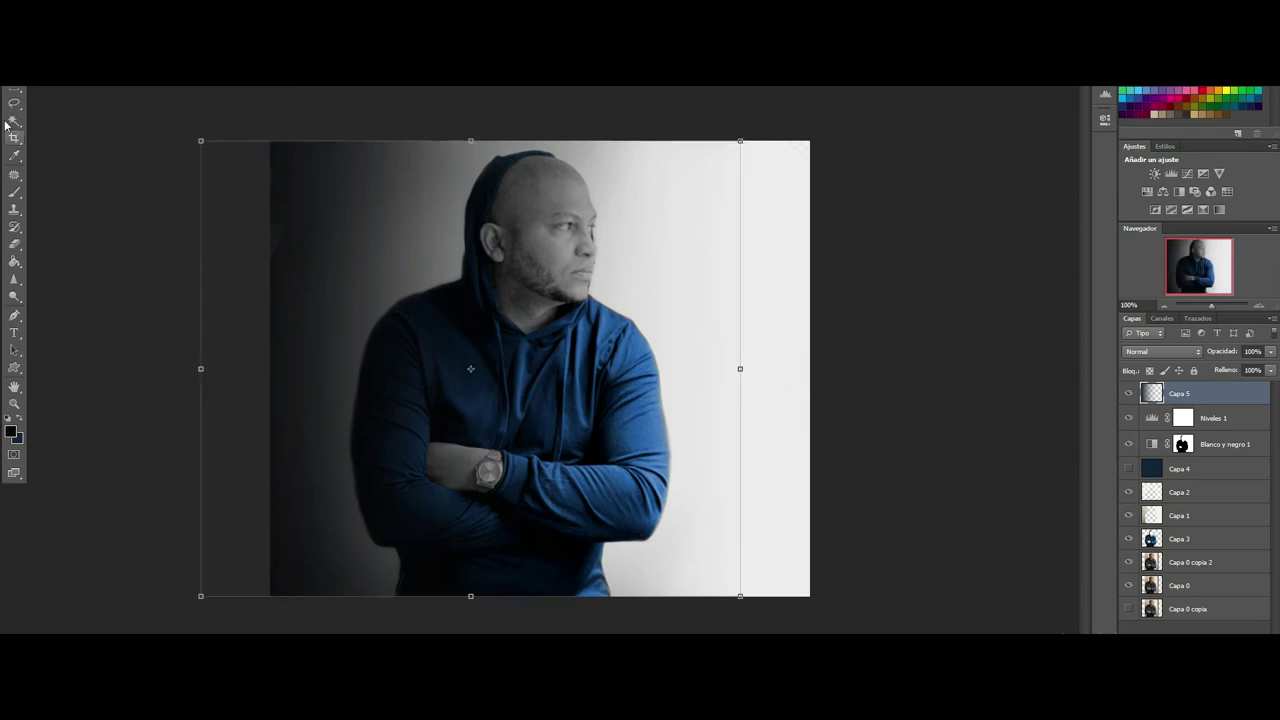
pyautogui.press('Return')
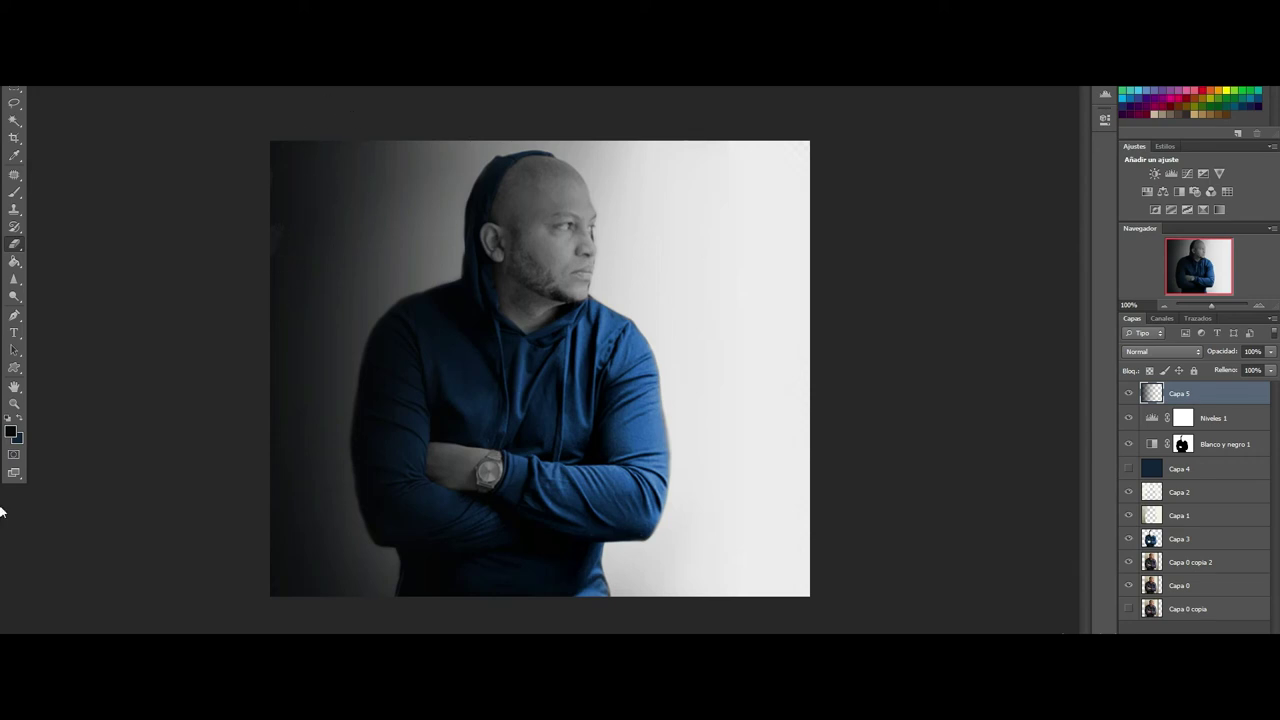
# Step: Toggle Capa 5's visibility to compare the portrait with and without the shadow
pyautogui.click(1128, 394)
pyautogui.click(1128, 394)
pyautogui.click(1128, 394)
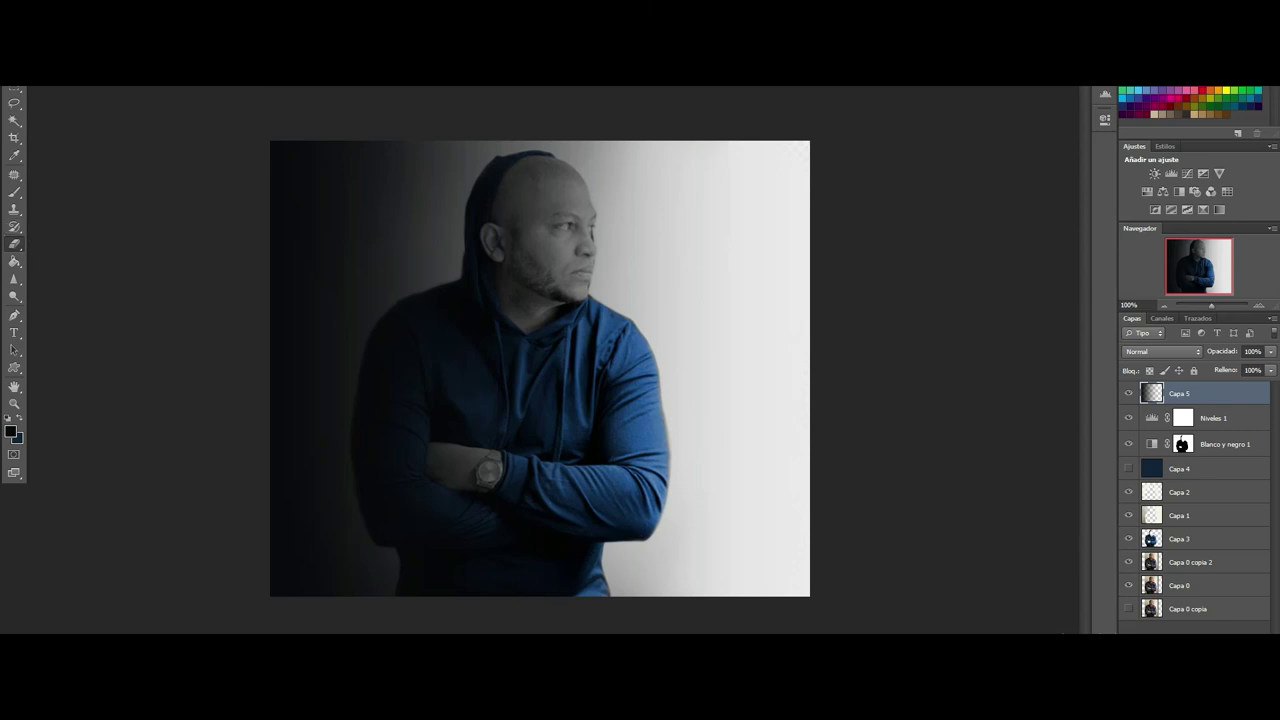
# Step: Adjust the eraser brush and erase the shadow over the wristwatch
pyautogui.click(40, 86)
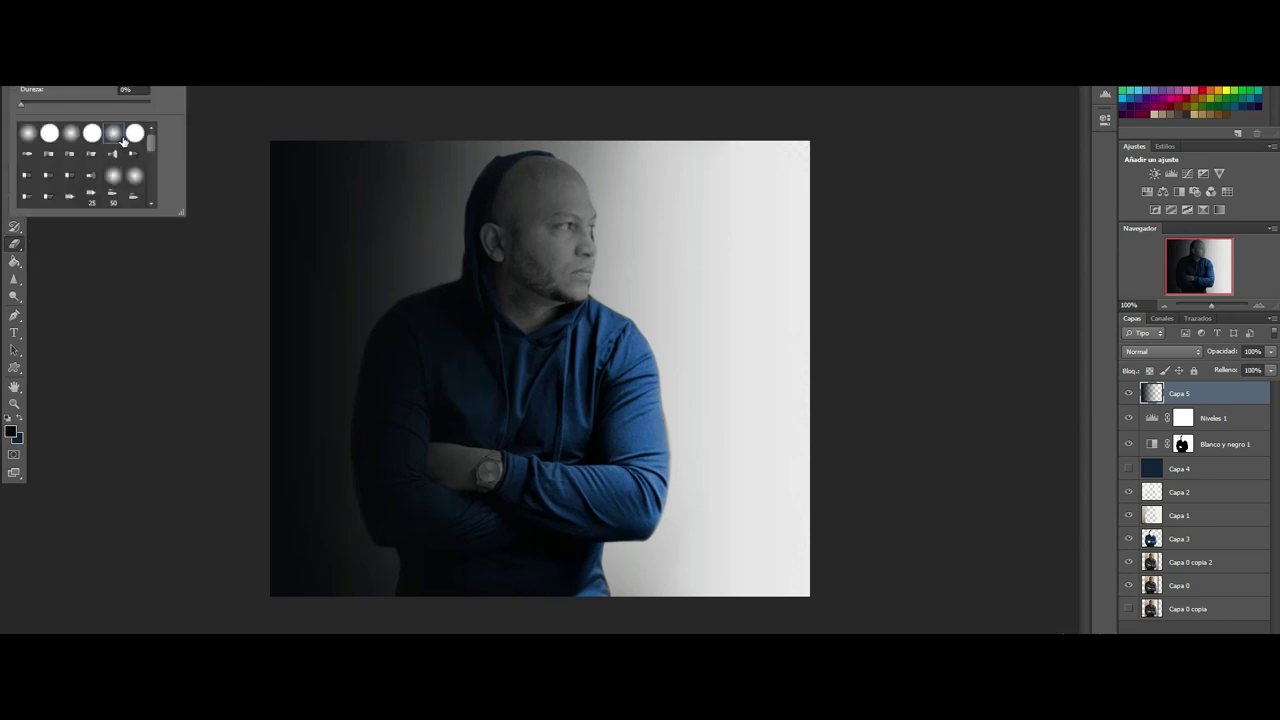
pyautogui.press('Return')
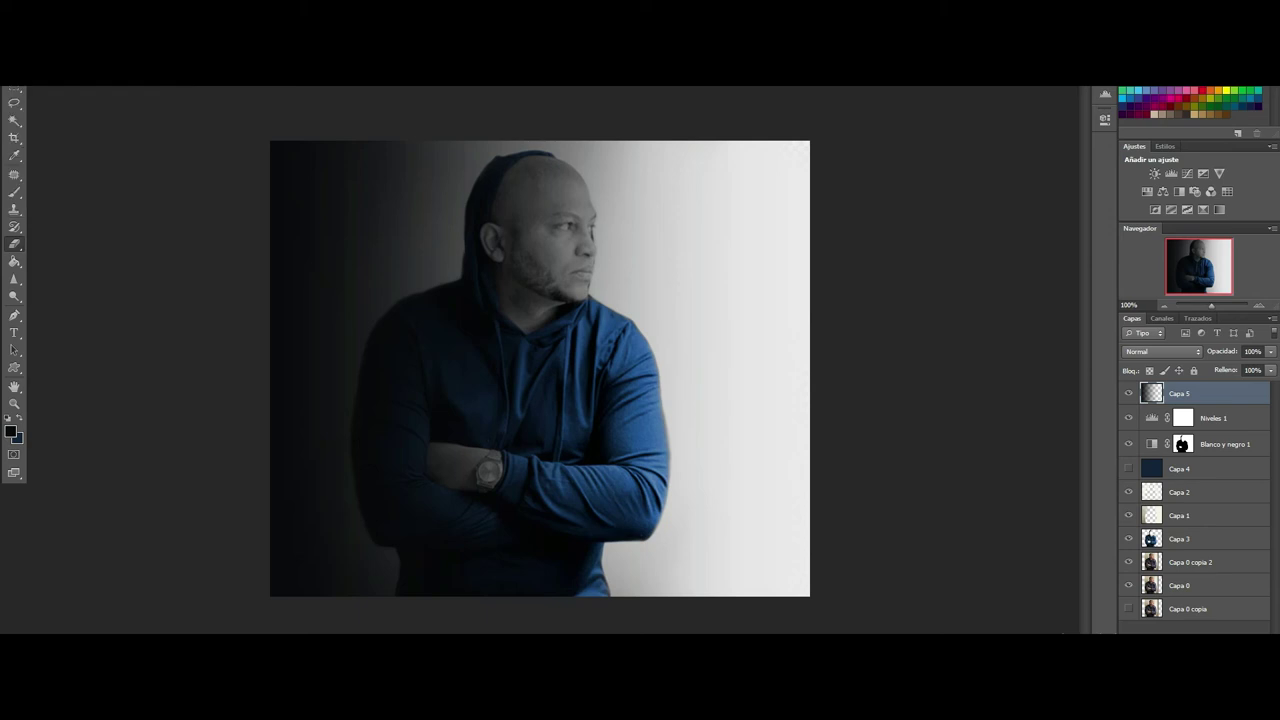
pyautogui.click(40, 86)
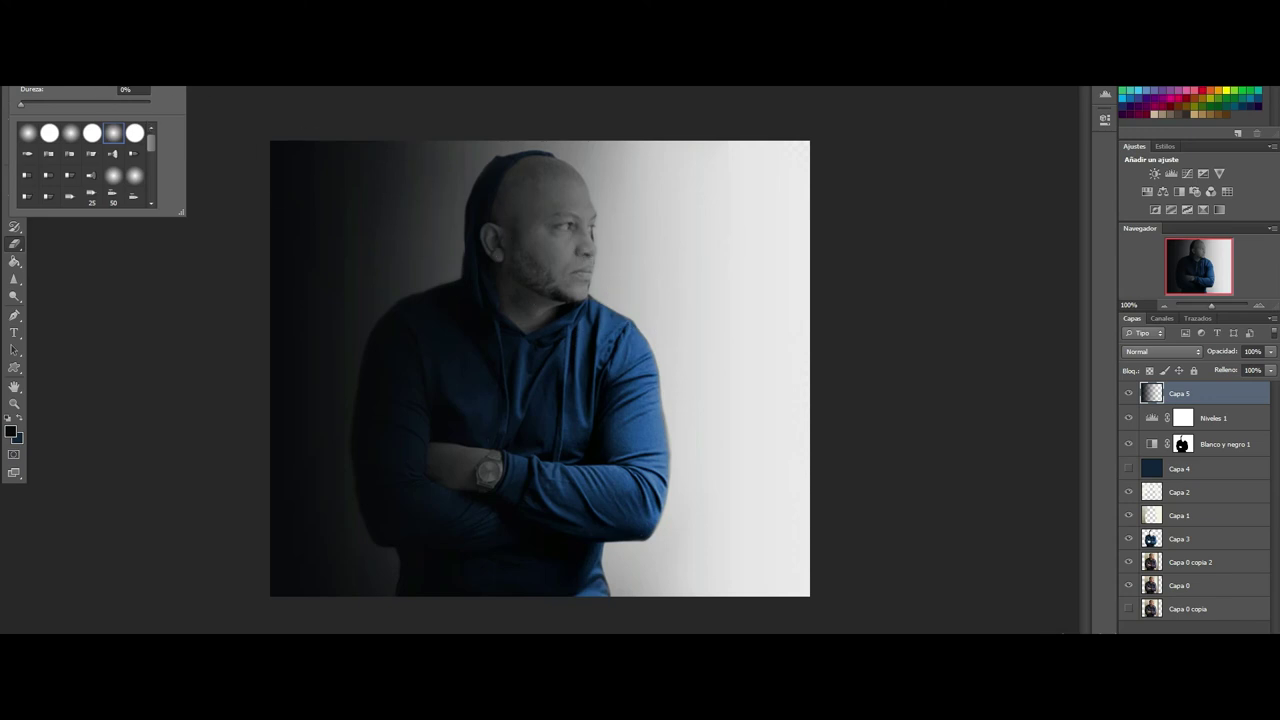
pyautogui.press('Escape')
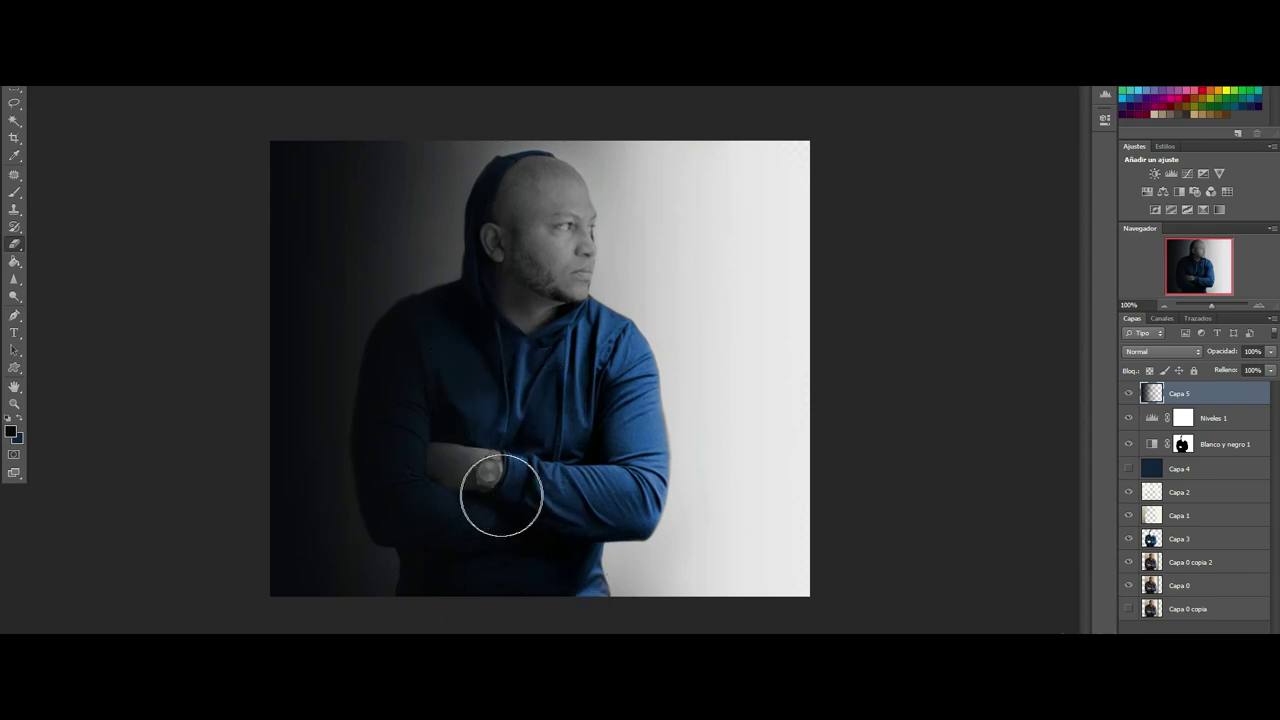
pyautogui.moveTo(501, 495); pyautogui.dragTo(486, 466)
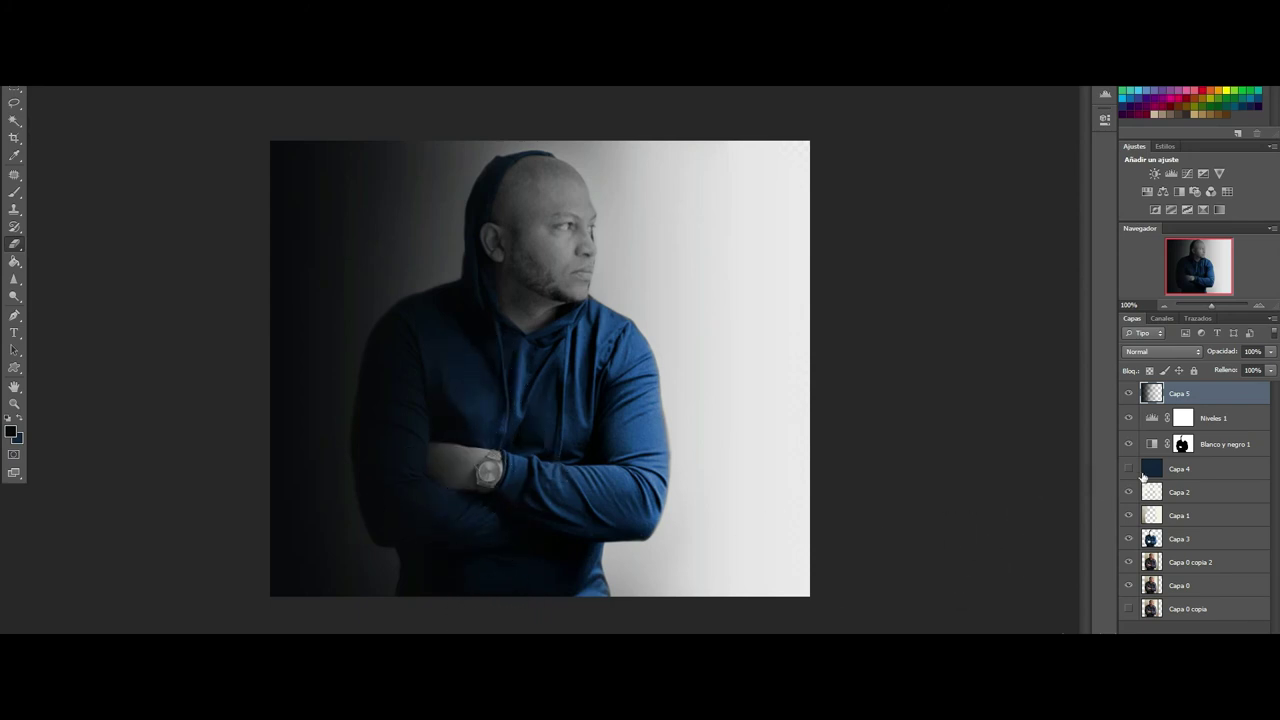
# Step: Duplicate Capa 3 and lasso a freehand area over the man's left shoulder and side
pyautogui.click(1172, 540)
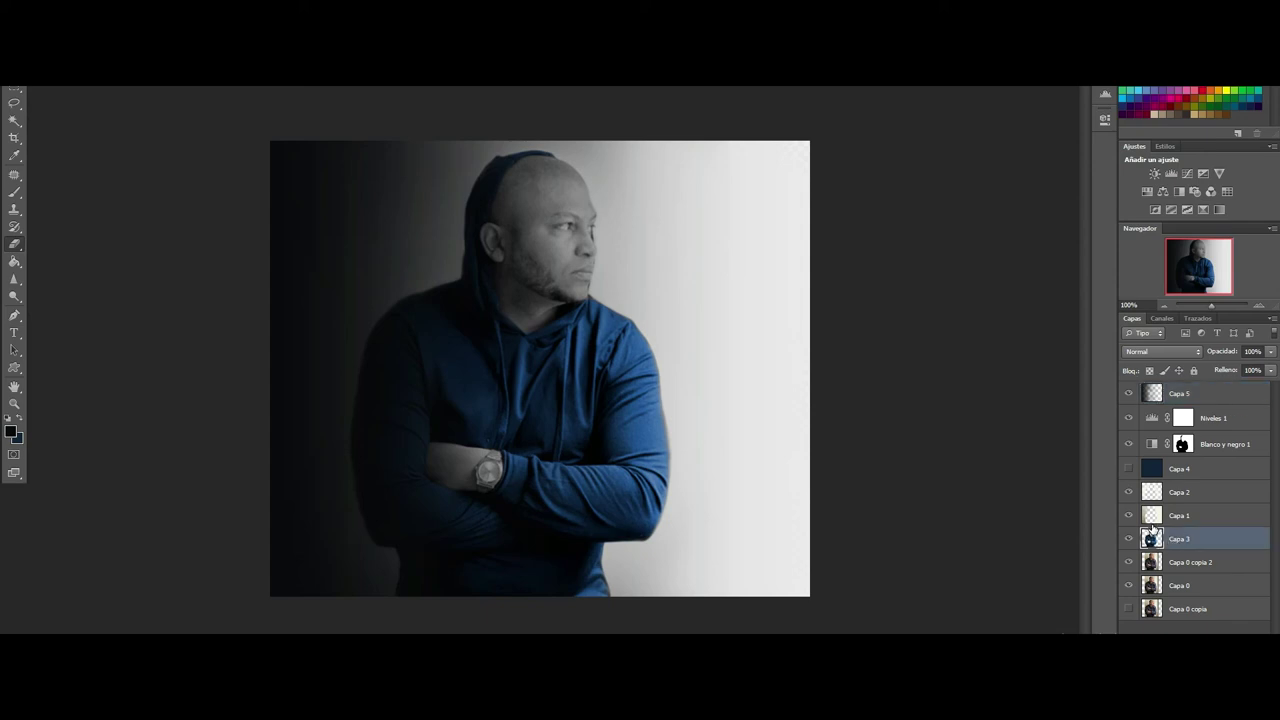
pyautogui.hotkey('ctrl', 'j')
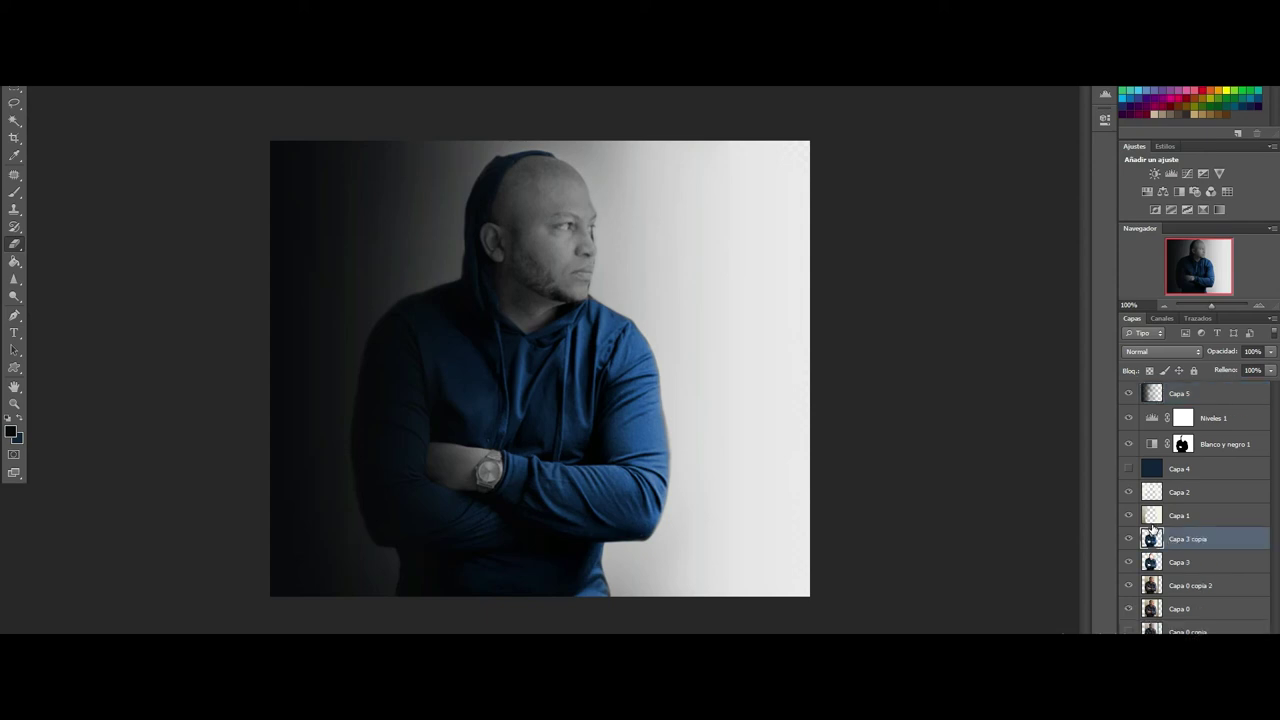
pyautogui.click(14, 95)
pyautogui.click(14, 102)
pyautogui.moveTo(352, 297)
pyautogui.mouseDown()
pyautogui.moveTo(391, 302)
pyautogui.moveTo(397, 353)
pyautogui.moveTo(378, 426)
pyautogui.moveTo(424, 625)
pyautogui.moveTo(357, 622)
pyautogui.mouseUp()
pyautogui.hotkey('ctrl', 'd')
pyautogui.moveTo(374, 240)
pyautogui.mouseDown()
pyautogui.moveTo(414, 248)
pyautogui.moveTo(458, 288)
pyautogui.moveTo(428, 390)
pyautogui.moveTo(408, 420)
pyautogui.moveTo(403, 405)
pyautogui.mouseUp()
pyautogui.hotkey('ctrl', 'd')
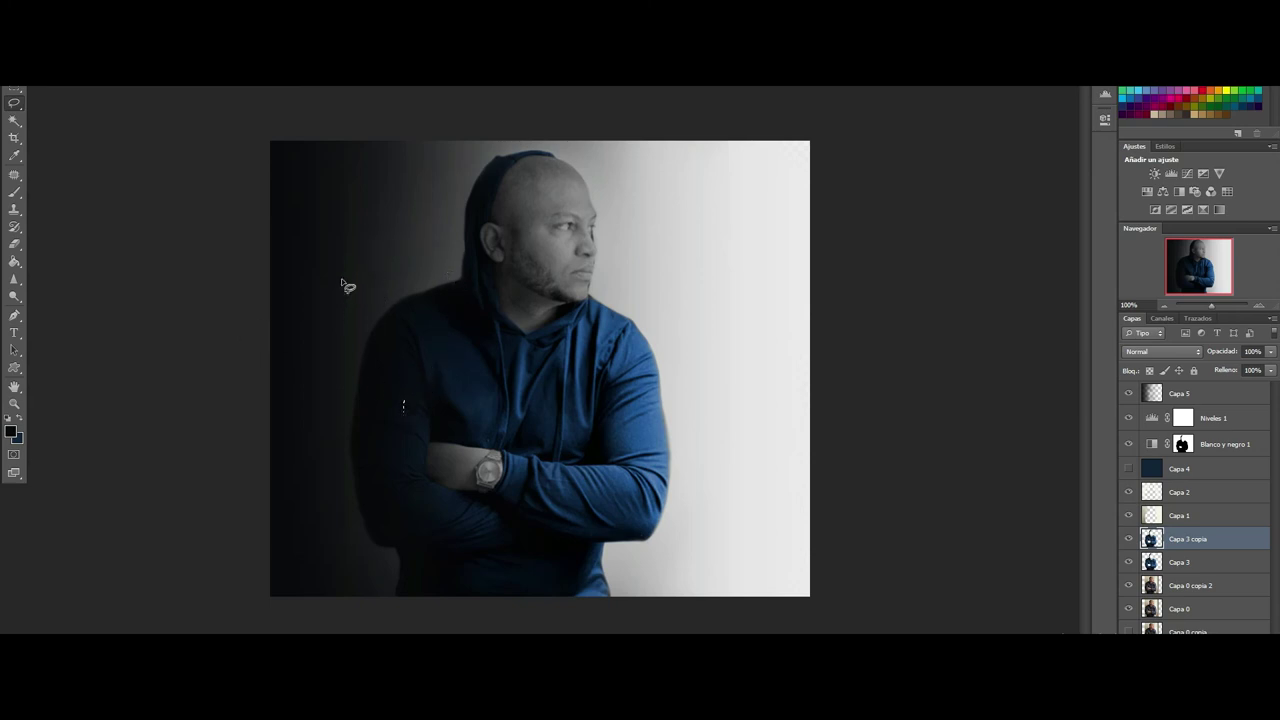
pyautogui.moveTo(317, 287)
pyautogui.mouseDown()
pyautogui.moveTo(418, 262)
pyautogui.moveTo(452, 276)
pyautogui.moveTo(452, 335)
pyautogui.moveTo(410, 390)
pyautogui.moveTo(400, 463)
pyautogui.moveTo(429, 523)
pyautogui.moveTo(420, 626)
pyautogui.moveTo(344, 607)
pyautogui.moveTo(294, 409)
pyautogui.mouseUp()
# Step: Preview a Gaussian Blur on the selection, then cancel it
pyautogui.click(340, 78)
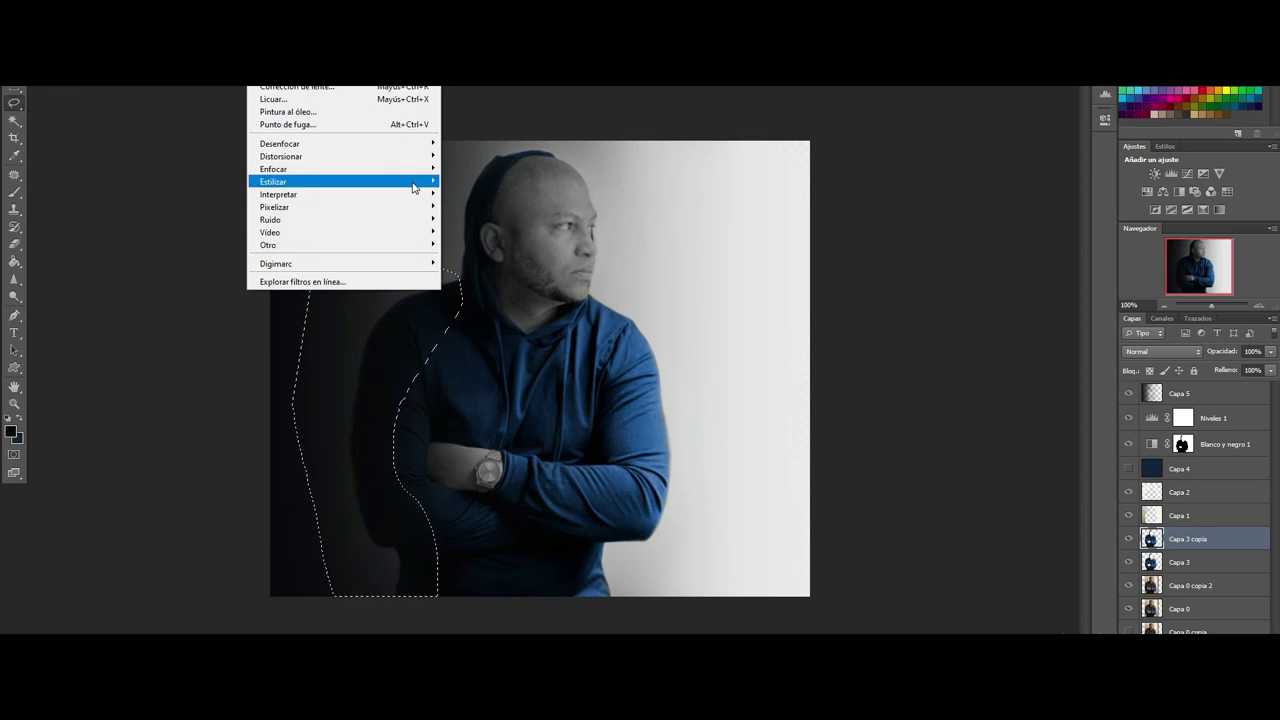
pyautogui.moveTo(280, 143)
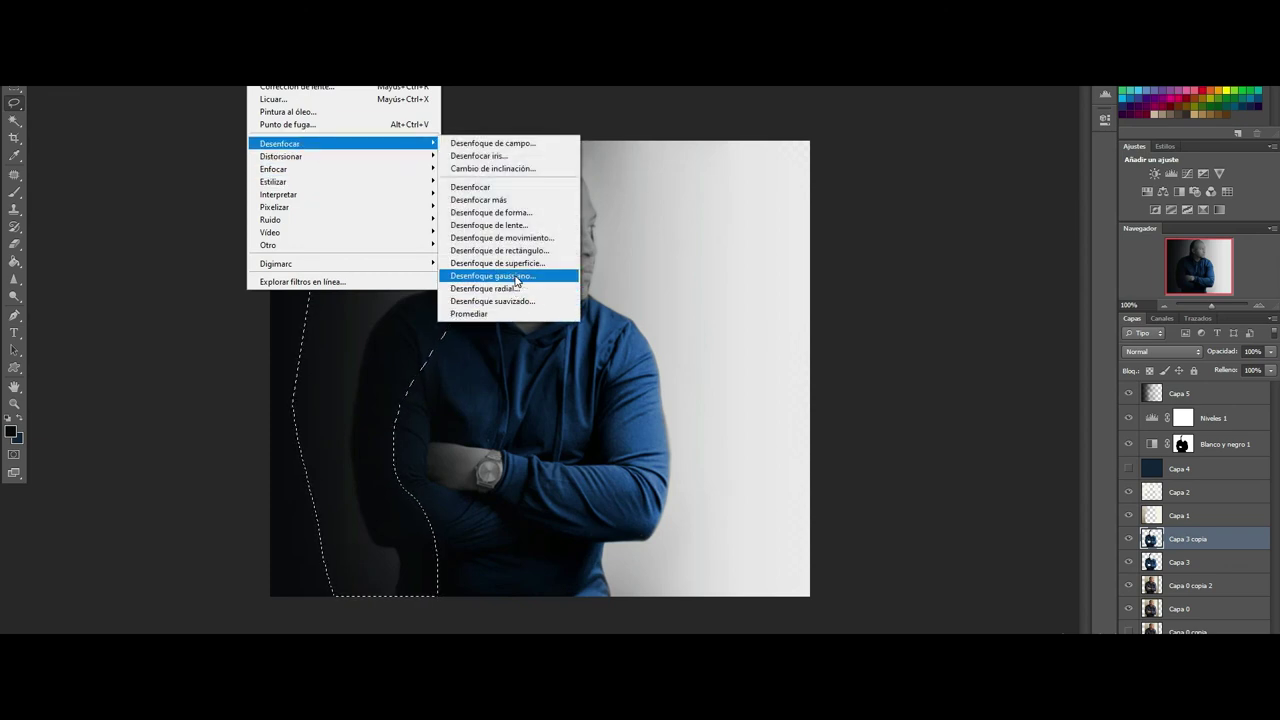
pyautogui.click(517, 277)
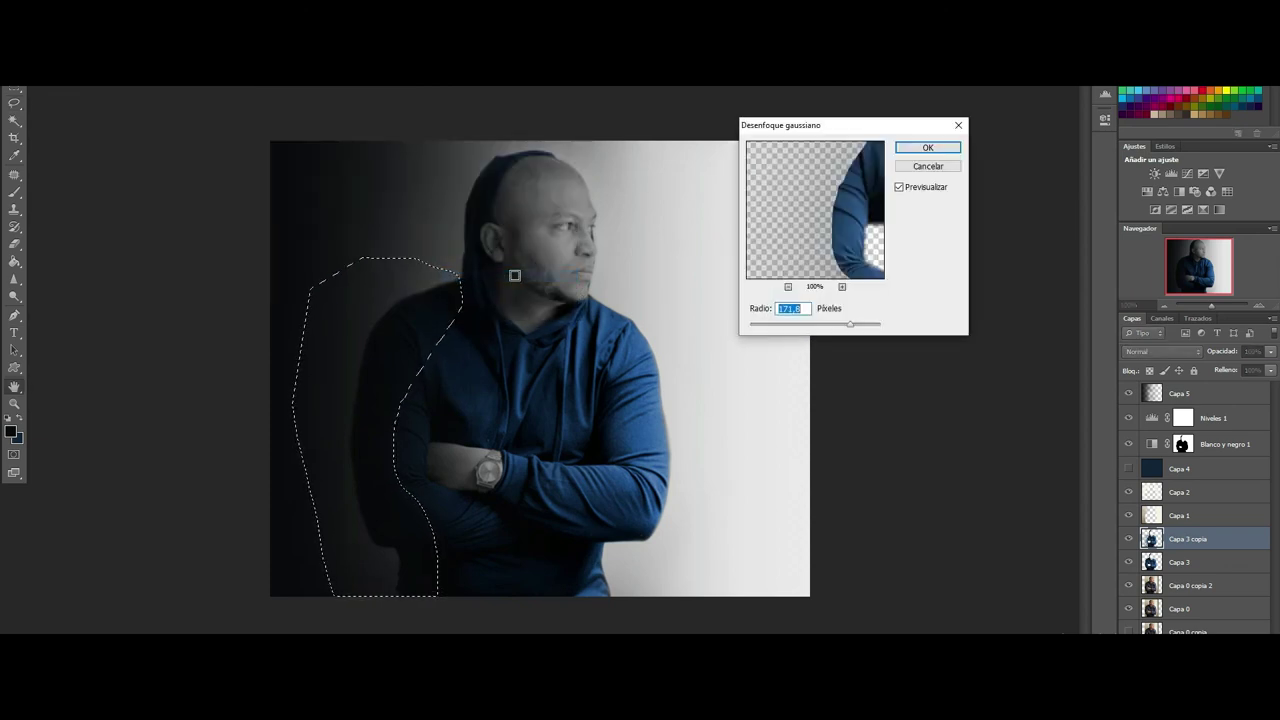
pyautogui.moveTo(847, 327); pyautogui.dragTo(791, 328)
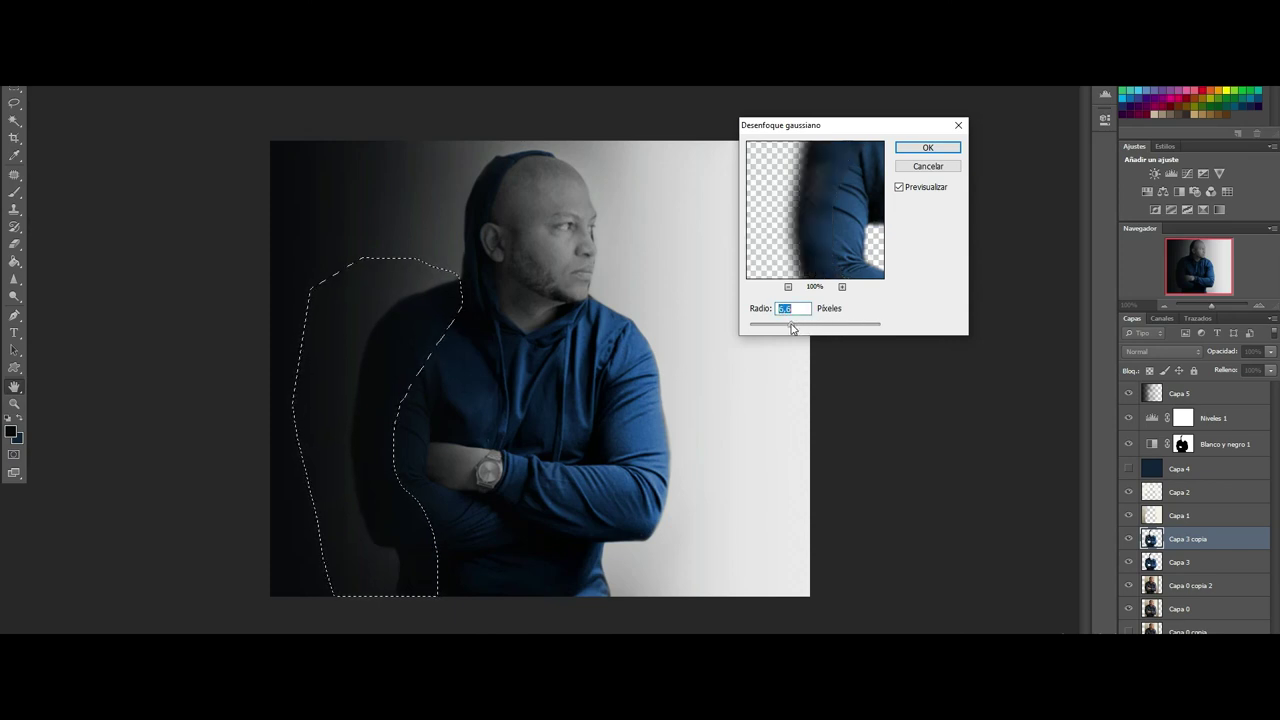
pyautogui.moveTo(791, 328)
pyautogui.mouseDown()
pyautogui.moveTo(813, 326)
pyautogui.moveTo(795, 320)
pyautogui.mouseUp()
pyautogui.click(926, 168)
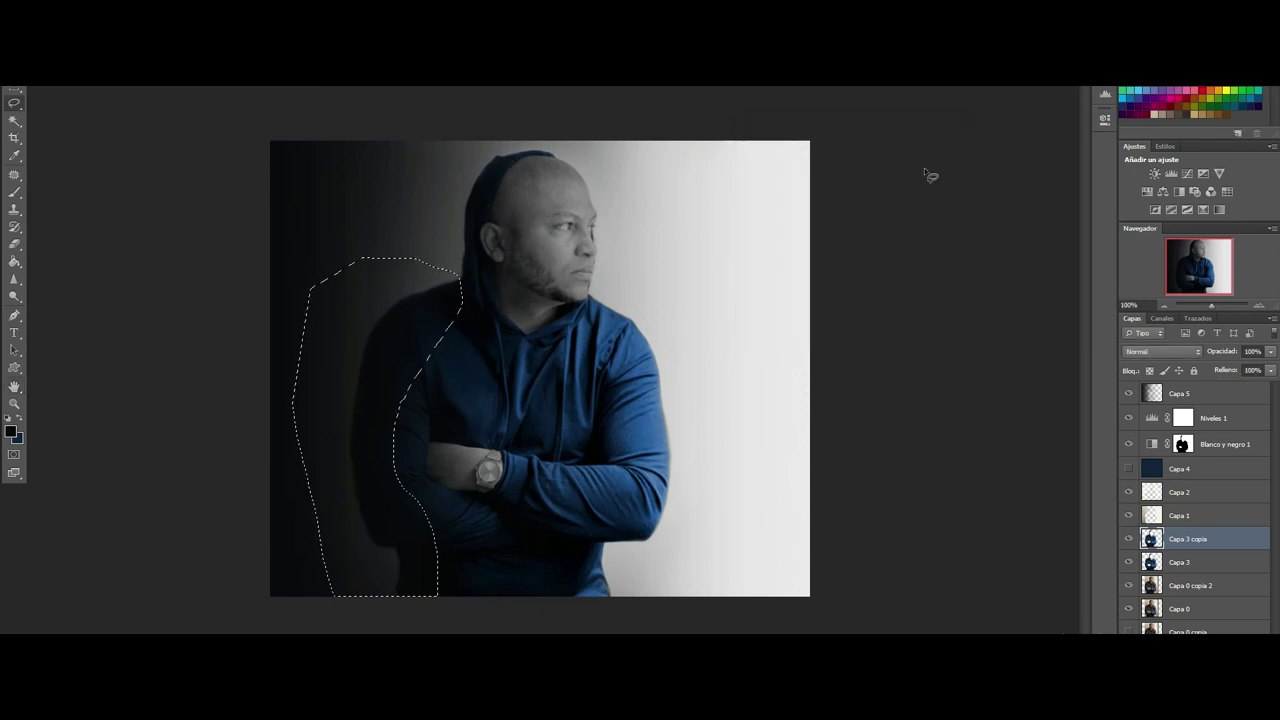
# Step: Apply a Motion Blur with angle 0 and distance 68 to the selection
pyautogui.hotkey('alt', 't')
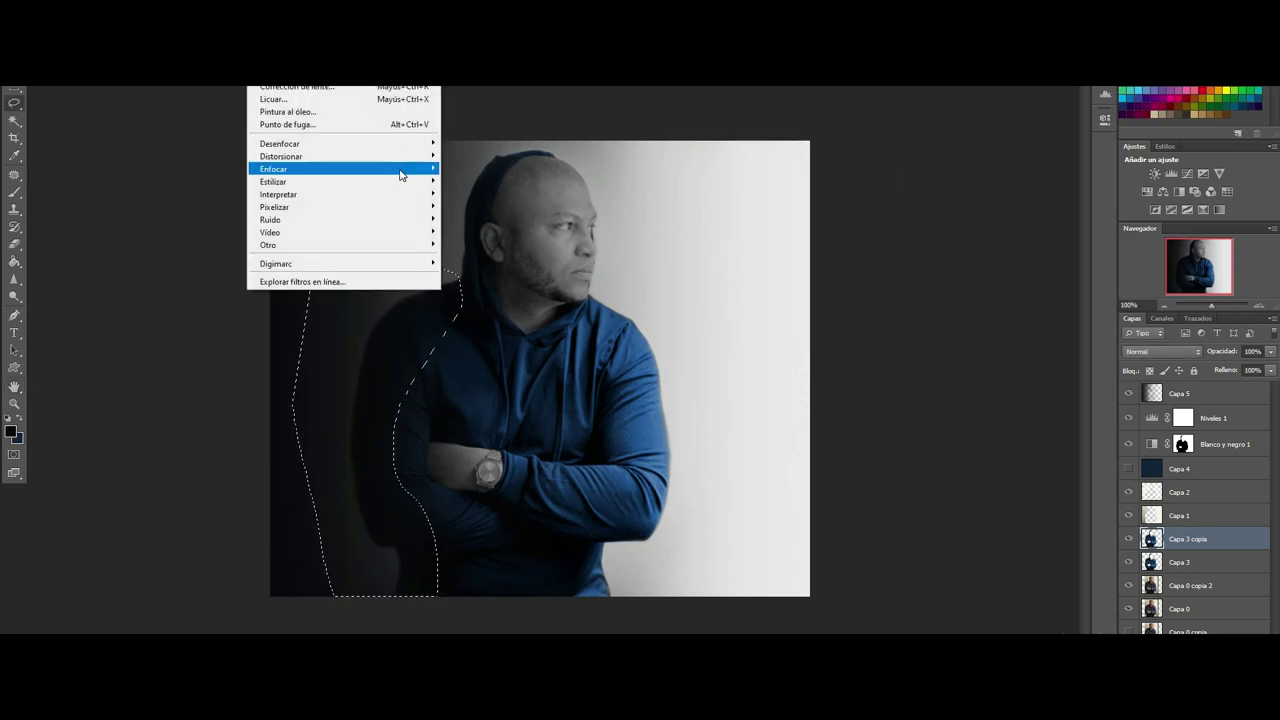
pyautogui.moveTo(340, 143)
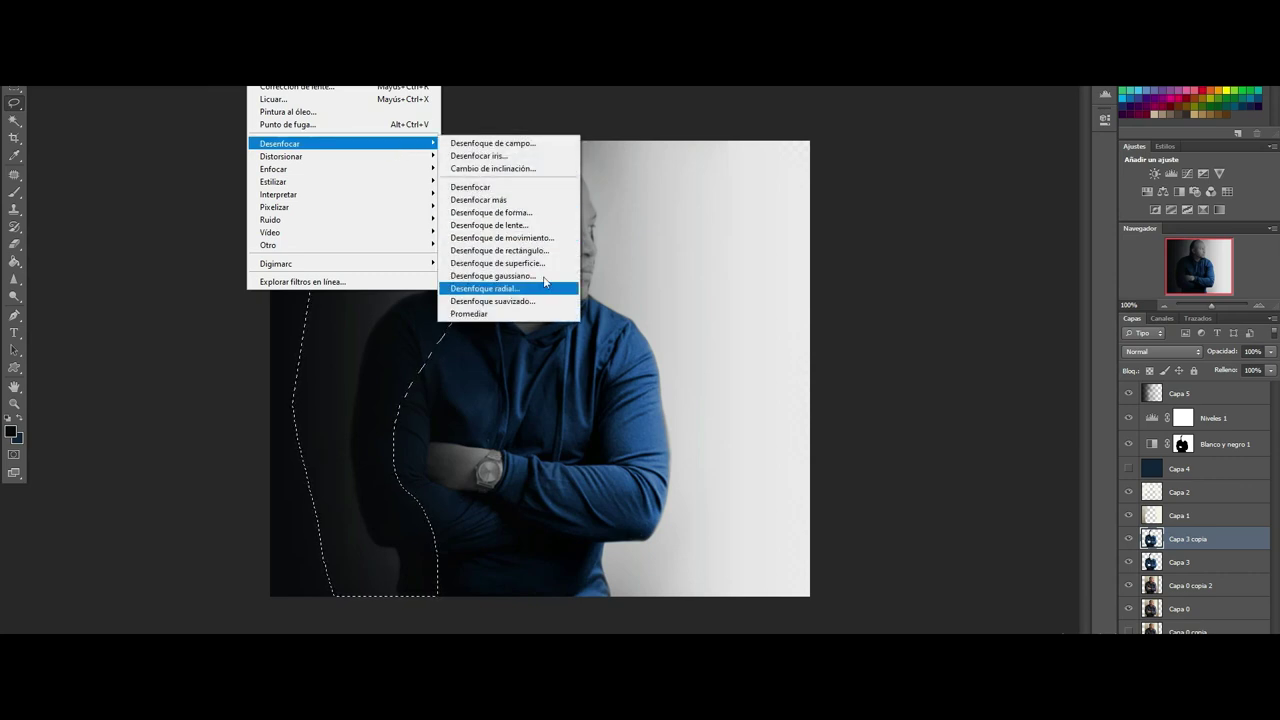
pyautogui.click(533, 239)
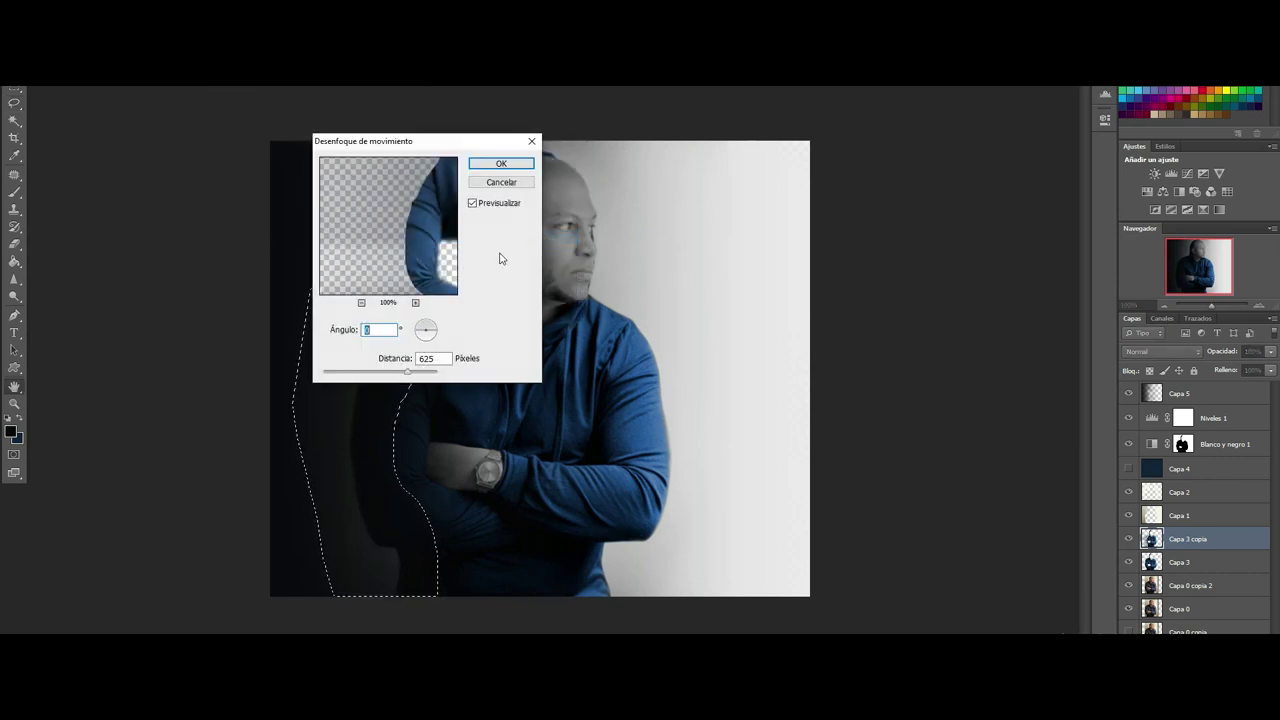
pyautogui.moveTo(408, 372); pyautogui.dragTo(357, 377)
pyautogui.moveTo(434, 148)
pyautogui.mouseDown()
pyautogui.moveTo(597, 145)
pyautogui.moveTo(755, 186)
pyautogui.moveTo(740, 182)
pyautogui.mouseUp()
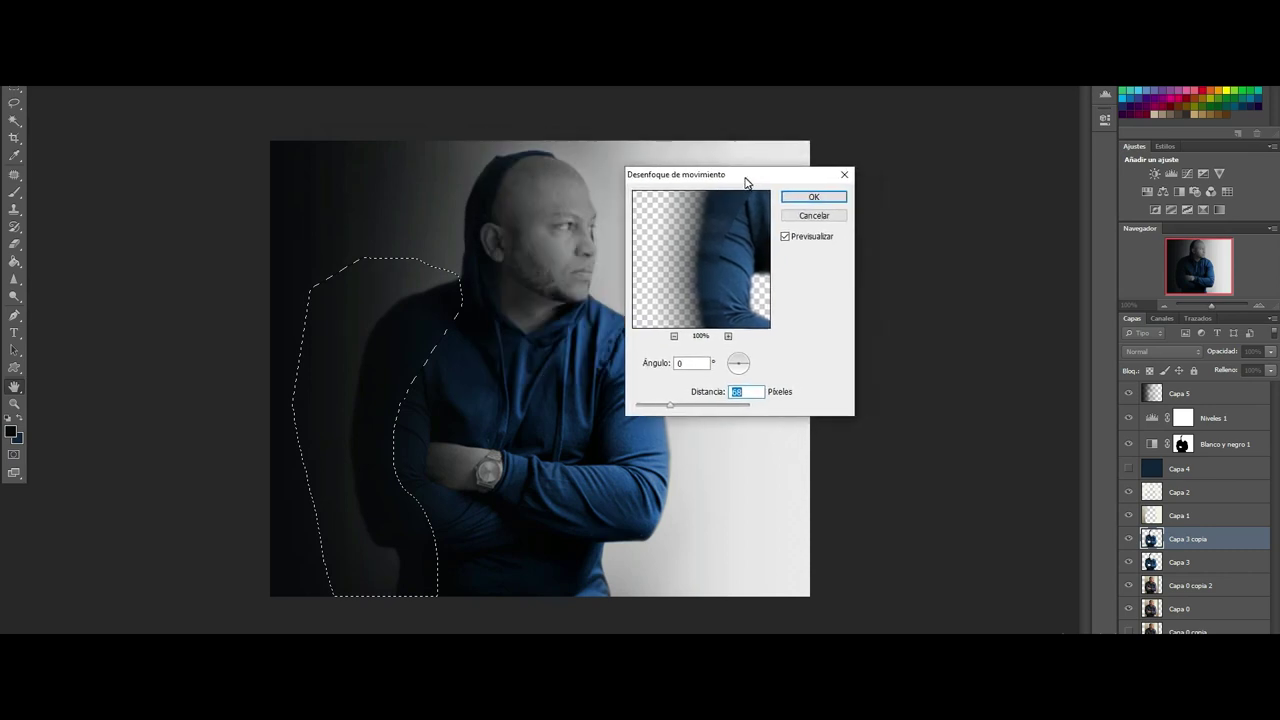
pyautogui.click(805, 197)
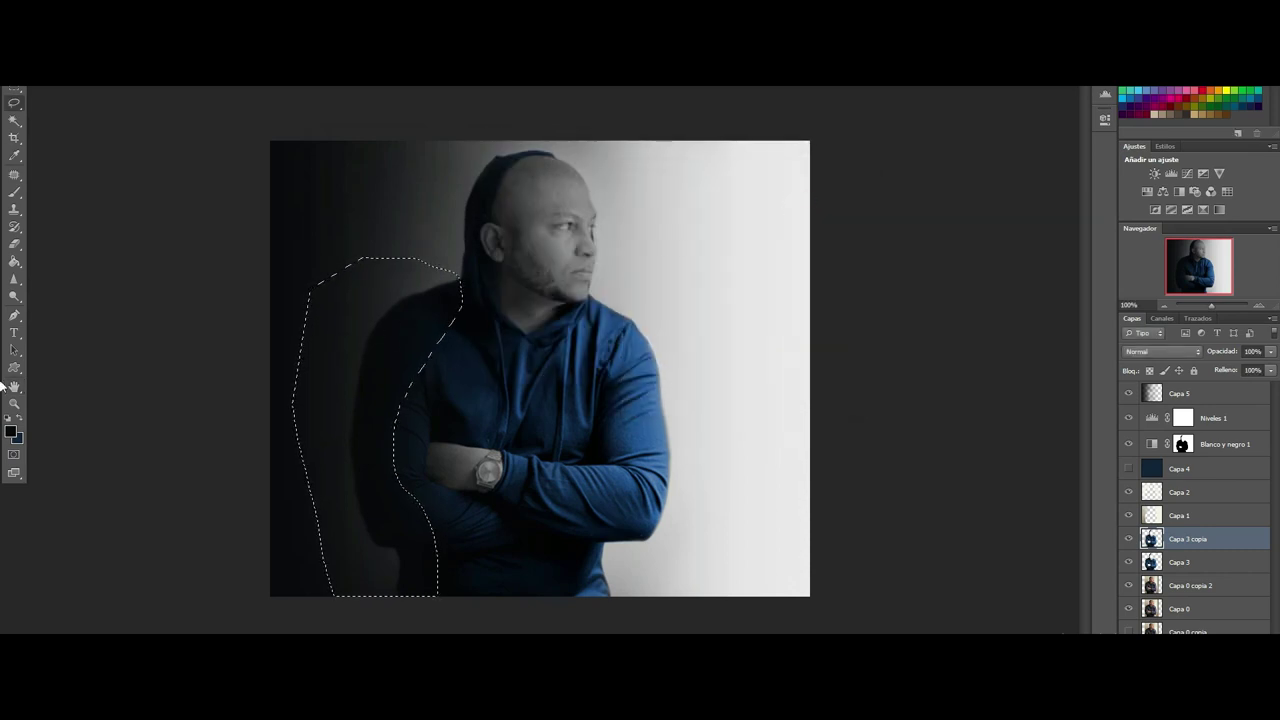
# Step: Deselect, compare with and without Capa 3 copia, and leave it hidden
pyautogui.click(1128, 542)
pyautogui.click(1129, 542)
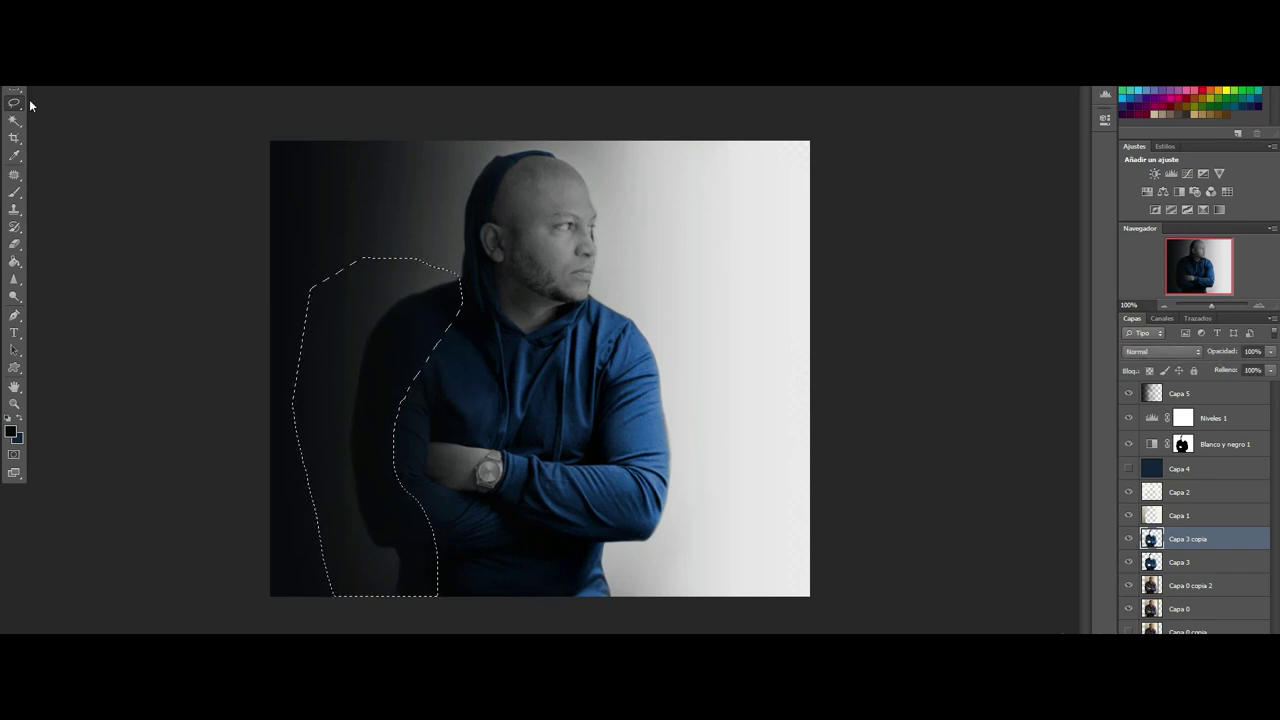
pyautogui.hotkey('ctrl', 'd')
pyautogui.click(1127, 540)
pyautogui.click(1126, 540)
pyautogui.click(1127, 540)
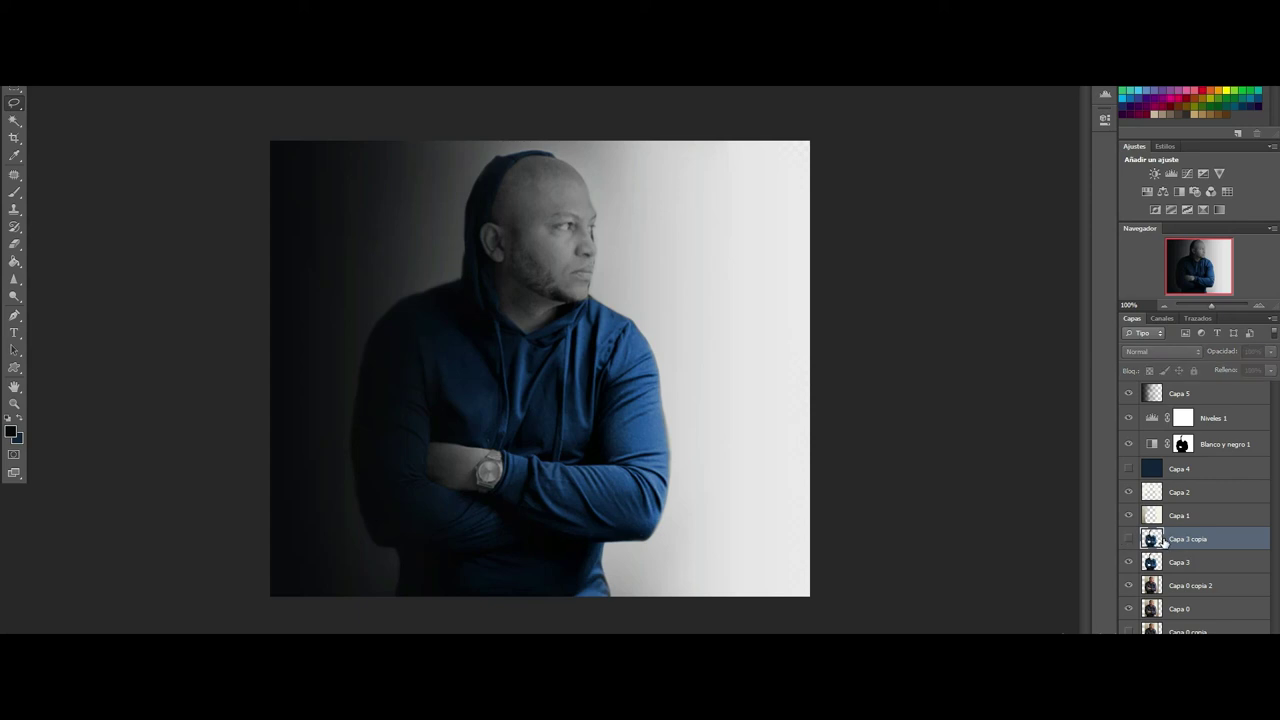
# Step: Delete the blurred Capa 3 copia, duplicate Capa 3 again, and clear a trial marquee
pyautogui.press('Delete')
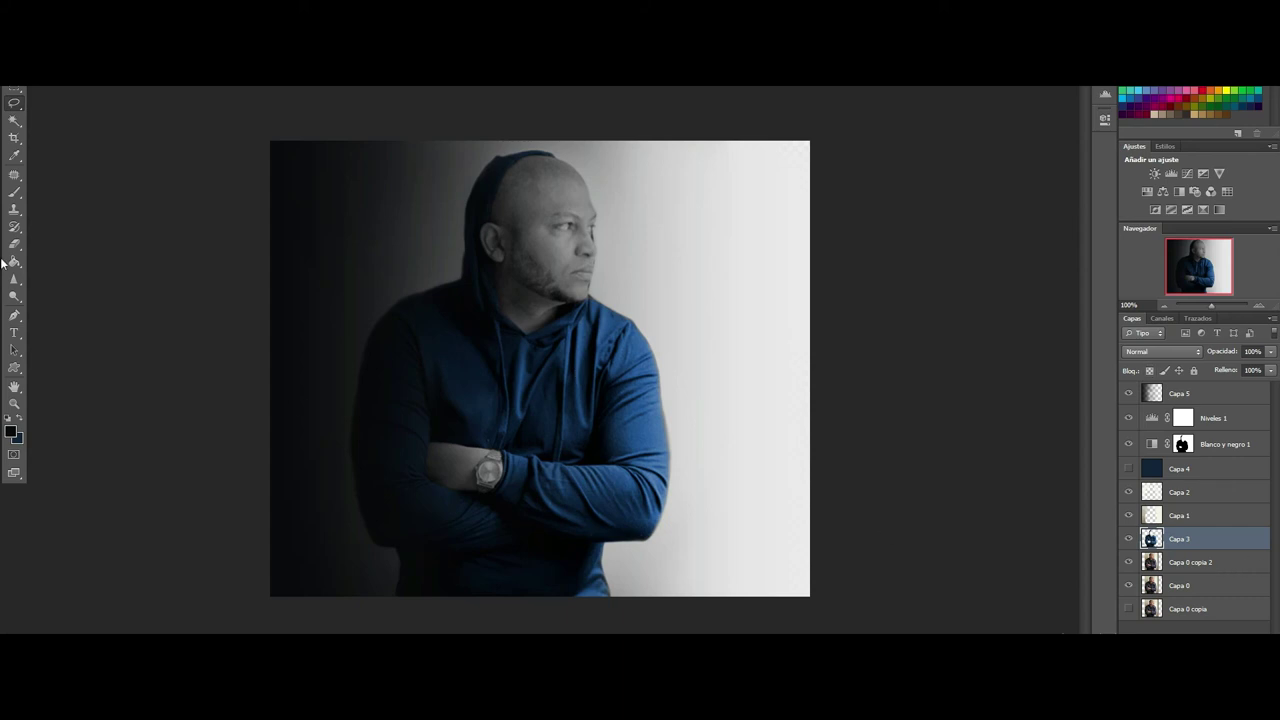
pyautogui.hotkey('ctrl', 'j')
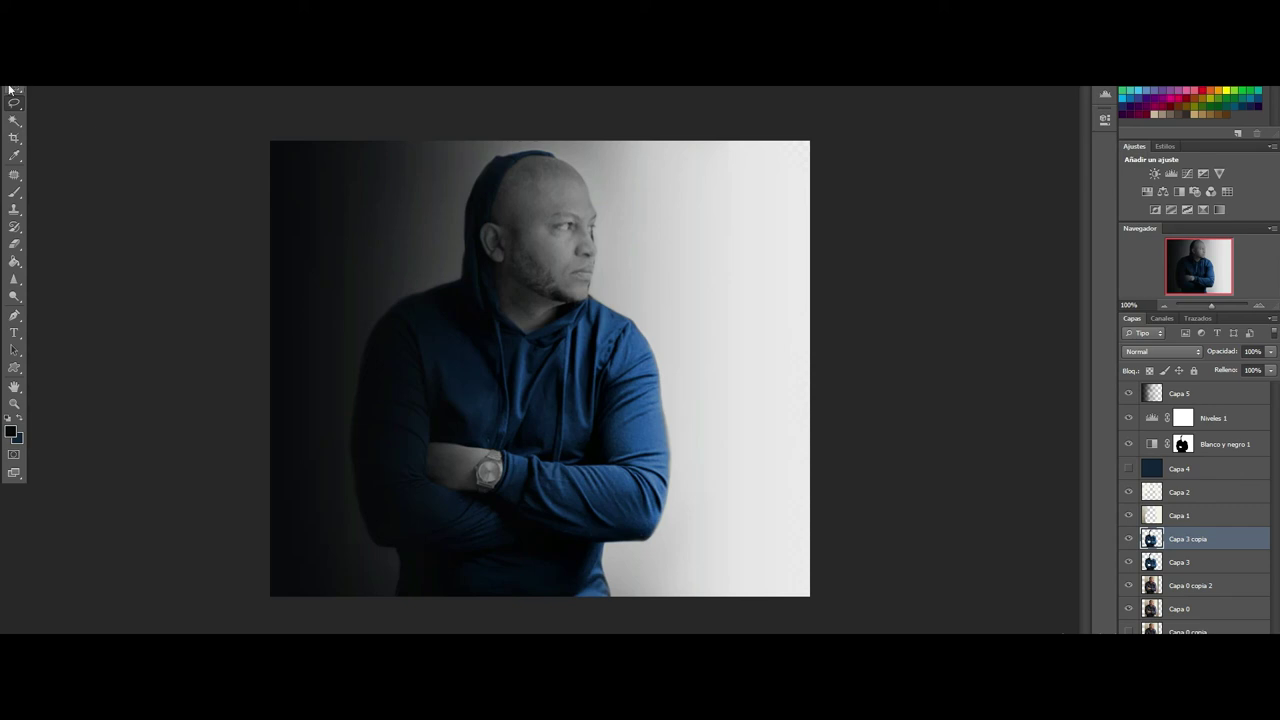
pyautogui.moveTo(268, 140); pyautogui.dragTo(310, 610)
pyautogui.hotkey('ctrl', 'd')
# Step: Trace a Polygonal Lasso selection around the man's left side and background
pyautogui.rightClick(13, 104)
pyautogui.click(72, 115)
pyautogui.click(445, 325)
pyautogui.click(398, 392)
pyautogui.click(404, 490)
pyautogui.click(427, 548)
pyautogui.click(392, 628)
pyautogui.click(257, 538)
pyautogui.click(257, 392)
pyautogui.click(407, 258)
pyautogui.click(446, 258)
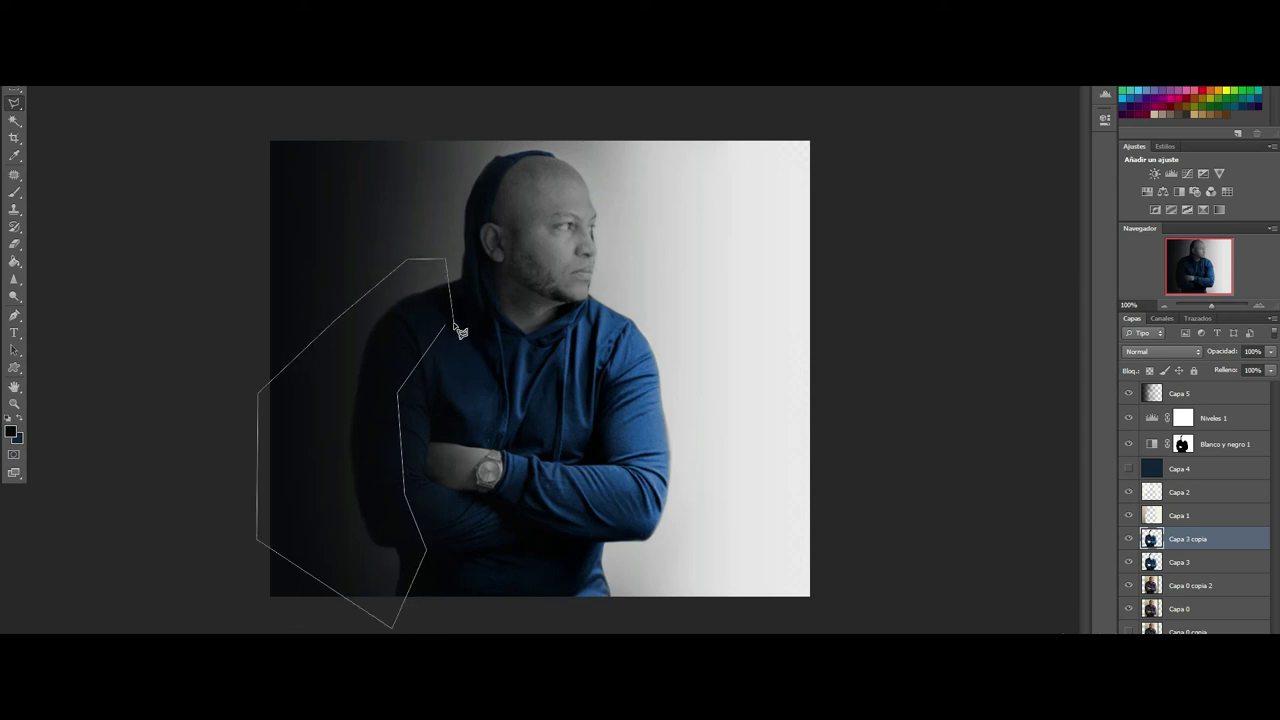
pyautogui.click(447, 324)
# Step: Apply a 10-pixel Gaussian Blur to the selection, then deselect
pyautogui.click(262, 78)
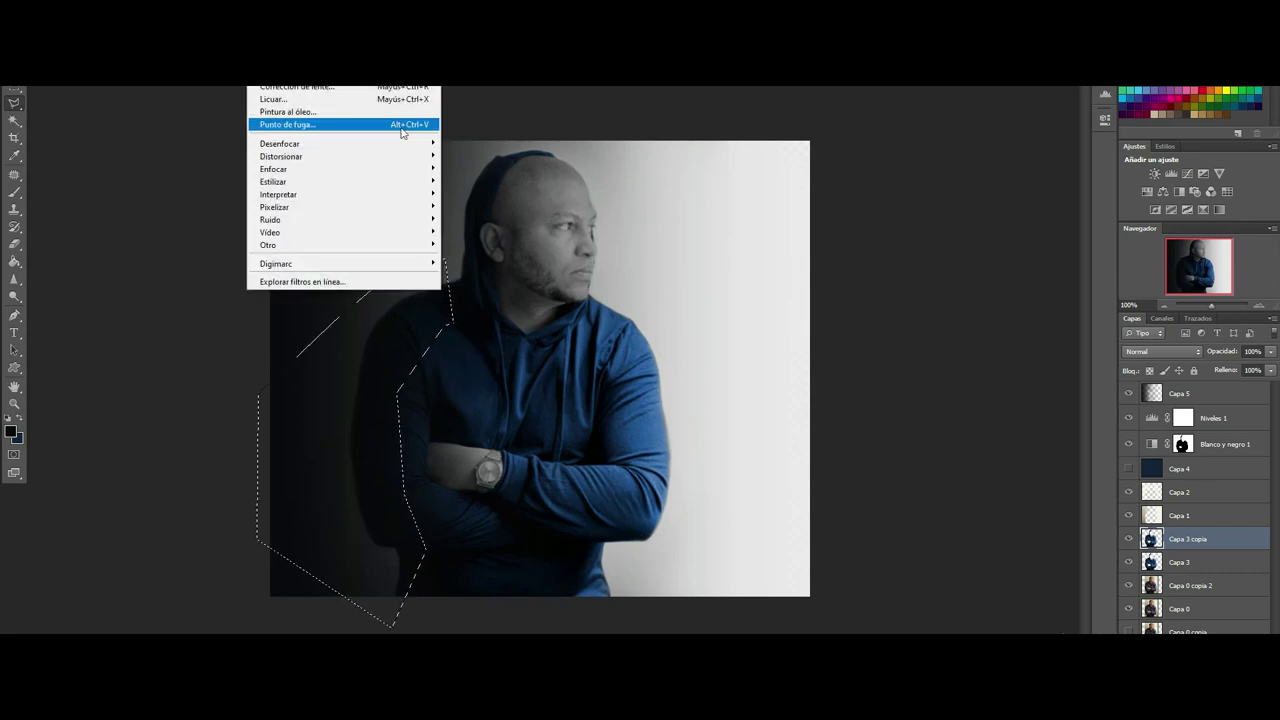
pyautogui.moveTo(280, 143)
pyautogui.click(538, 276)
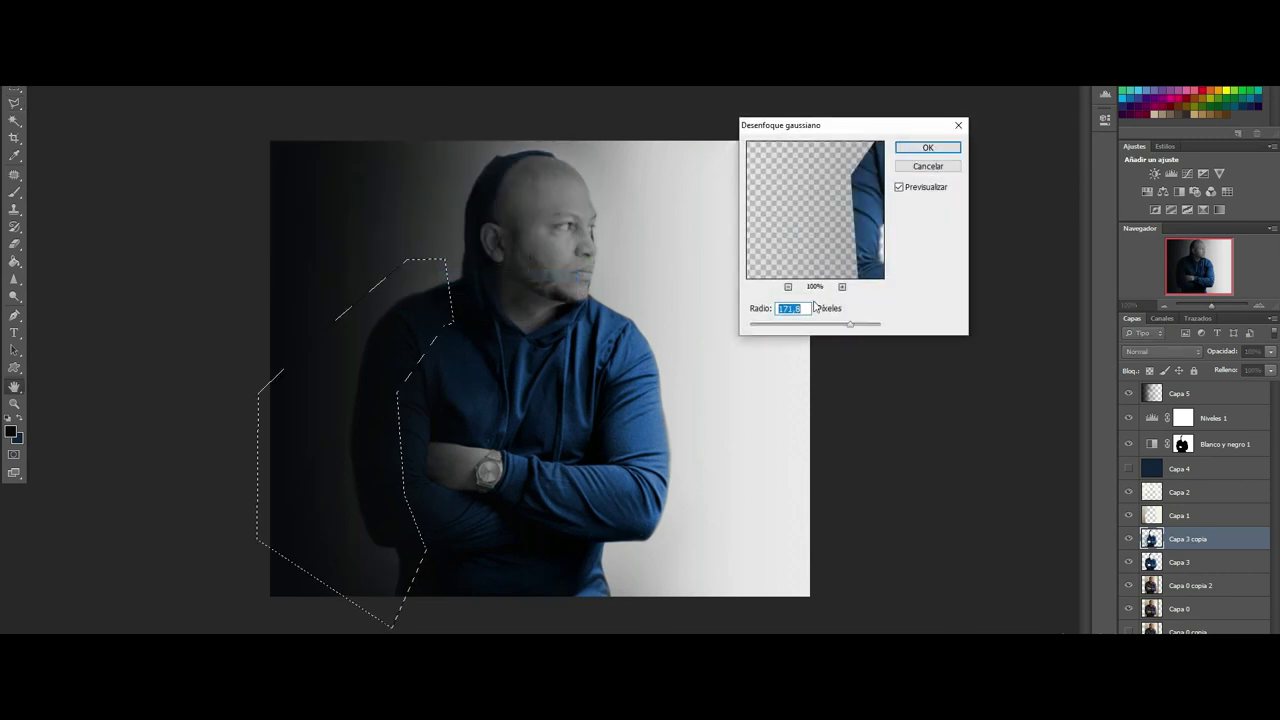
pyautogui.moveTo(847, 330)
pyautogui.mouseDown()
pyautogui.moveTo(782, 328)
pyautogui.moveTo(802, 329)
pyautogui.mouseUp()
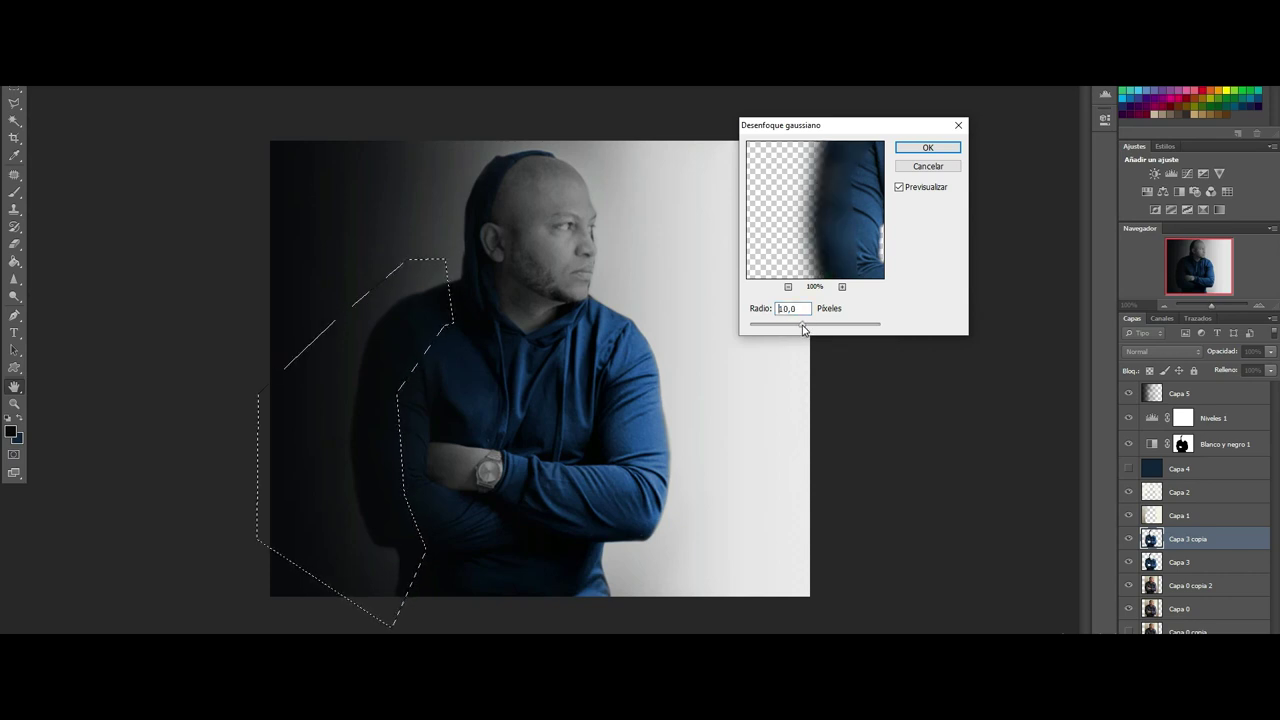
pyautogui.click(908, 151)
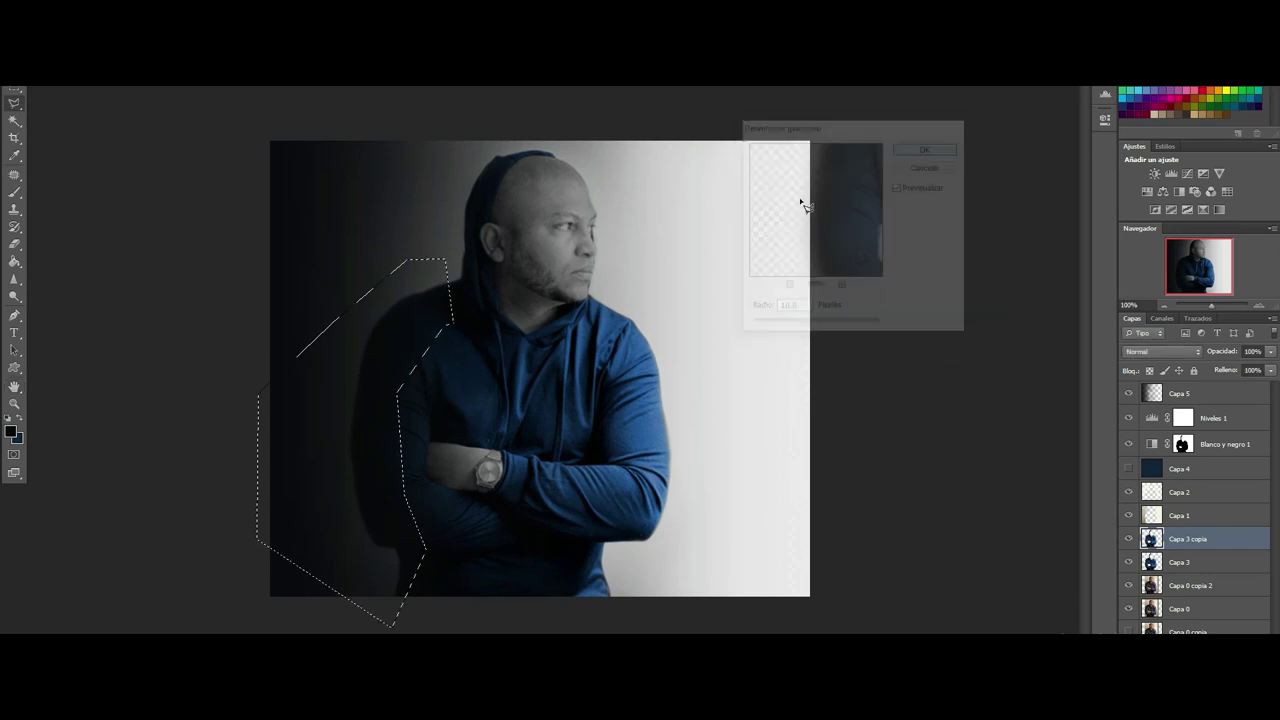
pyautogui.rightClick(15, 103)
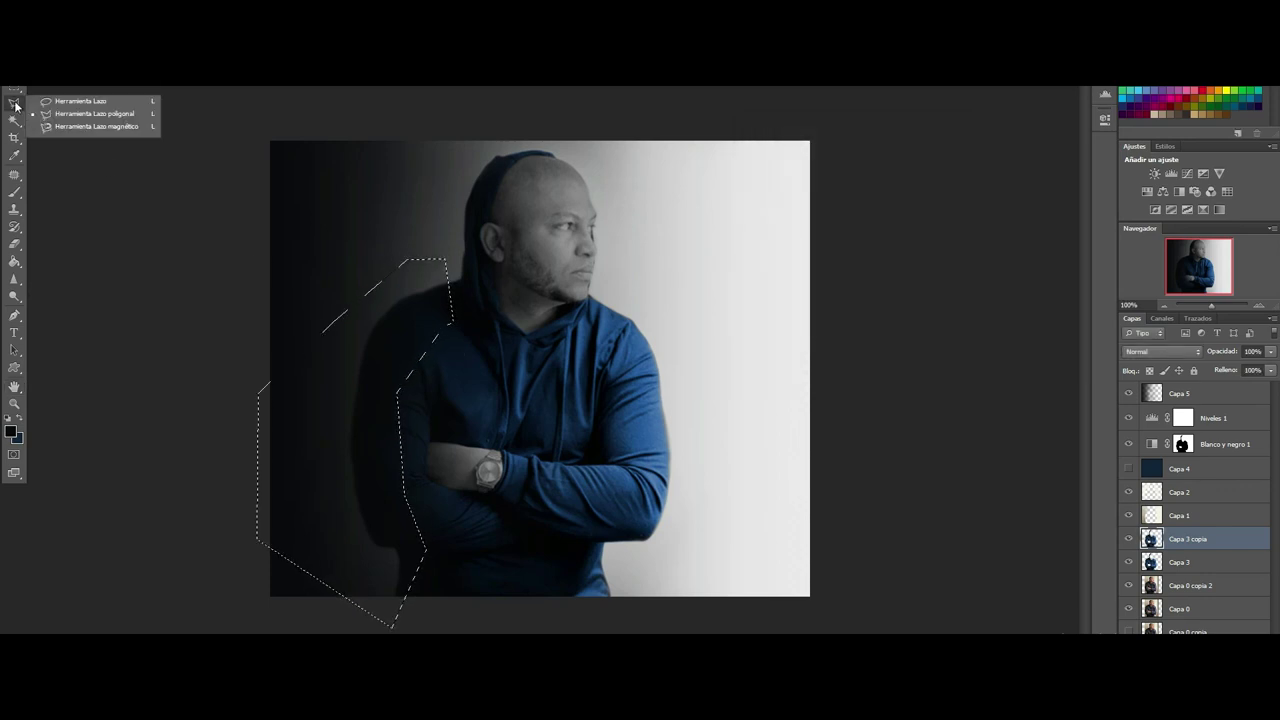
pyautogui.click(54, 103)
pyautogui.hotkey('ctrl', 'd')
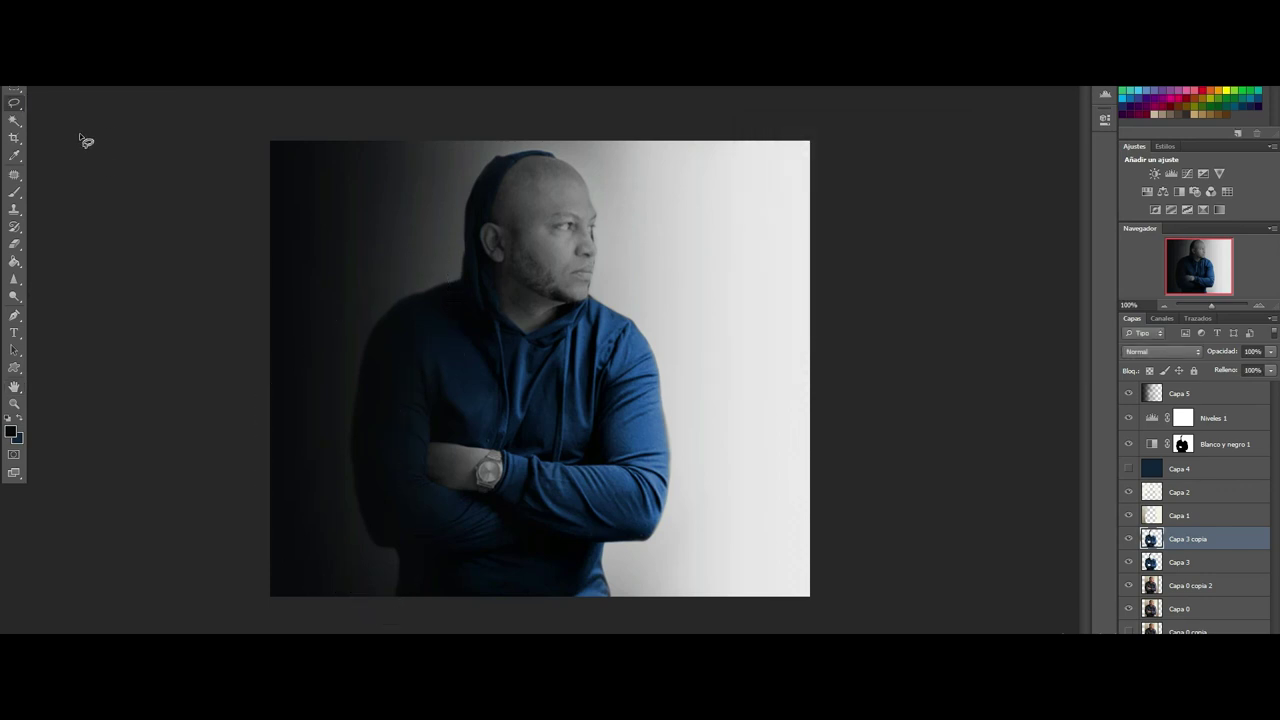
# Step: Toggle Capa 3 copia on and off to compare the shadow, leaving it visible
pyautogui.click(1129, 540)
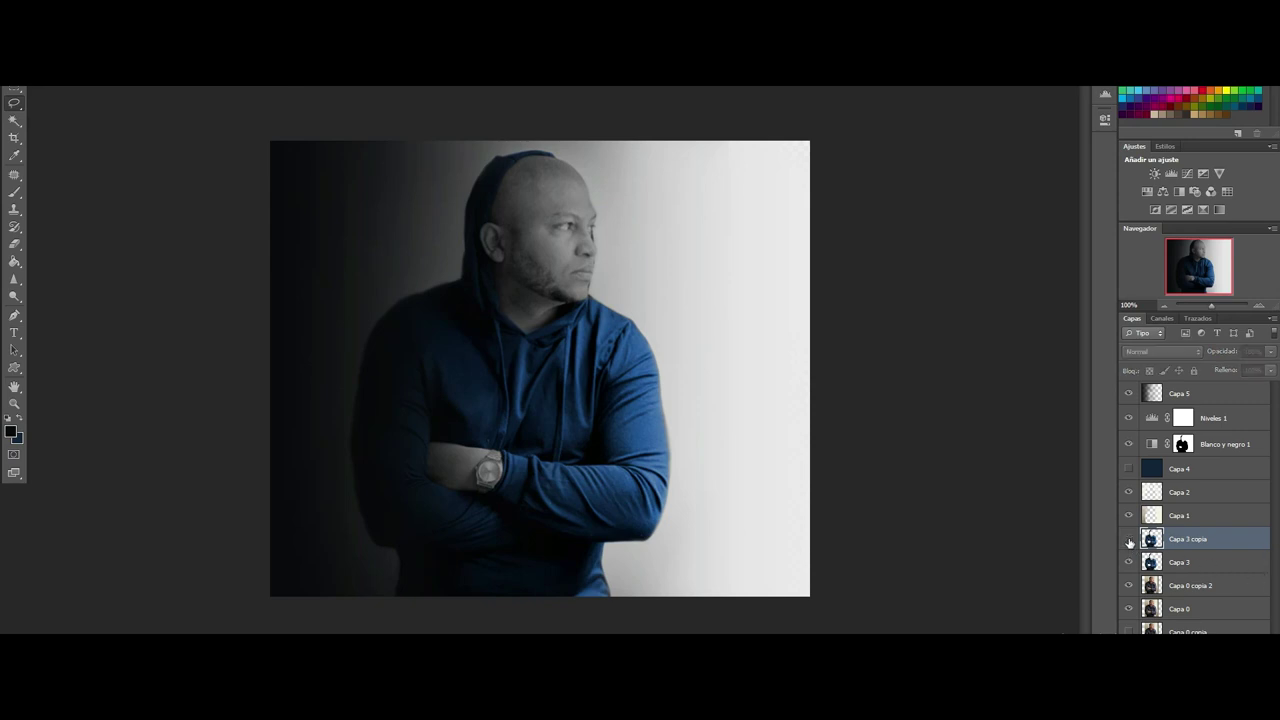
pyautogui.click(1129, 541)
pyautogui.click(1129, 541)
pyautogui.click(1129, 541)
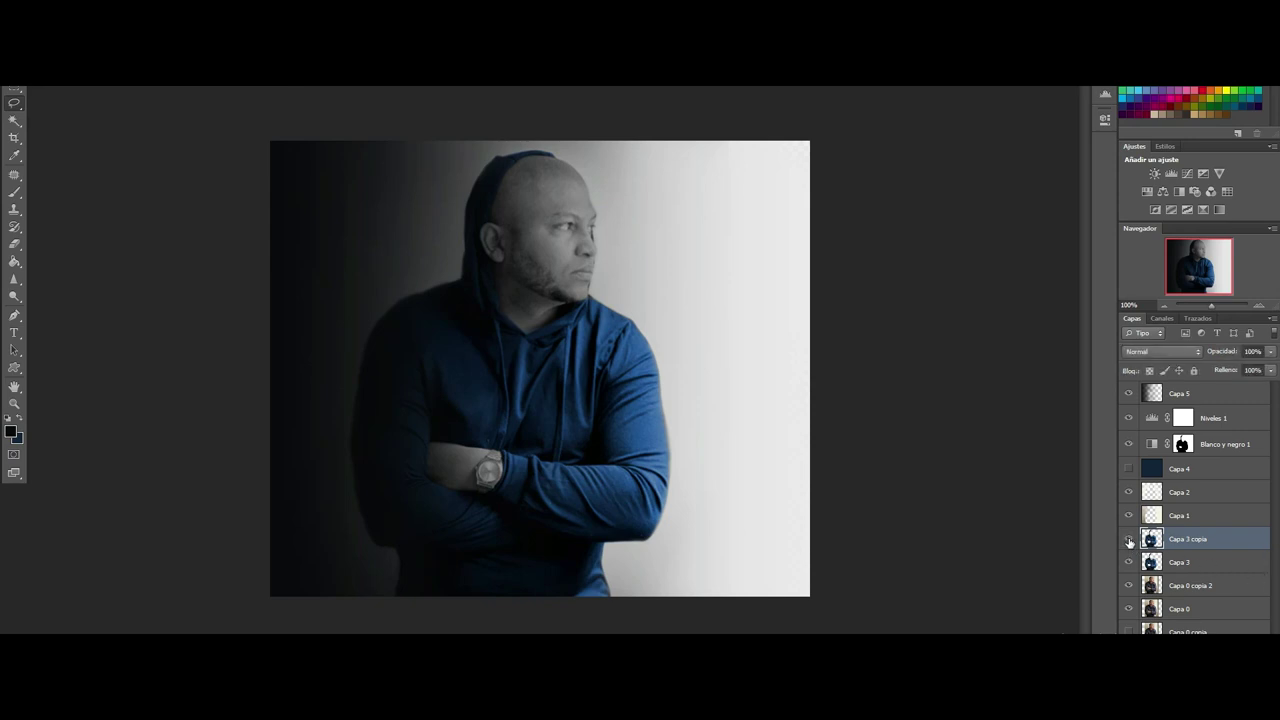
pyautogui.click(1129, 541)
pyautogui.click(1129, 541)
pyautogui.click(1129, 541)
pyautogui.click(1129, 541)
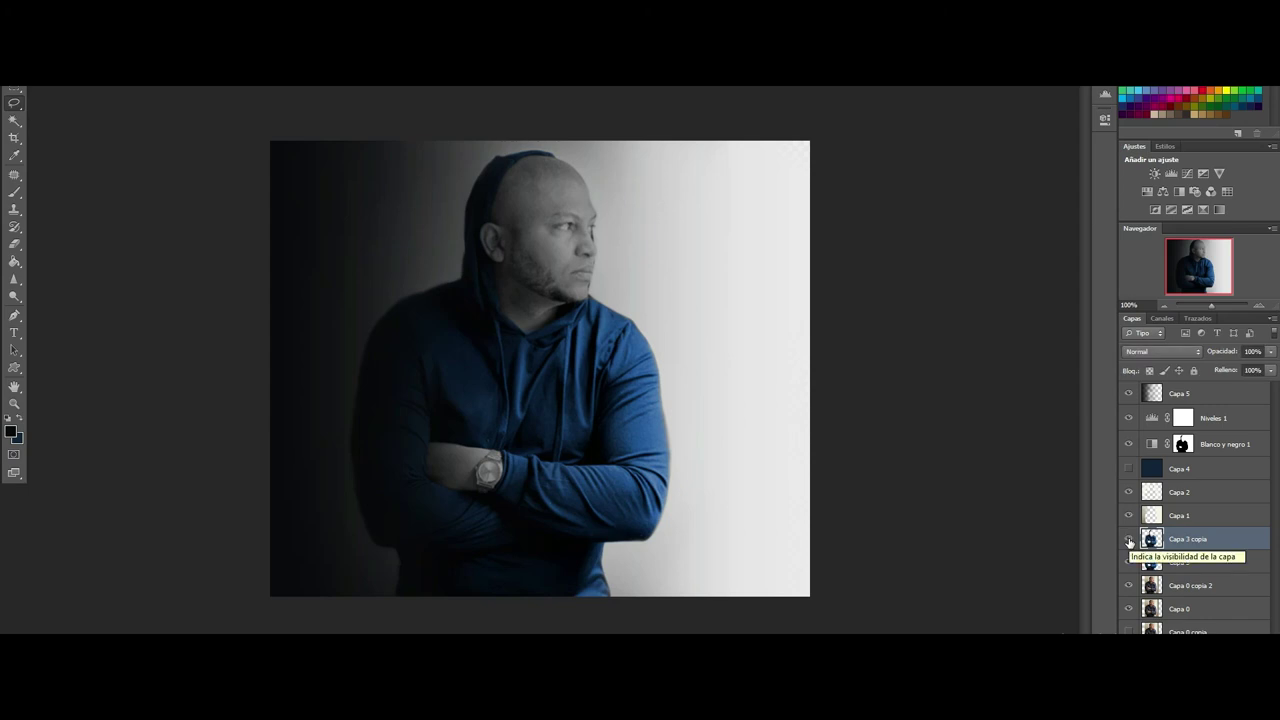
pyautogui.click(1129, 541)
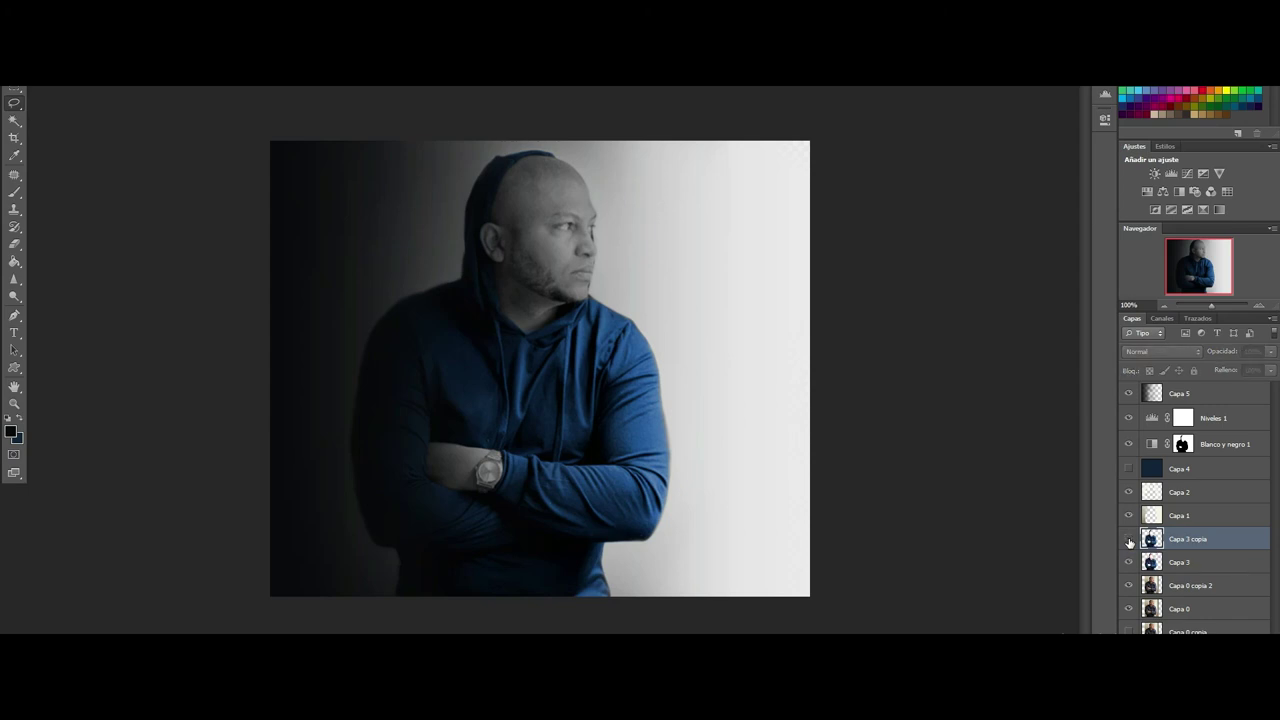
pyautogui.click(1129, 541)
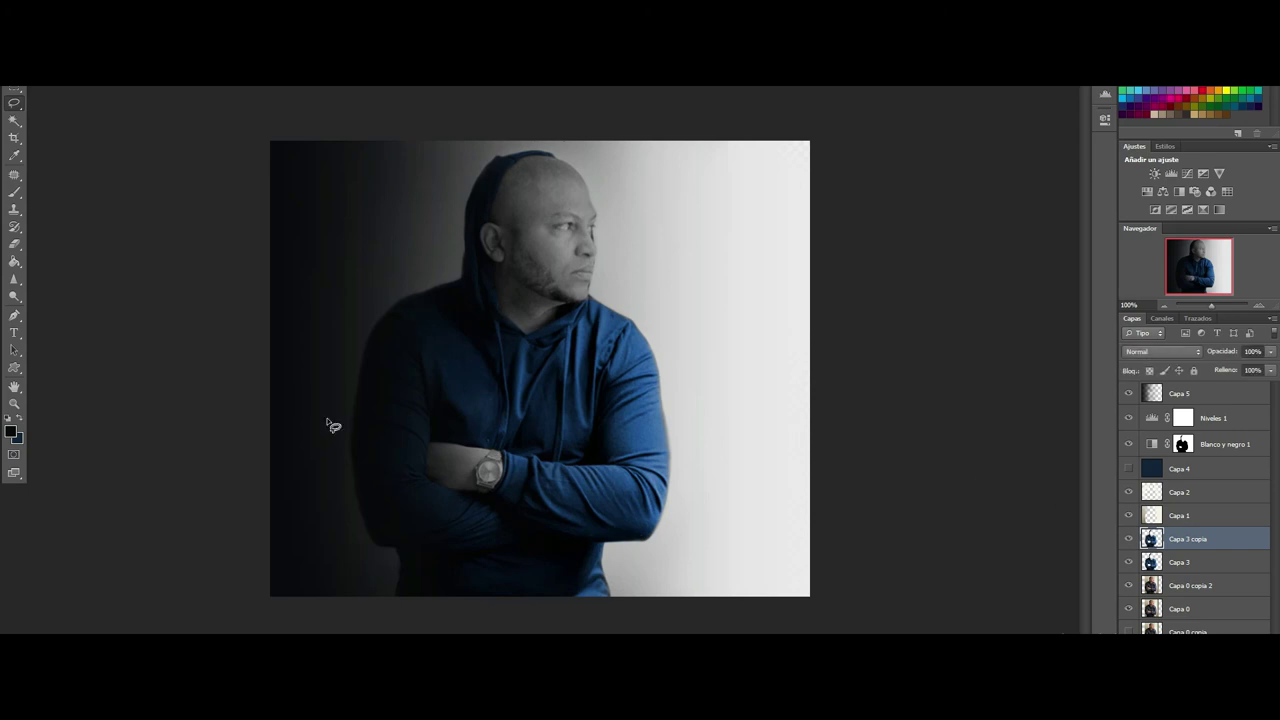
# Step: Select the Eraser with a soft round brush at 0% hardness
pyautogui.click(14, 243)
pyautogui.click(45, 75)
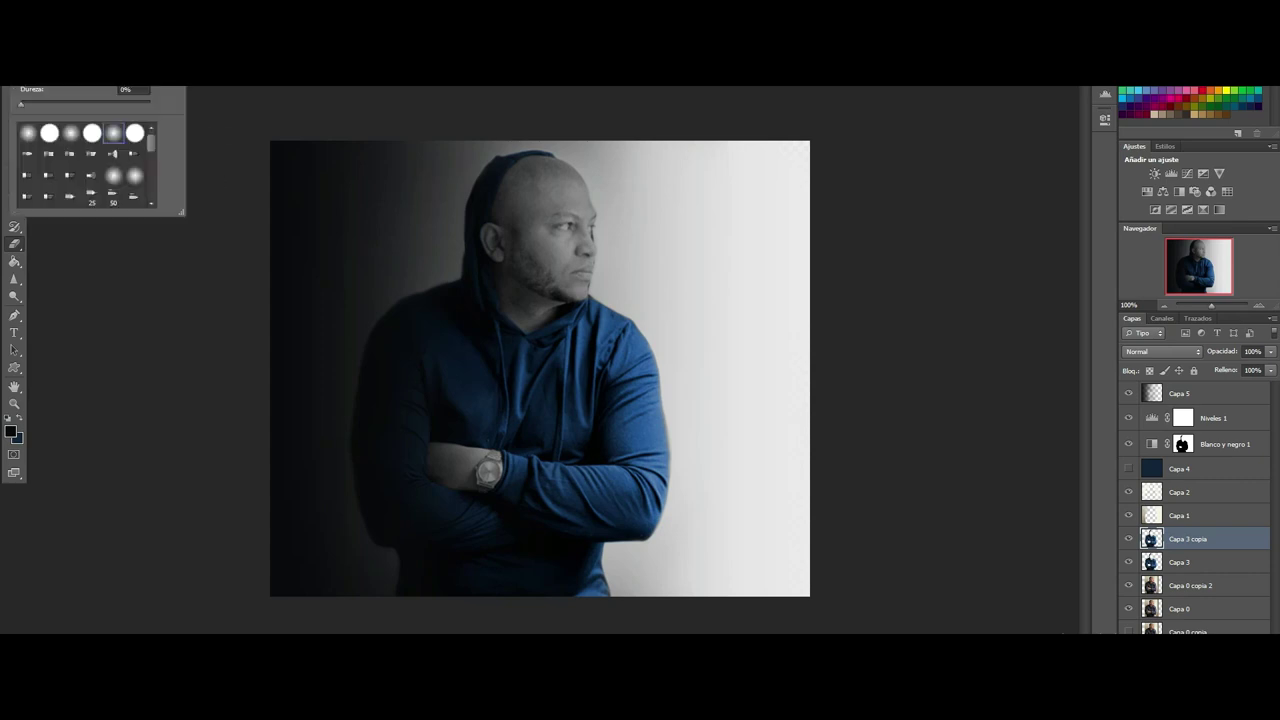
pyautogui.click(420, 362)
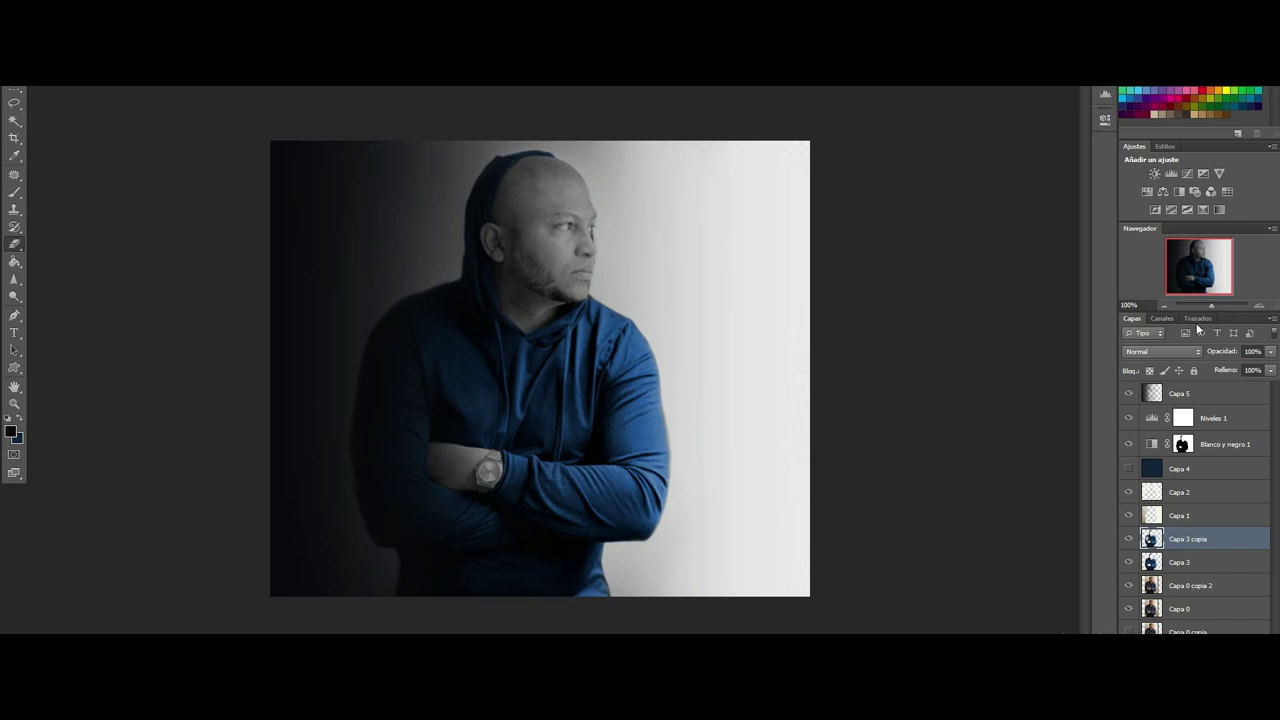
# Step: Zoom the Navigator to about 173% and target the Niveles 1 mask
pyautogui.moveTo(1213, 306); pyautogui.dragTo(1162, 289)
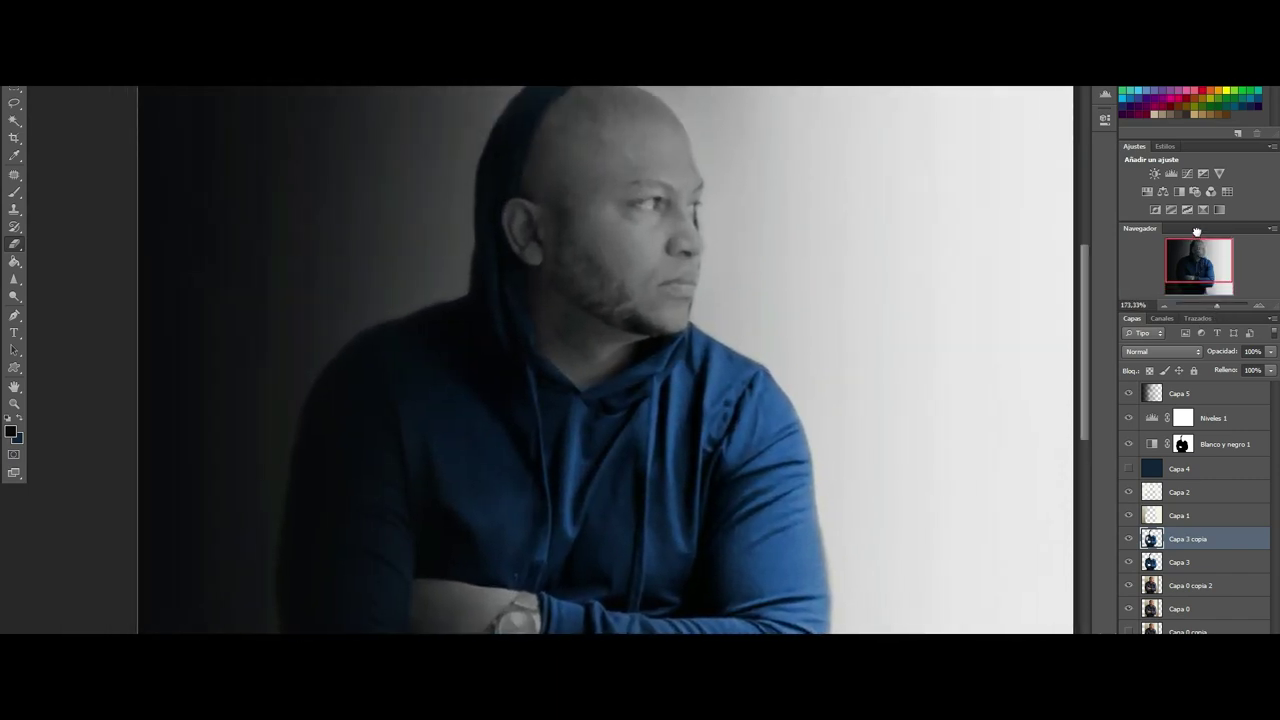
pyautogui.moveTo(1083, 333); pyautogui.dragTo(1088, 306)
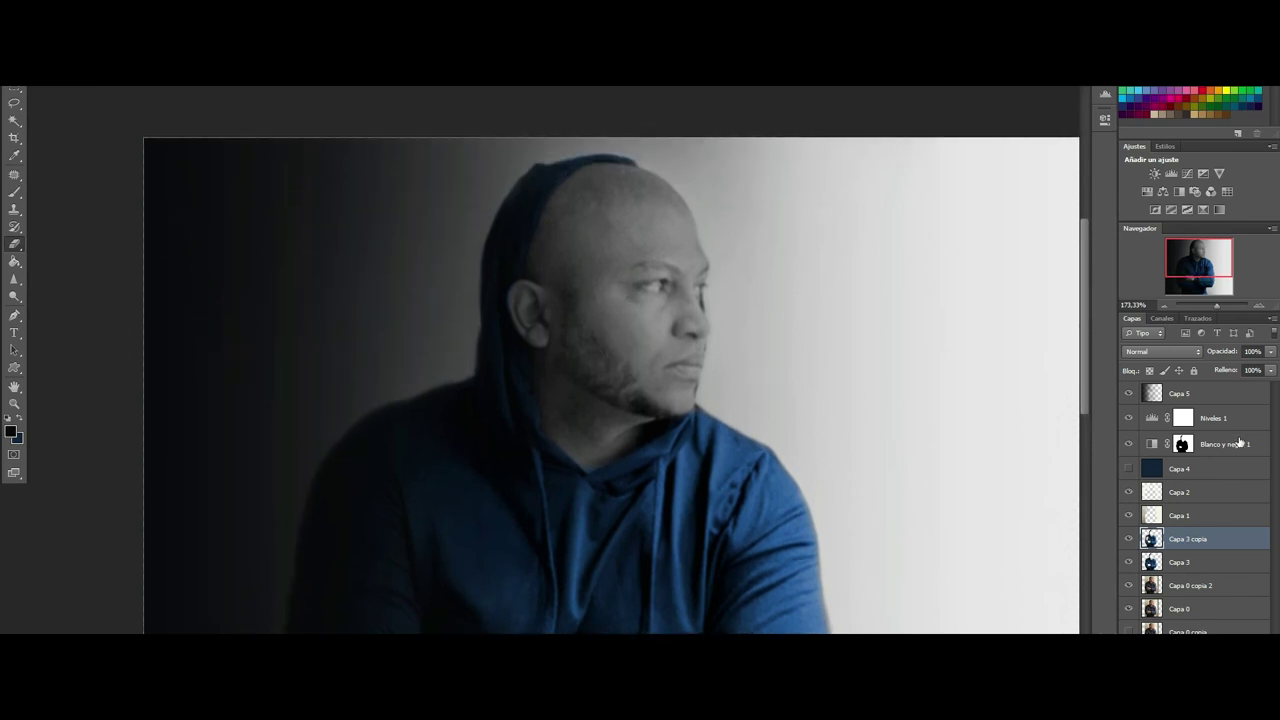
pyautogui.click(1202, 427)
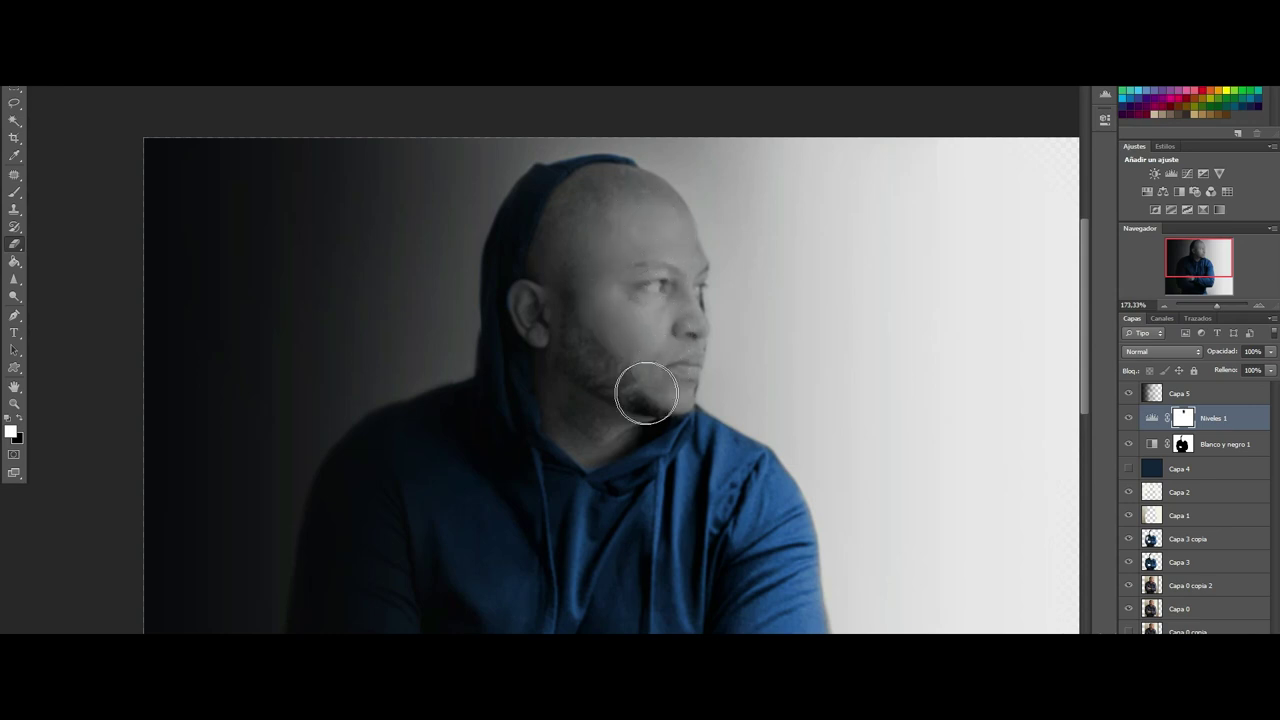
# Step: Erase the Niveles 1 darkening off the watch on its mask
pyautogui.scroll(-2, 646, 380)
pyautogui.scroll(-3, 600, 357)
pyautogui.scroll(-2, 609, 380)
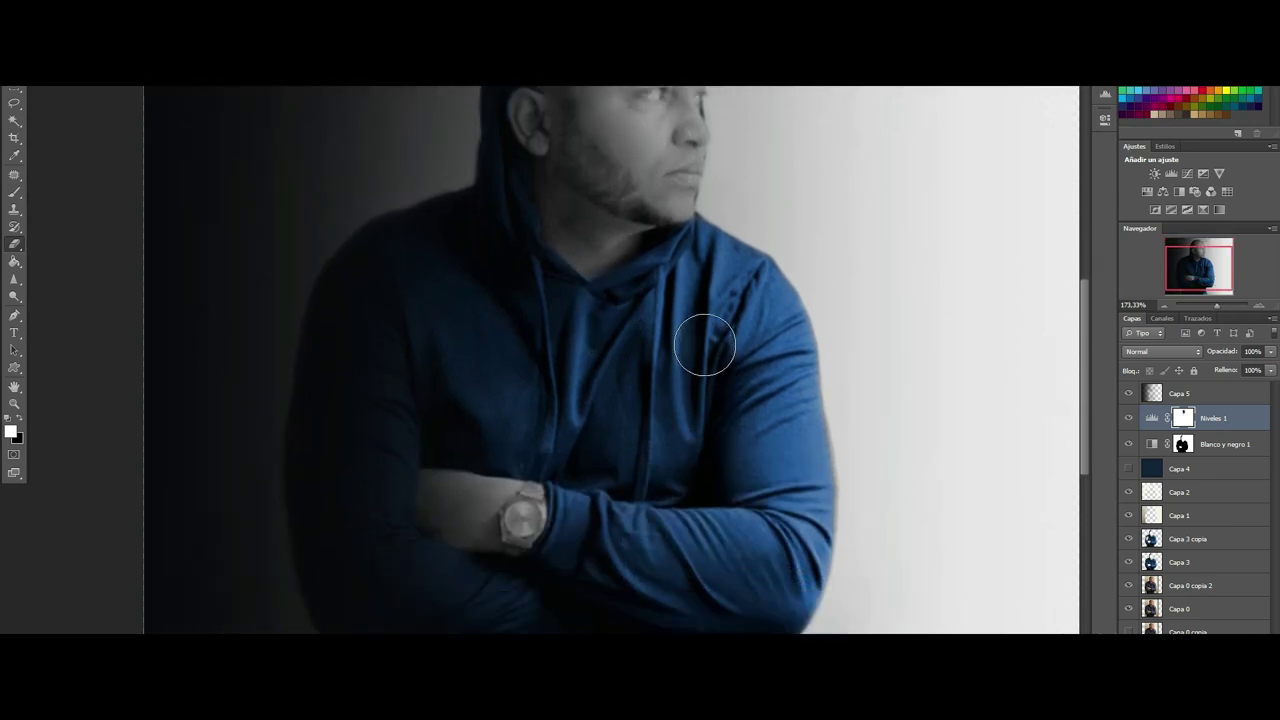
pyautogui.scroll(-3, 620, 385)
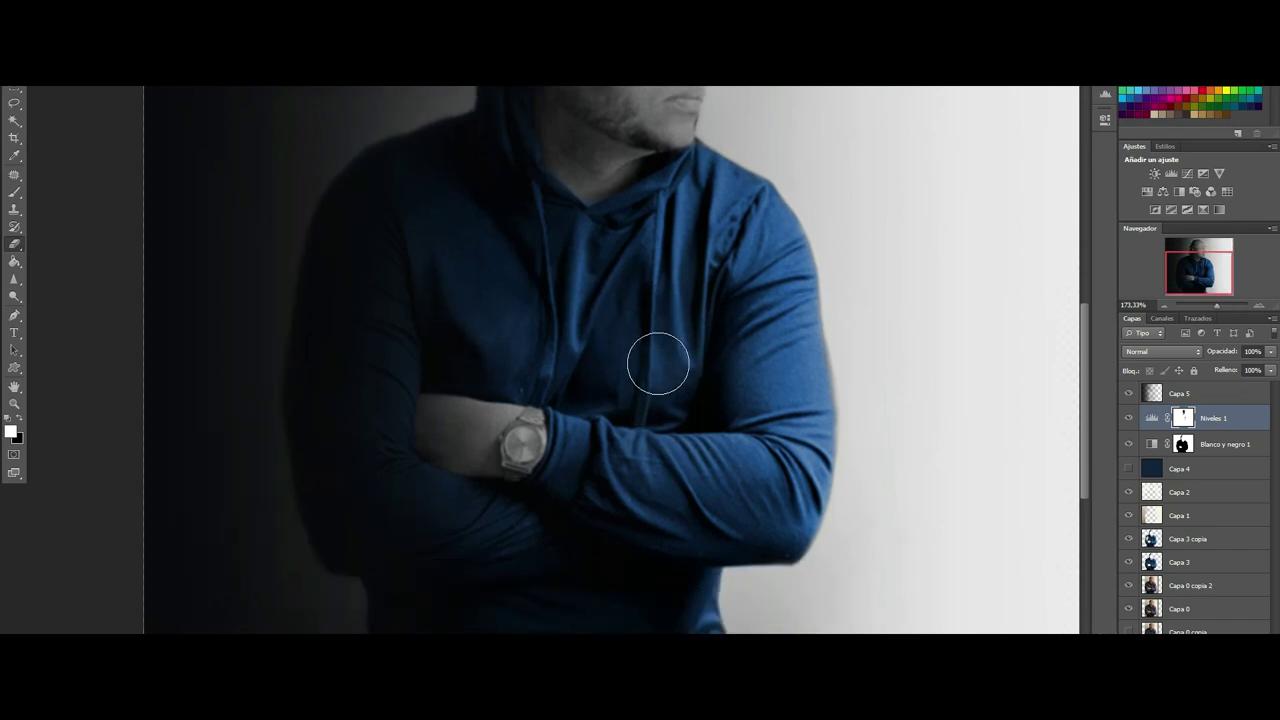
pyautogui.scroll(-3, 690, 420)
pyautogui.scroll(-2, 709, 406)
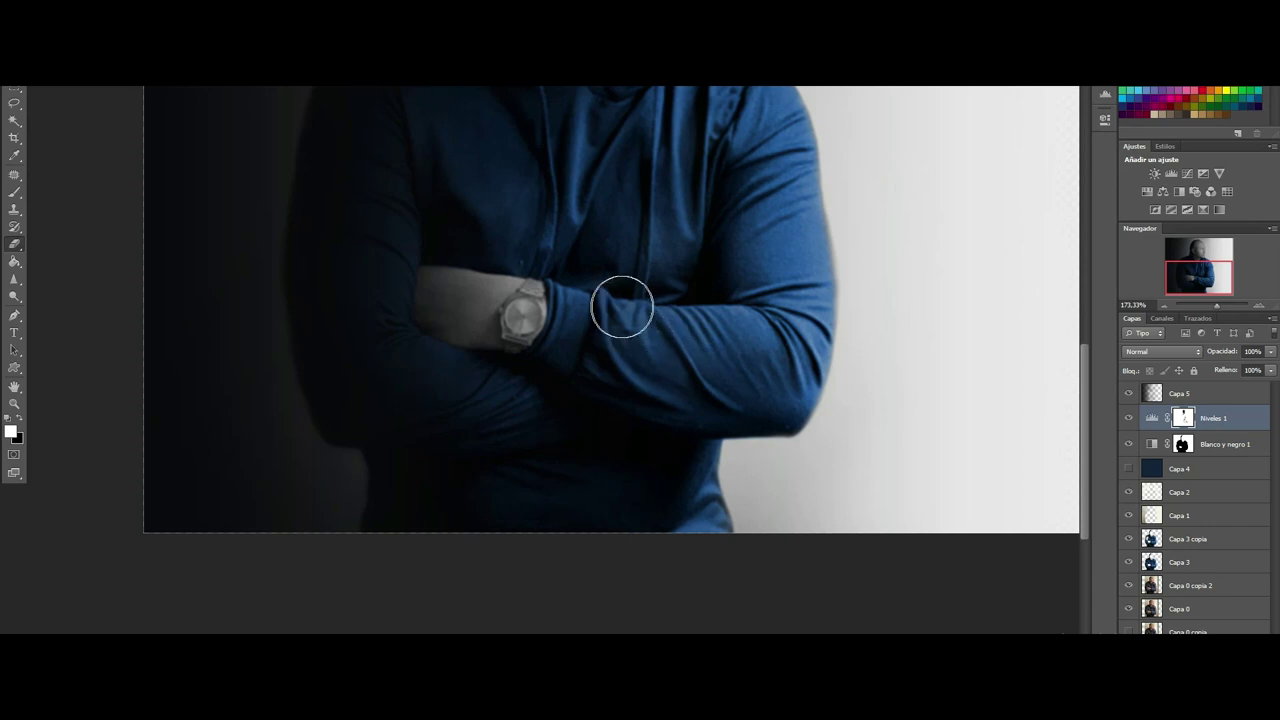
pyautogui.moveTo(522, 314)
pyautogui.mouseDown()
pyautogui.moveTo(528, 294)
pyautogui.moveTo(523, 314)
pyautogui.mouseUp()
pyautogui.scroll(2, 645, 327)
pyautogui.scroll(2, 589, 363)
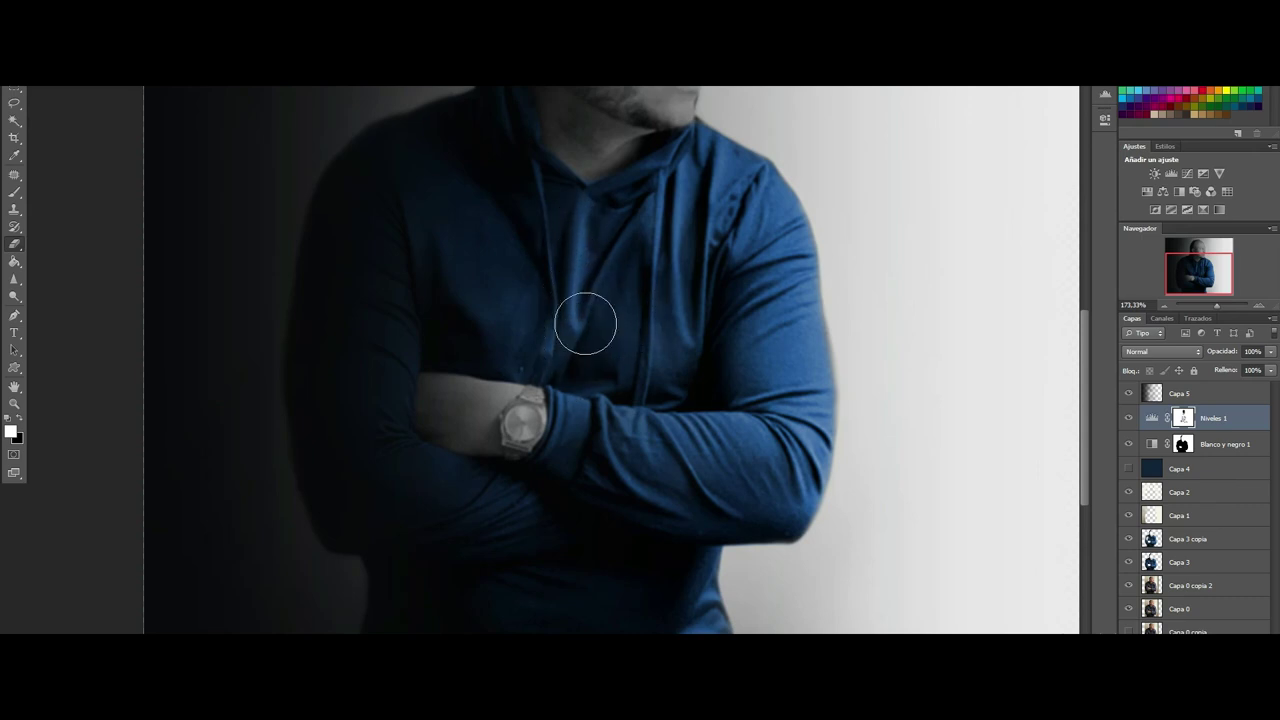
pyautogui.scroll(1, 590, 320)
pyautogui.scroll(1, 634, 320)
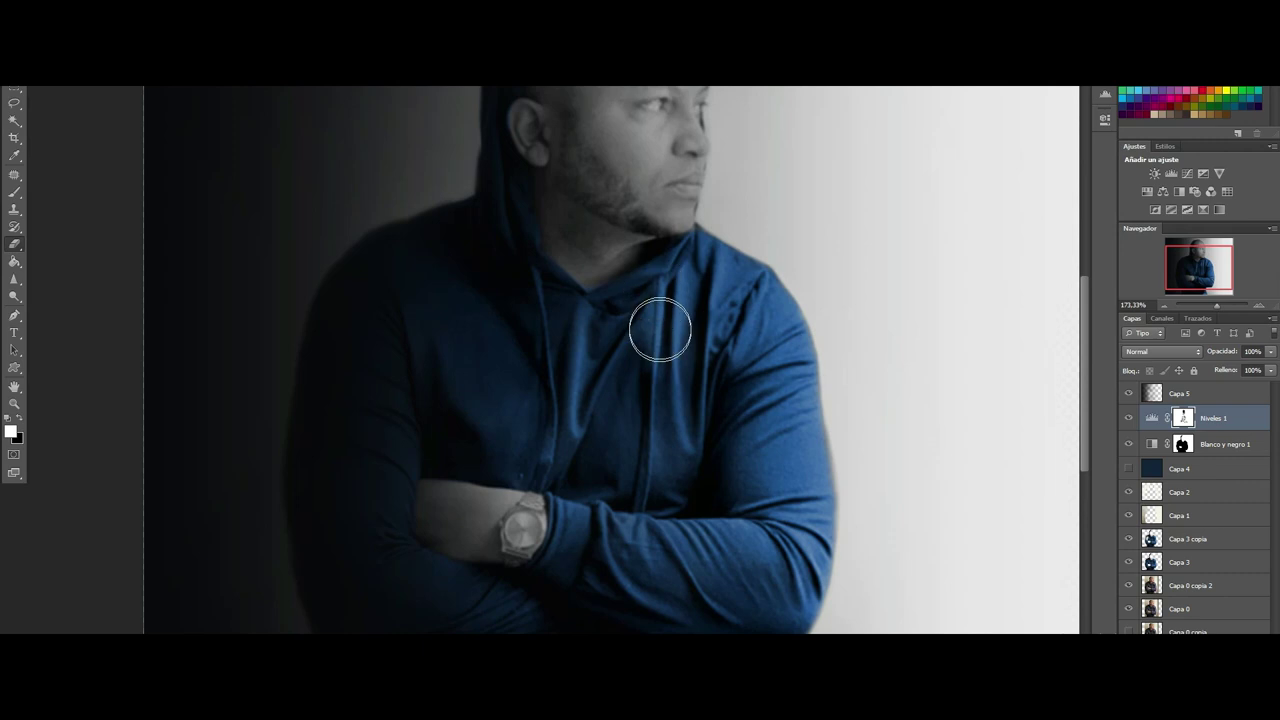
pyautogui.scroll(1, 660, 470)
pyautogui.scroll(1, 681, 432)
pyautogui.scroll(2, 674, 411)
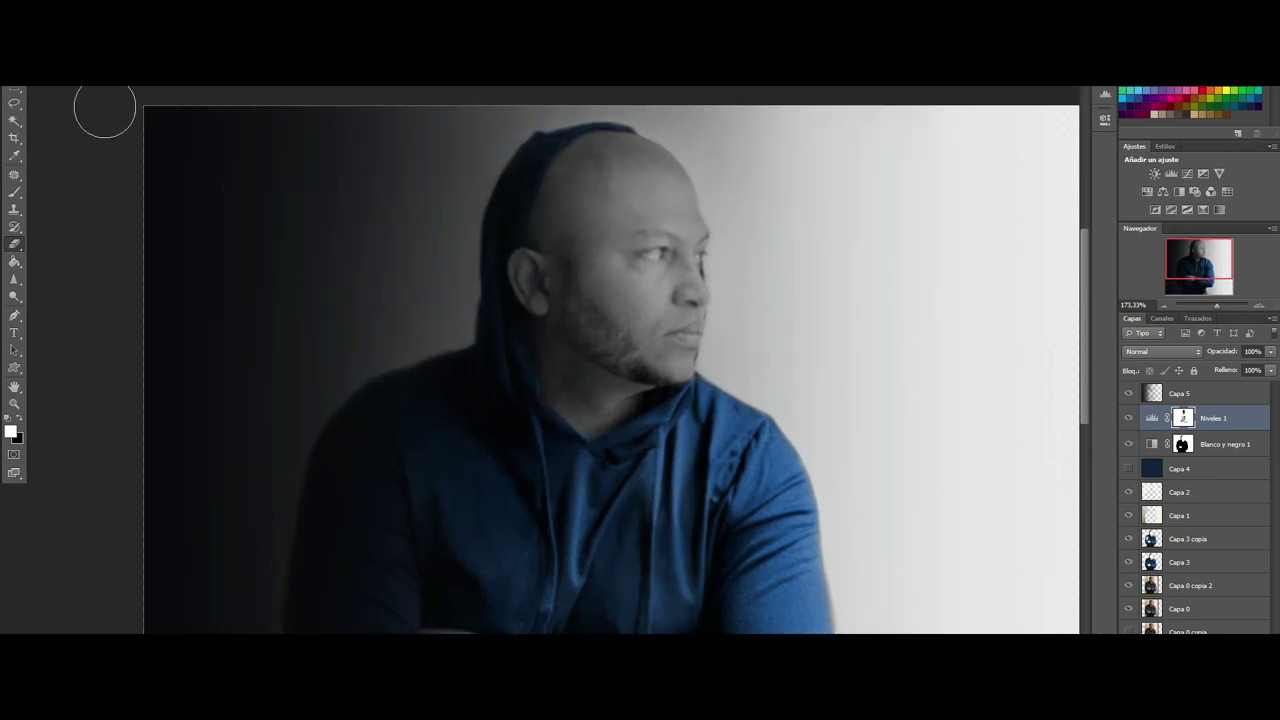
# Step: Switch to the Enfocar (Sharpen) tool from the blur tool group
pyautogui.rightClick(12, 244)
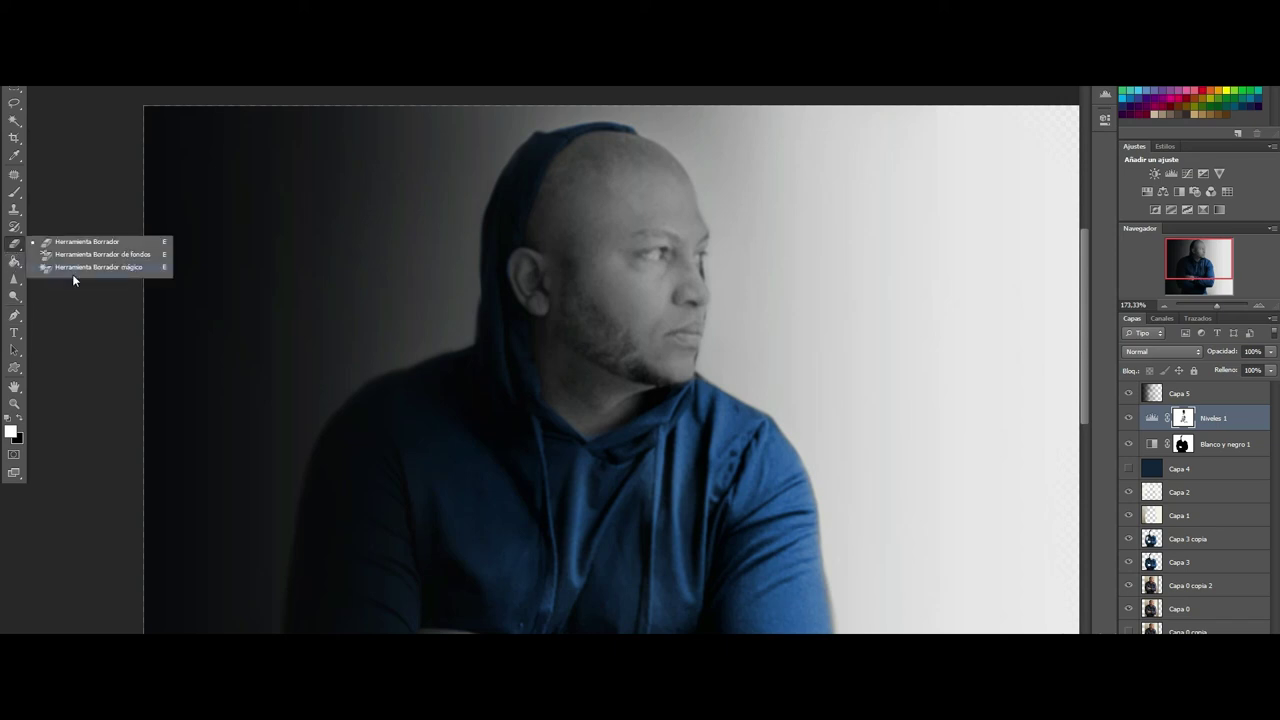
pyautogui.rightClick(15, 281)
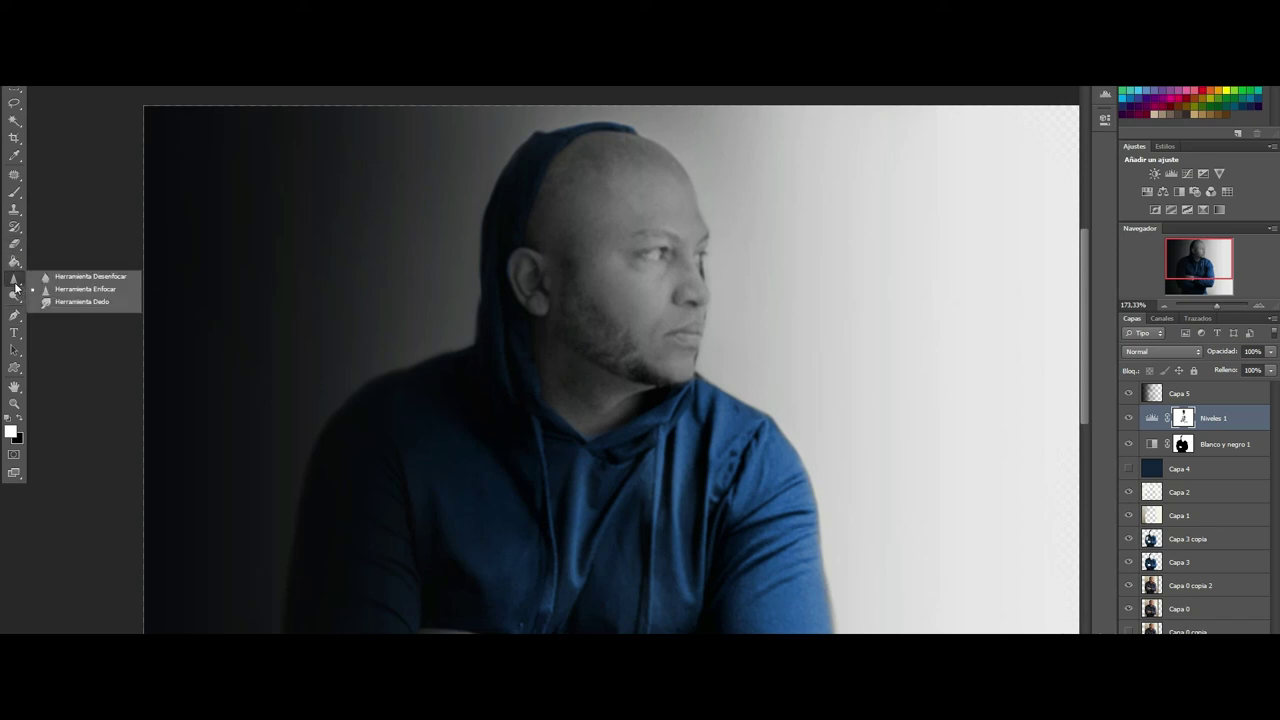
pyautogui.click(104, 293)
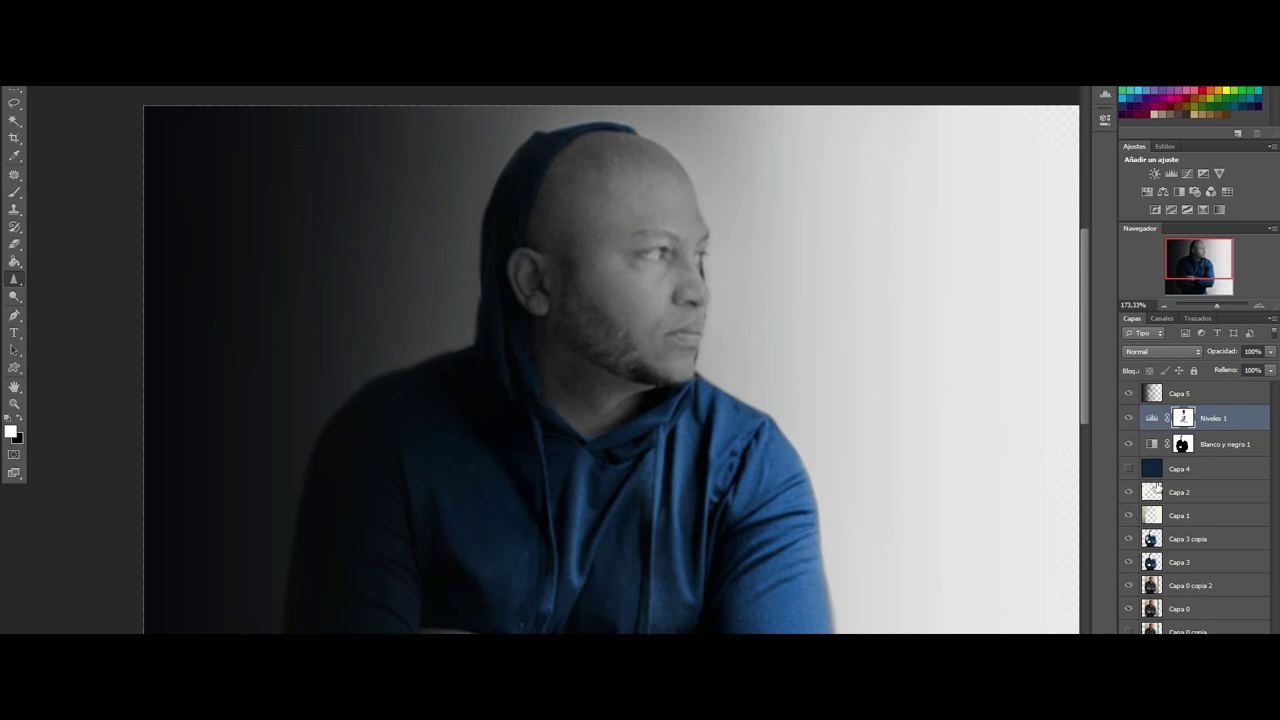
# Step: Compare with Niveles 1 and Blanco y negro 1 toggled, then zoom out
pyautogui.click(1128, 420)
pyautogui.click(1128, 420)
pyautogui.click(1128, 420)
pyautogui.click(1128, 420)
pyautogui.click(1128, 420)
pyautogui.click(1128, 420)
pyautogui.click(1126, 444)
pyautogui.moveTo(1218, 304); pyautogui.dragTo(1212, 306)
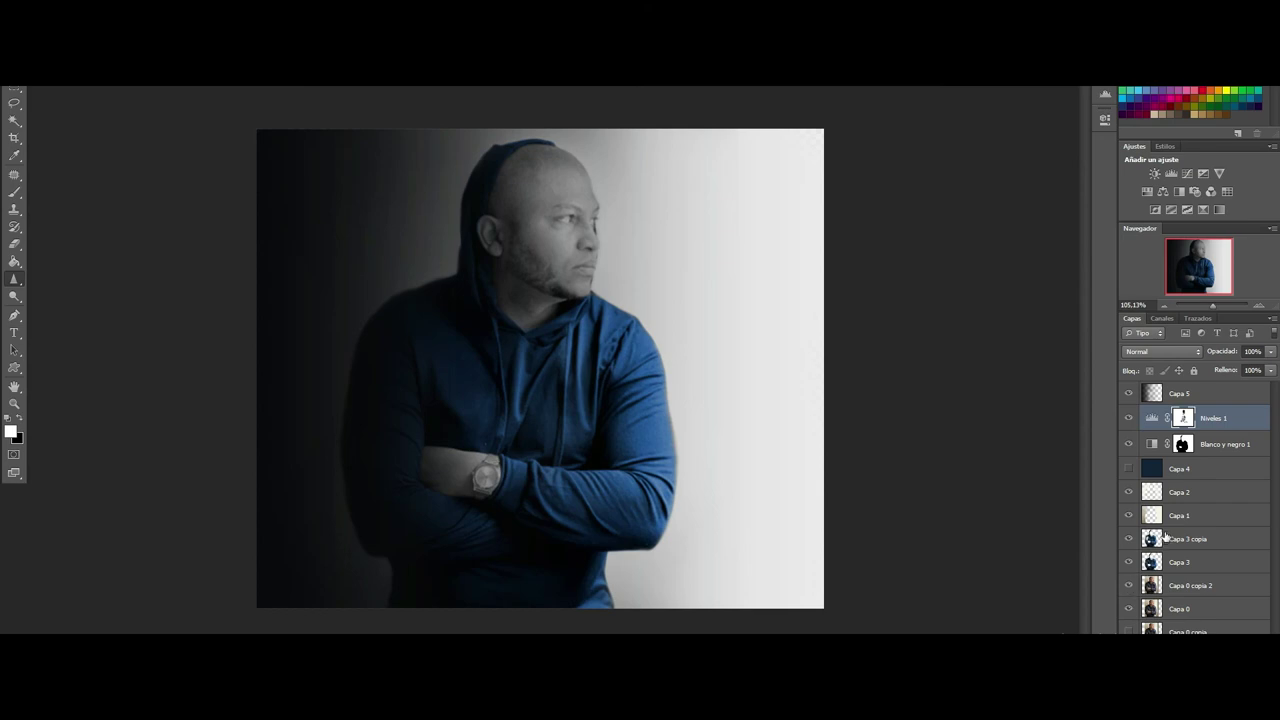
# Step: Check Capa 0 copia 2 by toggling its visibility and select it
pyautogui.click(1129, 585)
pyautogui.click(1129, 585)
pyautogui.click(1156, 588)
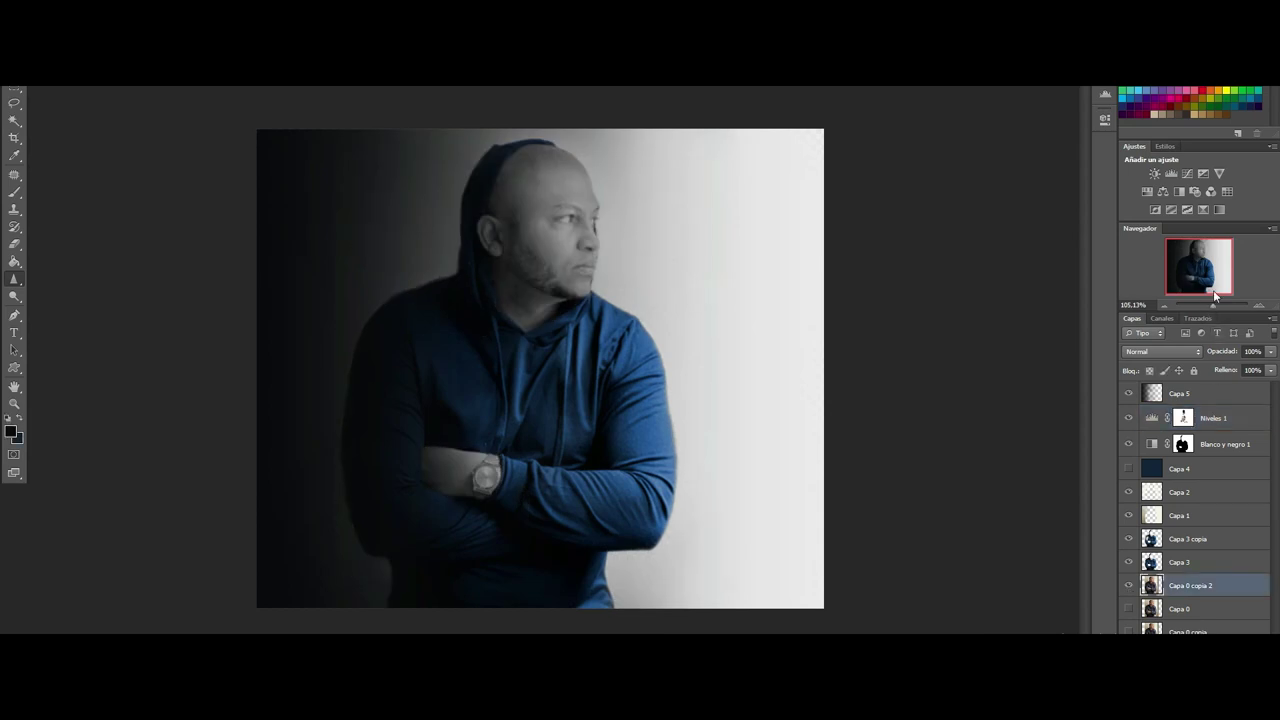
# Step: Zoom to about 272% on the hoodie and select the Capa 3 copia layer
pyautogui.moveTo(1216, 305); pyautogui.dragTo(1211, 259)
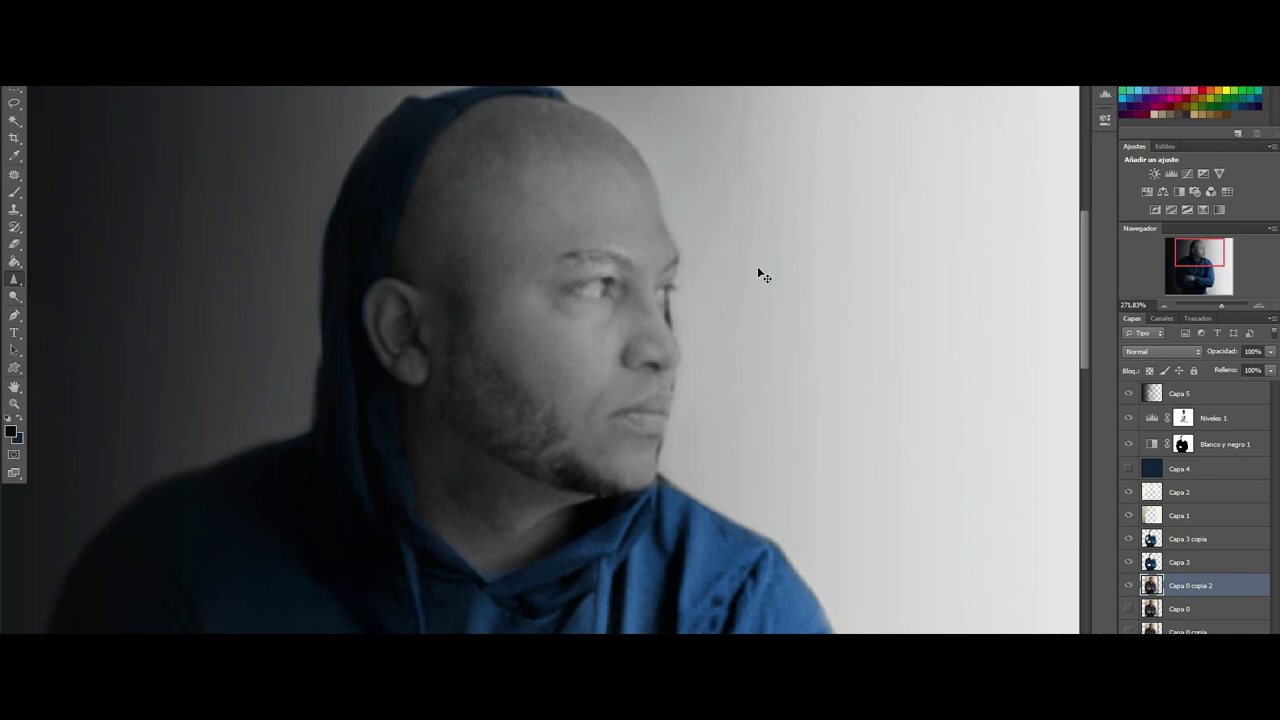
pyautogui.scroll(-5, 400, 320)
pyautogui.scroll(-3, 470, 320)
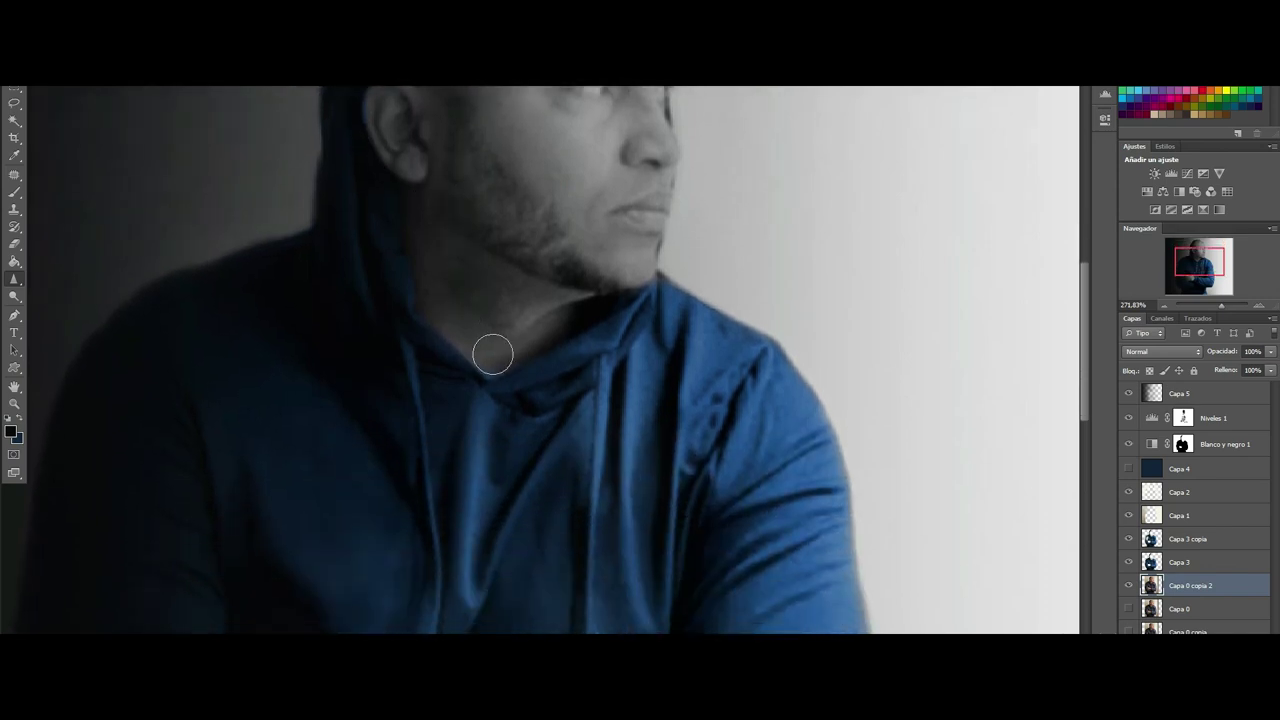
pyautogui.scroll(-5, 493, 354)
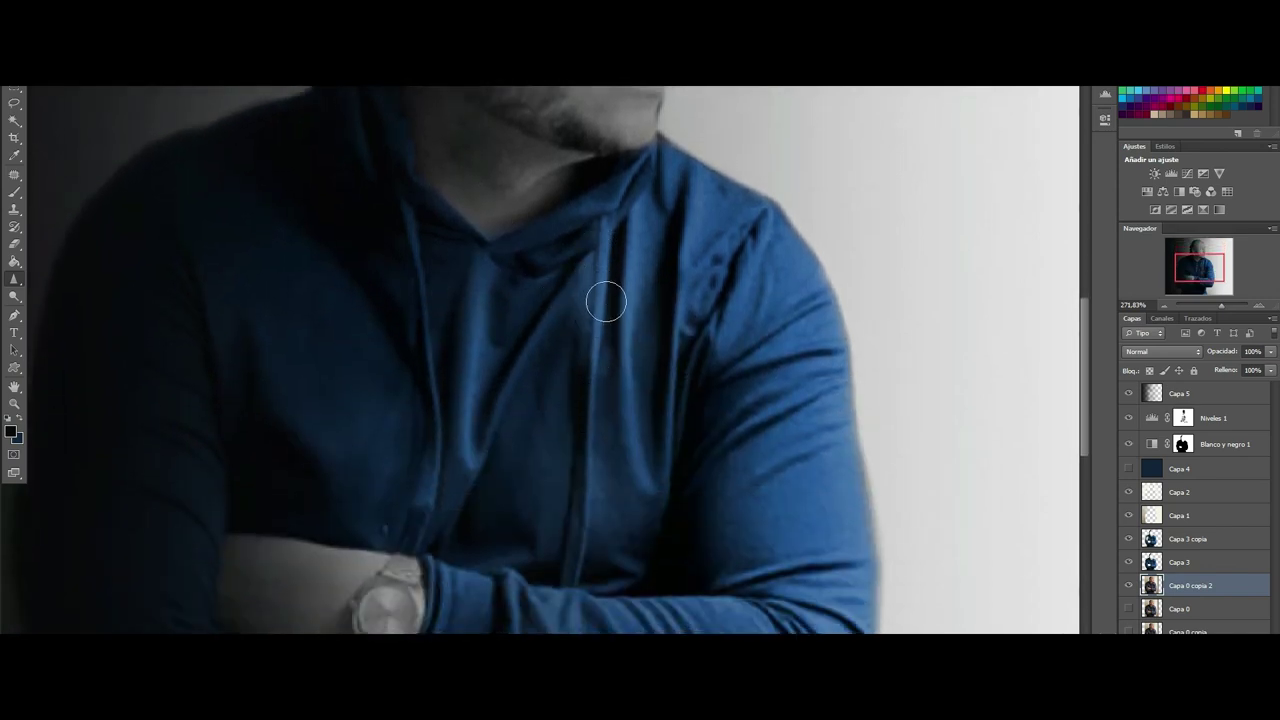
pyautogui.scroll(-2, 590, 316)
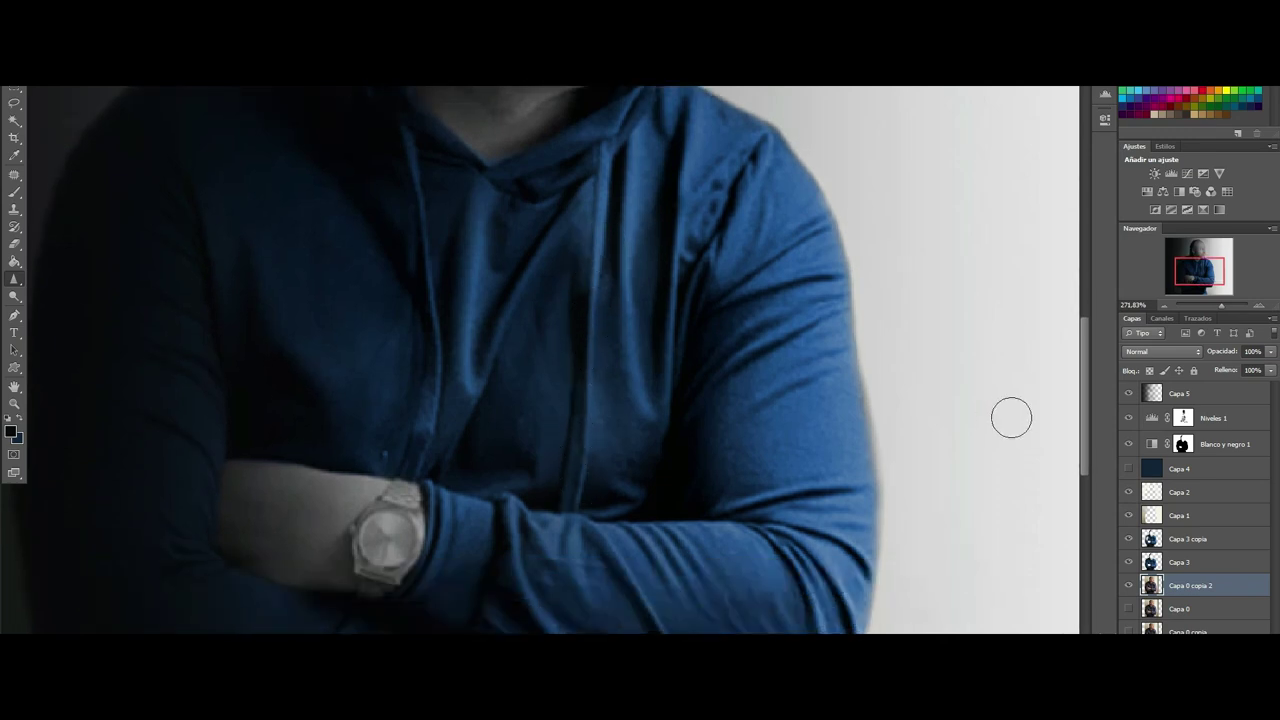
pyautogui.click(1174, 541)
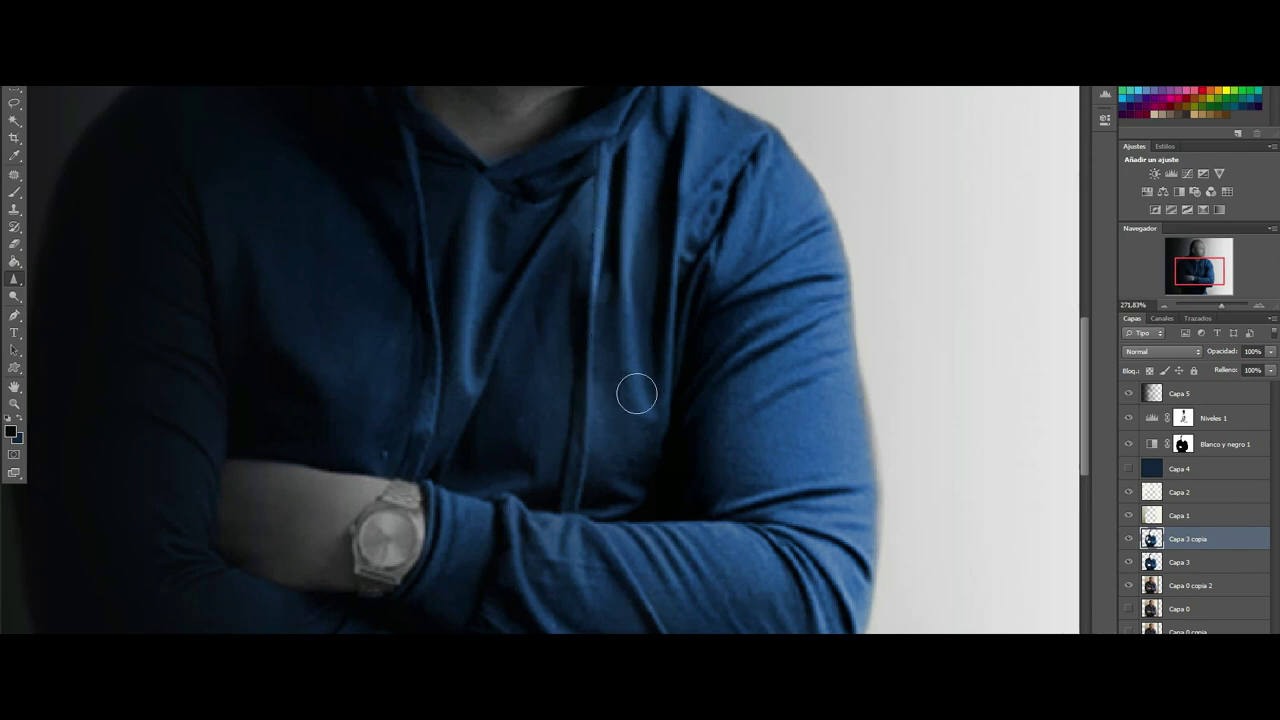
pyautogui.scroll(-3, 808, 323)
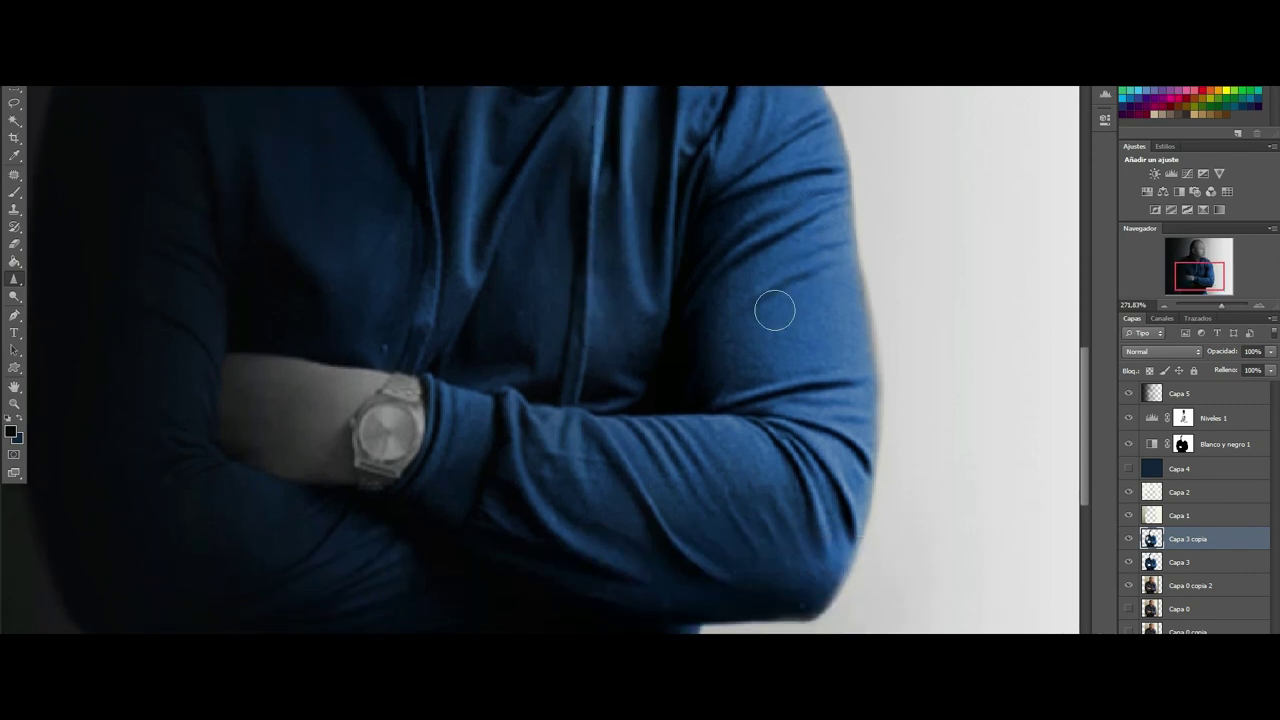
pyautogui.scroll(-2, 736, 395)
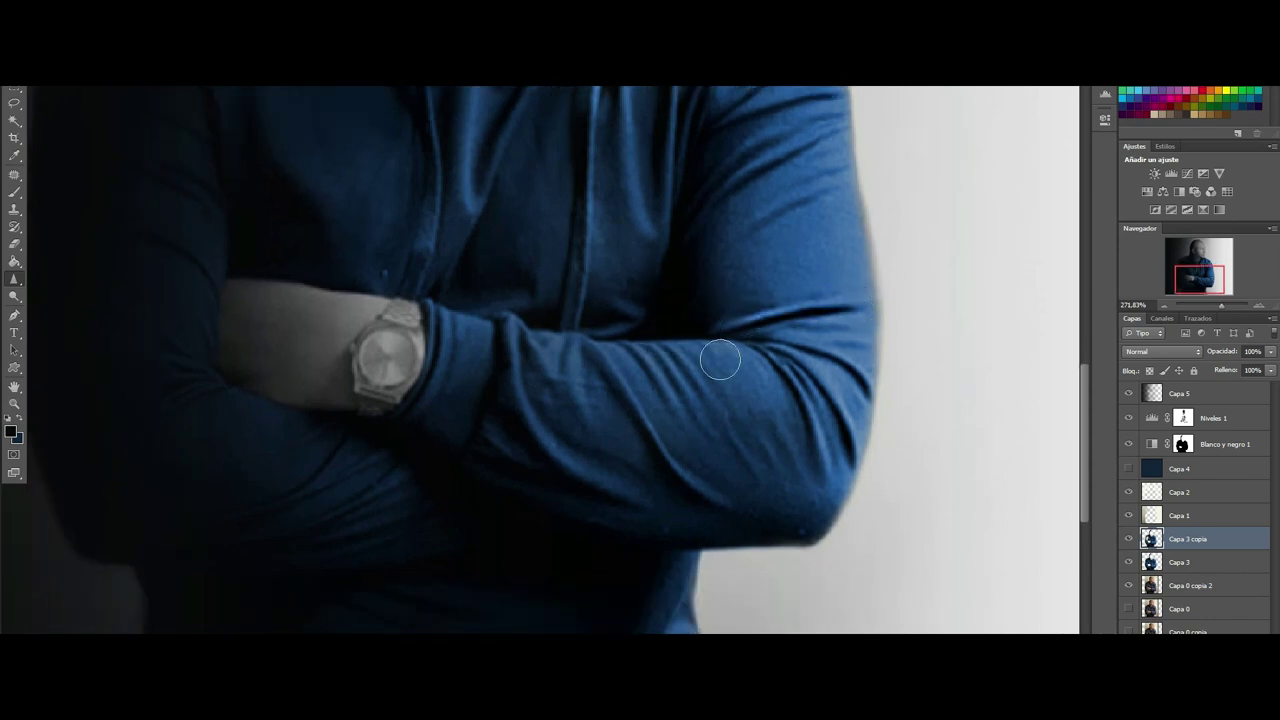
pyautogui.scroll(-2, 700, 365)
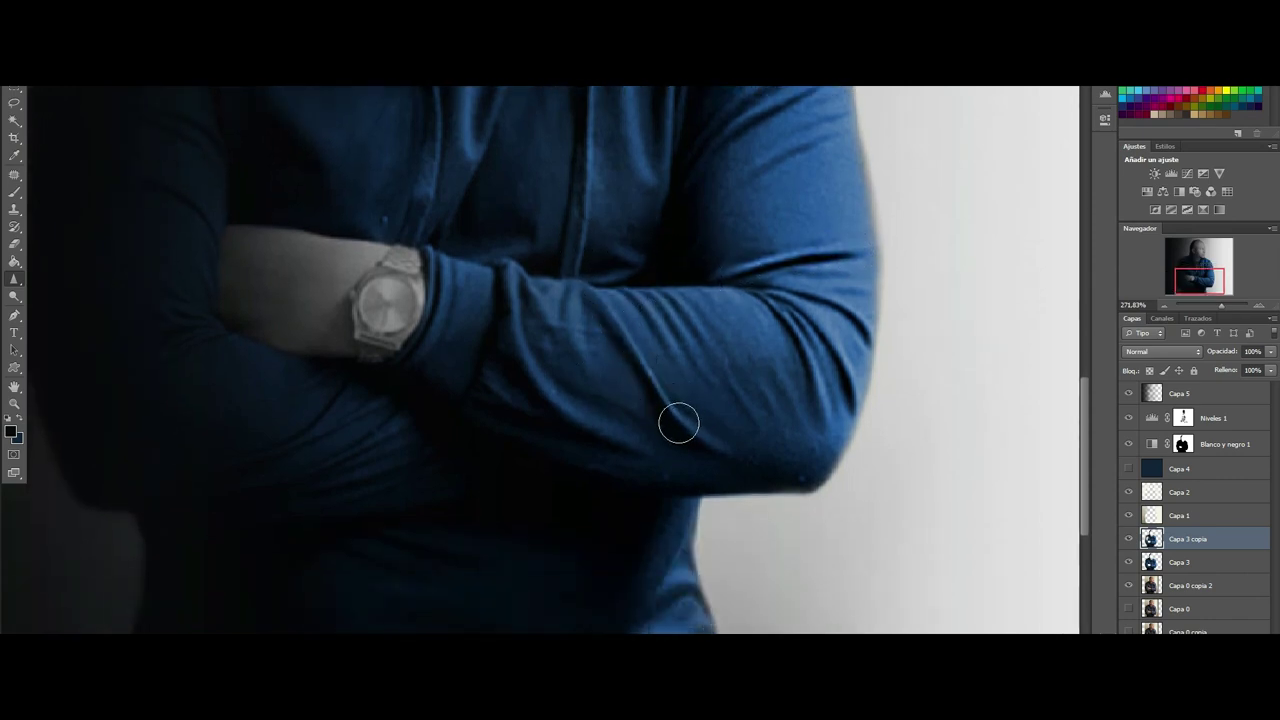
pyautogui.scroll(-2, 555, 335)
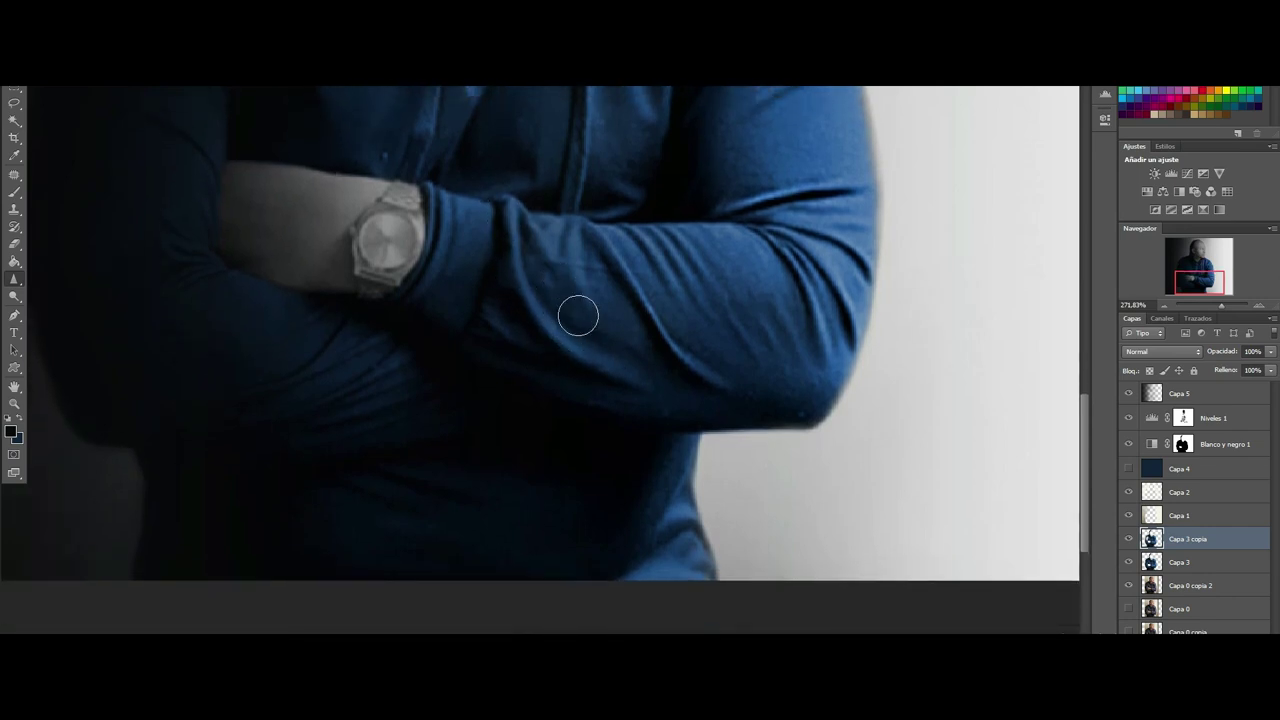
pyautogui.scroll(4, 530, 280)
pyautogui.scroll(2, 465, 230)
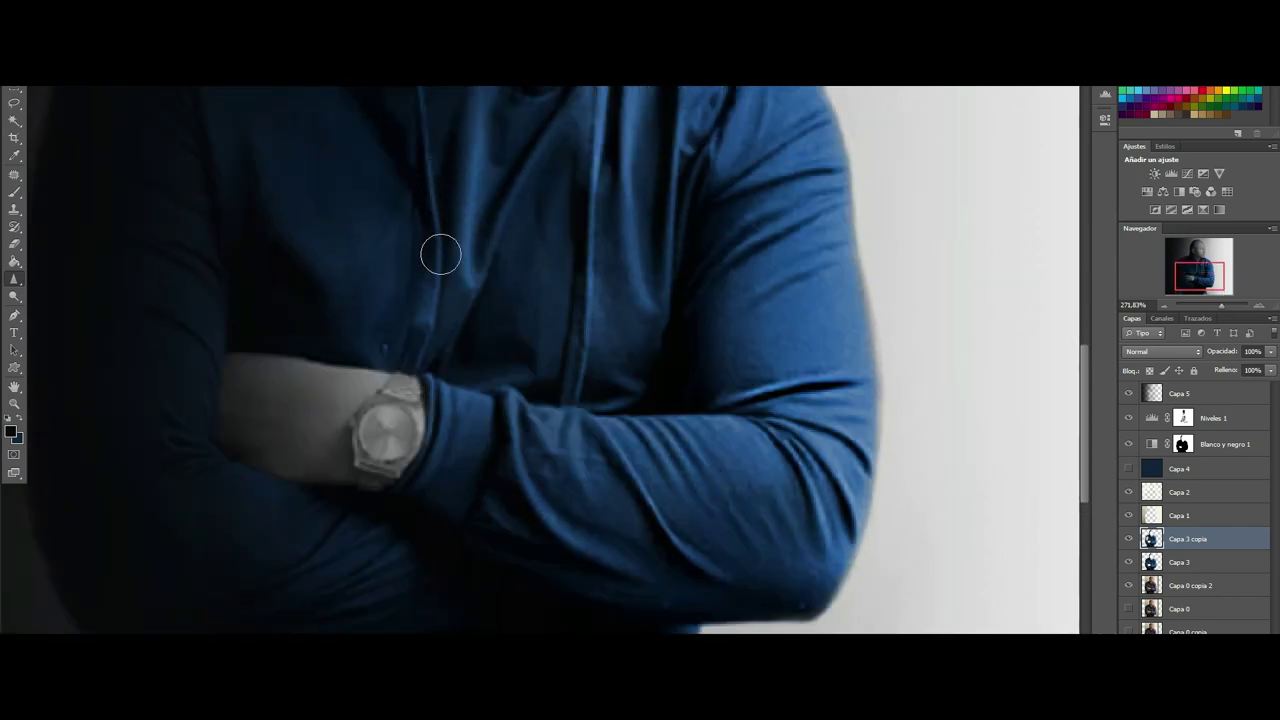
pyautogui.scroll(-2, 423, 357)
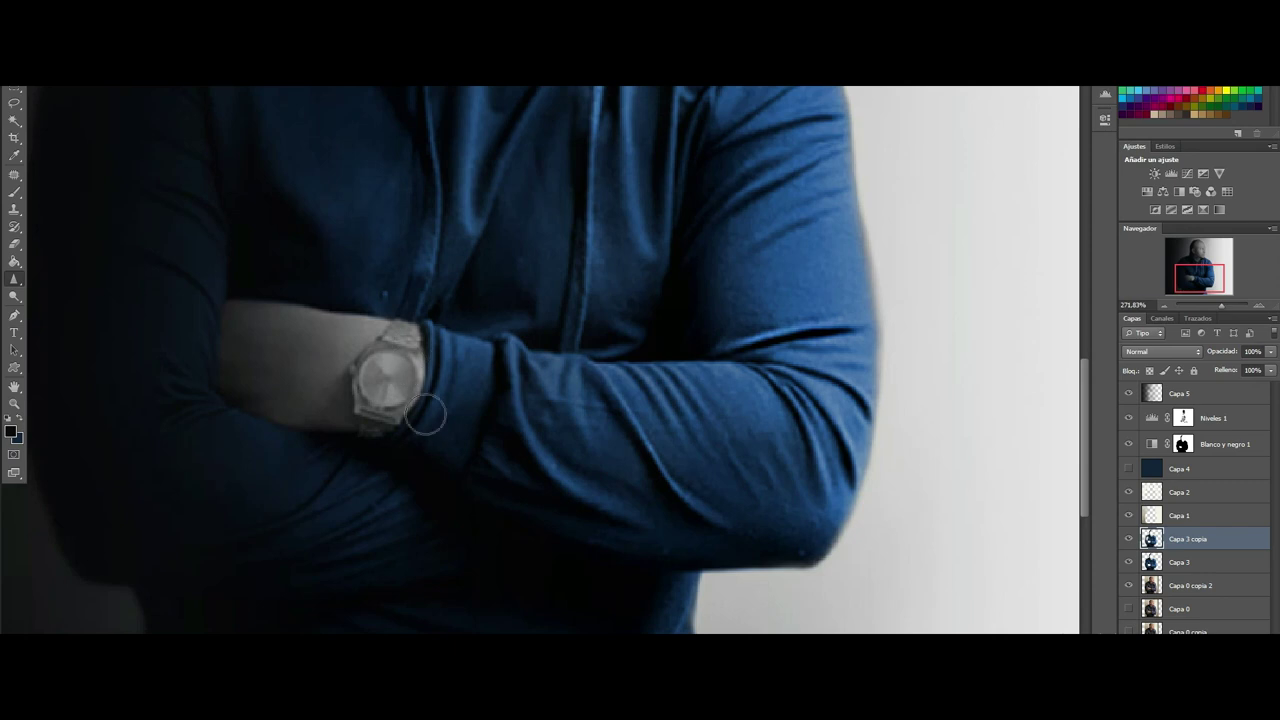
pyautogui.scroll(-3, 380, 380)
pyautogui.scroll(3, 400, 340)
pyautogui.scroll(5, 423, 317)
pyautogui.scroll(4, 409, 314)
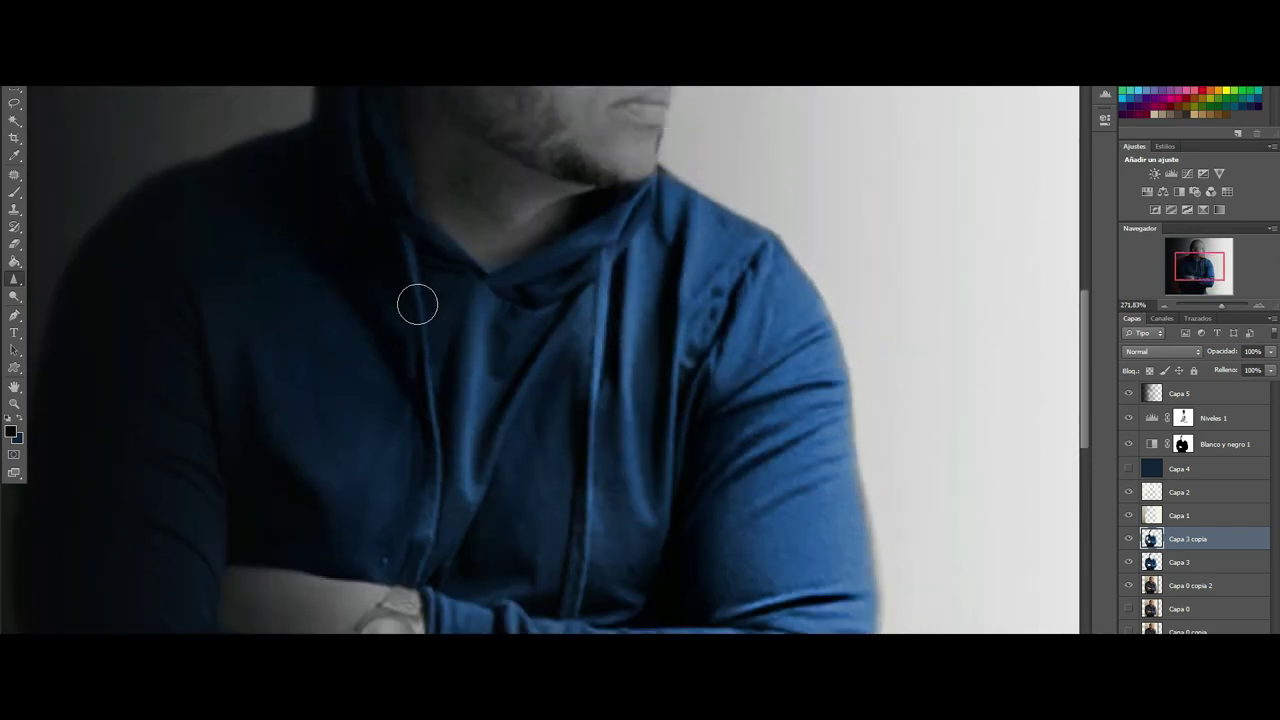
pyautogui.scroll(-1, 586, 380)
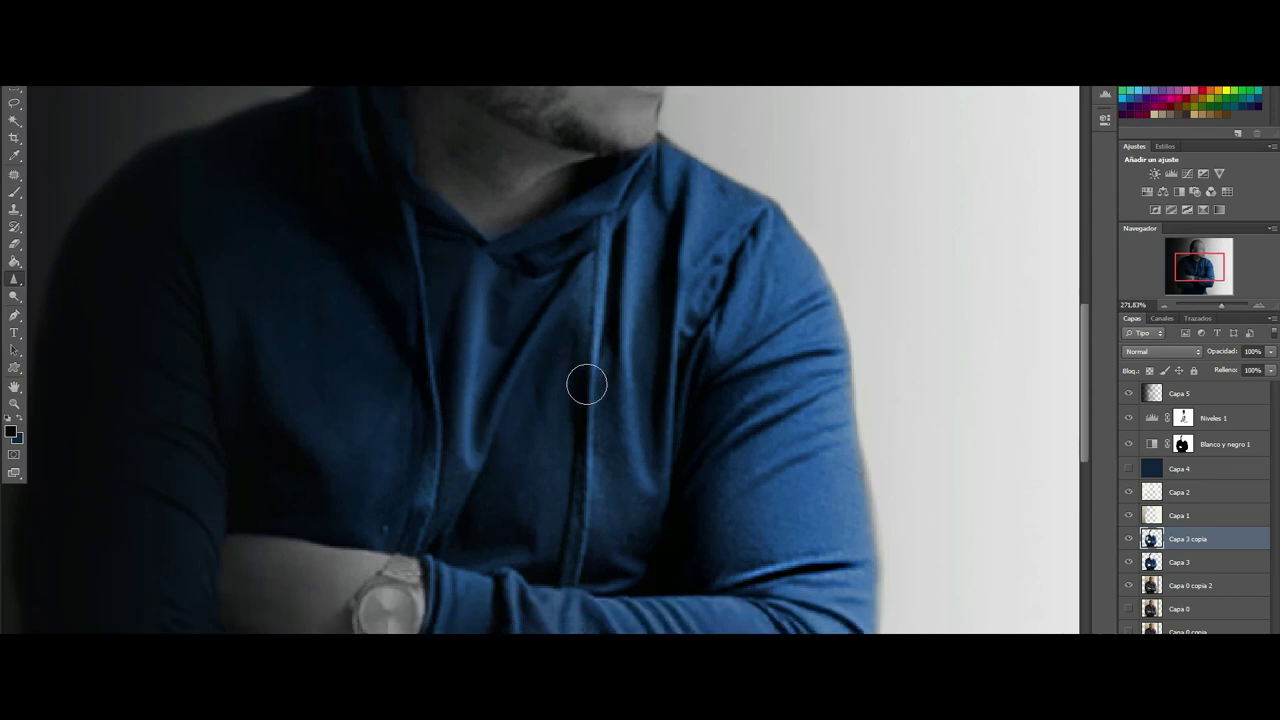
pyautogui.scroll(-3, 674, 446)
pyautogui.scroll(-3, 683, 528)
pyautogui.scroll(-3, 683, 488)
pyautogui.scroll(-4, 683, 488)
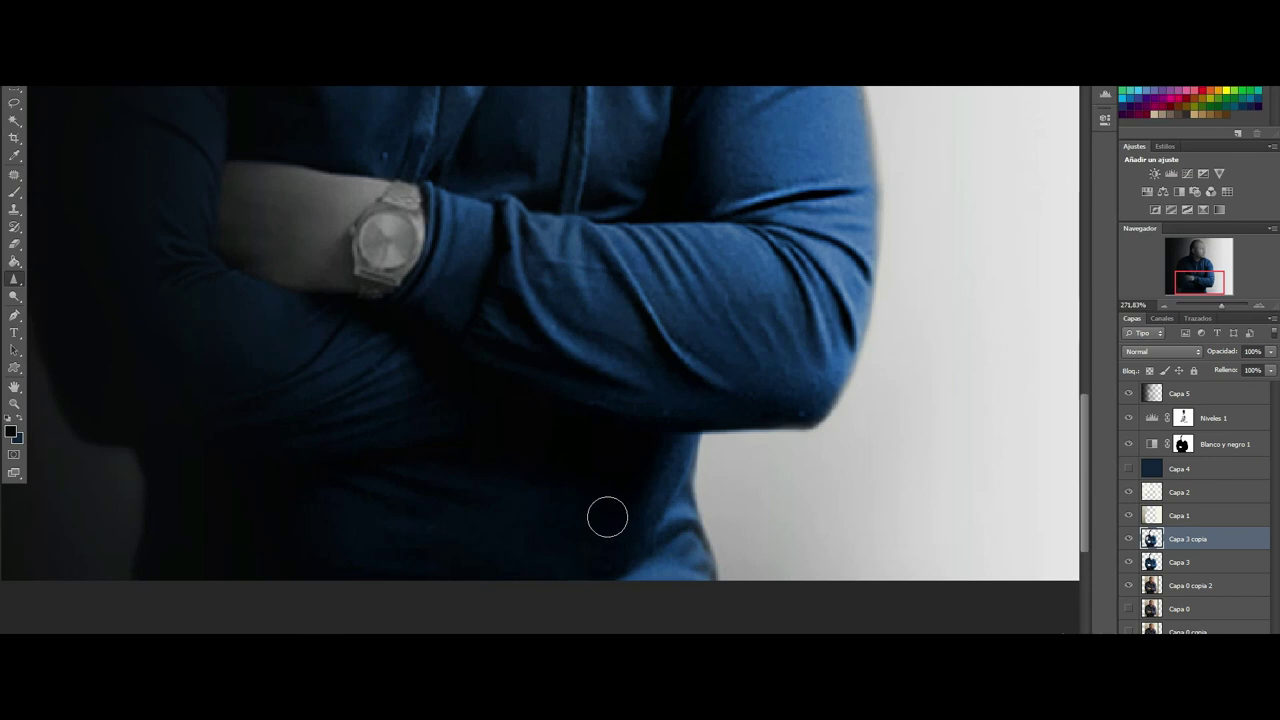
pyautogui.scroll(3, 600, 510)
pyautogui.scroll(2, 542, 480)
pyautogui.scroll(3, 550, 448)
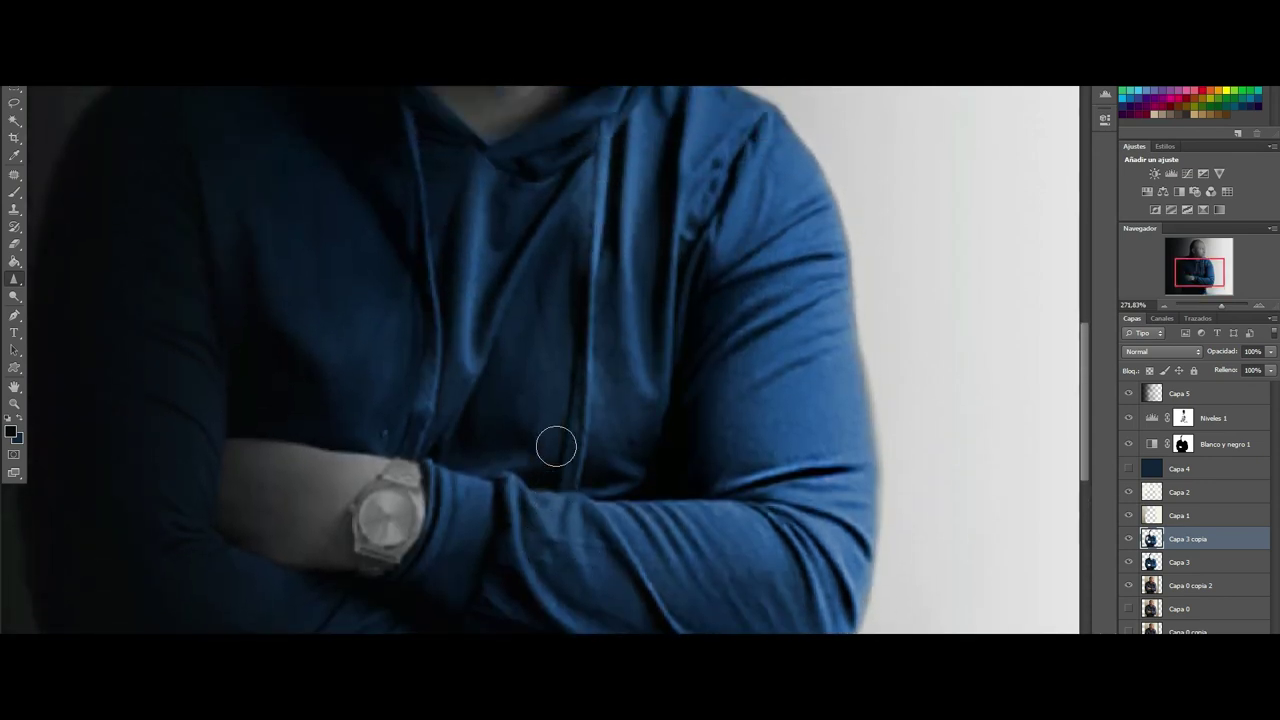
pyautogui.scroll(1, 574, 580)
pyautogui.scroll(1, 590, 520)
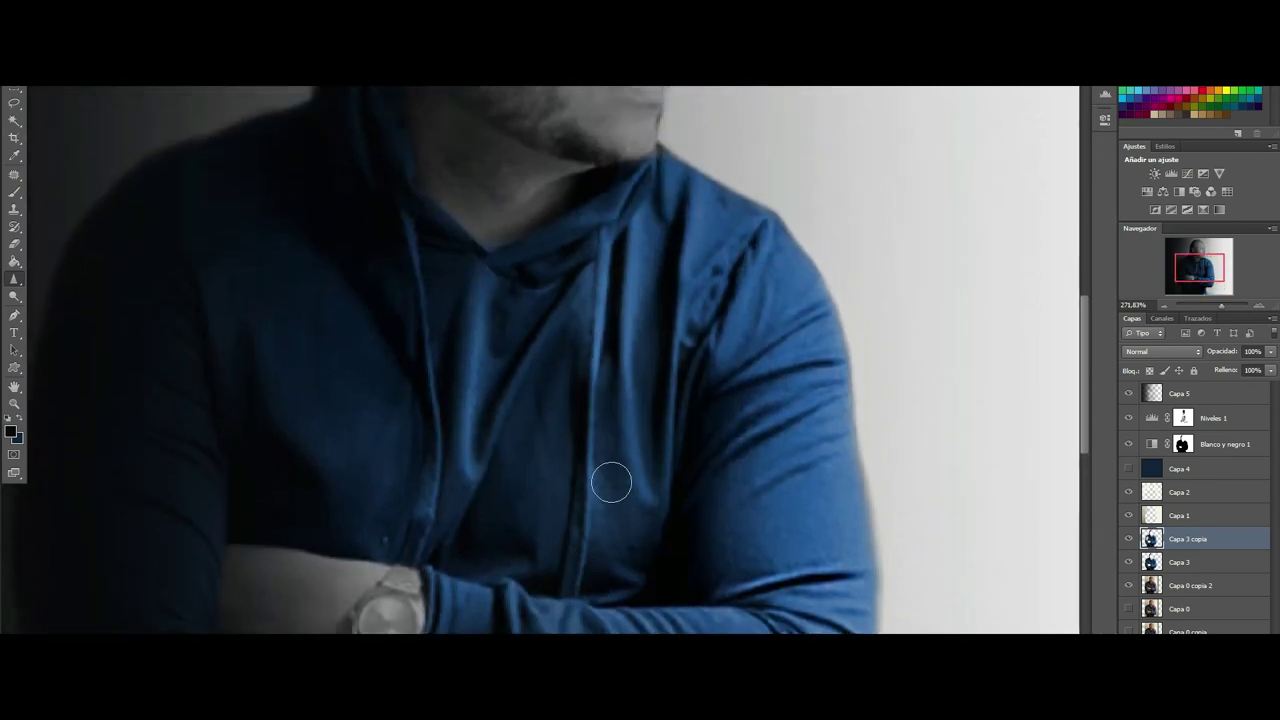
pyautogui.scroll(2, 605, 440)
pyautogui.scroll(1, 598, 398)
pyautogui.scroll(1, 588, 360)
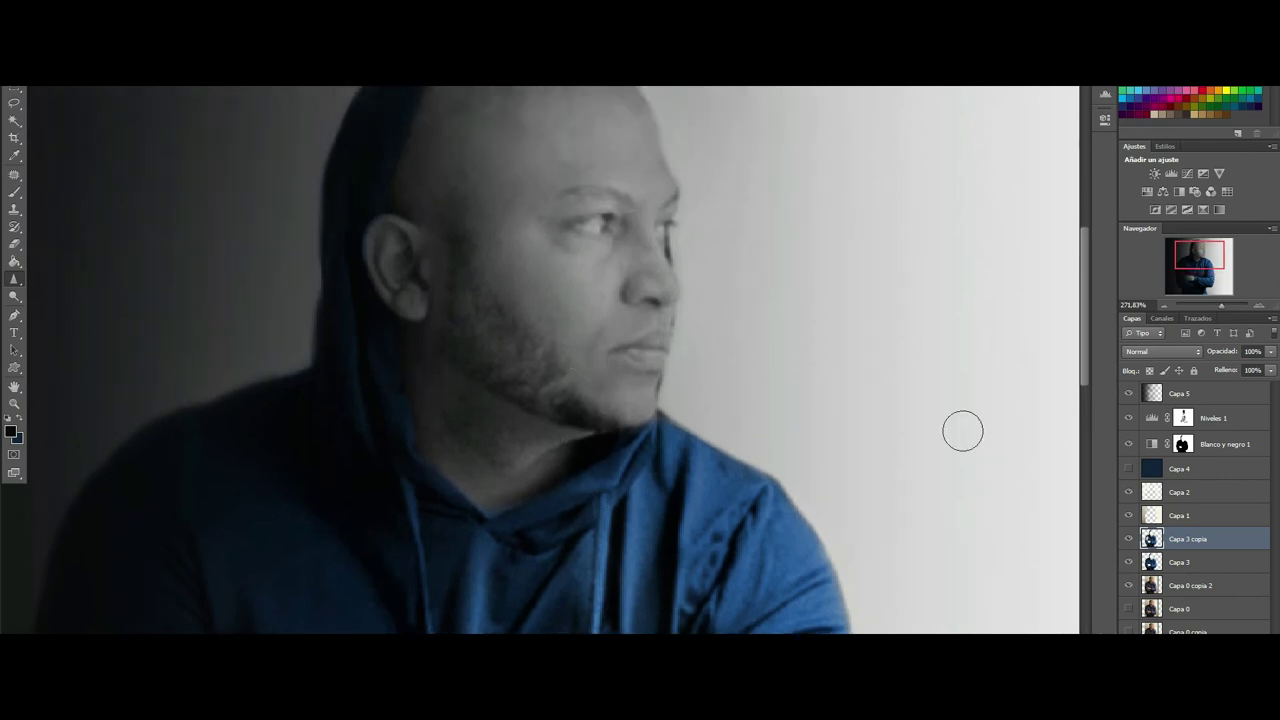
pyautogui.click(1178, 587)
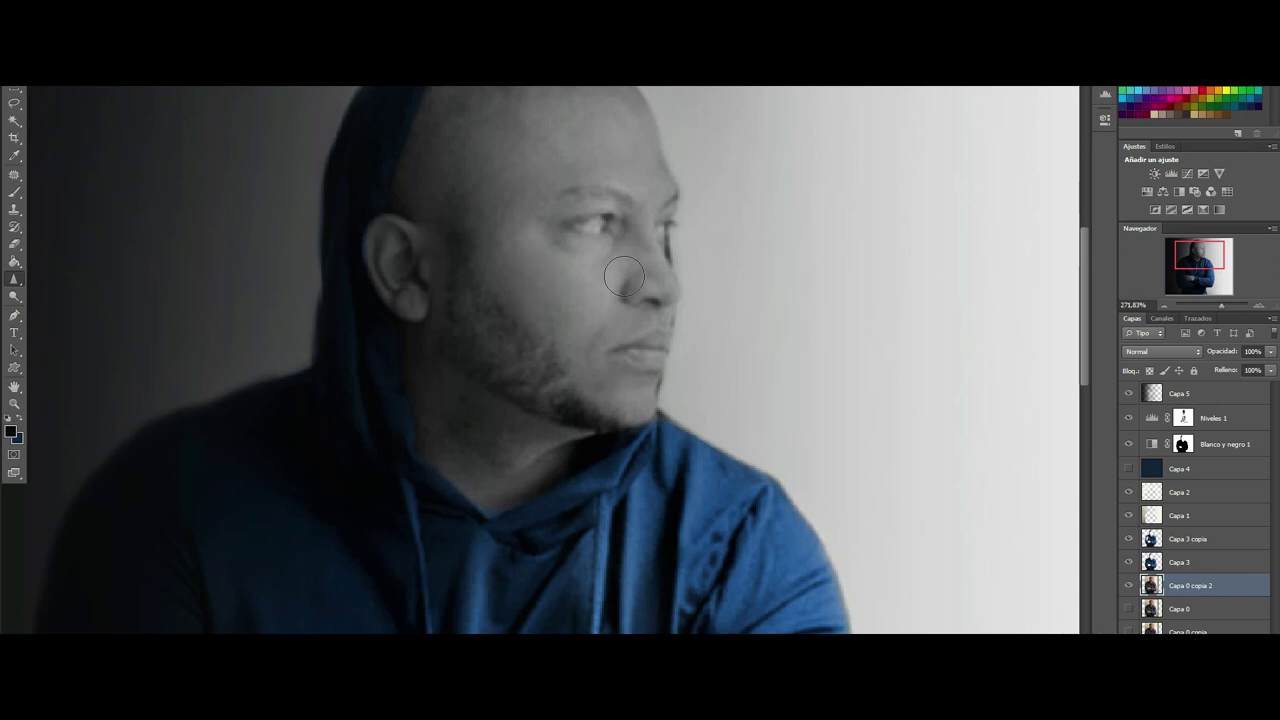
pyautogui.click(1163, 548)
pyautogui.click(1130, 541)
pyautogui.click(1130, 540)
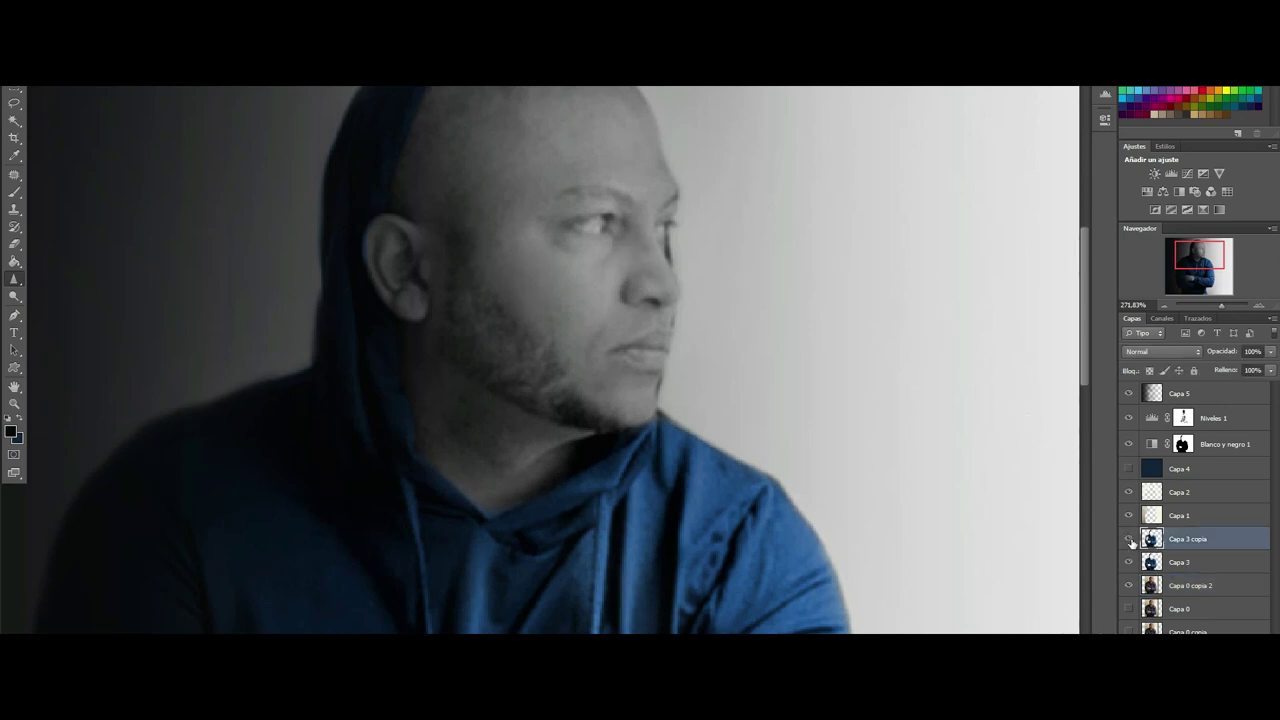
pyautogui.click(1130, 541)
pyautogui.click(1130, 541)
pyautogui.moveTo(1221, 304); pyautogui.dragTo(1228, 304)
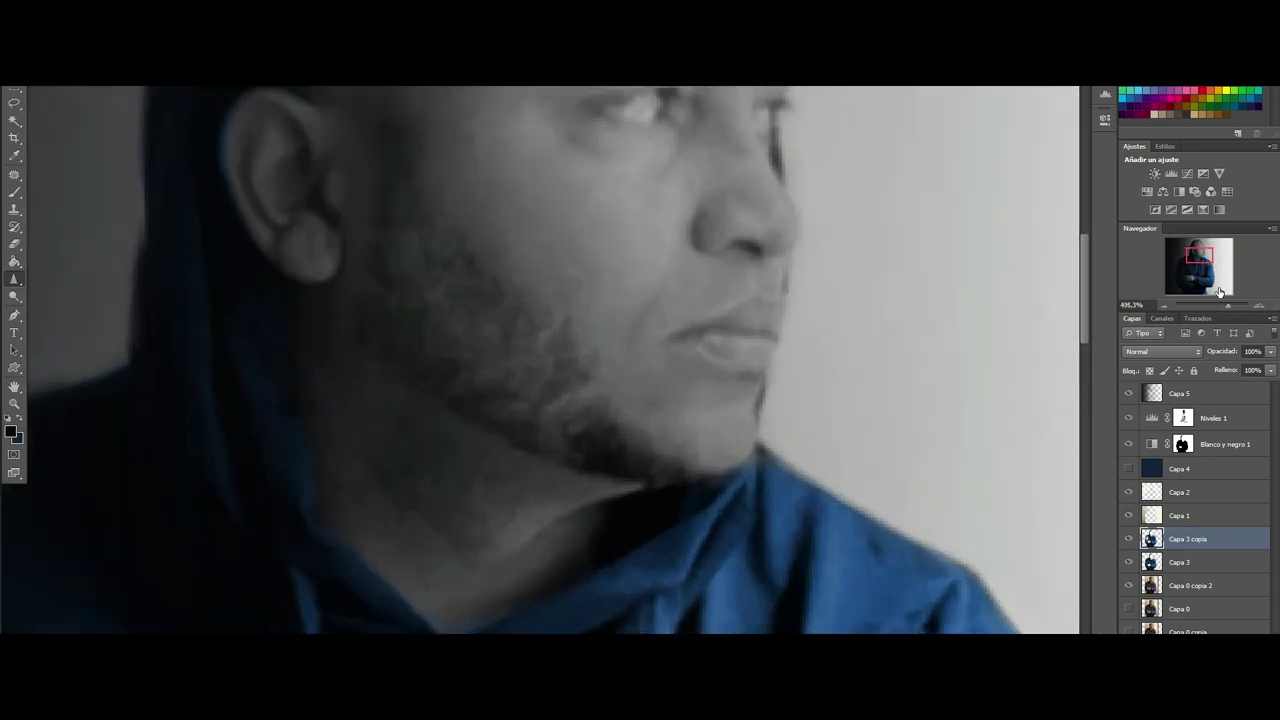
pyautogui.moveTo(1201, 257); pyautogui.dragTo(1192, 251)
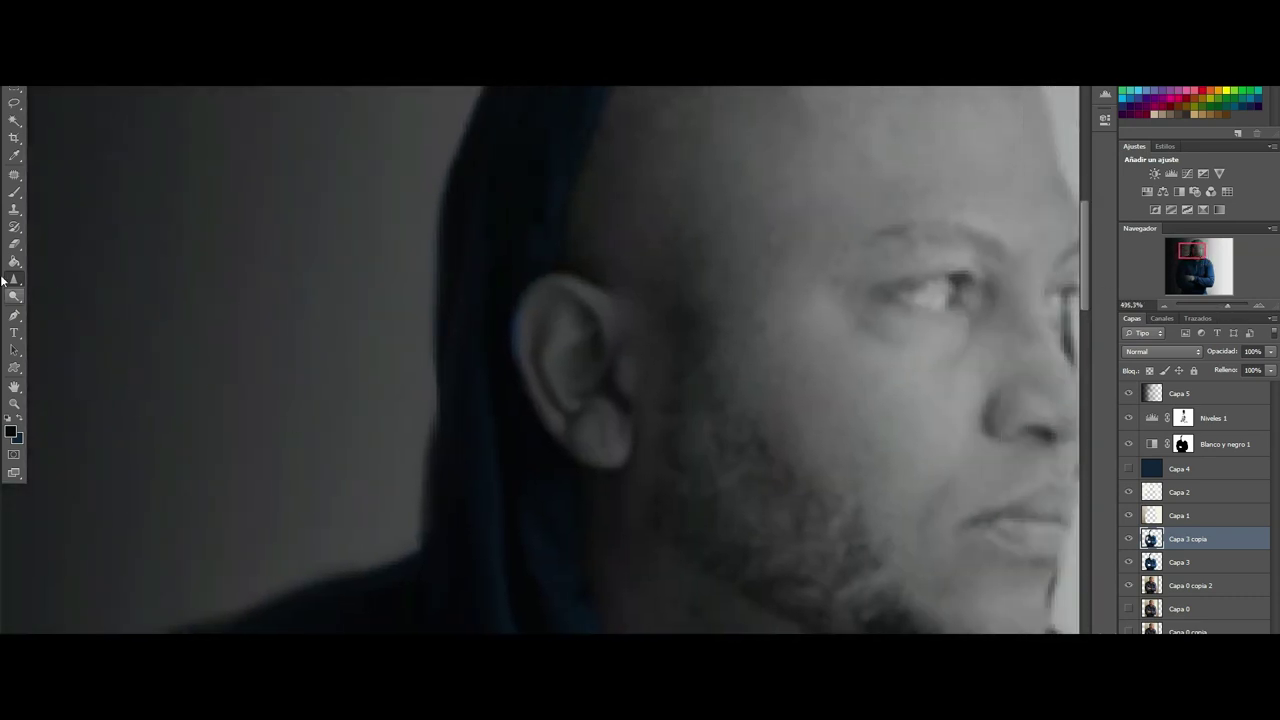
pyautogui.click(45, 75)
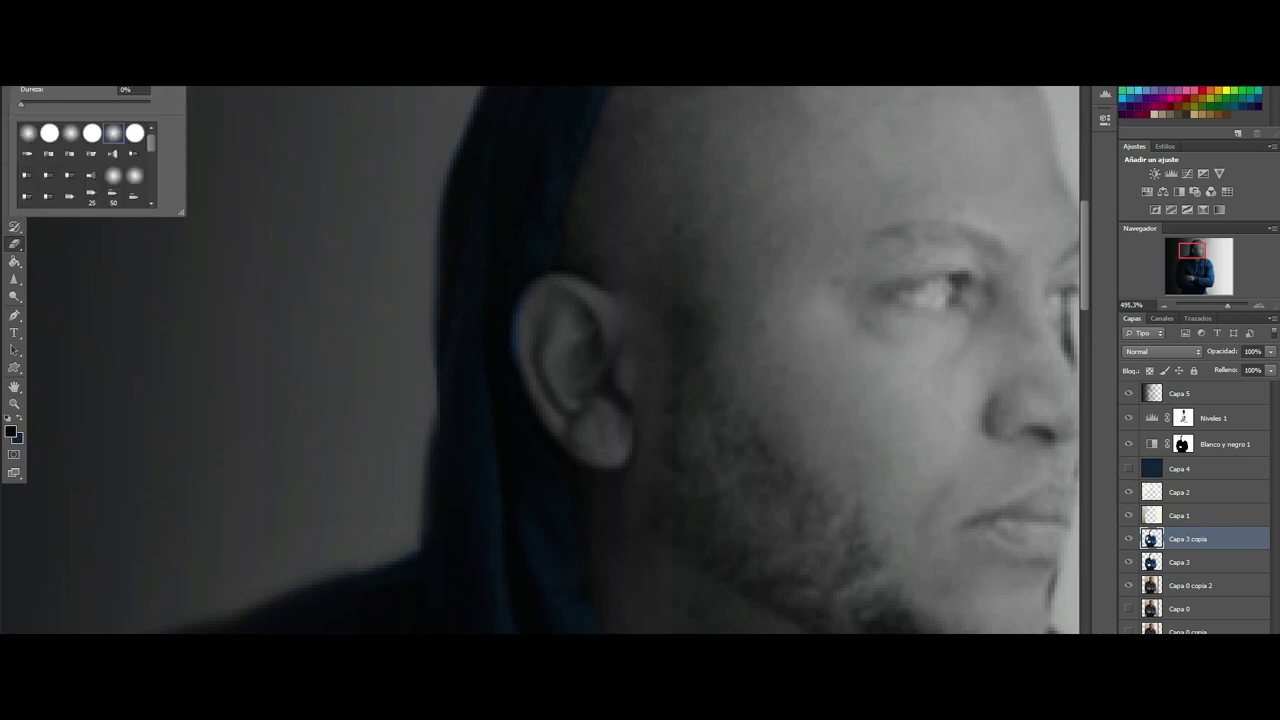
pyautogui.press('Return')
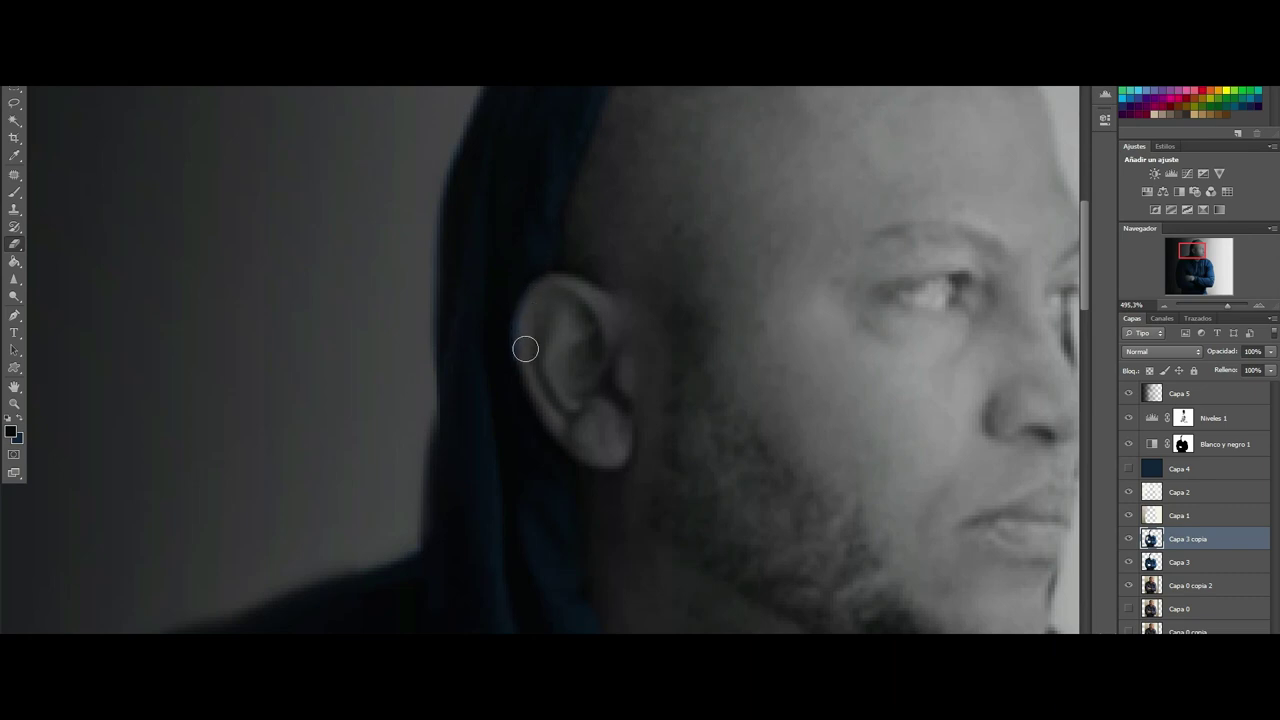
pyautogui.click(1129, 539)
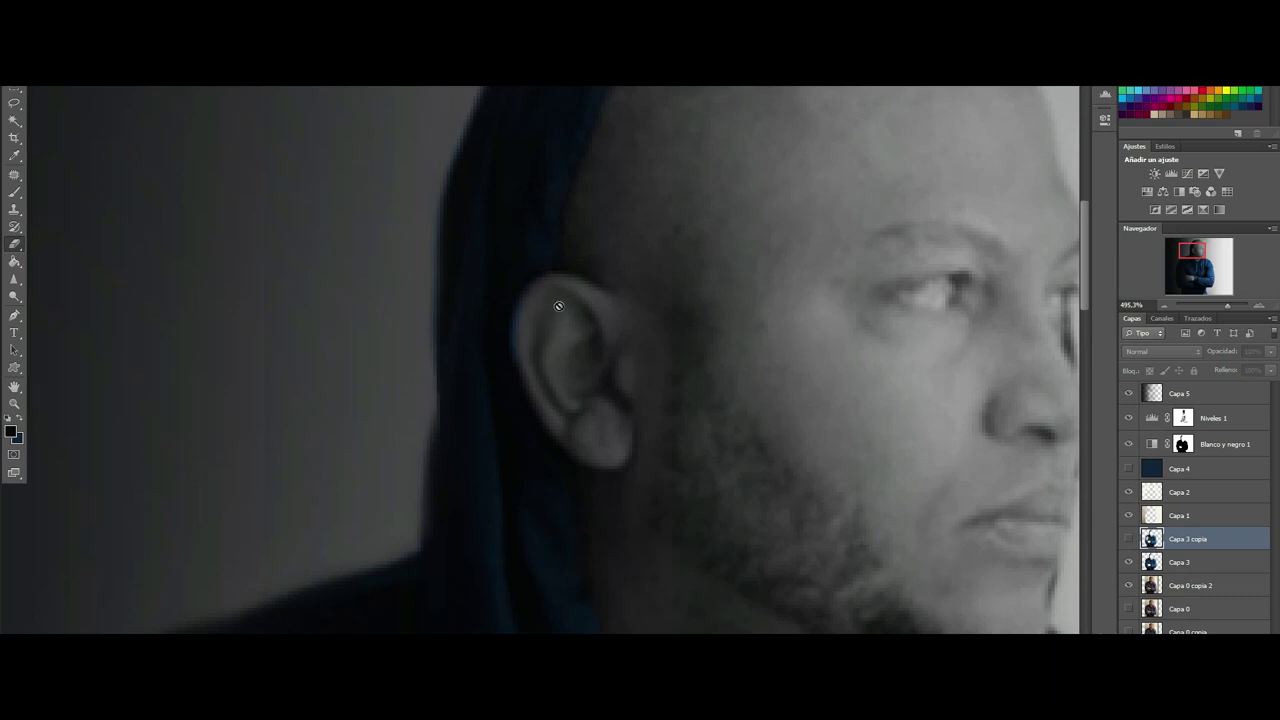
pyautogui.click(1152, 564)
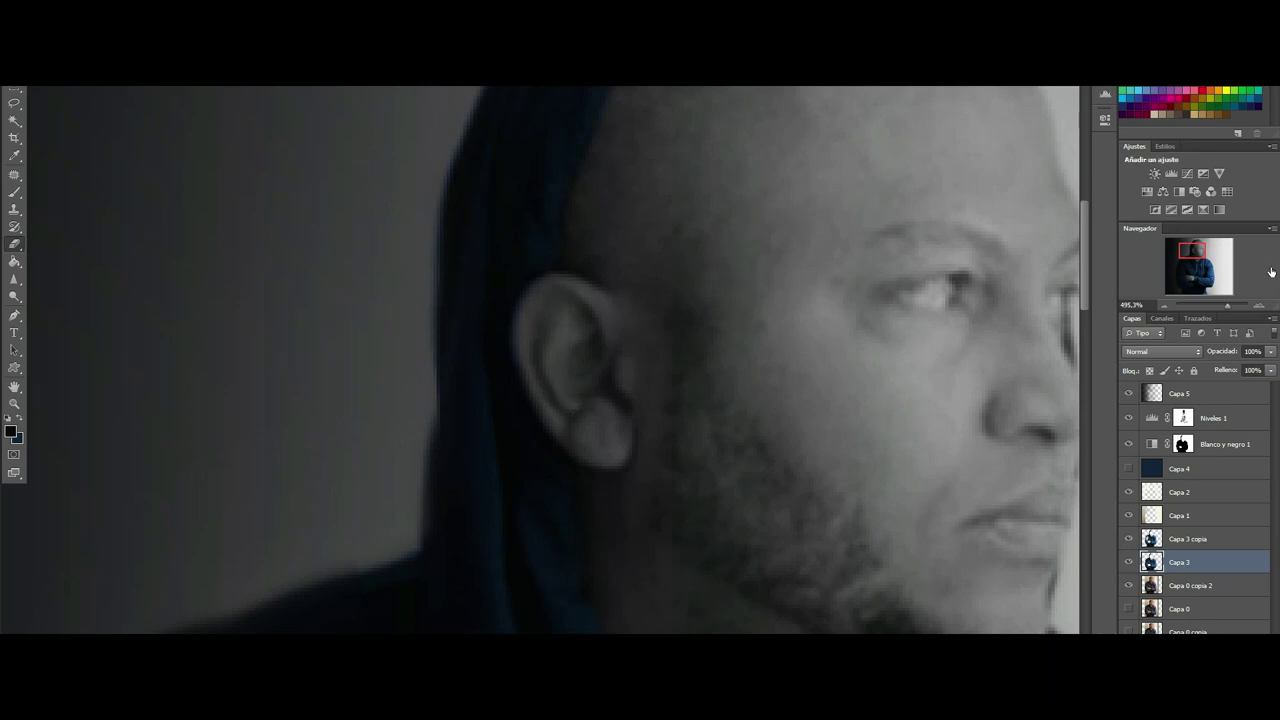
pyautogui.moveTo(1227, 300)
pyautogui.mouseDown()
pyautogui.moveTo(1211, 309)
pyautogui.moveTo(1223, 308)
pyautogui.moveTo(1205, 250)
pyautogui.mouseUp()
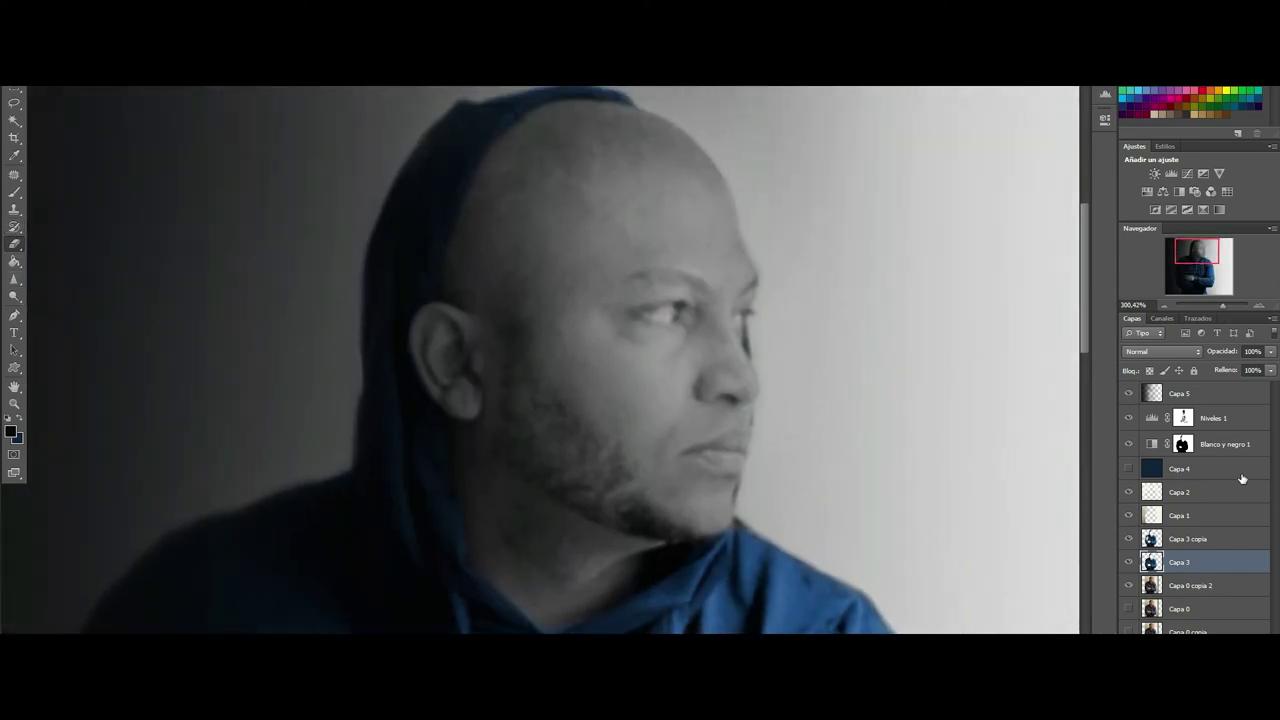
# Step: On Capa 0 copia 2, pick the Sharpen Tool with a 4% hardness brush
pyautogui.click(1185, 585)
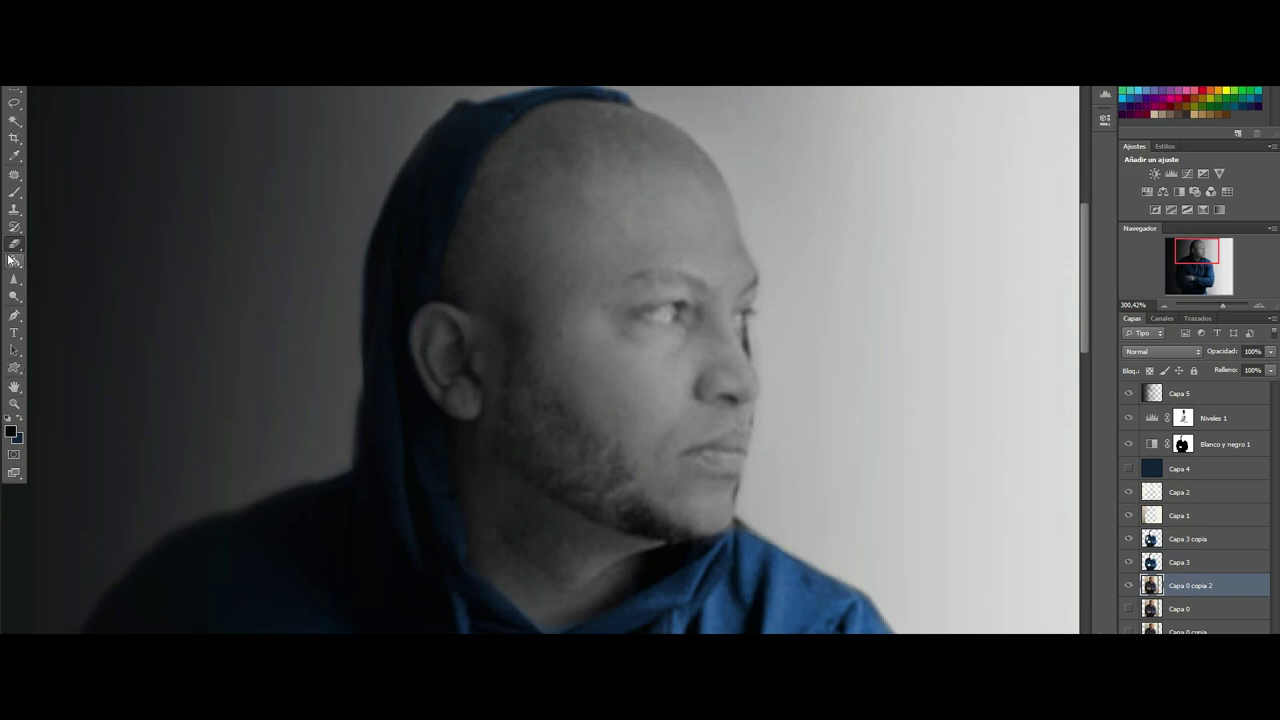
pyautogui.click(17, 284)
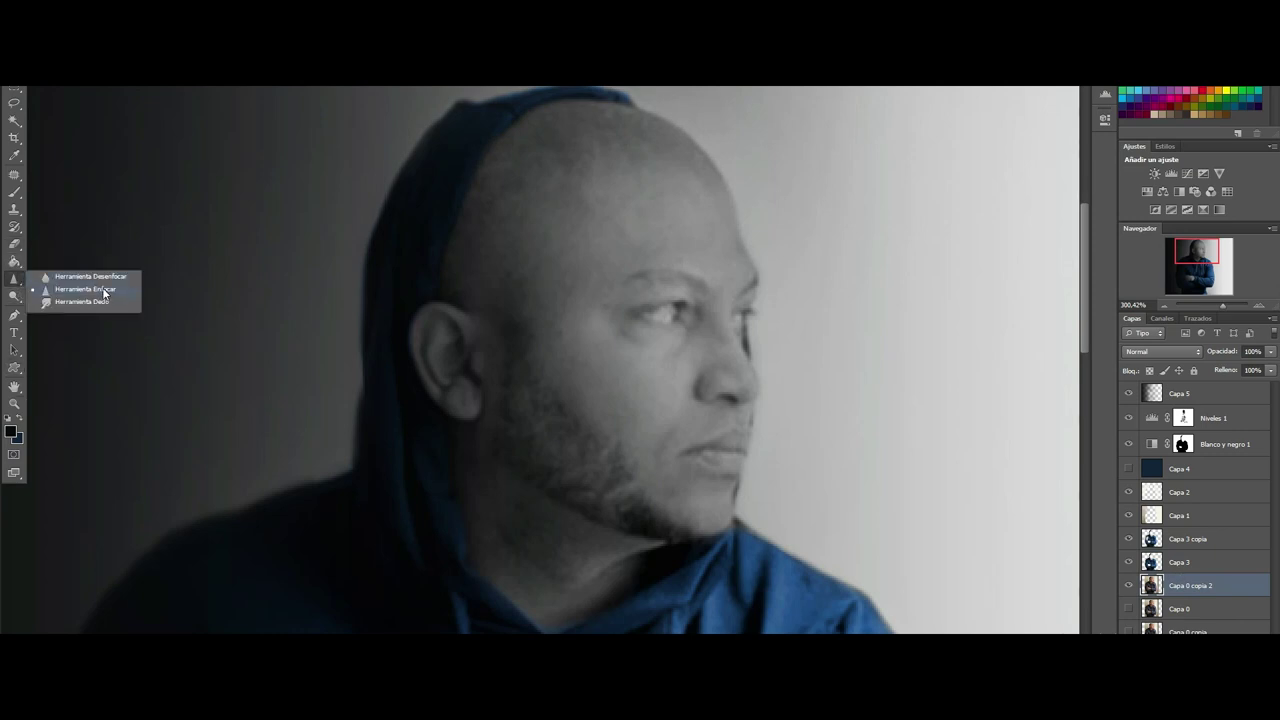
pyautogui.click(104, 292)
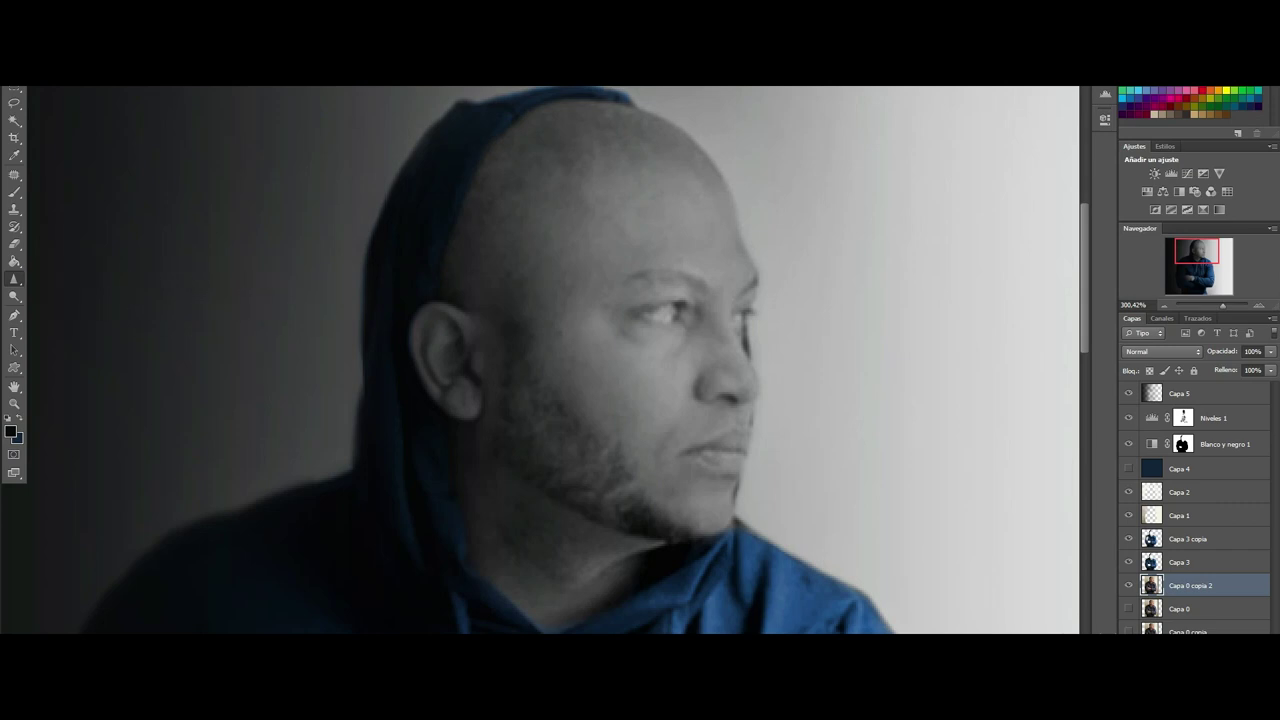
pyautogui.click(50, 86)
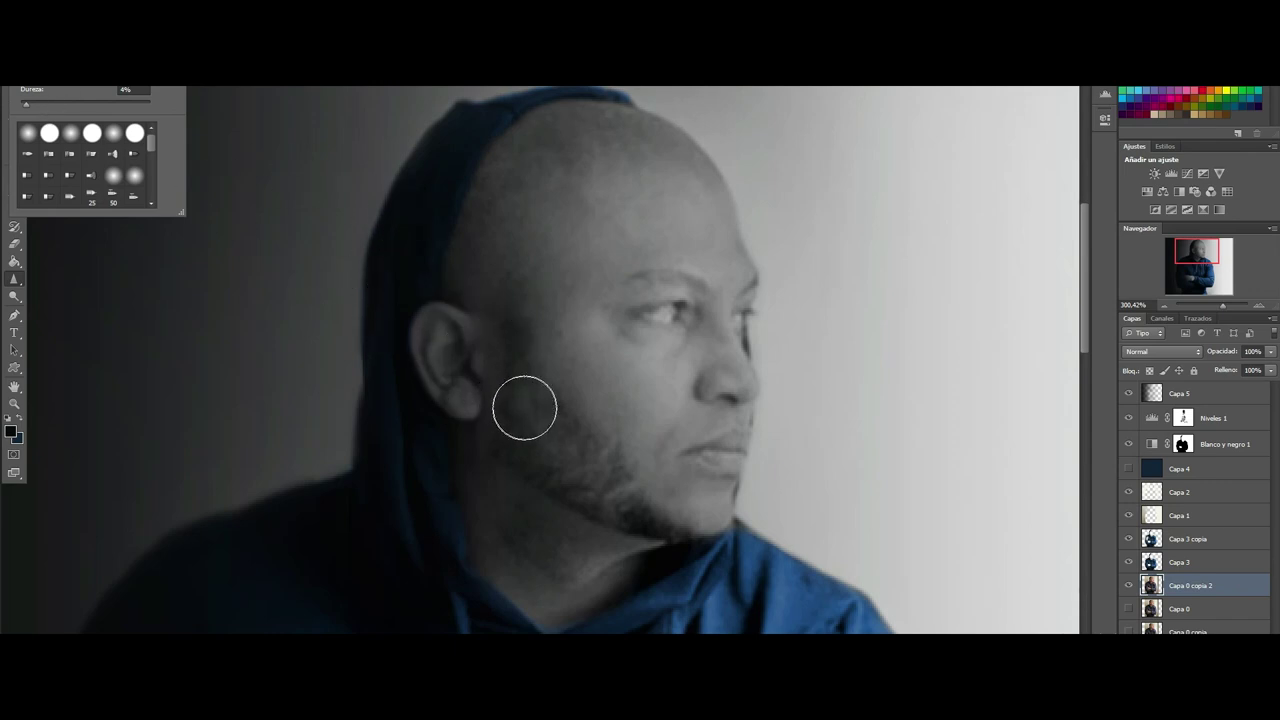
pyautogui.click(610, 480)
# Step: Sharpen the beard along the cheek, jaw and chin, then view at 100%
pyautogui.moveTo(547, 418)
pyautogui.mouseDown()
pyautogui.moveTo(557, 451)
pyautogui.moveTo(651, 531)
pyautogui.moveTo(594, 517)
pyautogui.moveTo(508, 441)
pyautogui.mouseUp()
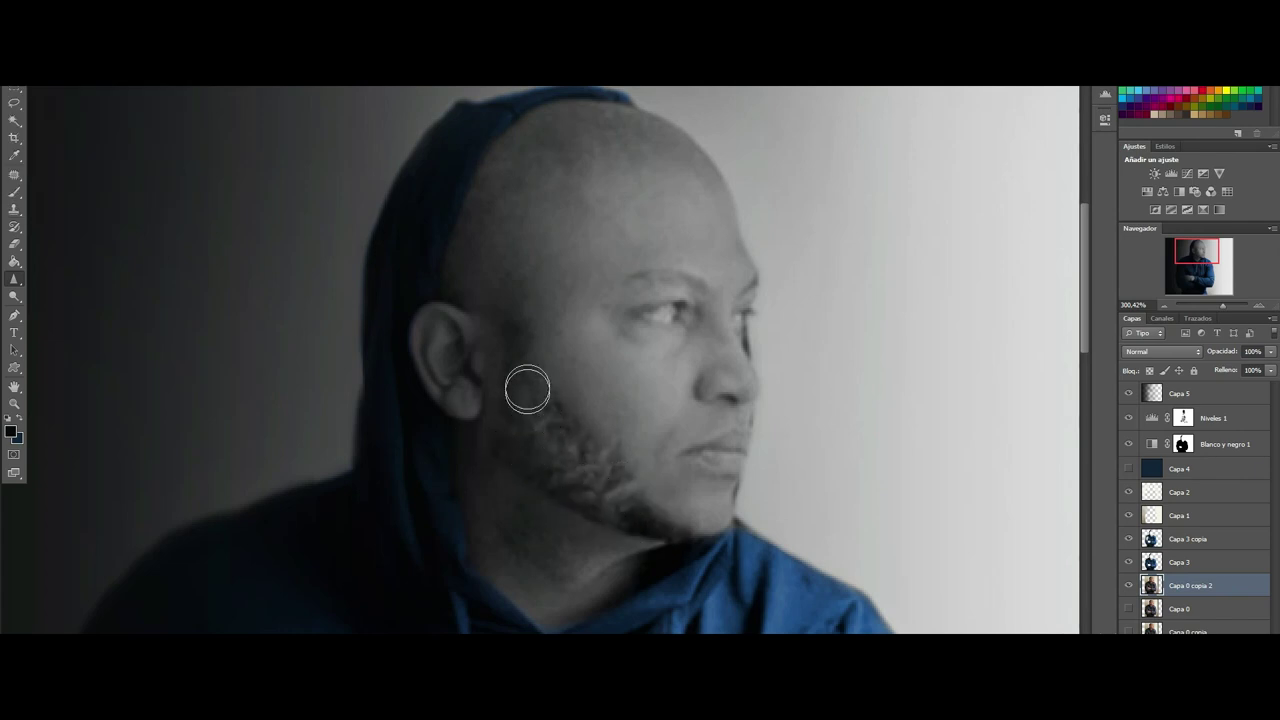
pyautogui.scroll(-2, 800, 420)
pyautogui.scroll(-1, 912, 403)
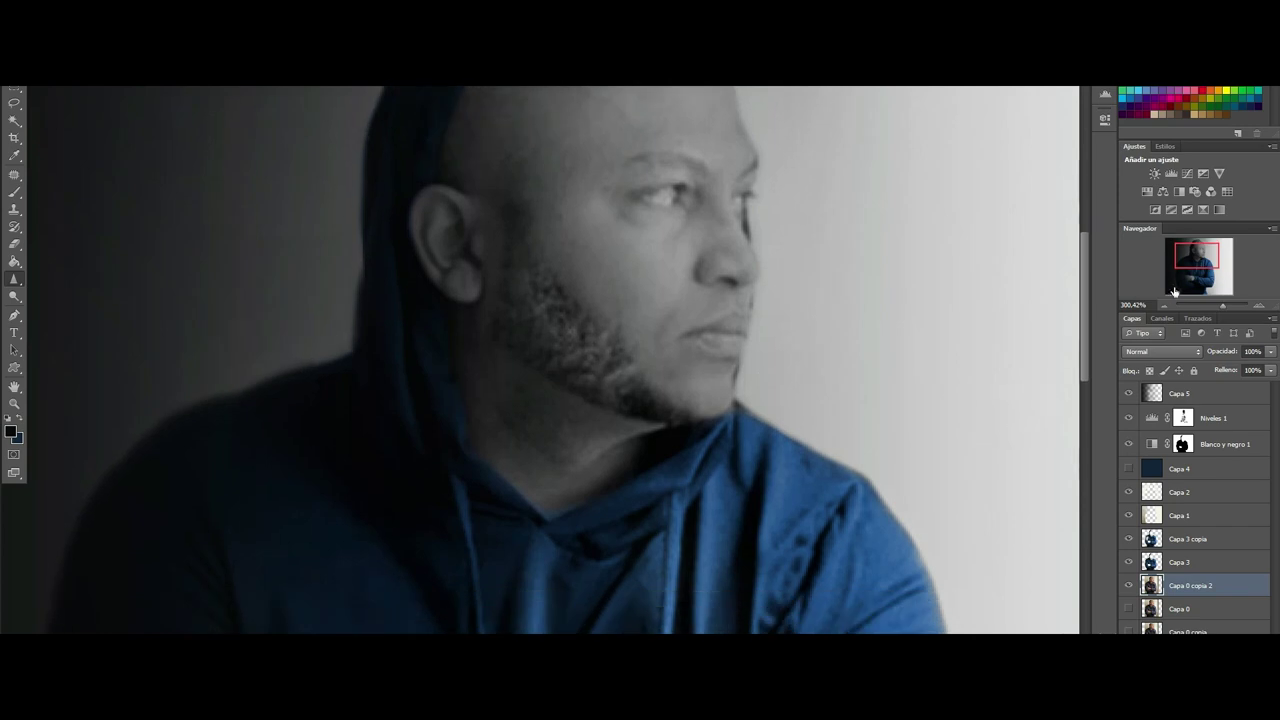
pyautogui.moveTo(1216, 302); pyautogui.dragTo(1198, 272)
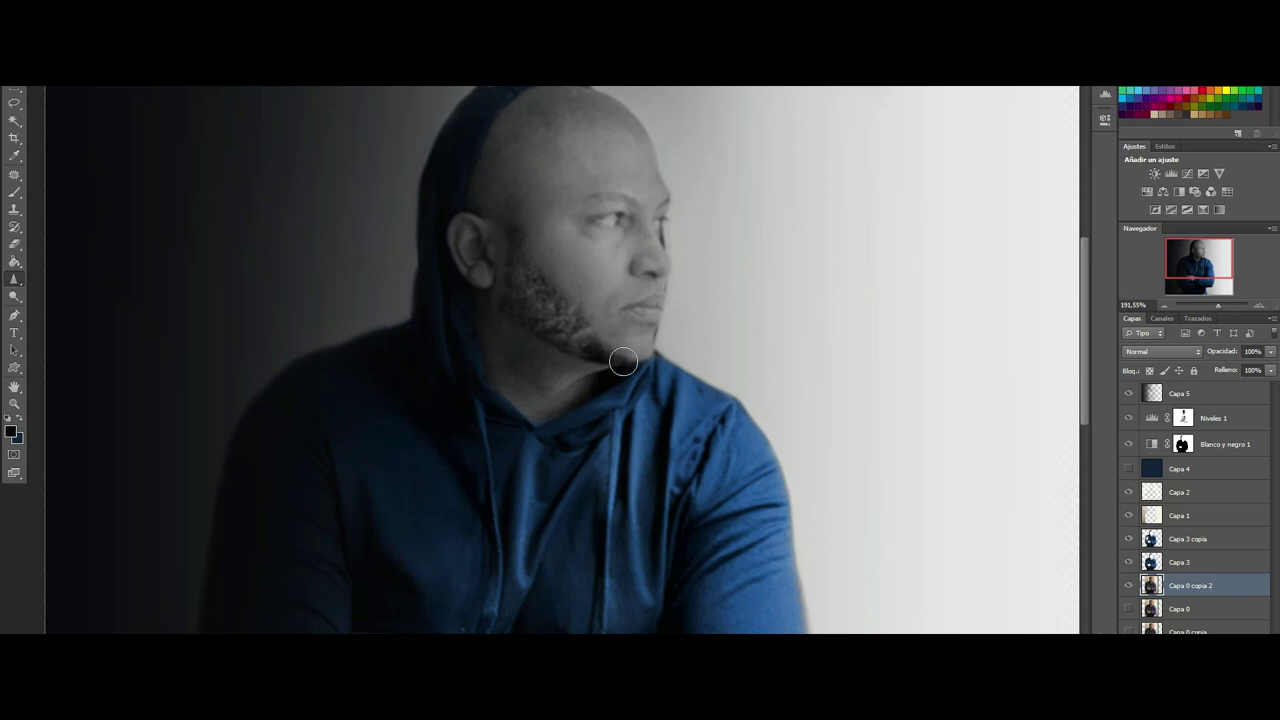
pyautogui.moveTo(591, 352); pyautogui.dragTo(600, 360)
pyautogui.moveTo(541, 289)
pyautogui.mouseDown()
pyautogui.moveTo(517, 231)
pyautogui.moveTo(543, 323)
pyautogui.moveTo(529, 312)
pyautogui.mouseUp()
pyautogui.moveTo(1218, 305); pyautogui.dragTo(1212, 305)
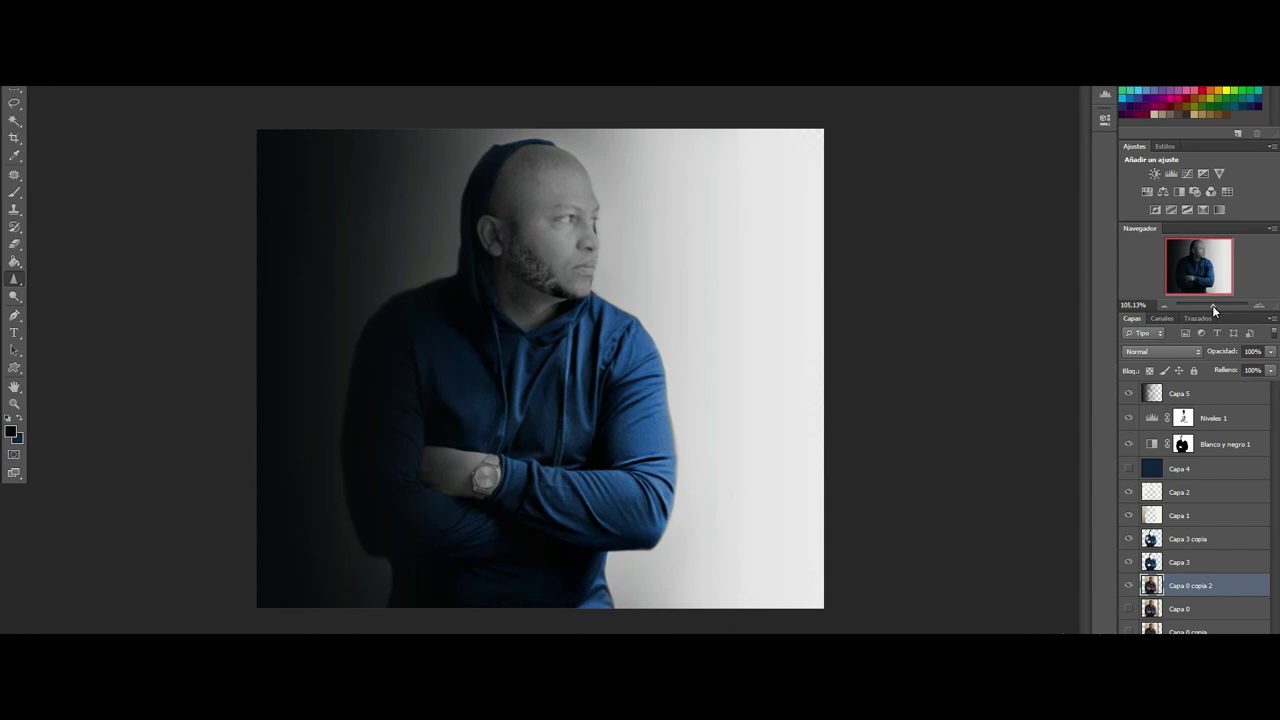
pyautogui.hotkey('ctrl', '1')
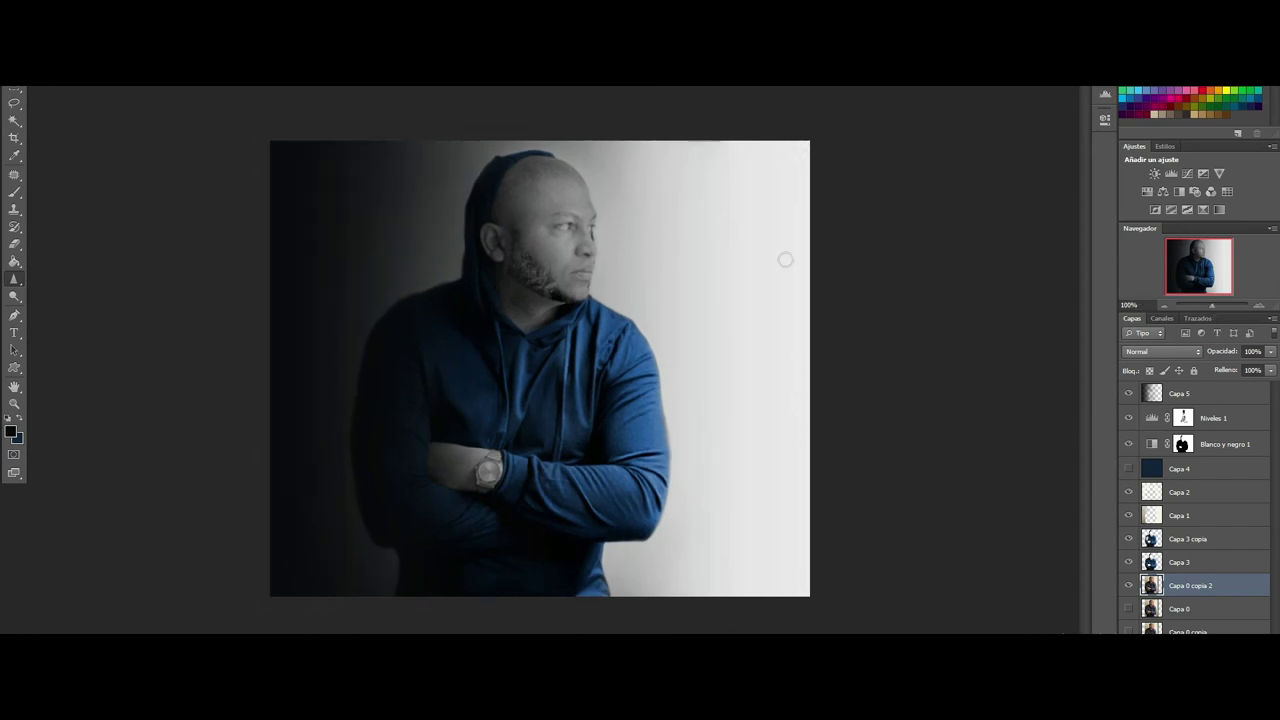